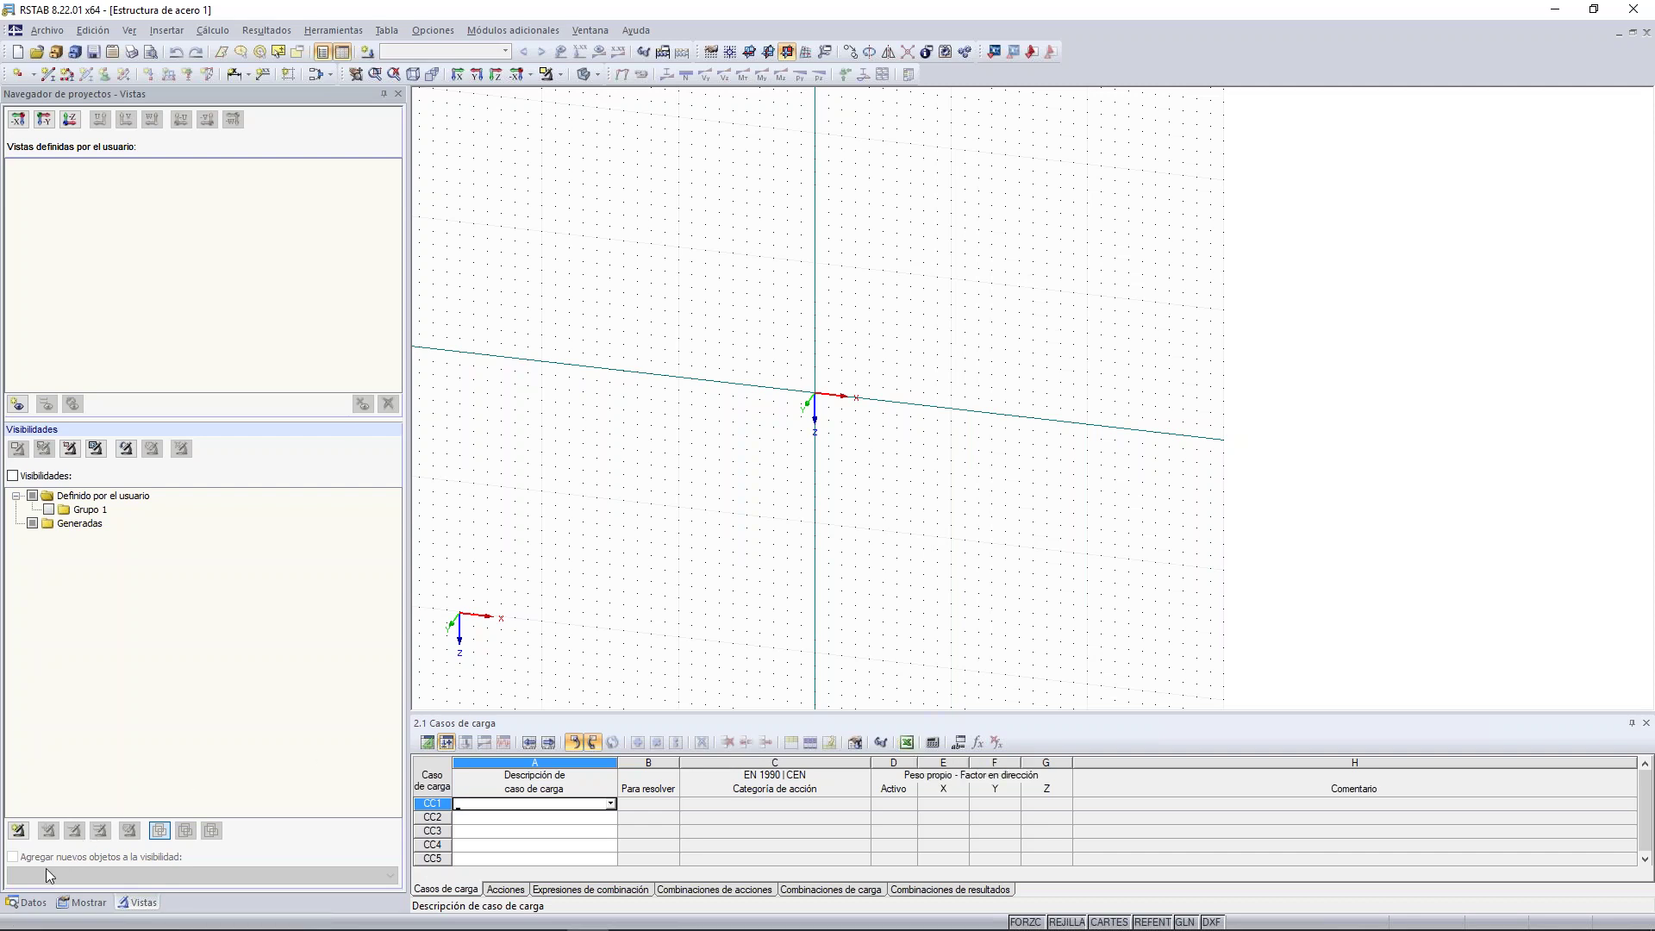
- Display the project data tree in the navigator and start defining a new bar
{"action": "left_click", "coordinate": [29, 902]}
{"action": "middle_click_drag", "start_coordinate": [887, 388], "coordinate": [680, 445]}
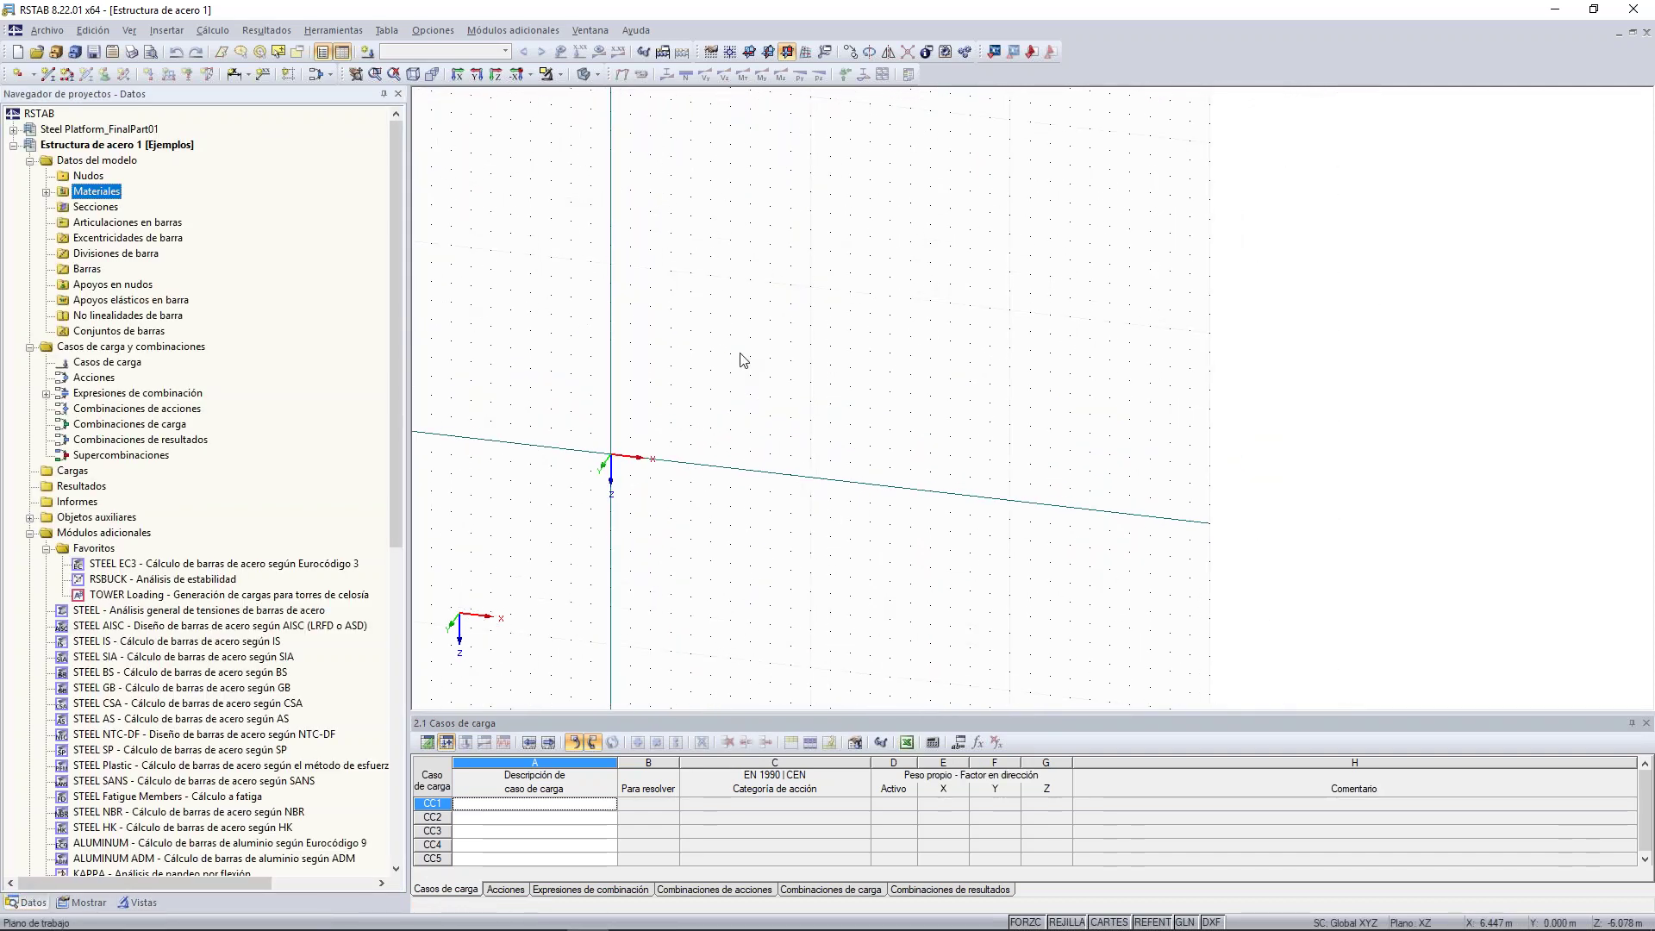
{"action": "left_click", "coordinate": [66, 78]}
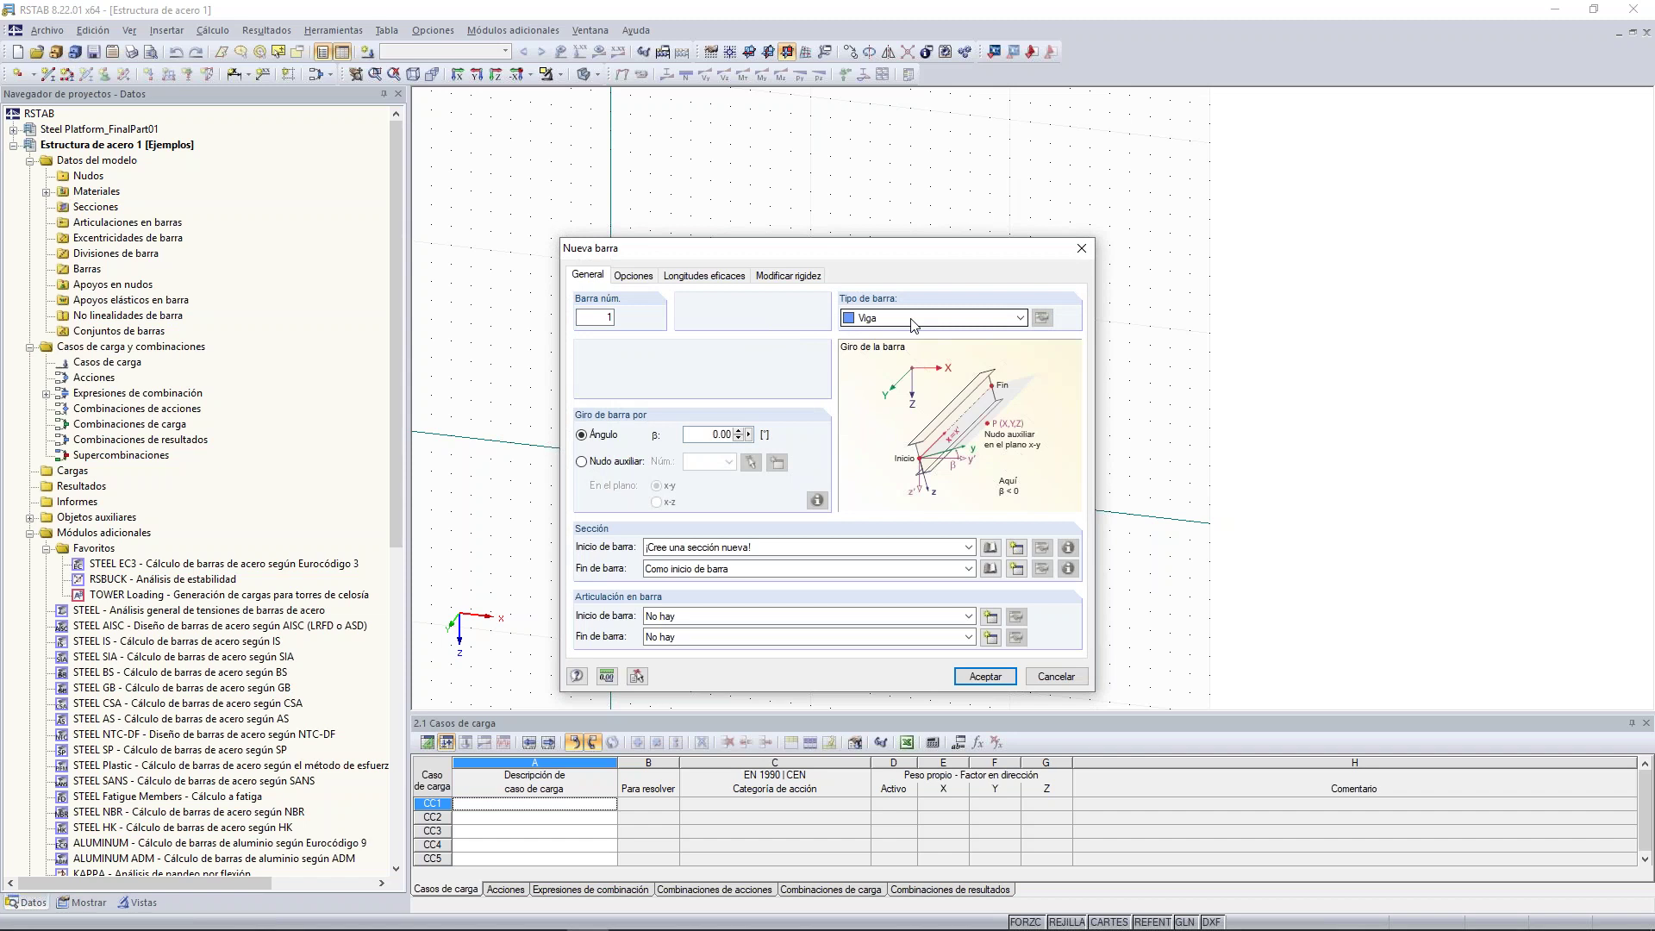
- Switch to the RFEM manual PDF in Foxit Reader and read the table of bar types
{"action": "key", "text": "alt+Tab"}
{"action": "key", "text": "alt+Tab"}
{"action": "key", "text": "alt+Tab"}
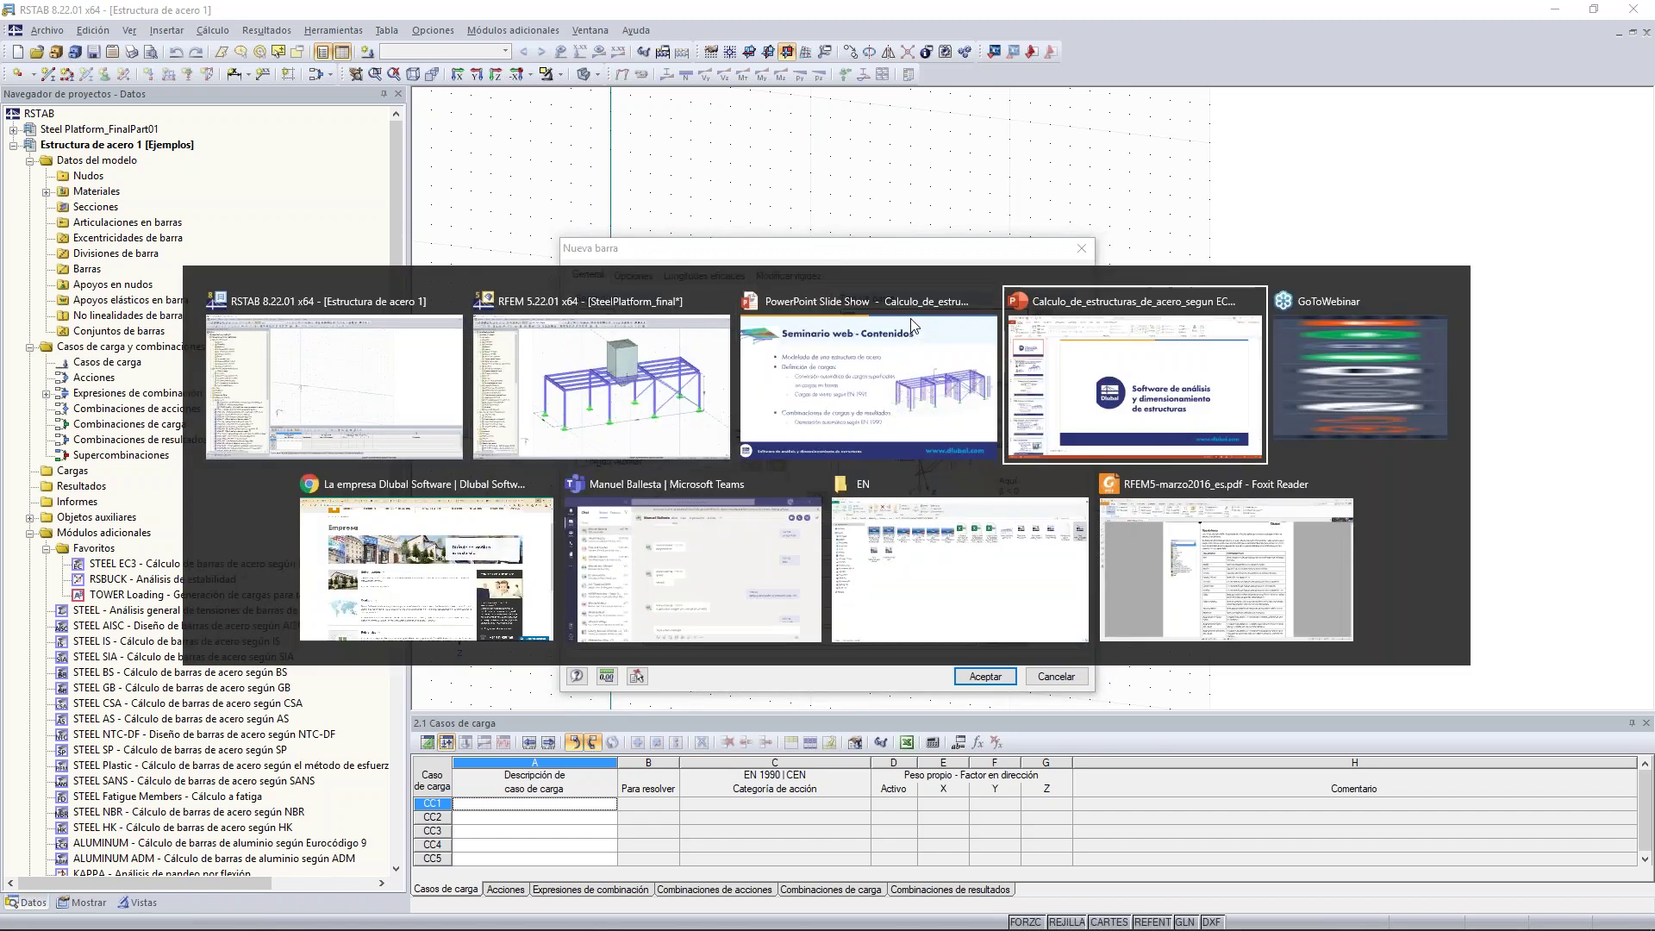
{"action": "key", "text": "alt+Tab"}
{"action": "key", "text": "alt+Tab"}
{"action": "key", "text": "alt+Tab"}
{"action": "key", "text": "alt+Tab"}
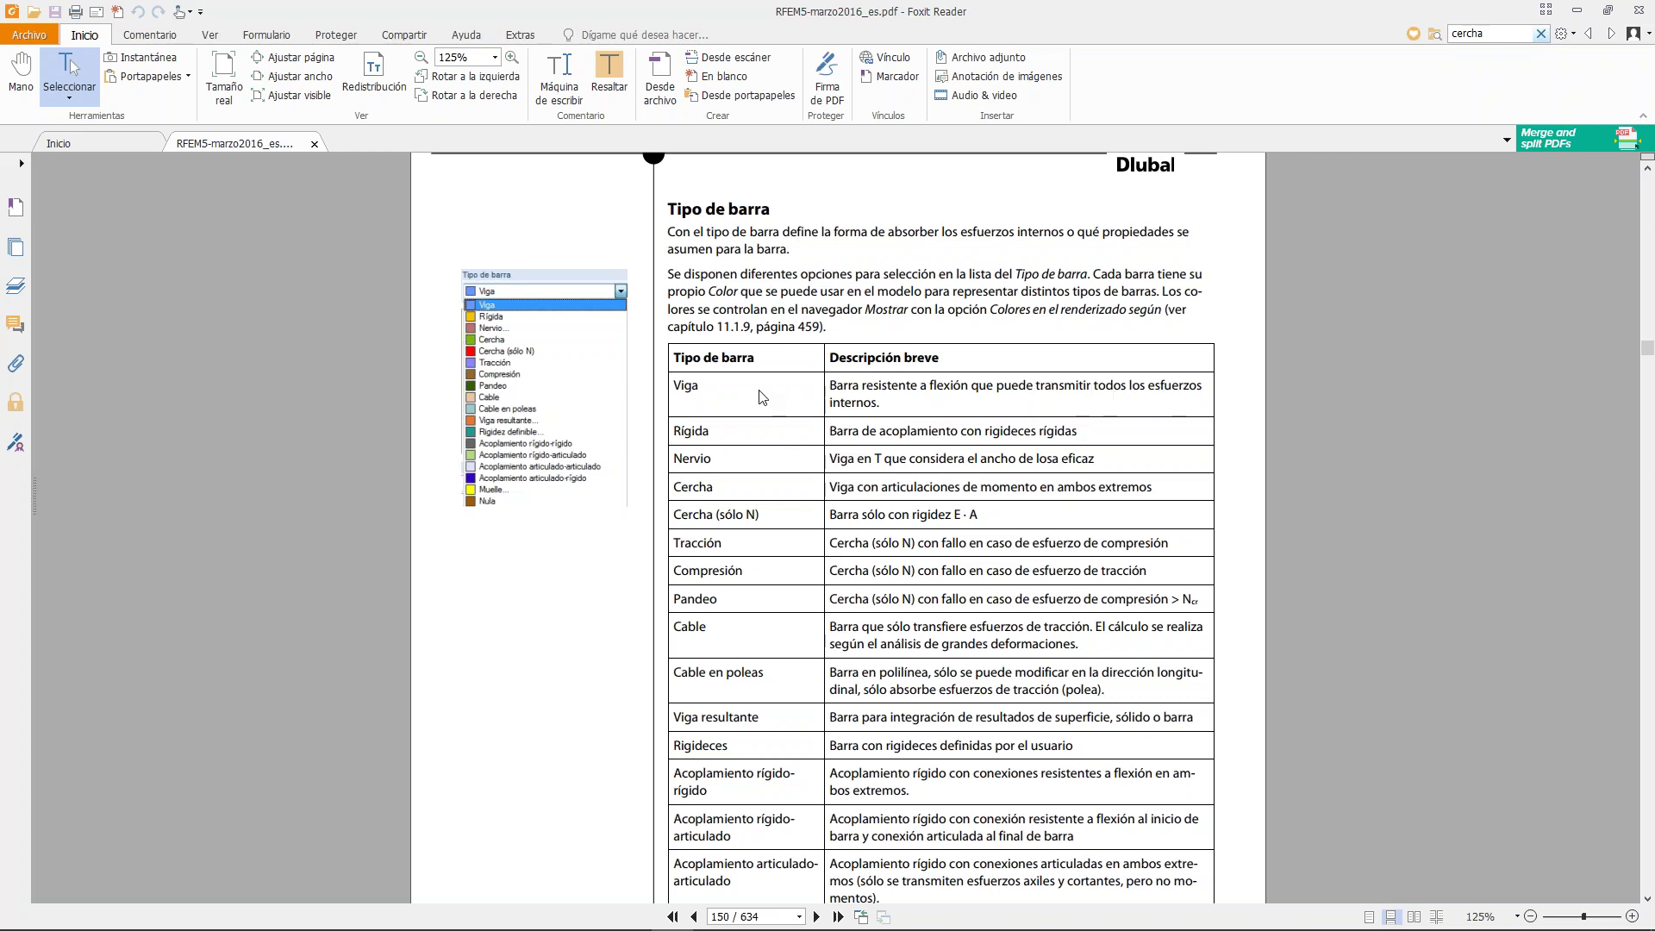
- Switch back to RSTAB to continue defining the new bar
{"action": "key", "text": "alt+Tab"}
{"action": "key", "text": "alt+Tab"}
{"action": "key", "text": "alt+Tab"}
{"action": "key", "text": "alt+Tab"}
{"action": "key", "text": "alt+Tab"}
{"action": "key", "text": "alt+Tab"}
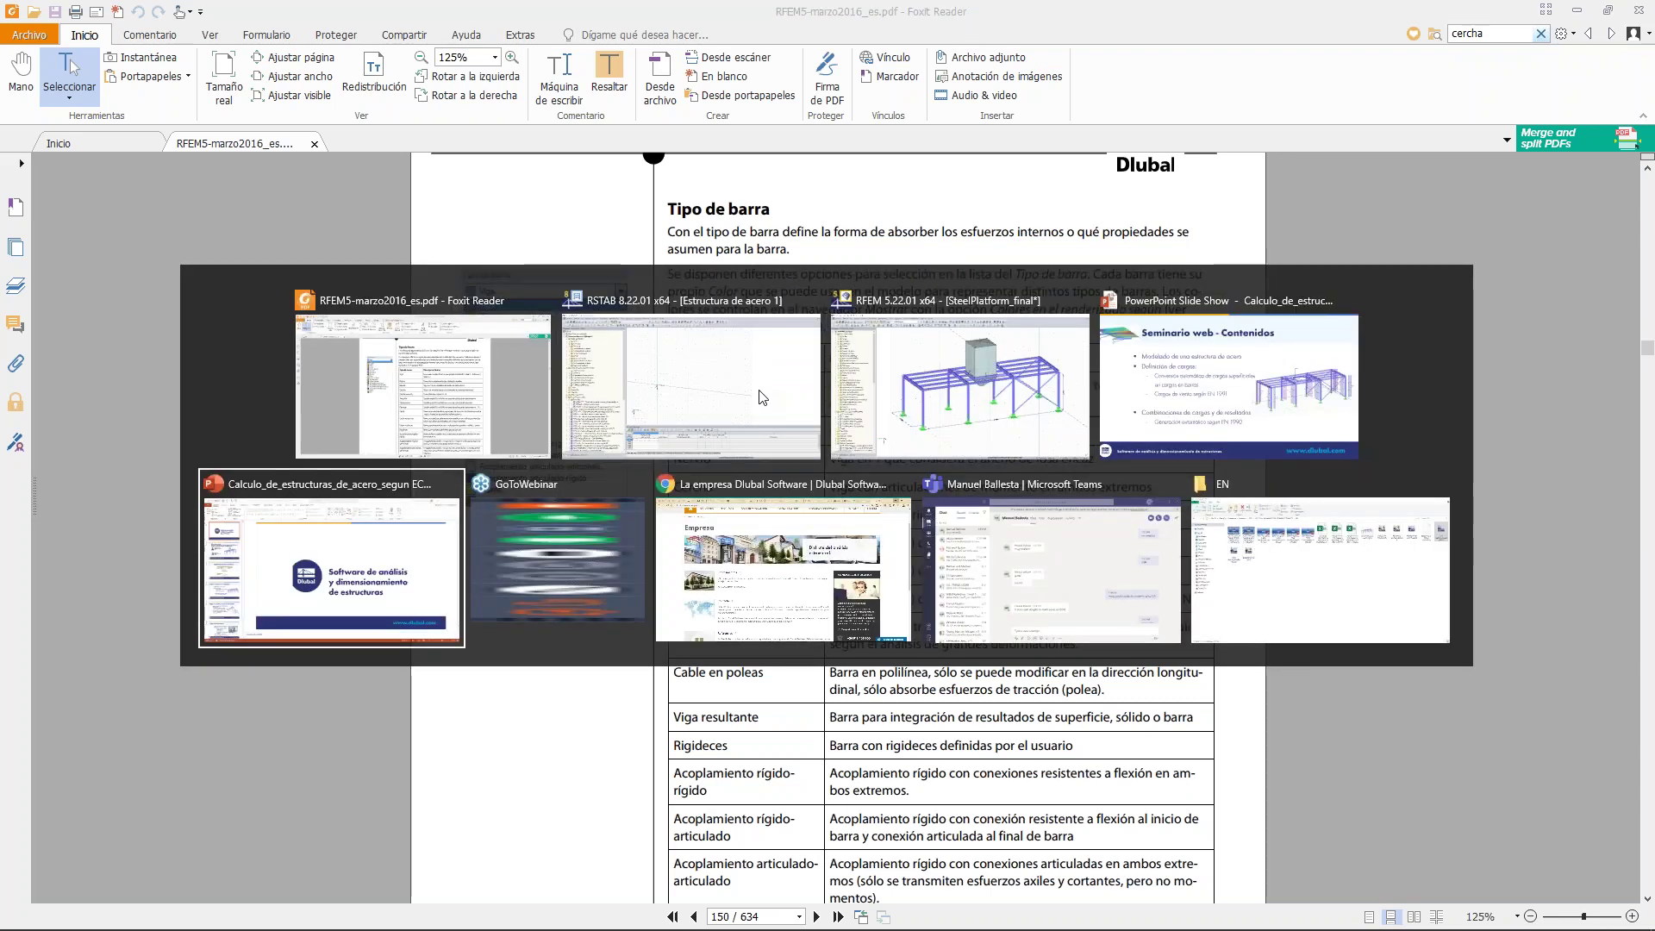
{"action": "key", "text": "alt+Tab"}
{"action": "key", "text": "alt+Tab"}
{"action": "key", "text": "alt+Tab"}
{"action": "key", "text": "alt+Tab"}
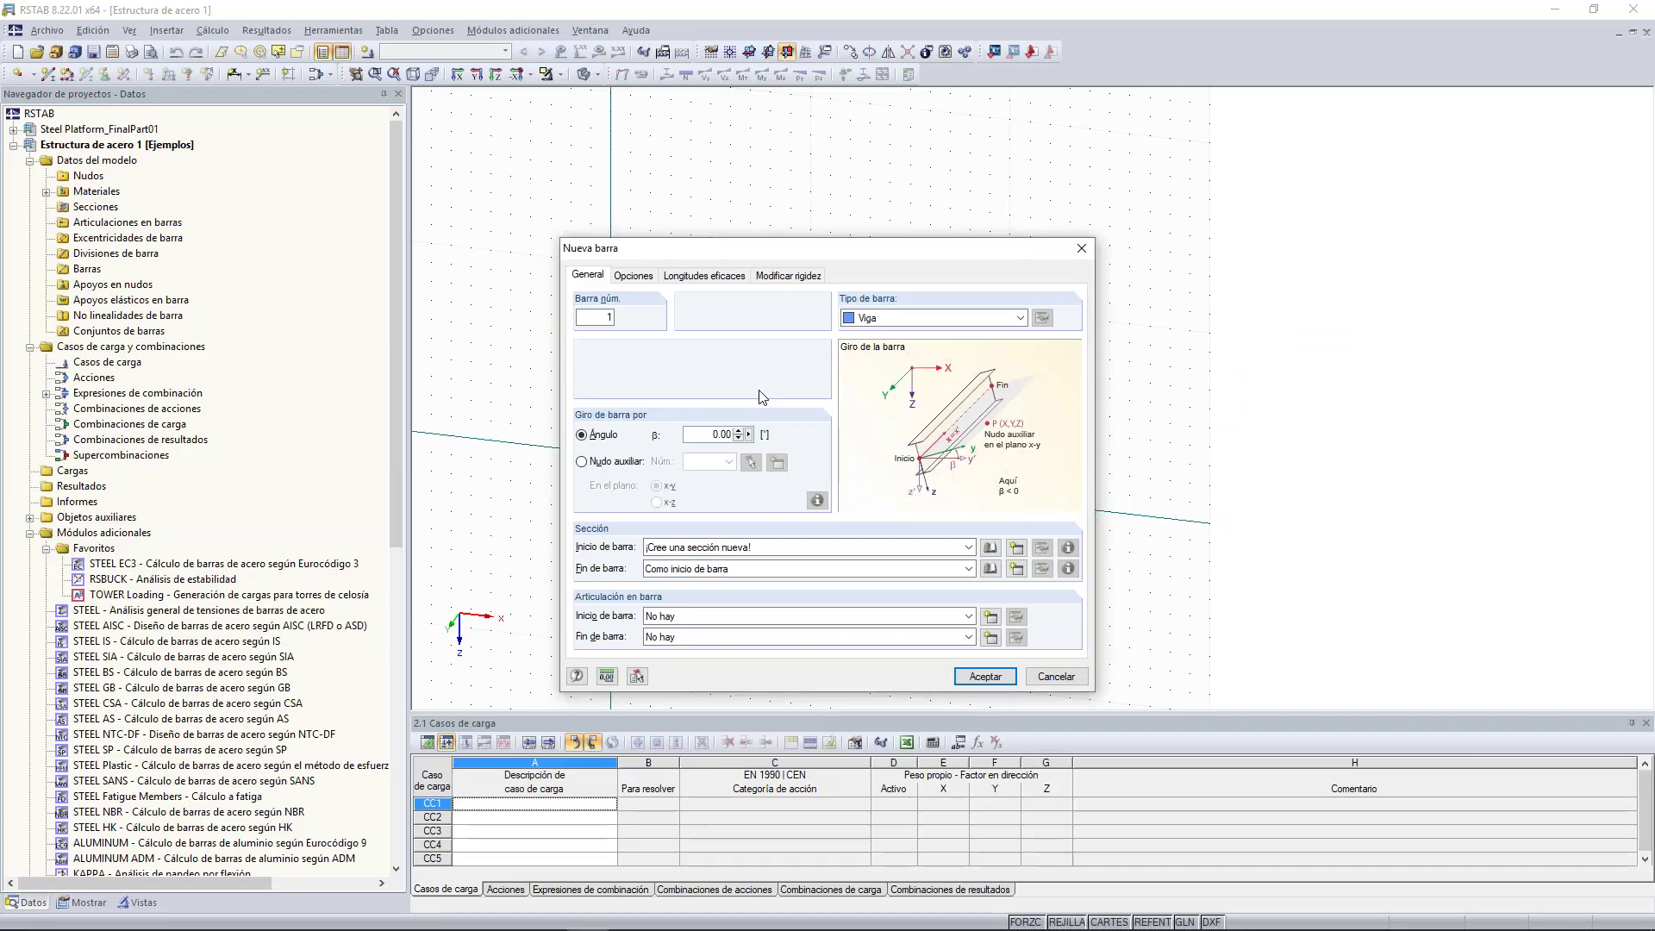
- Choose the rolled I-section IPE 220 from the section library for the new bar
{"action": "left_click", "coordinate": [991, 548]}
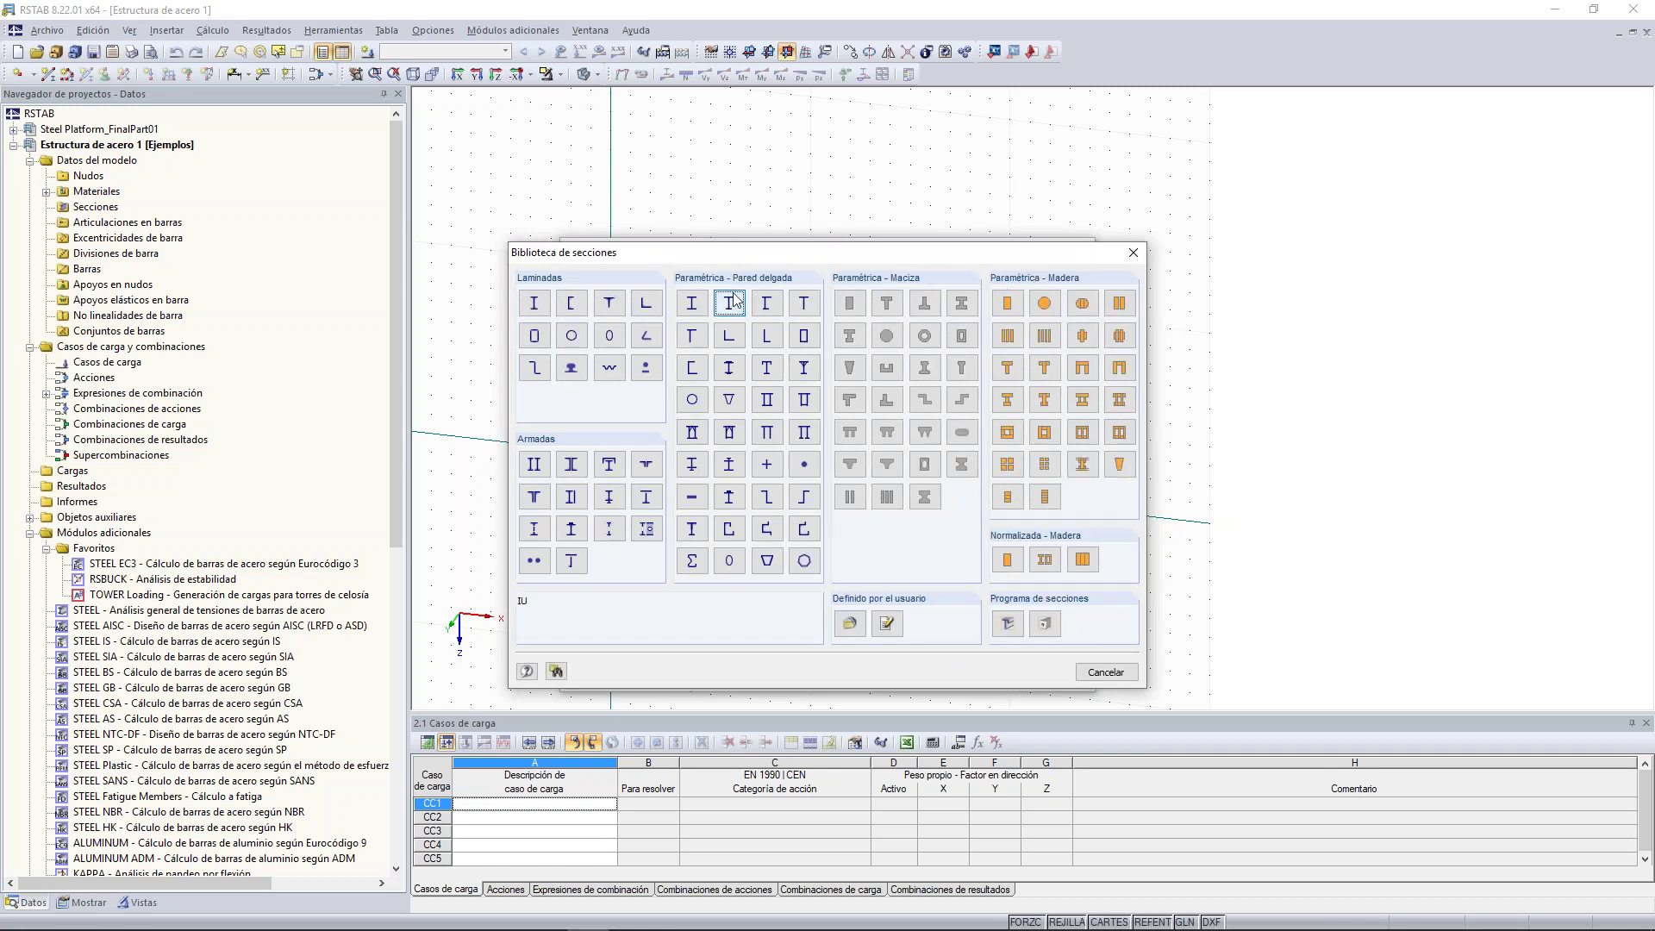
{"action": "left_click", "coordinate": [536, 304]}
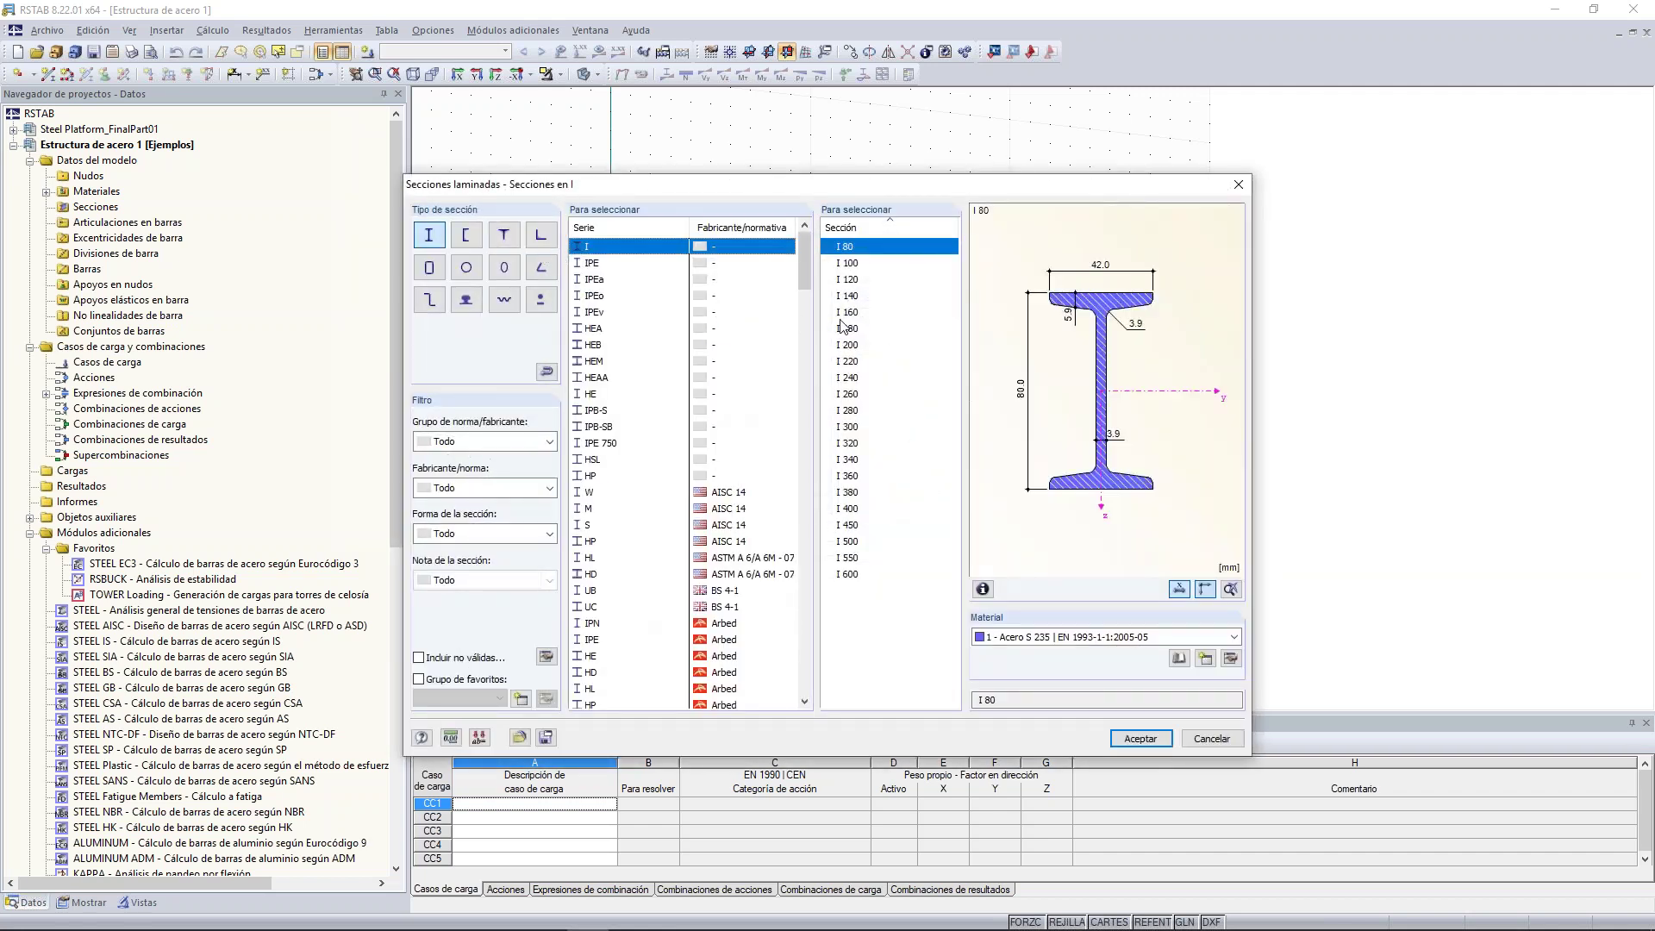
{"action": "left_click", "coordinate": [861, 360]}
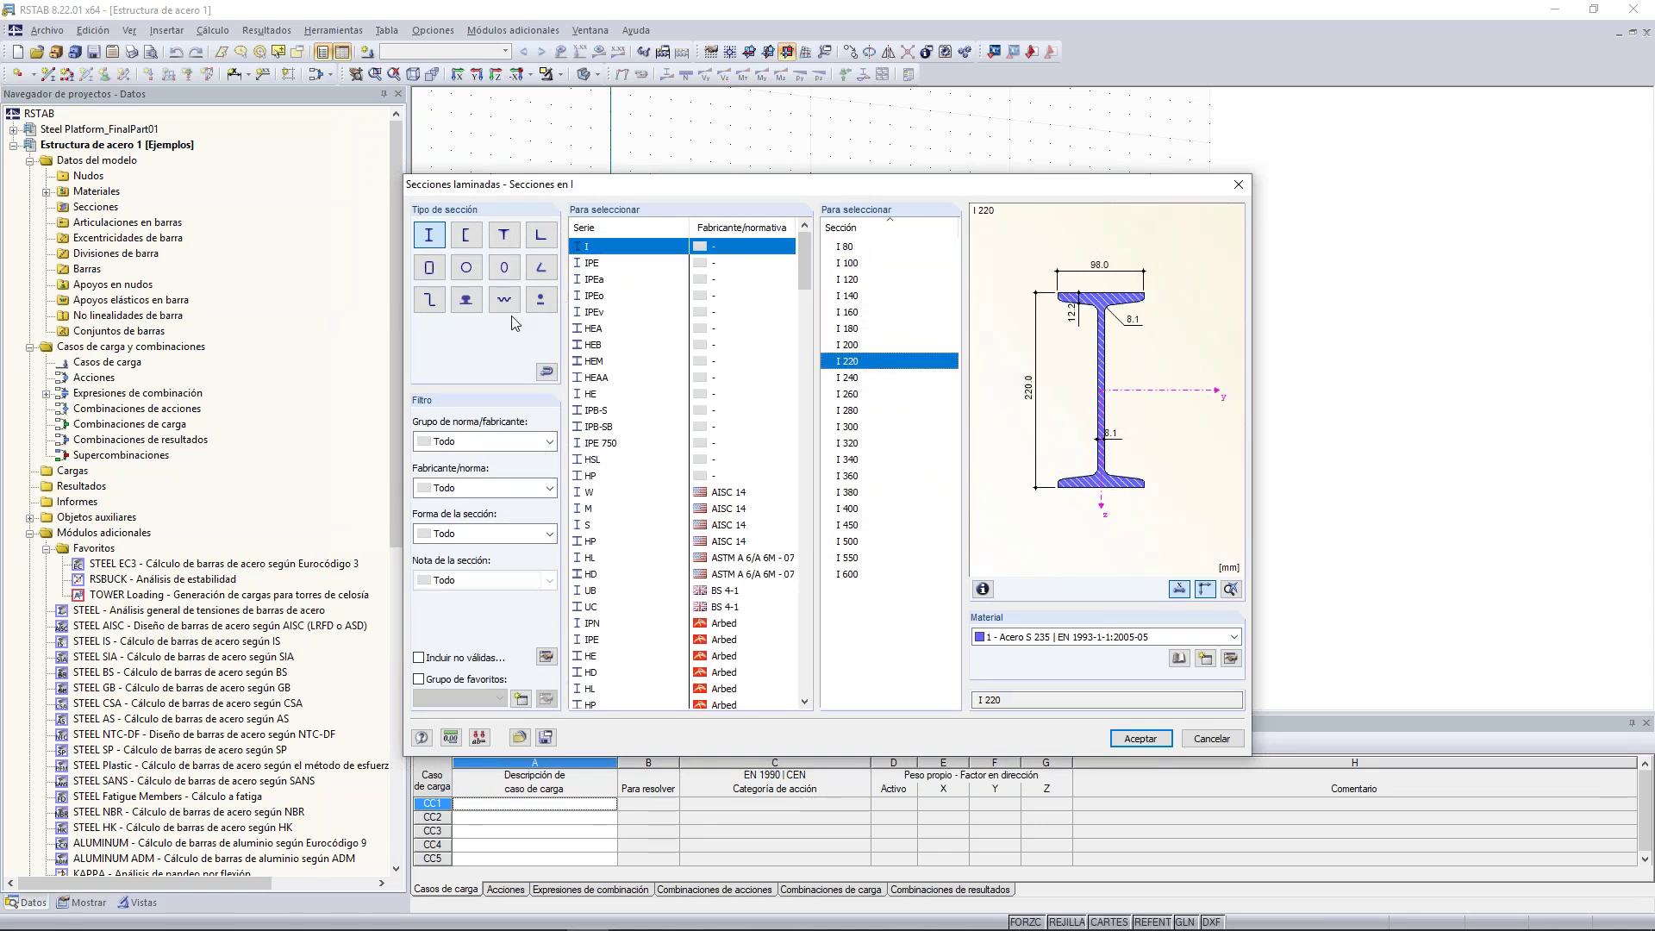
{"action": "left_click", "coordinate": [539, 443]}
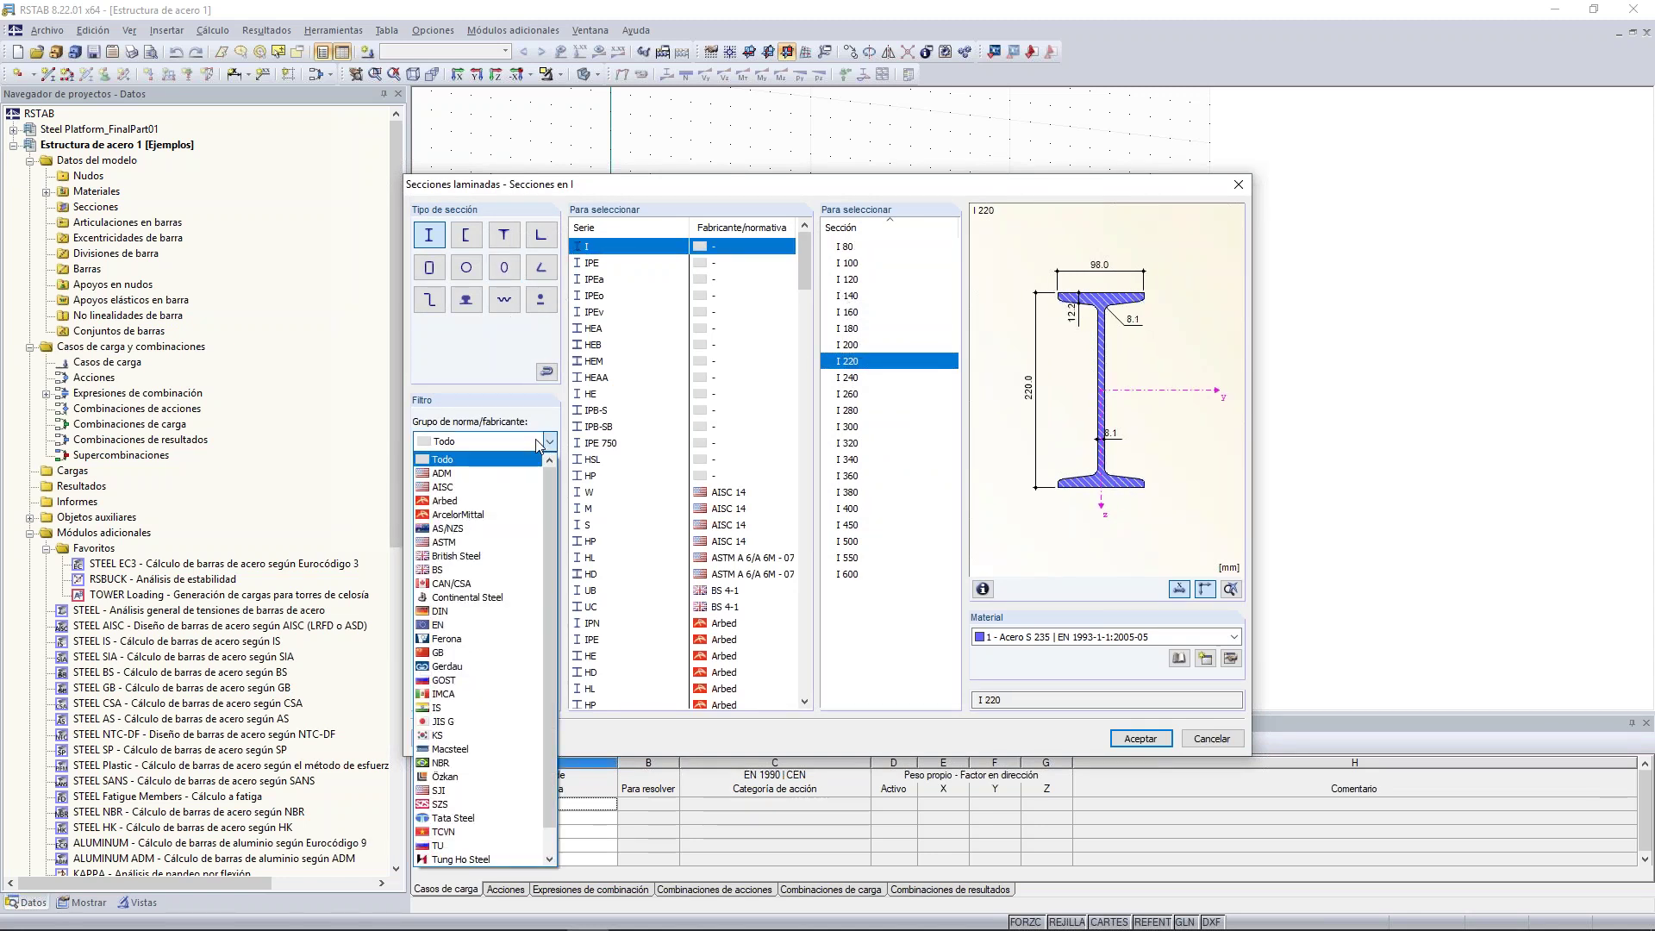
{"action": "left_click", "coordinate": [539, 443]}
{"action": "left_click", "coordinate": [522, 488]}
{"action": "left_click", "coordinate": [509, 505]}
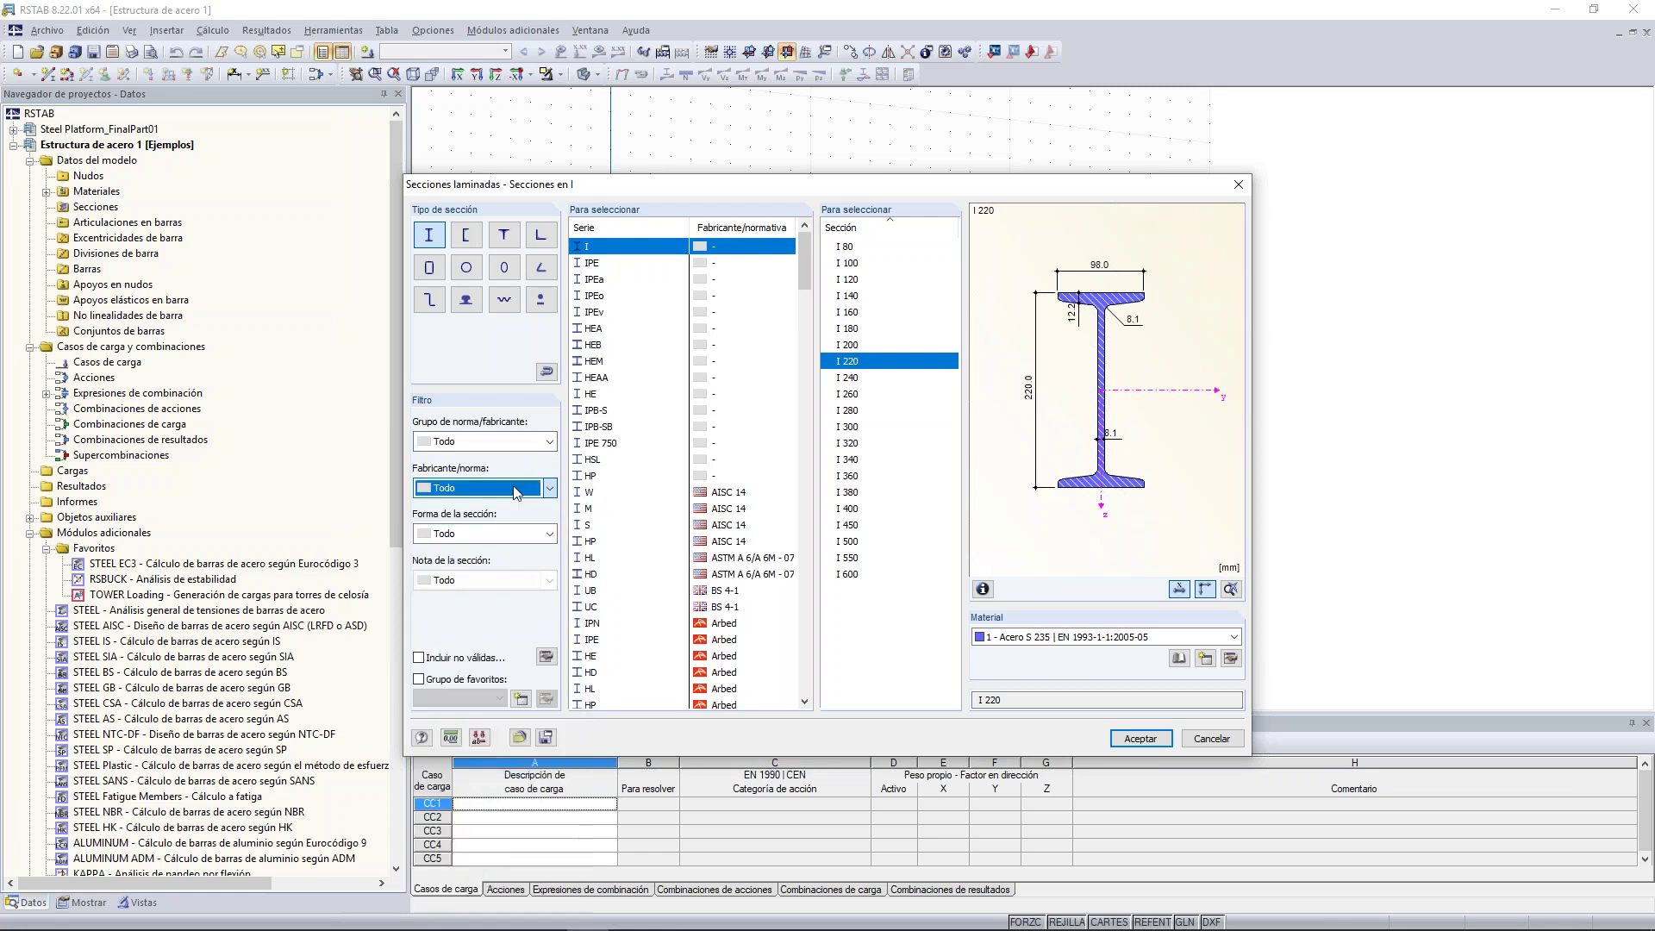
{"action": "left_click", "coordinate": [513, 535]}
{"action": "left_click", "coordinate": [514, 544]}
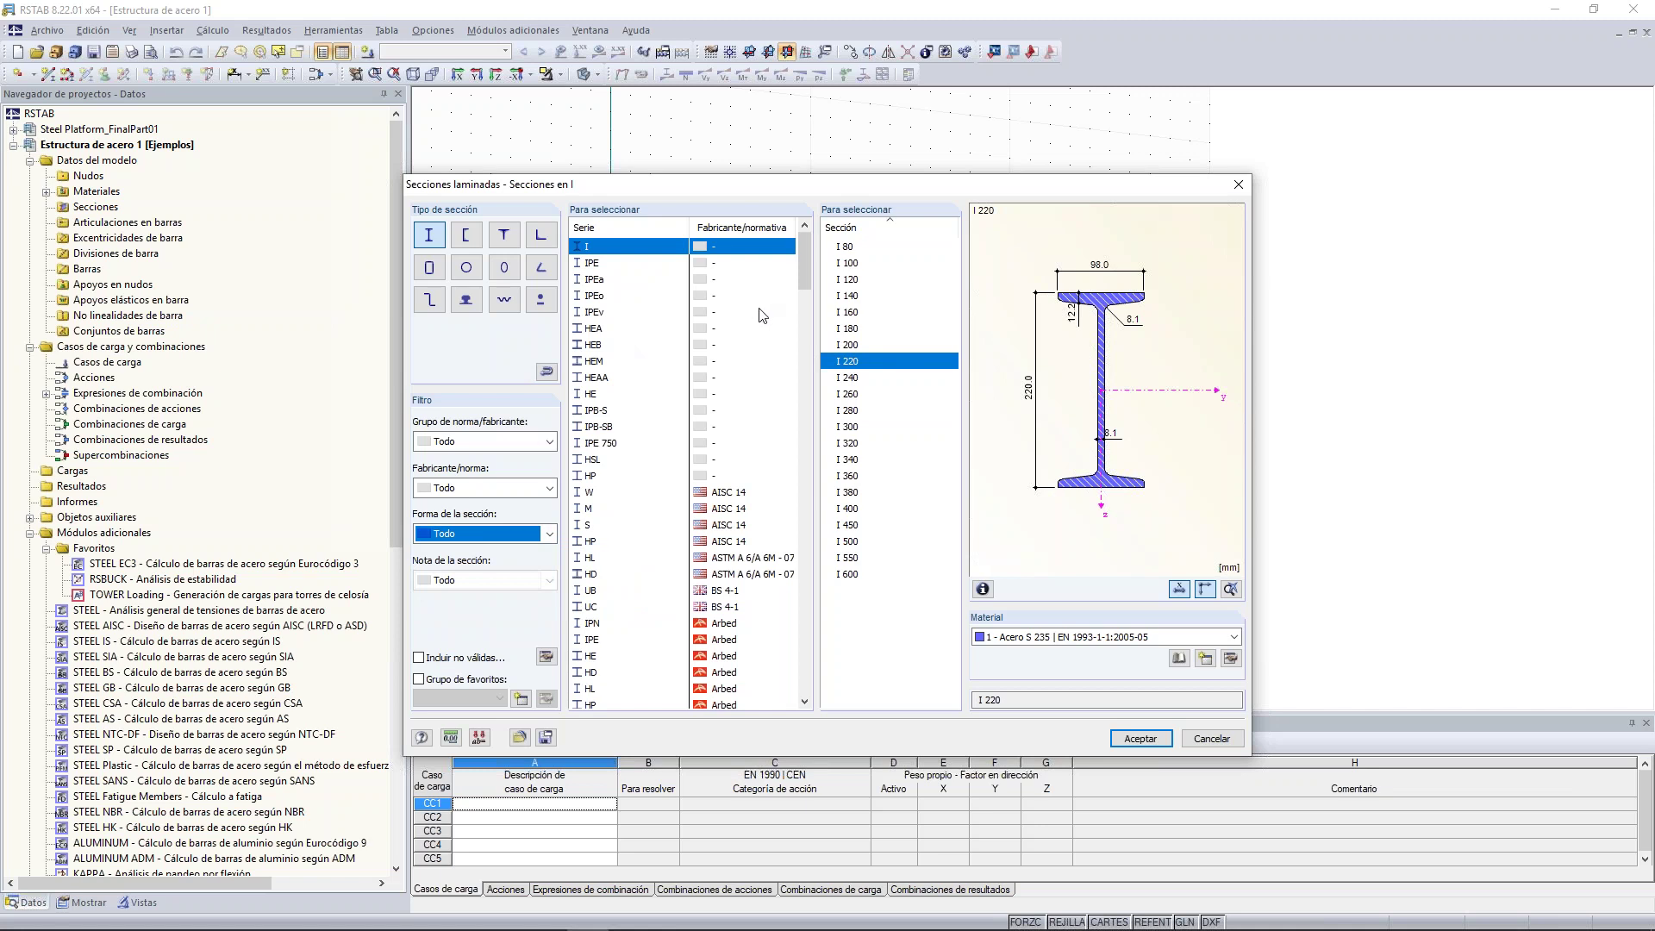
{"action": "left_click", "coordinate": [626, 263]}
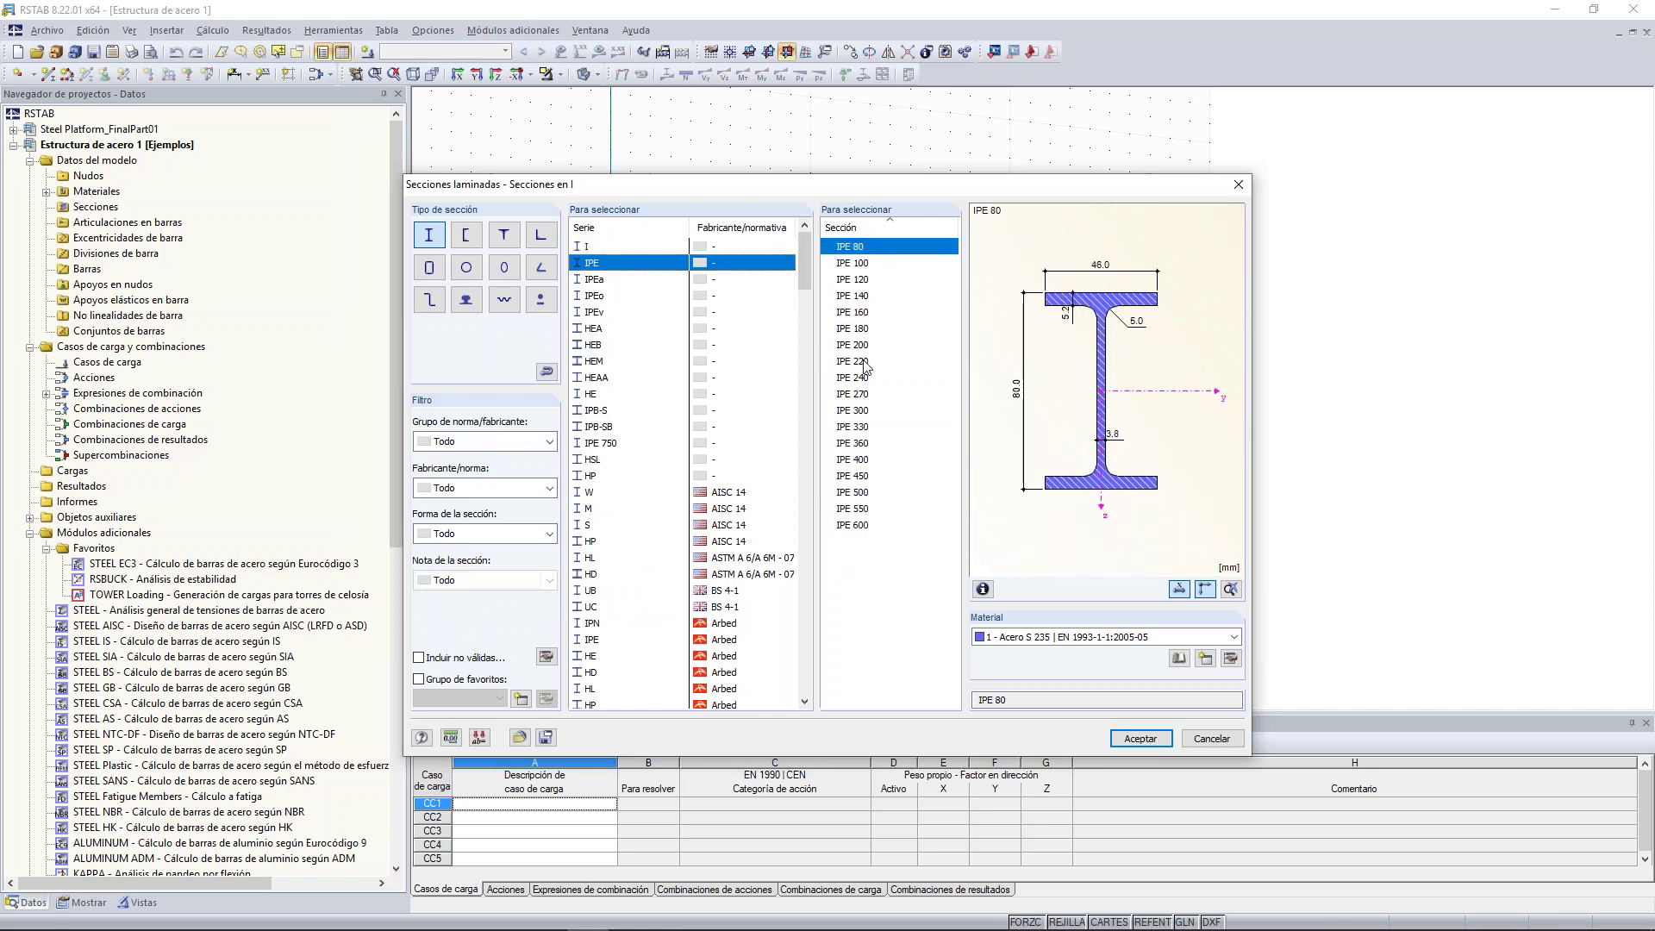
{"action": "left_click", "coordinate": [866, 362]}
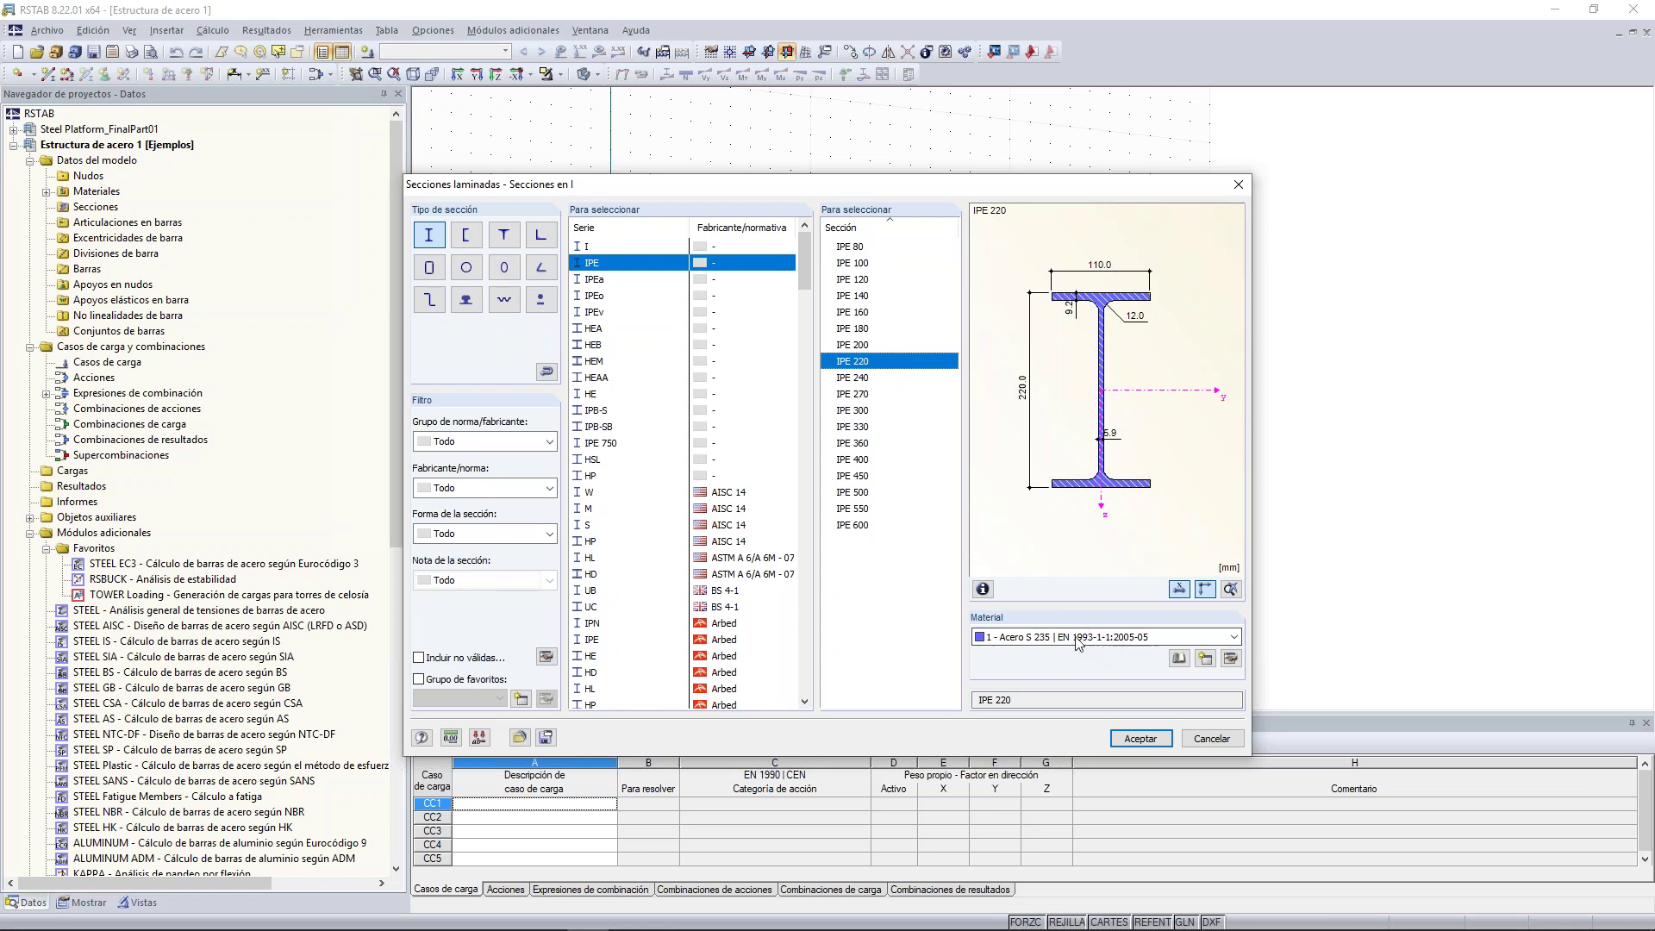
- Open the material library for the section, check the properties of Acero S 275, and select Acero S 235
{"action": "left_click", "coordinate": [1180, 659]}
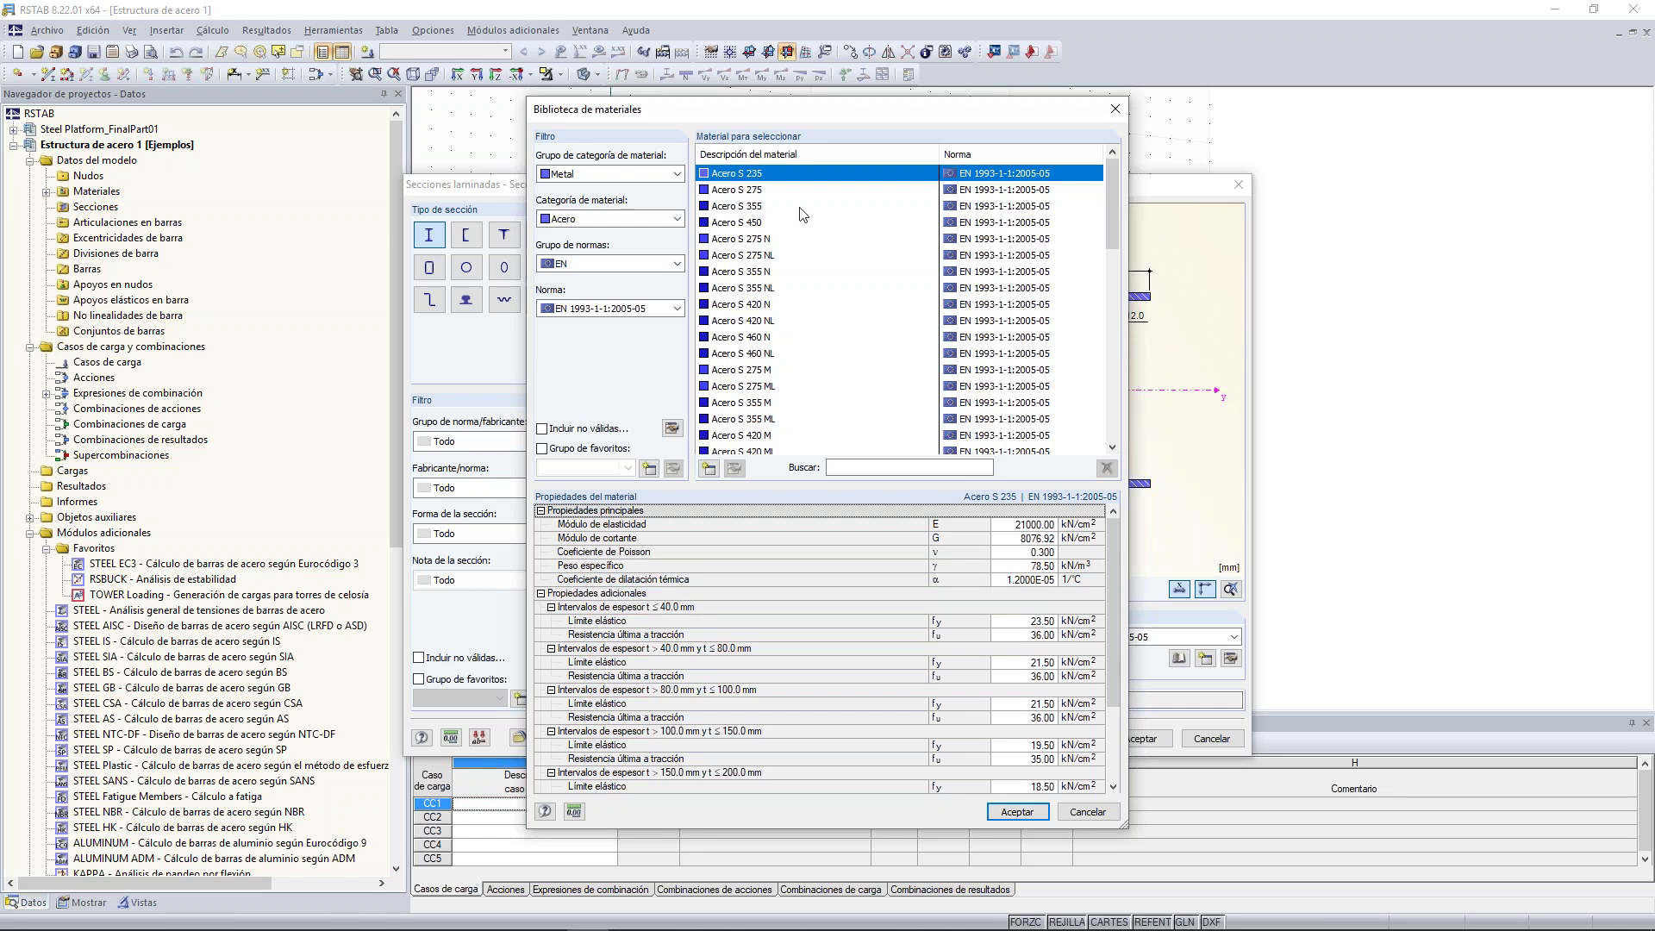
{"action": "left_click", "coordinate": [778, 195]}
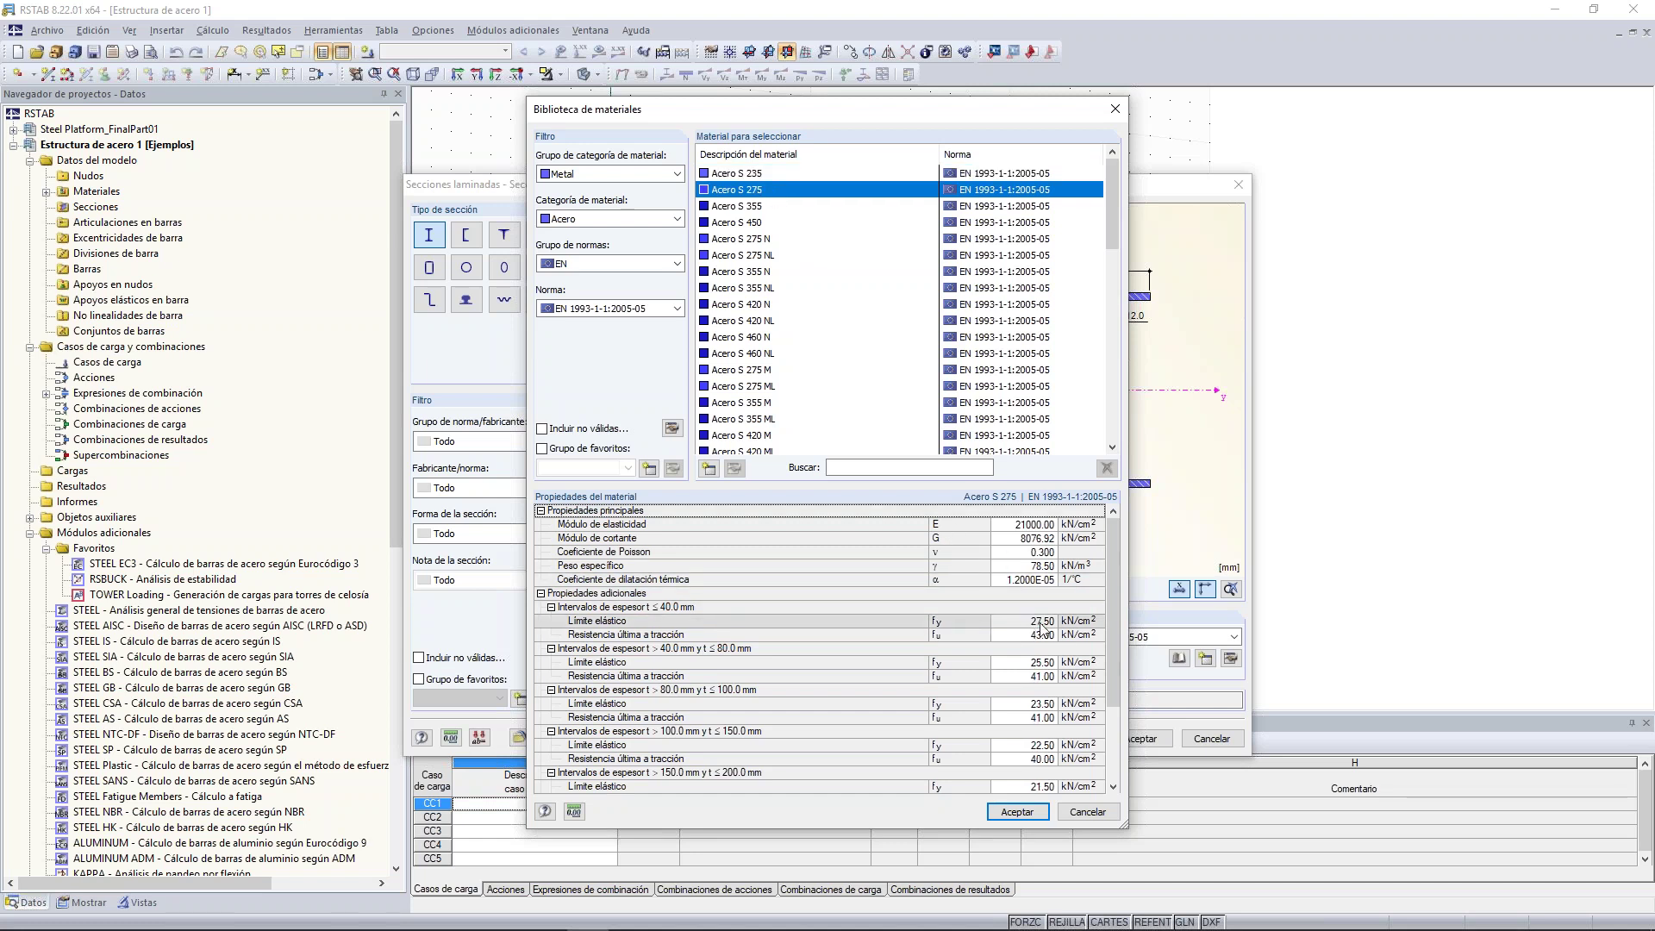
{"action": "left_click", "coordinate": [767, 175]}
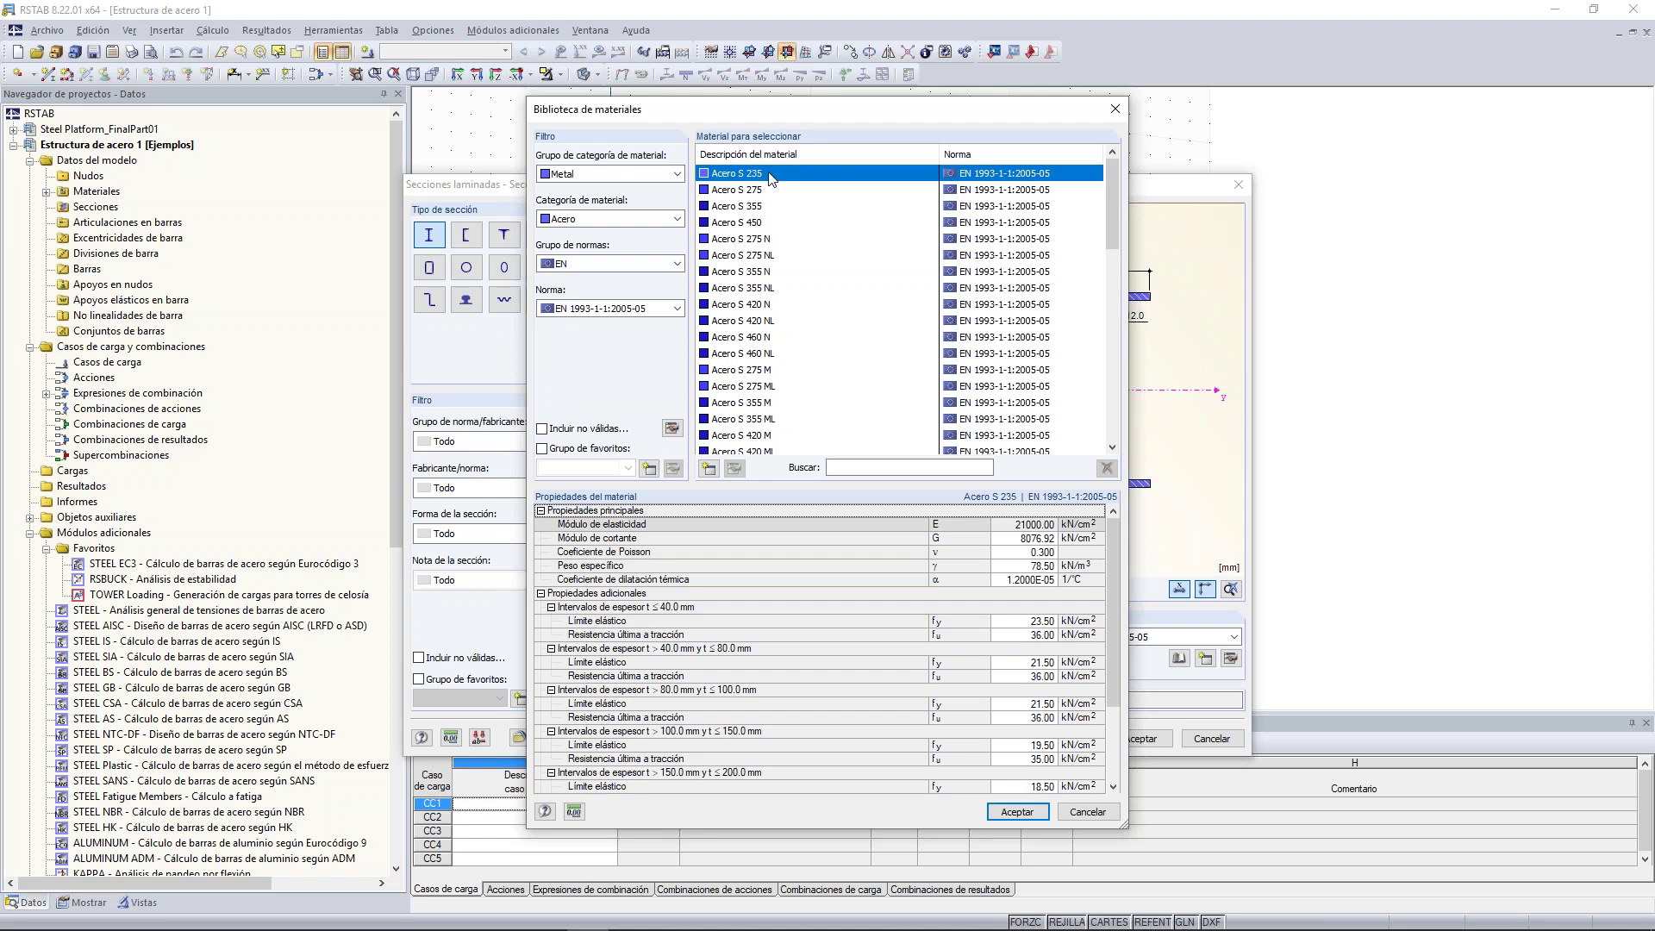
- Examine the material library's filter options for category group, material category, standard group and standard
{"action": "left_click", "coordinate": [642, 175]}
{"action": "left_click", "coordinate": [643, 181]}
{"action": "left_click", "coordinate": [643, 182]}
{"action": "left_click", "coordinate": [642, 183]}
{"action": "left_click", "coordinate": [646, 219]}
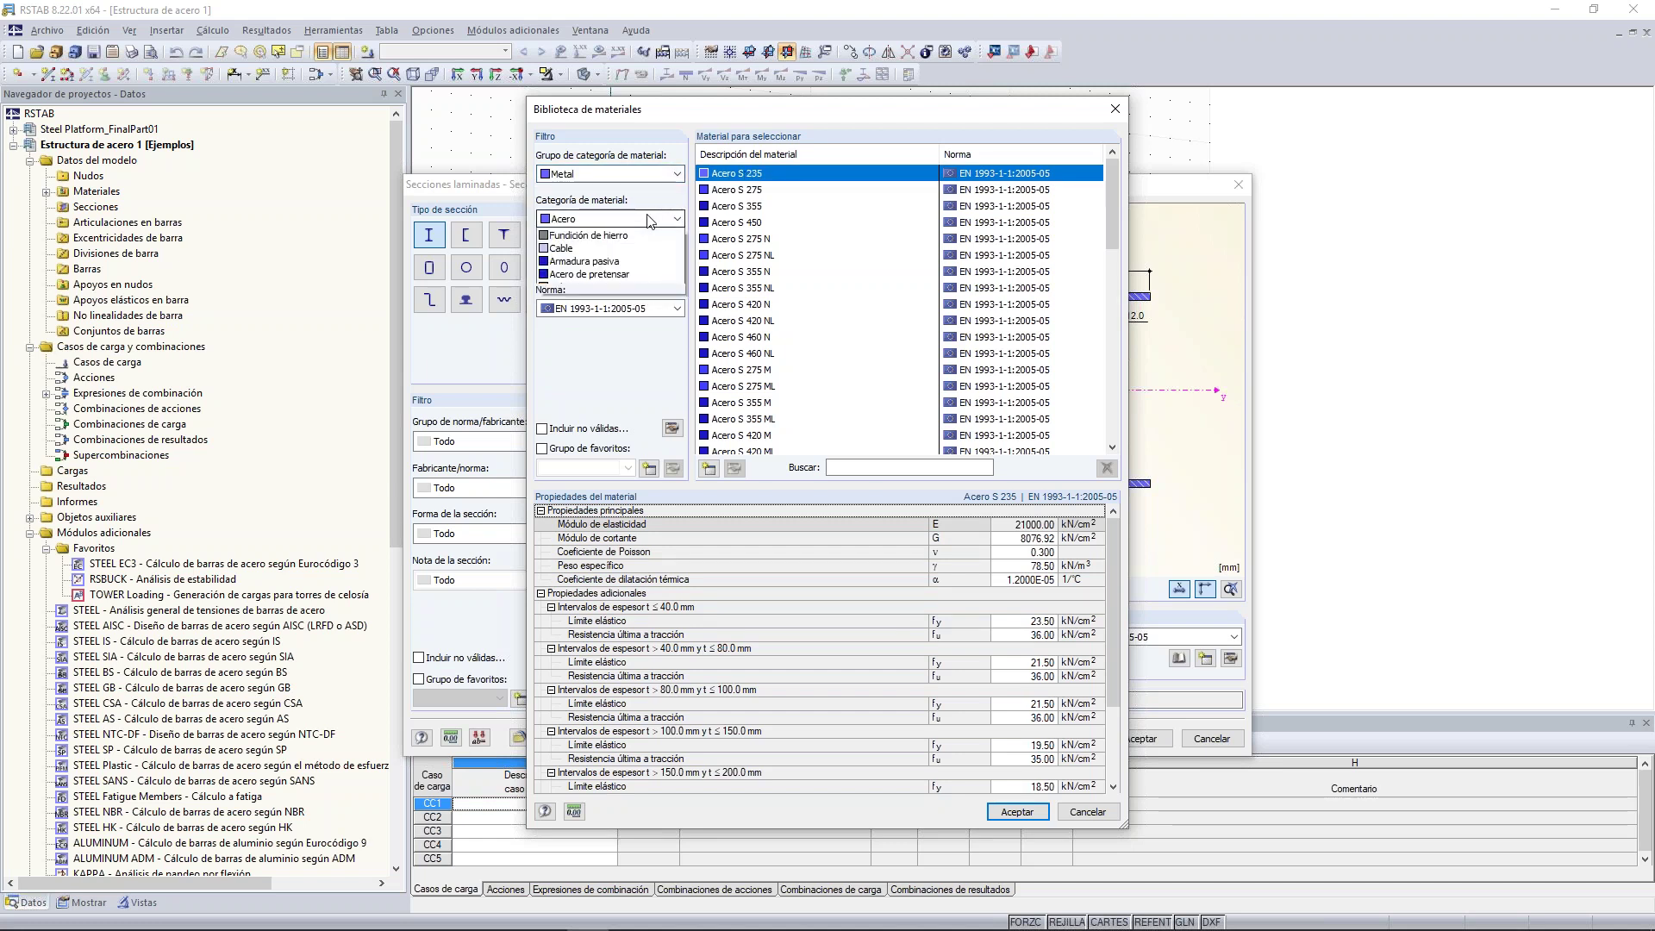
{"action": "left_click", "coordinate": [638, 235]}
{"action": "left_click", "coordinate": [648, 265]}
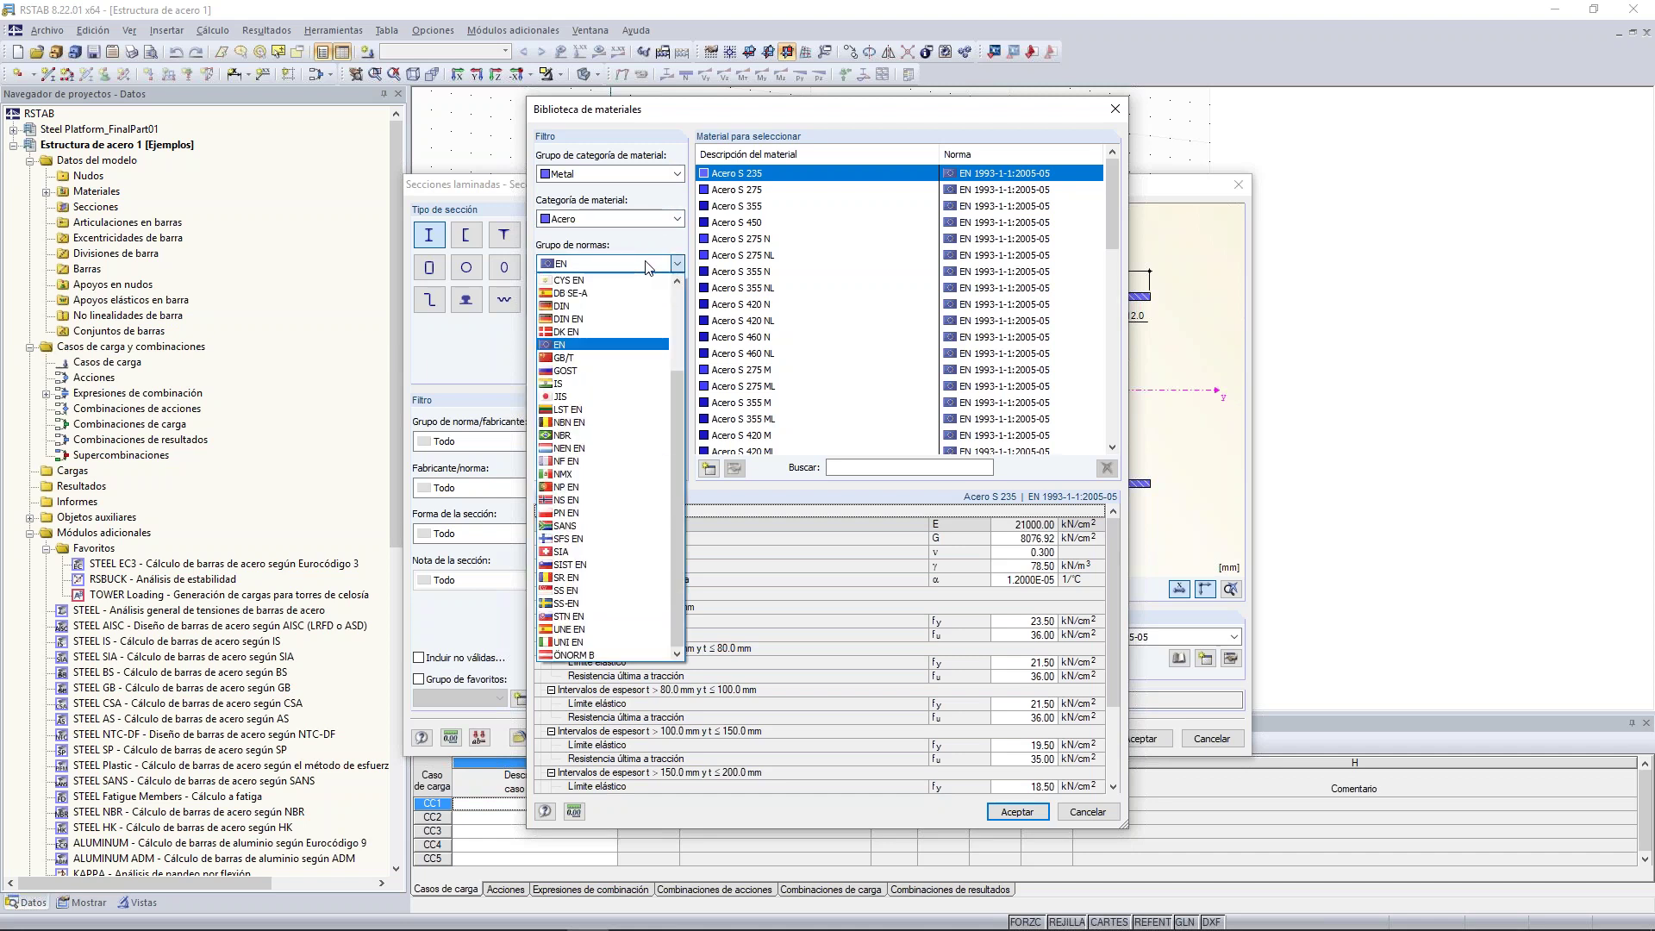
{"action": "left_click", "coordinate": [649, 266]}
{"action": "left_click", "coordinate": [626, 311]}
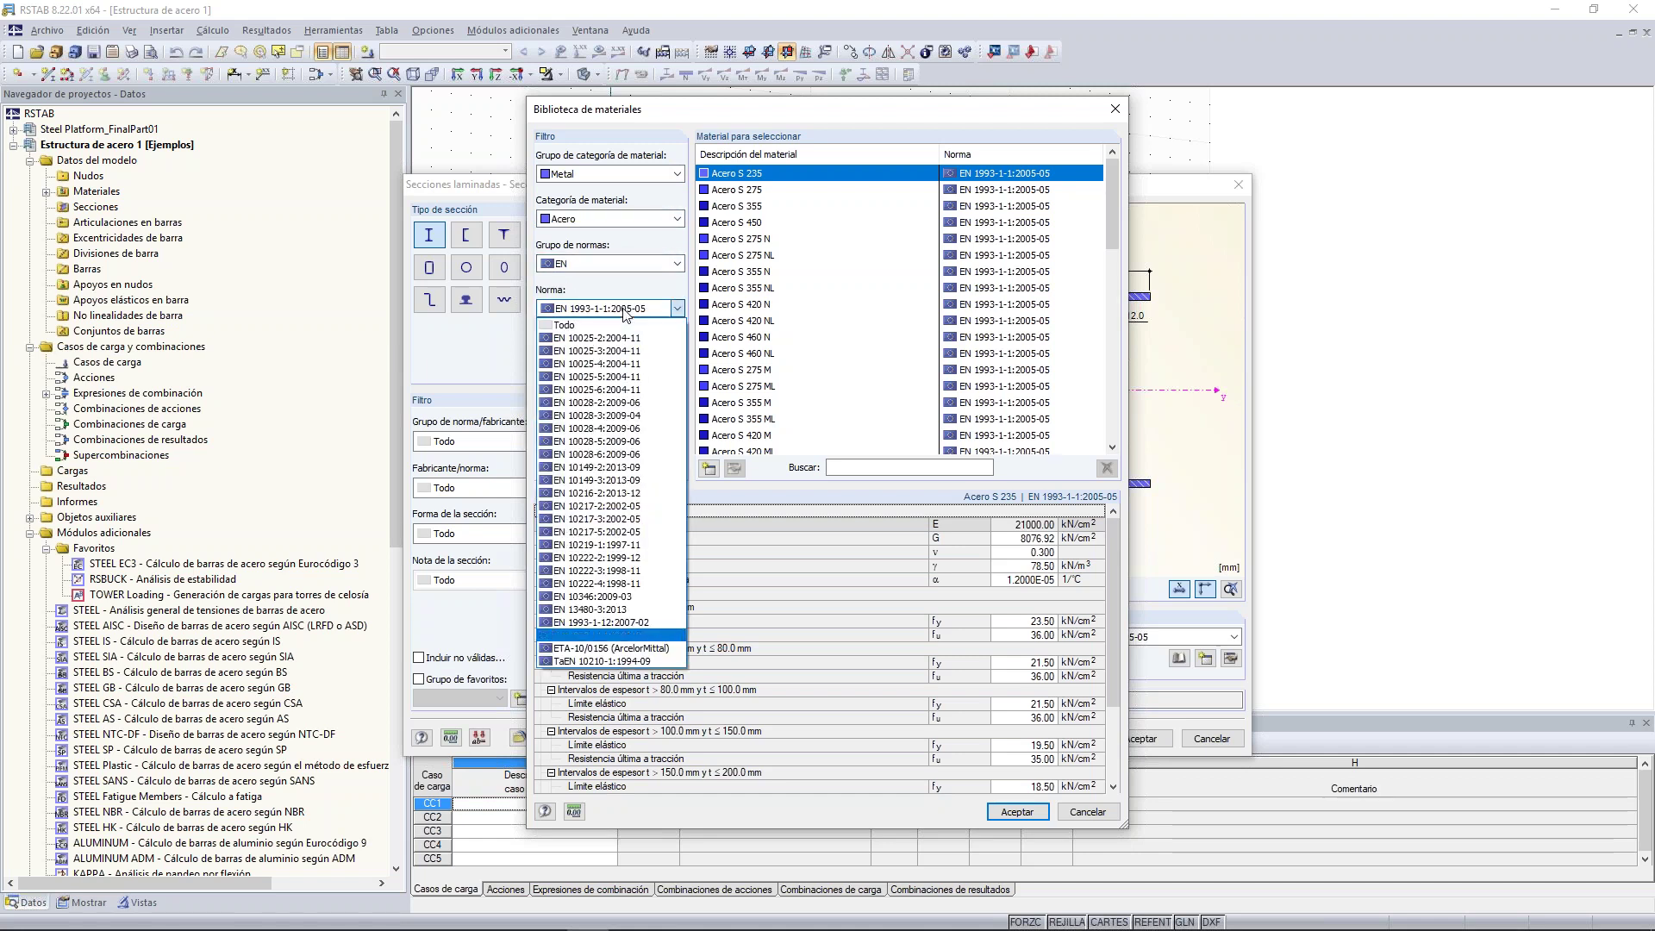
{"action": "left_click", "coordinate": [627, 311]}
- Accept the Acero S 235 material and IPE 220 section, and confirm the new bar's properties as type Viga
{"action": "left_click", "coordinate": [1017, 811]}
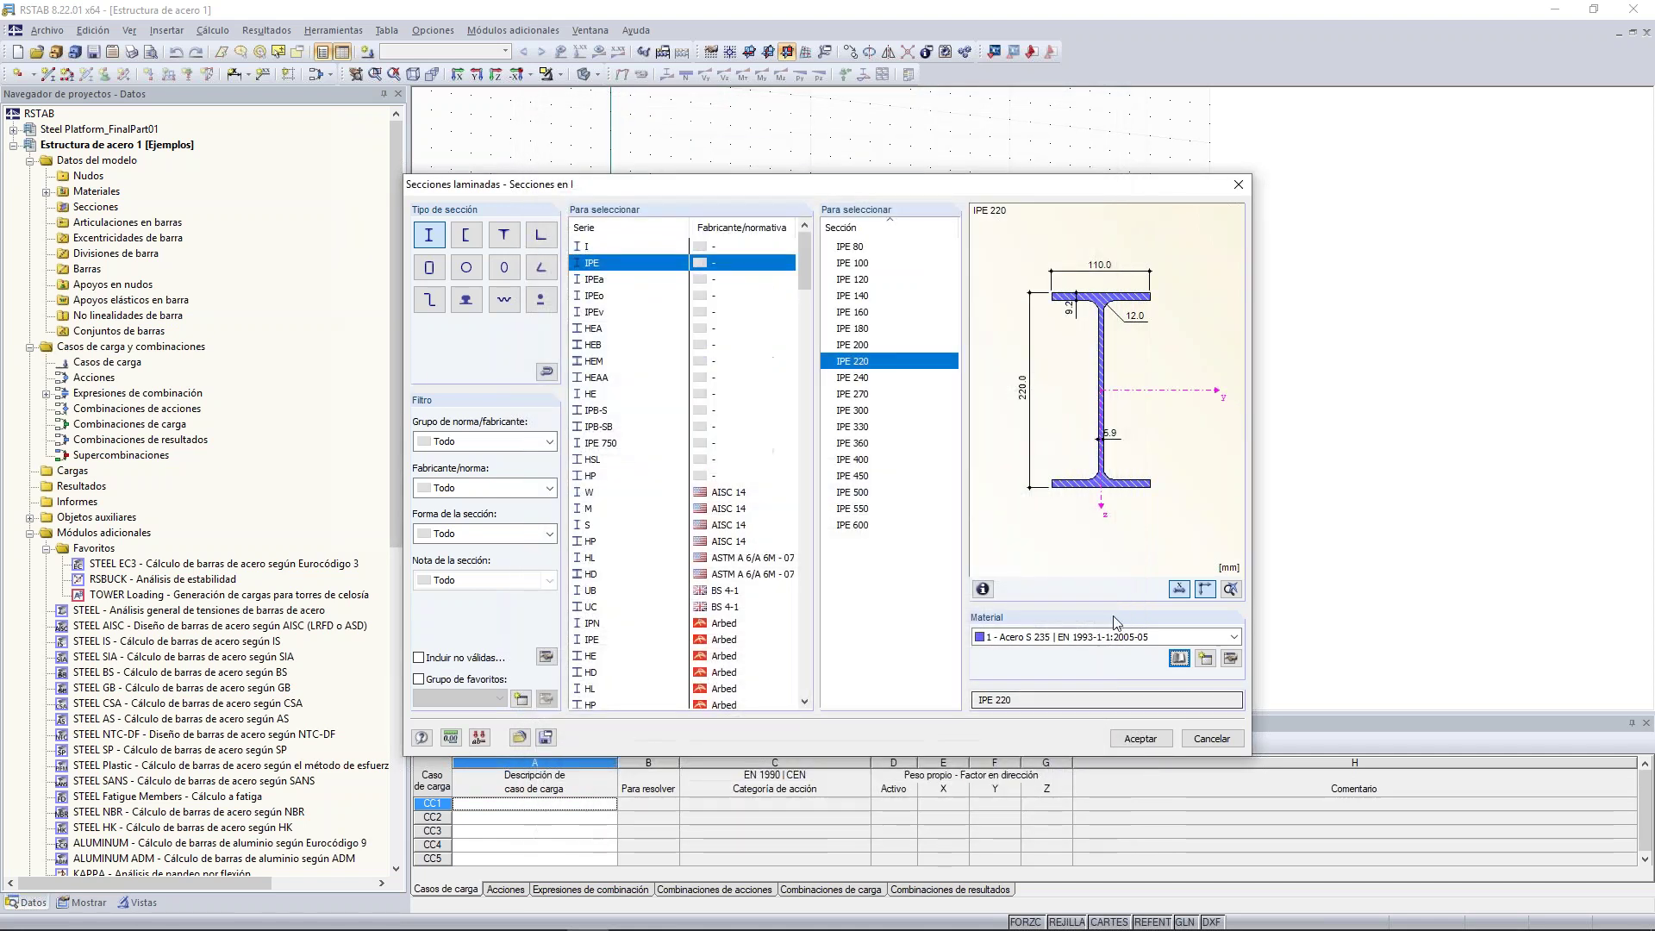
{"action": "left_click", "coordinate": [1140, 739]}
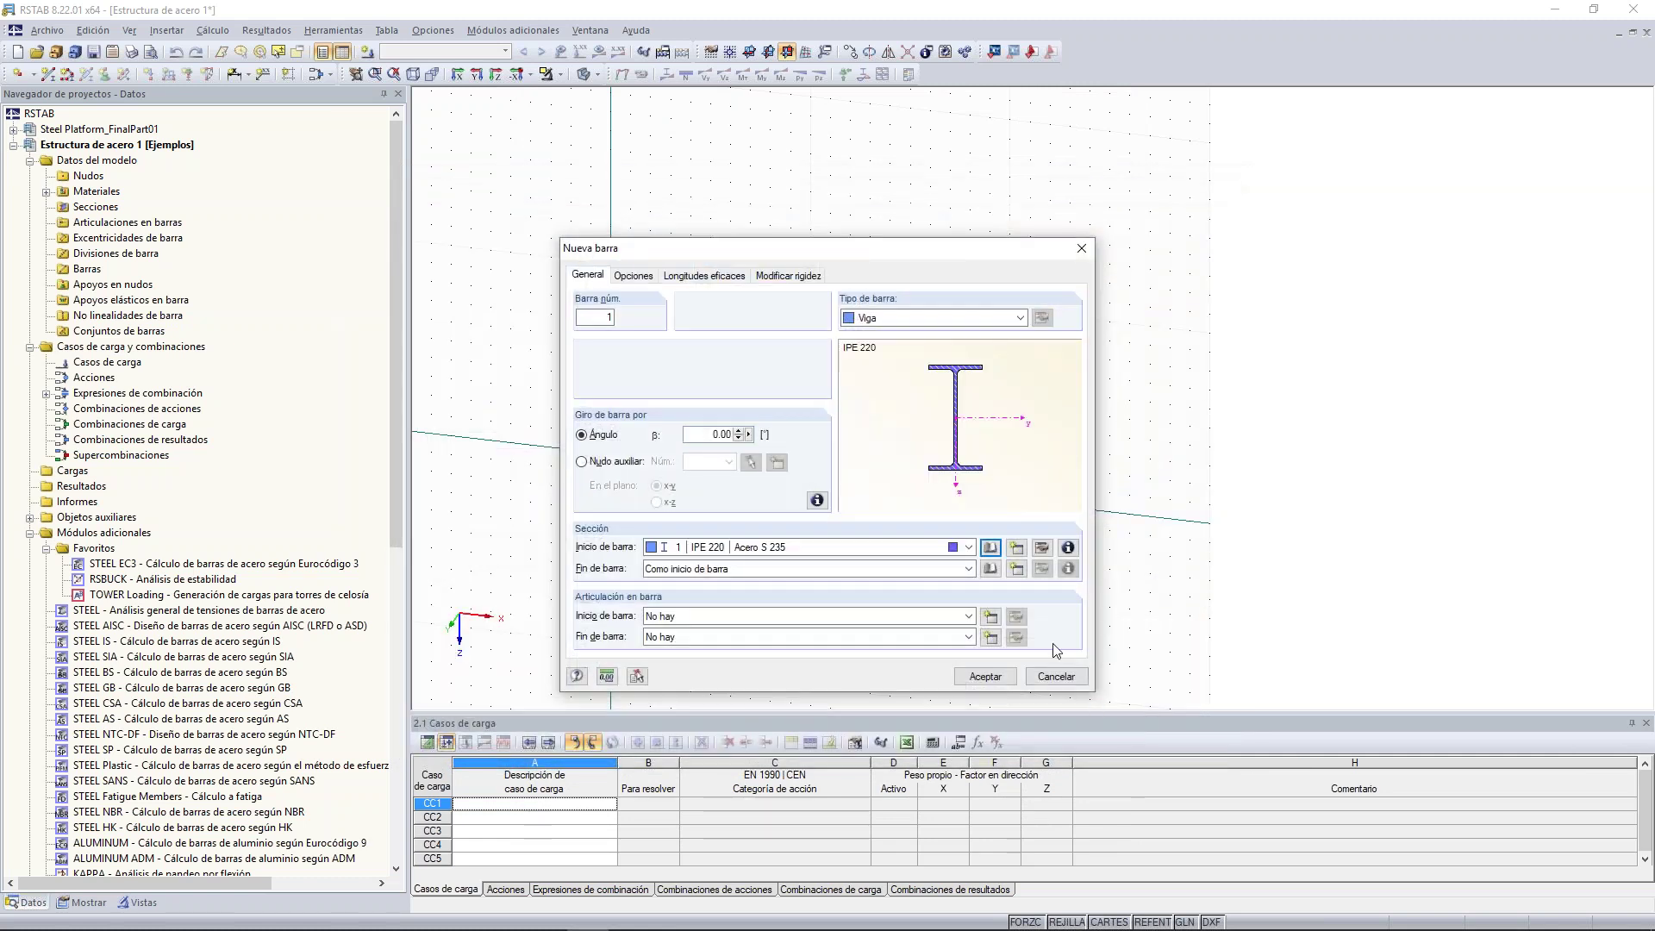
{"action": "left_click", "coordinate": [985, 677]}
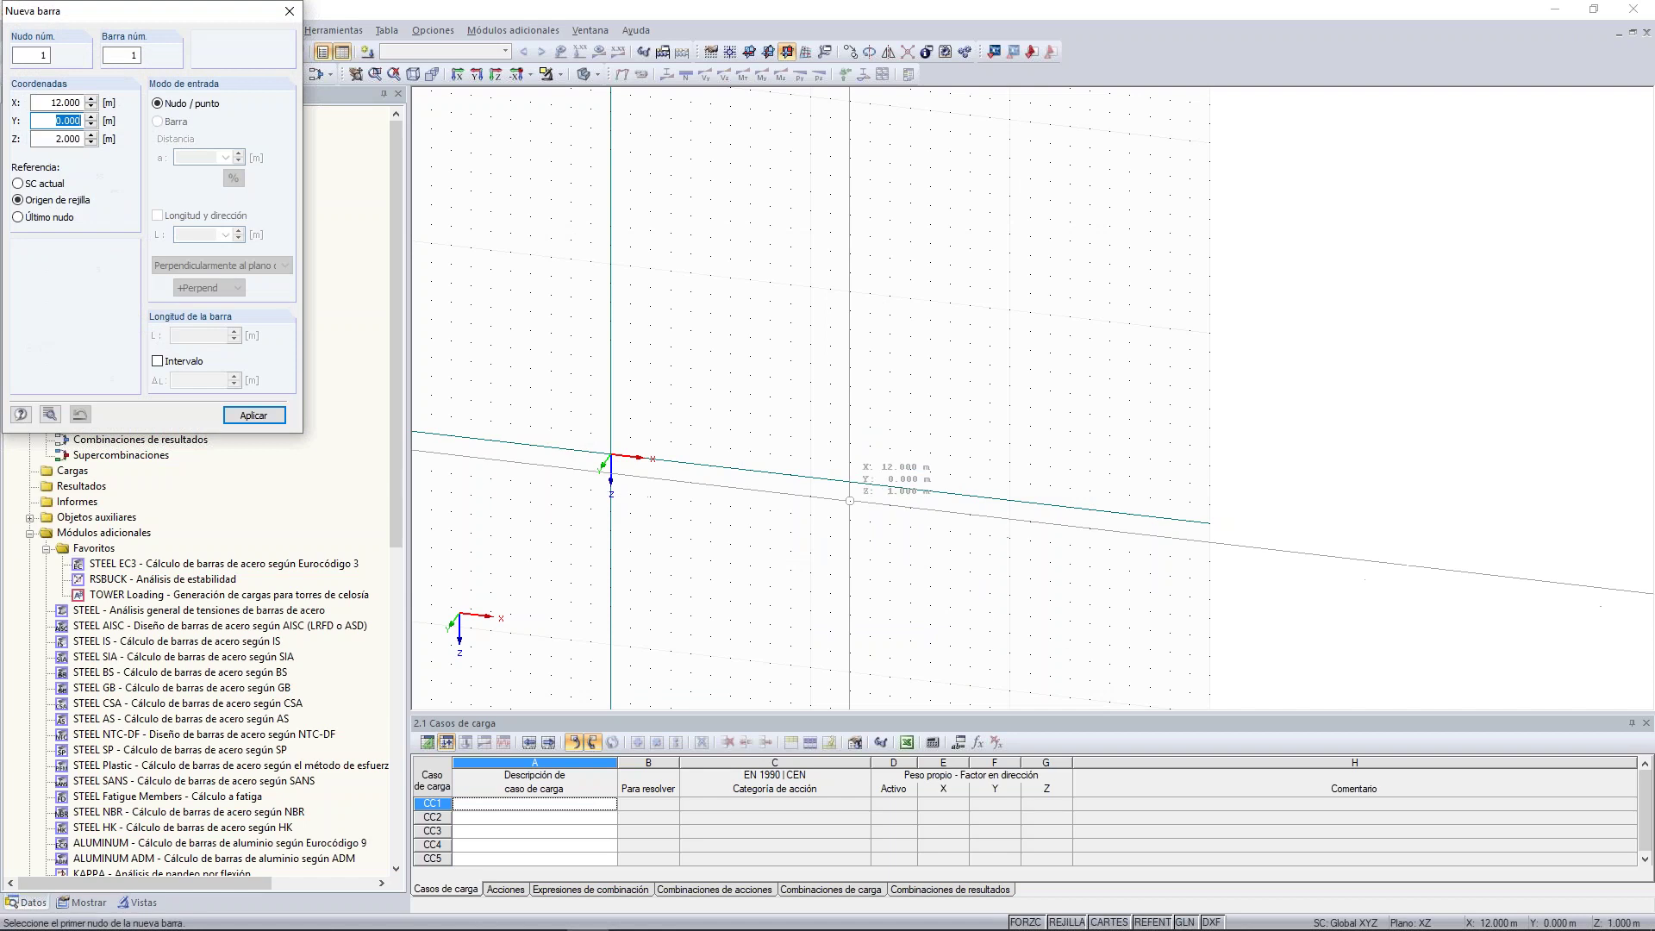
- Draw a 3 m column in the XZ plane from the origin to X 0, Z -3.000 m
{"action": "scroll", "coordinate": [759, 398], "scroll_direction": "up", "scroll_amount": 2}
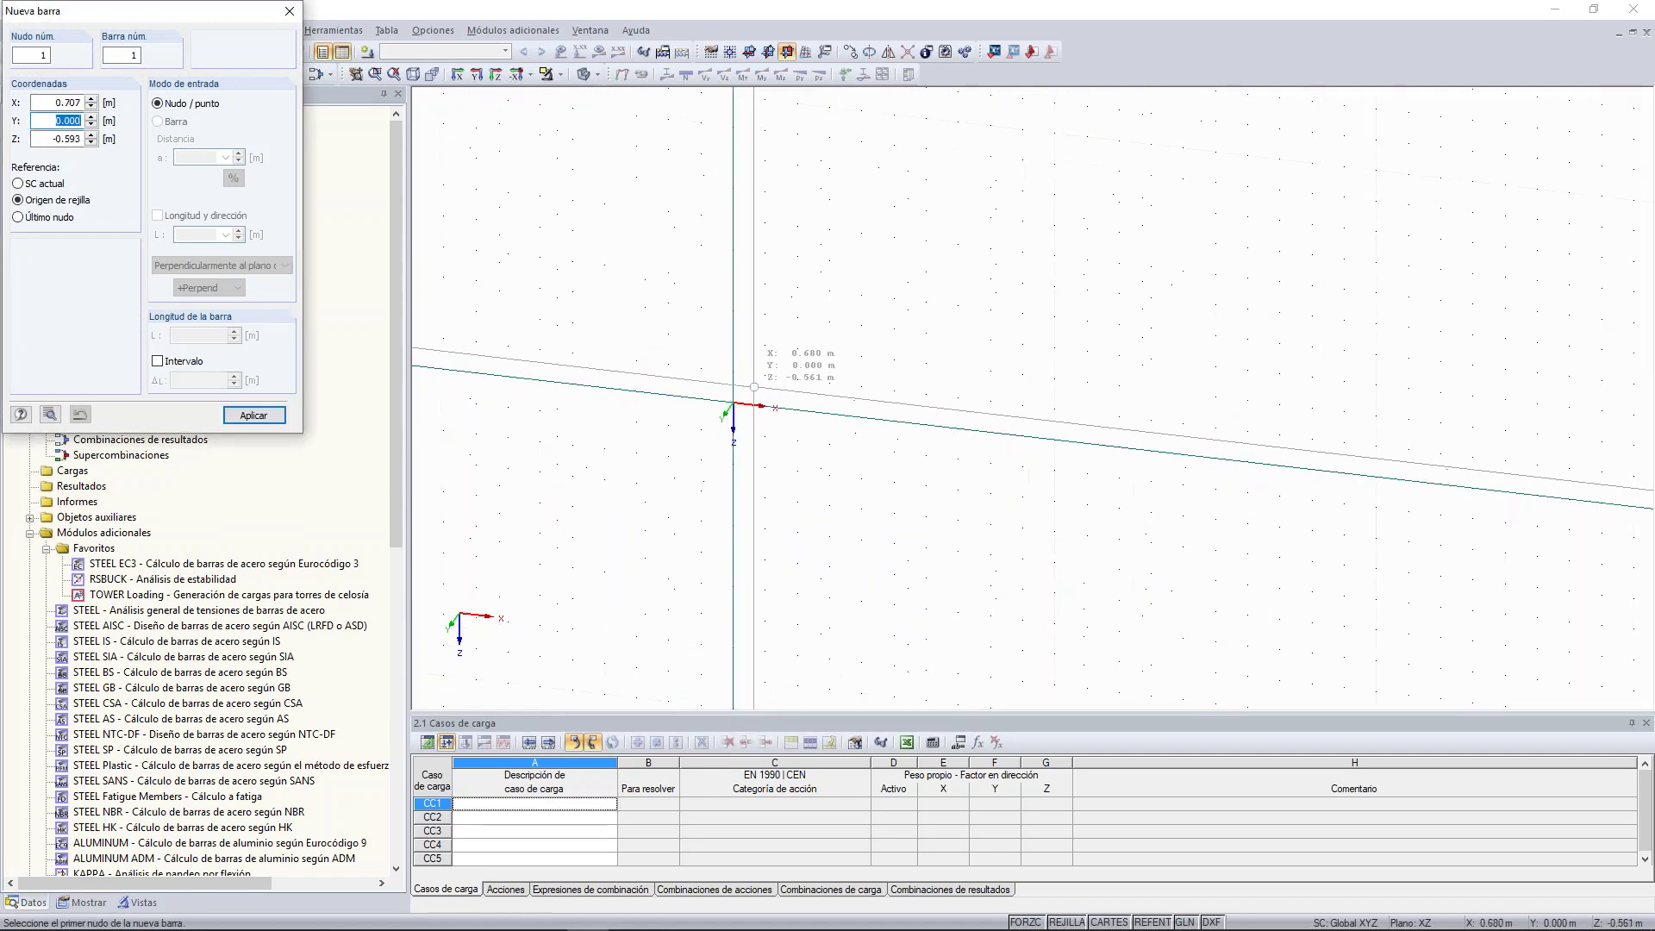
{"action": "left_click", "coordinate": [733, 403]}
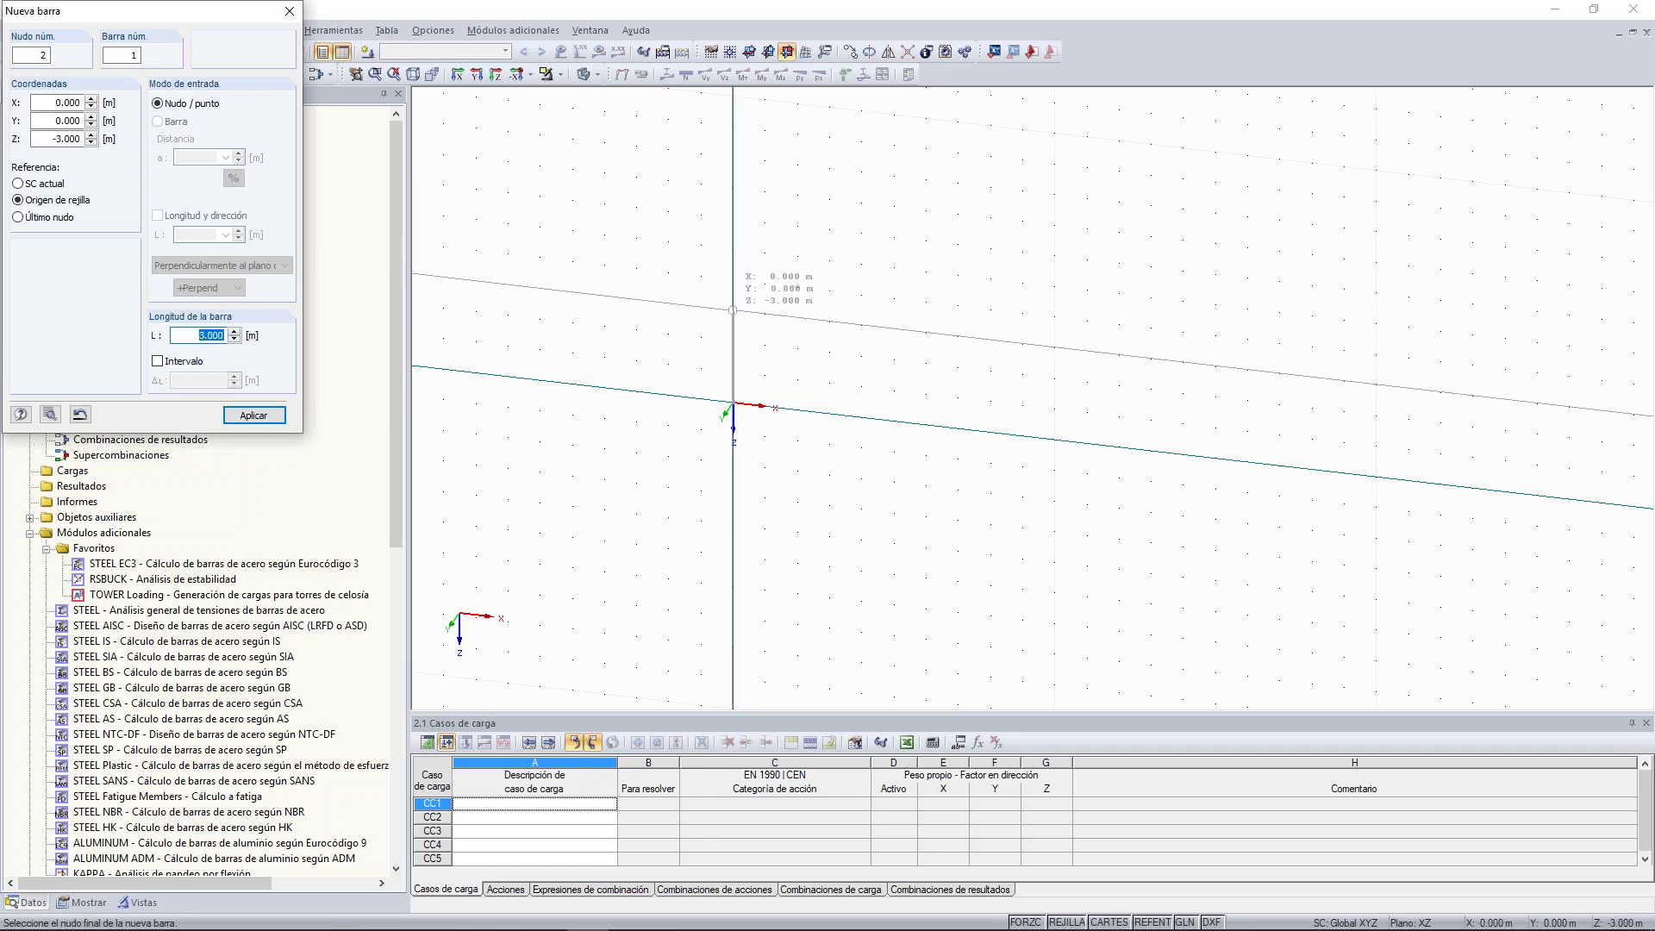
{"action": "left_click", "coordinate": [732, 310]}
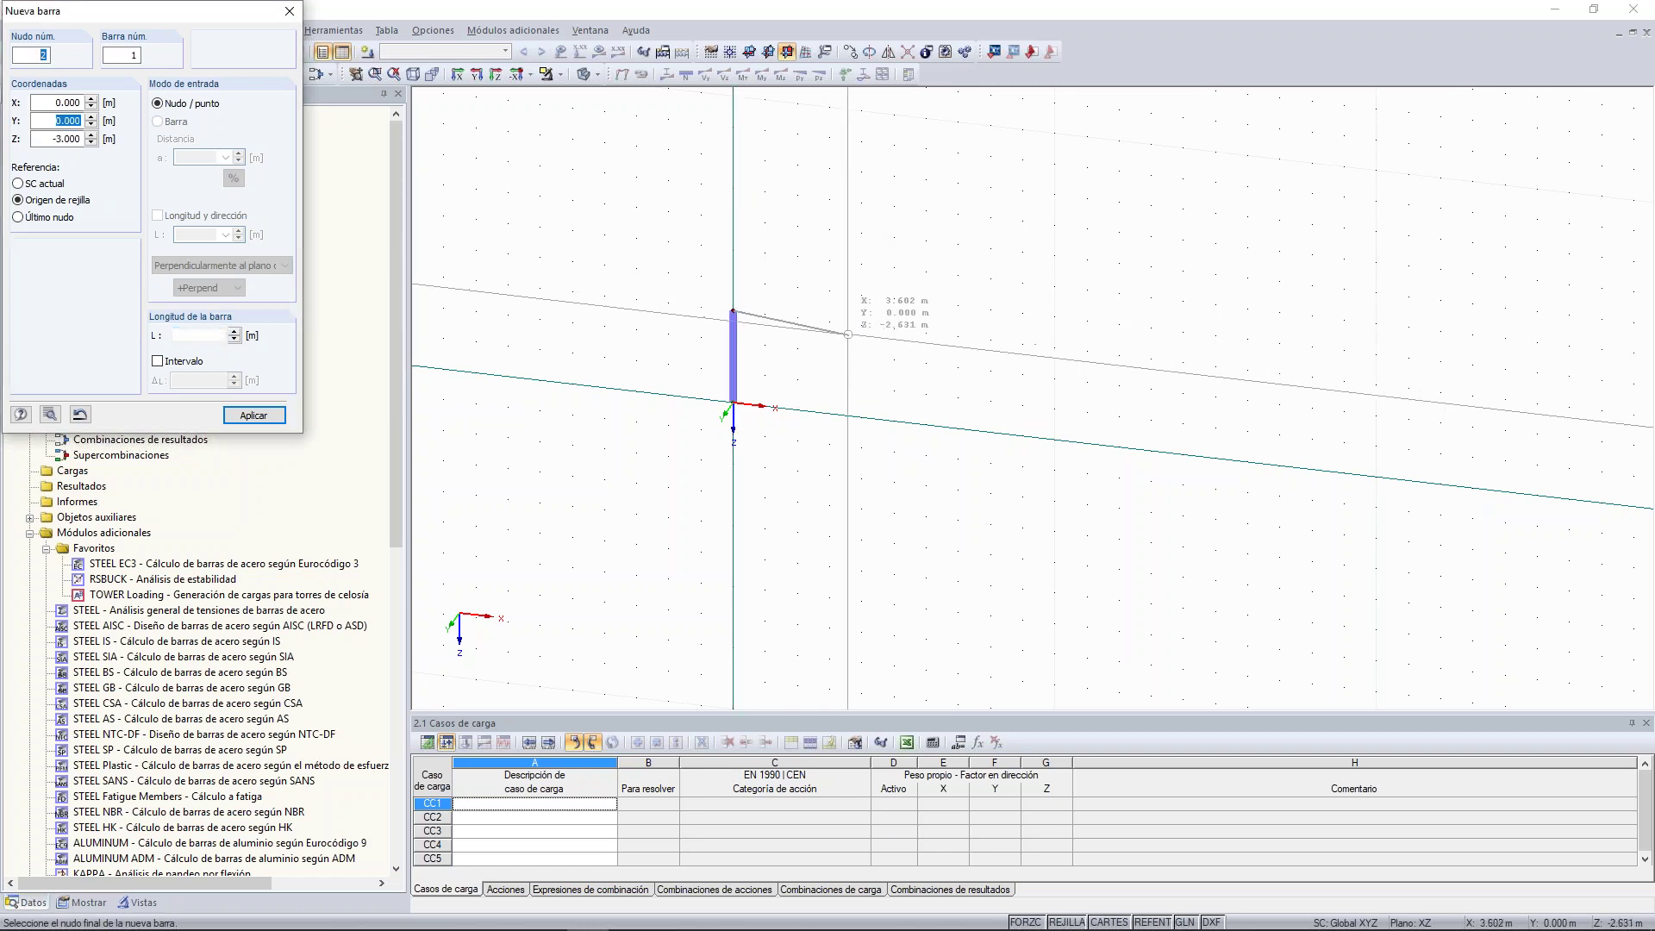
- Complete the portal frame with a 4 m beam to X 4, Z -3 m and a 3 m column down to X 4, Z 0
{"action": "scroll", "coordinate": [767, 346], "scroll_direction": "up", "scroll_amount": 5}
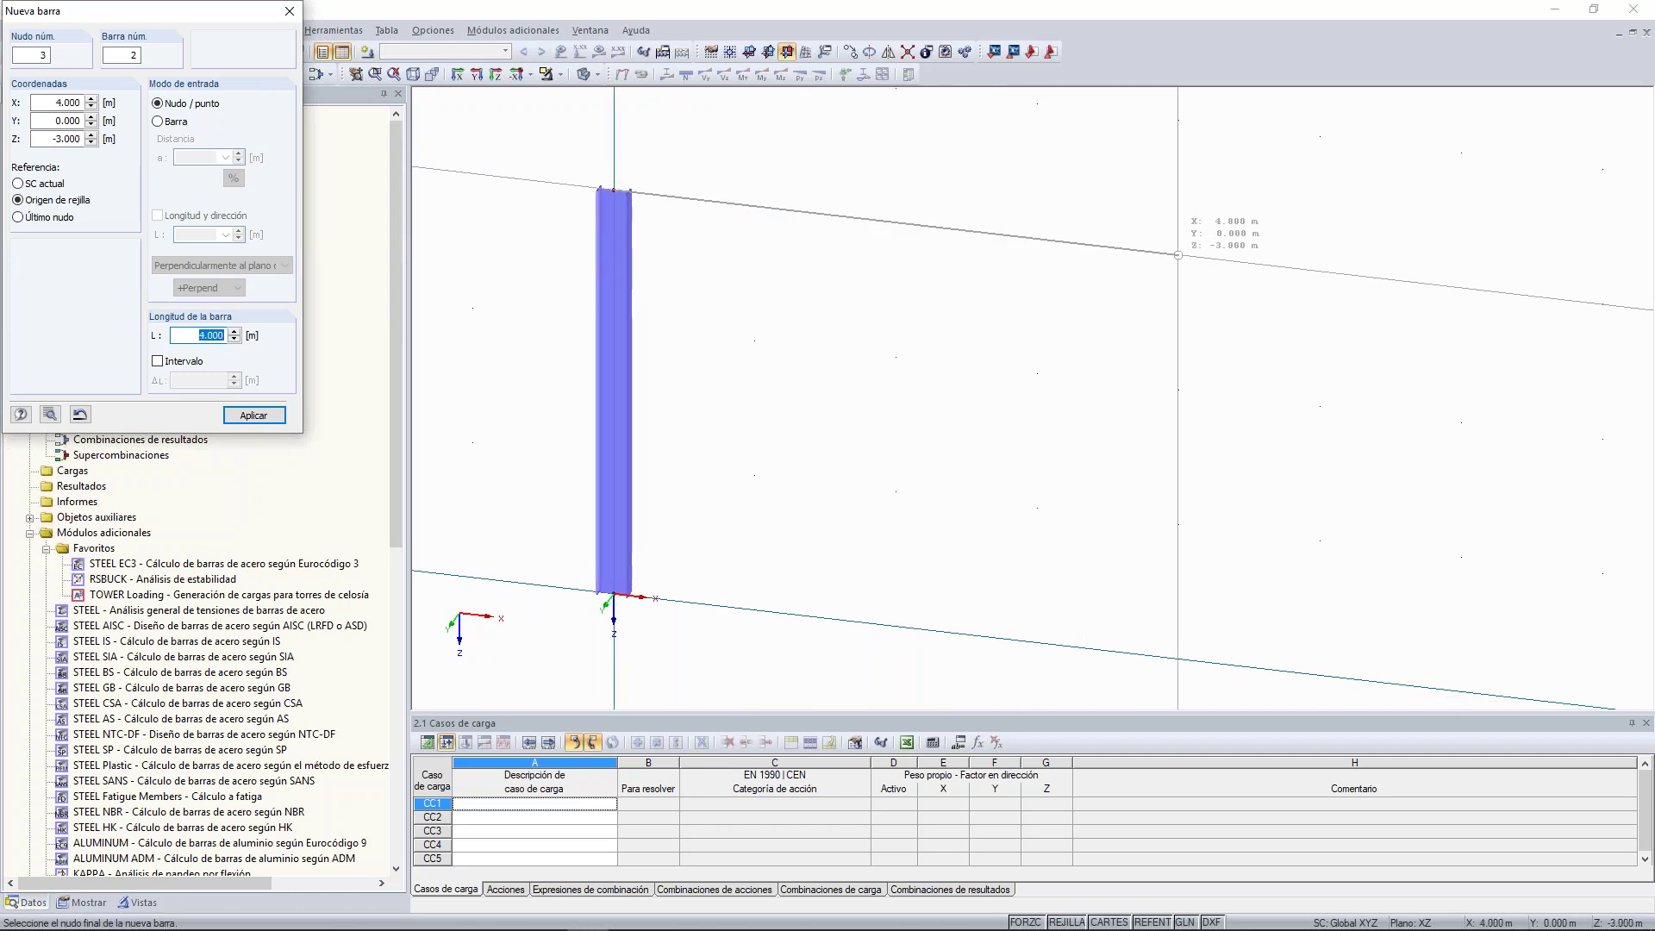
{"action": "left_click", "coordinate": [1178, 256]}
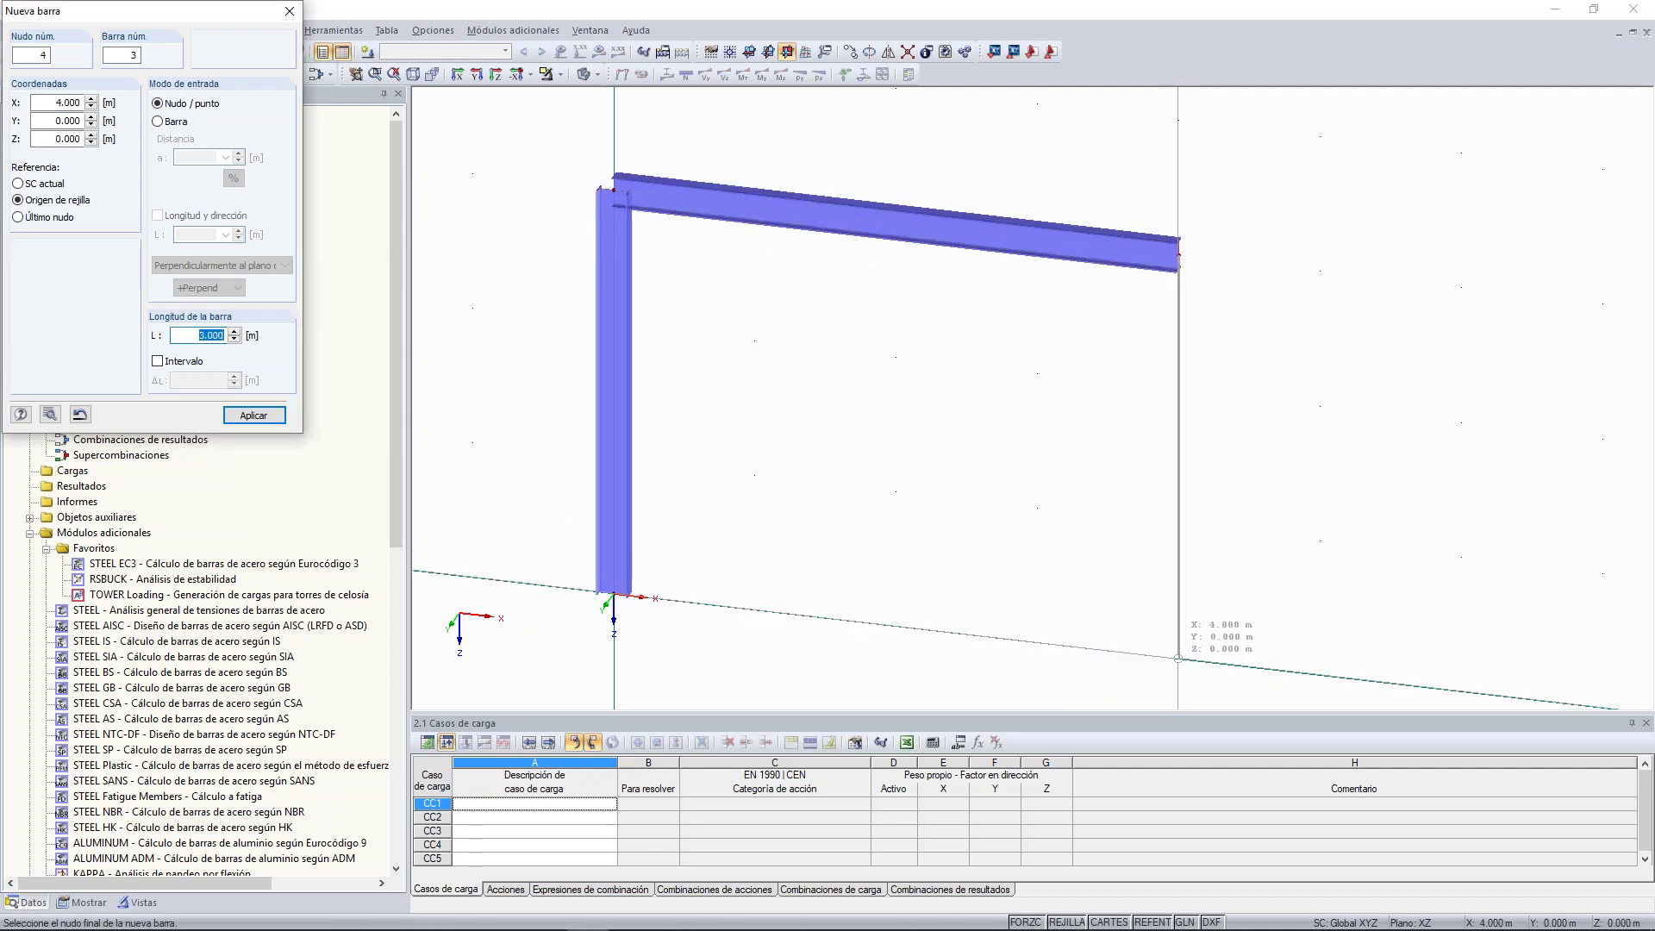
{"action": "left_click", "coordinate": [1177, 658]}
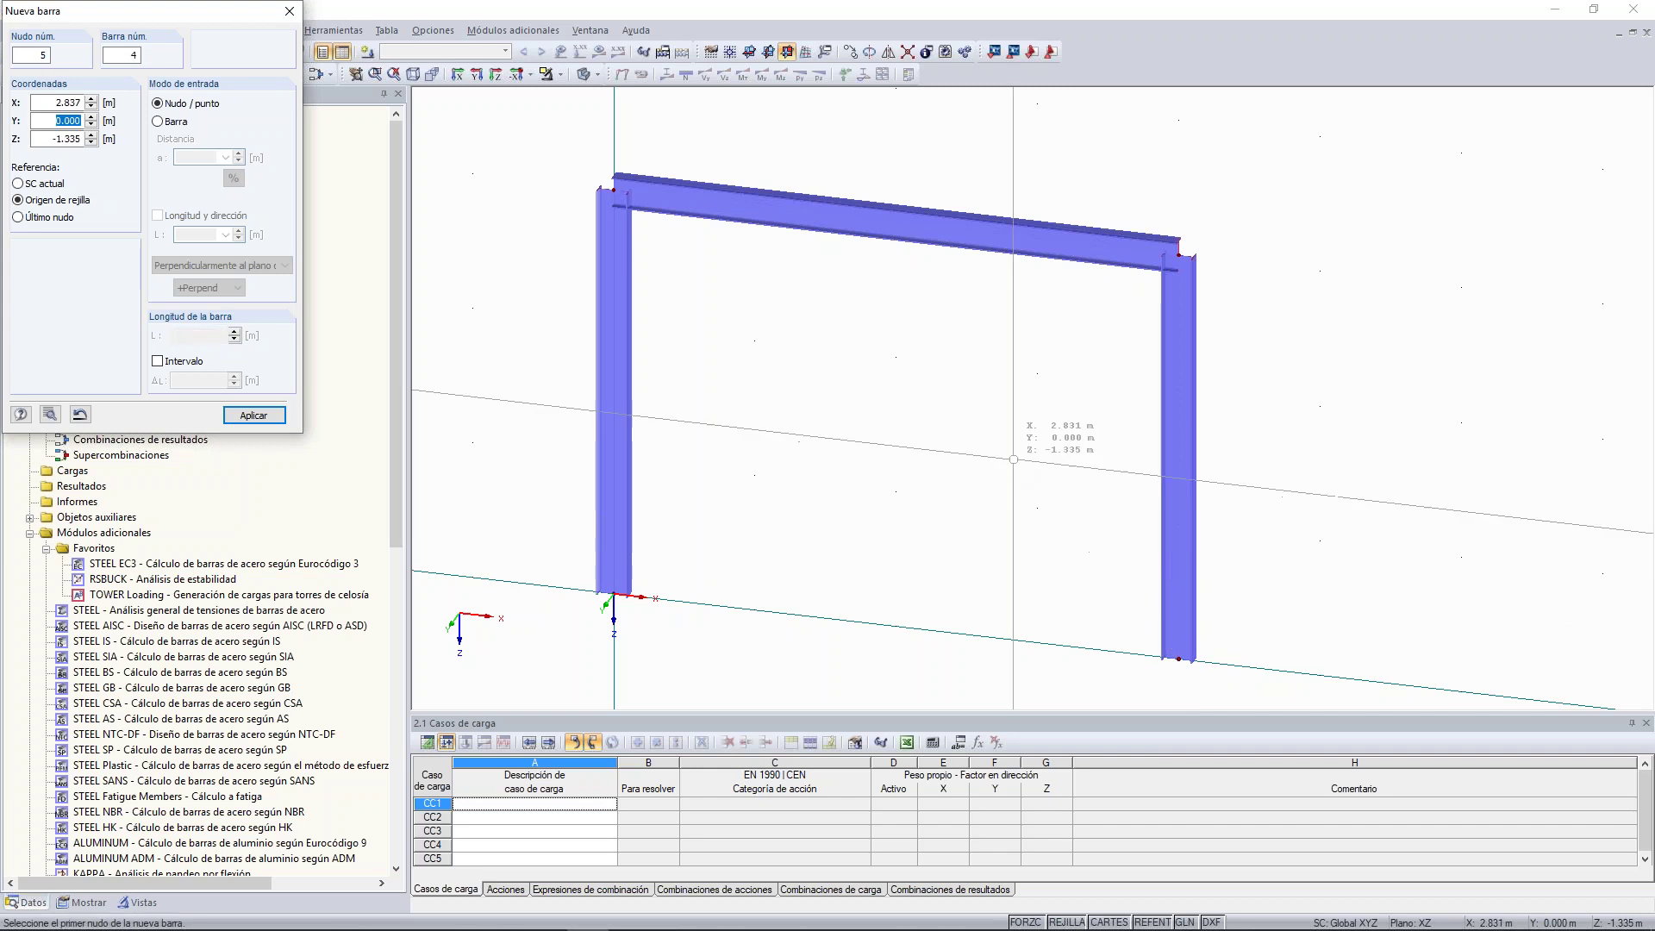
{"action": "middle_click_drag", "start_coordinate": [959, 390], "coordinate": [803, 326]}
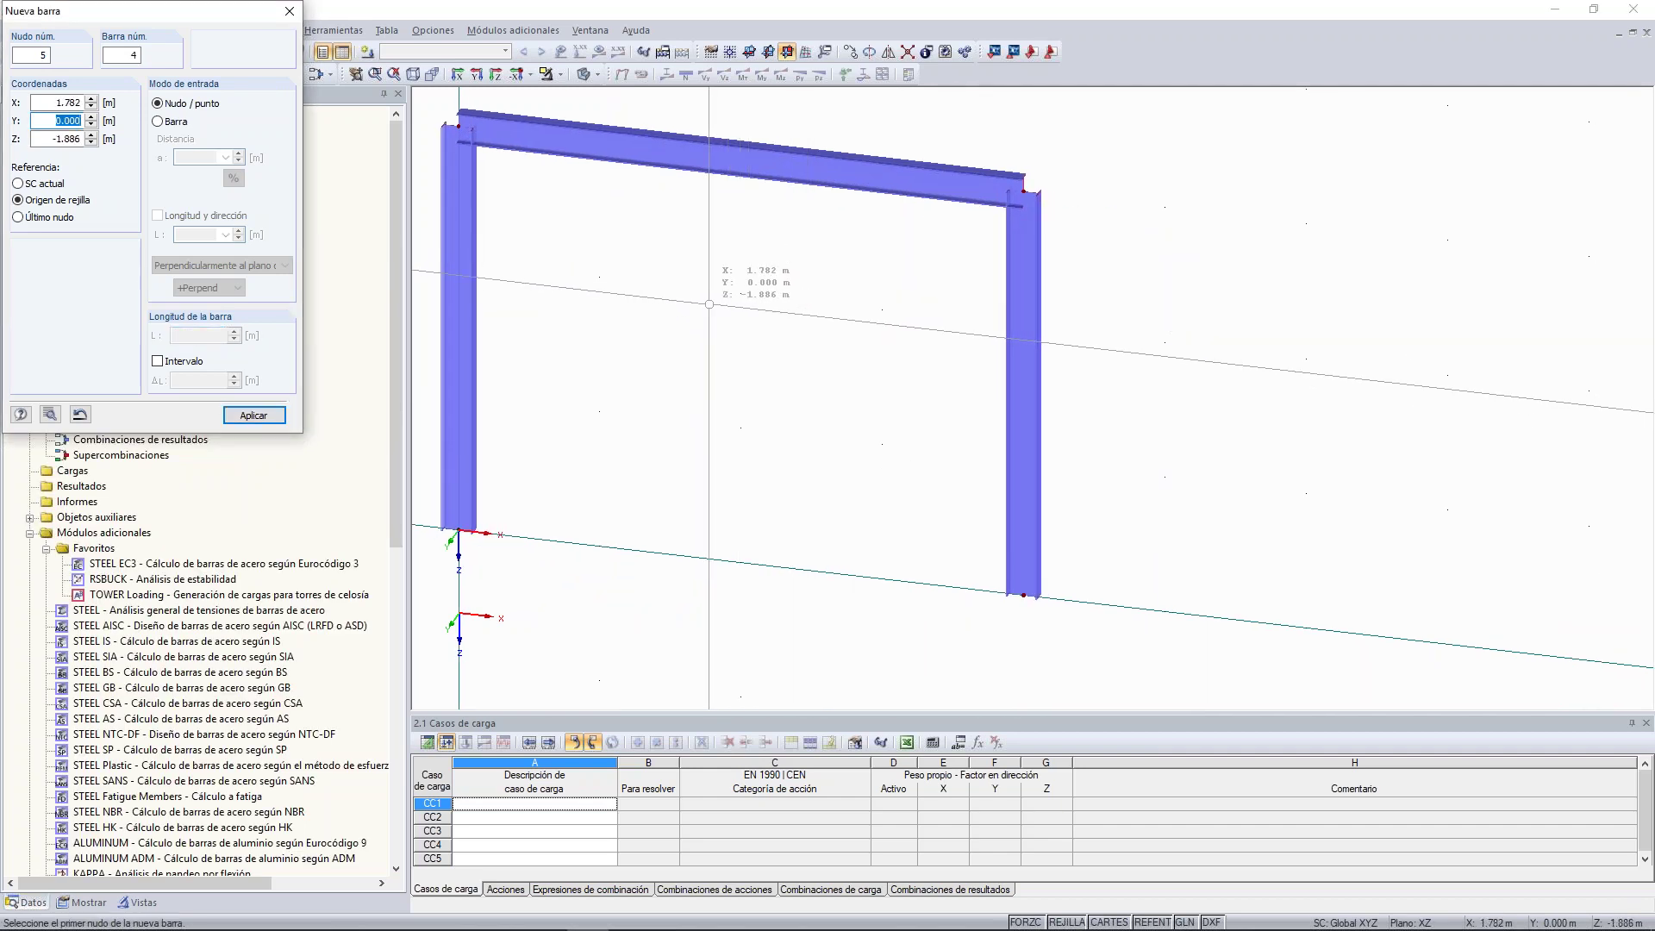
{"action": "key", "text": "Escape"}
- Set the work plane grid to adapt its number of grid points dynamically to the model size
{"action": "middle_click_drag", "start_coordinate": [640, 284], "coordinate": [713, 310]}
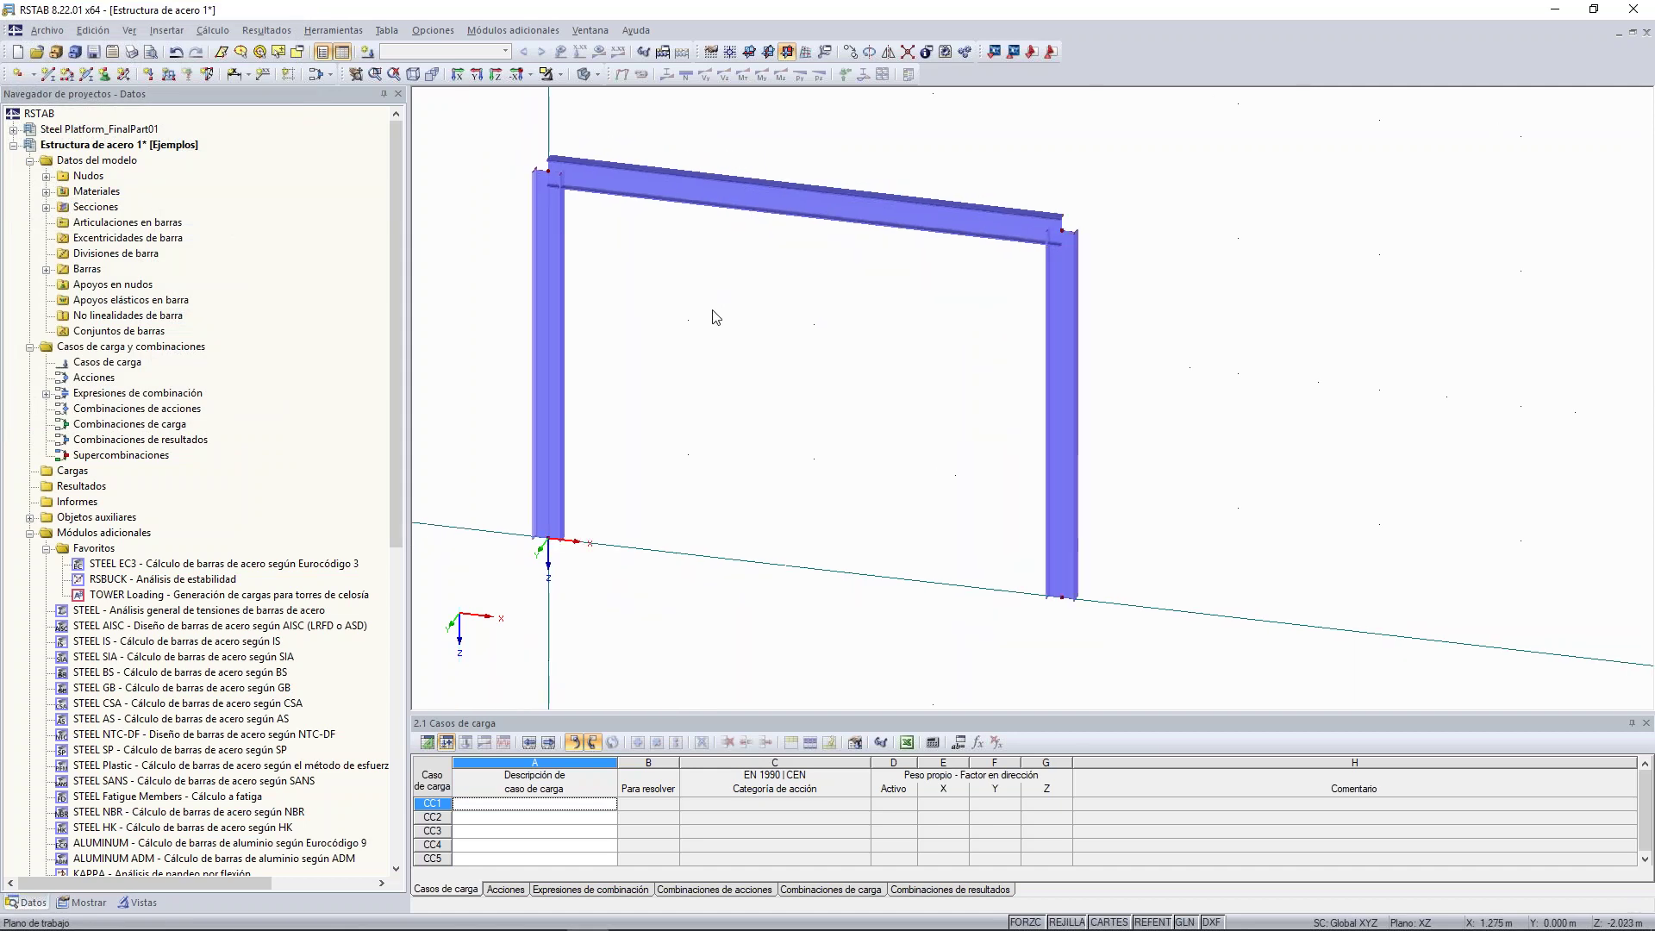
{"action": "left_click", "coordinate": [1060, 922]}
{"action": "left_click", "coordinate": [1060, 922]}
{"action": "right_click", "coordinate": [1063, 921]}
{"action": "left_click", "coordinate": [1104, 916]}
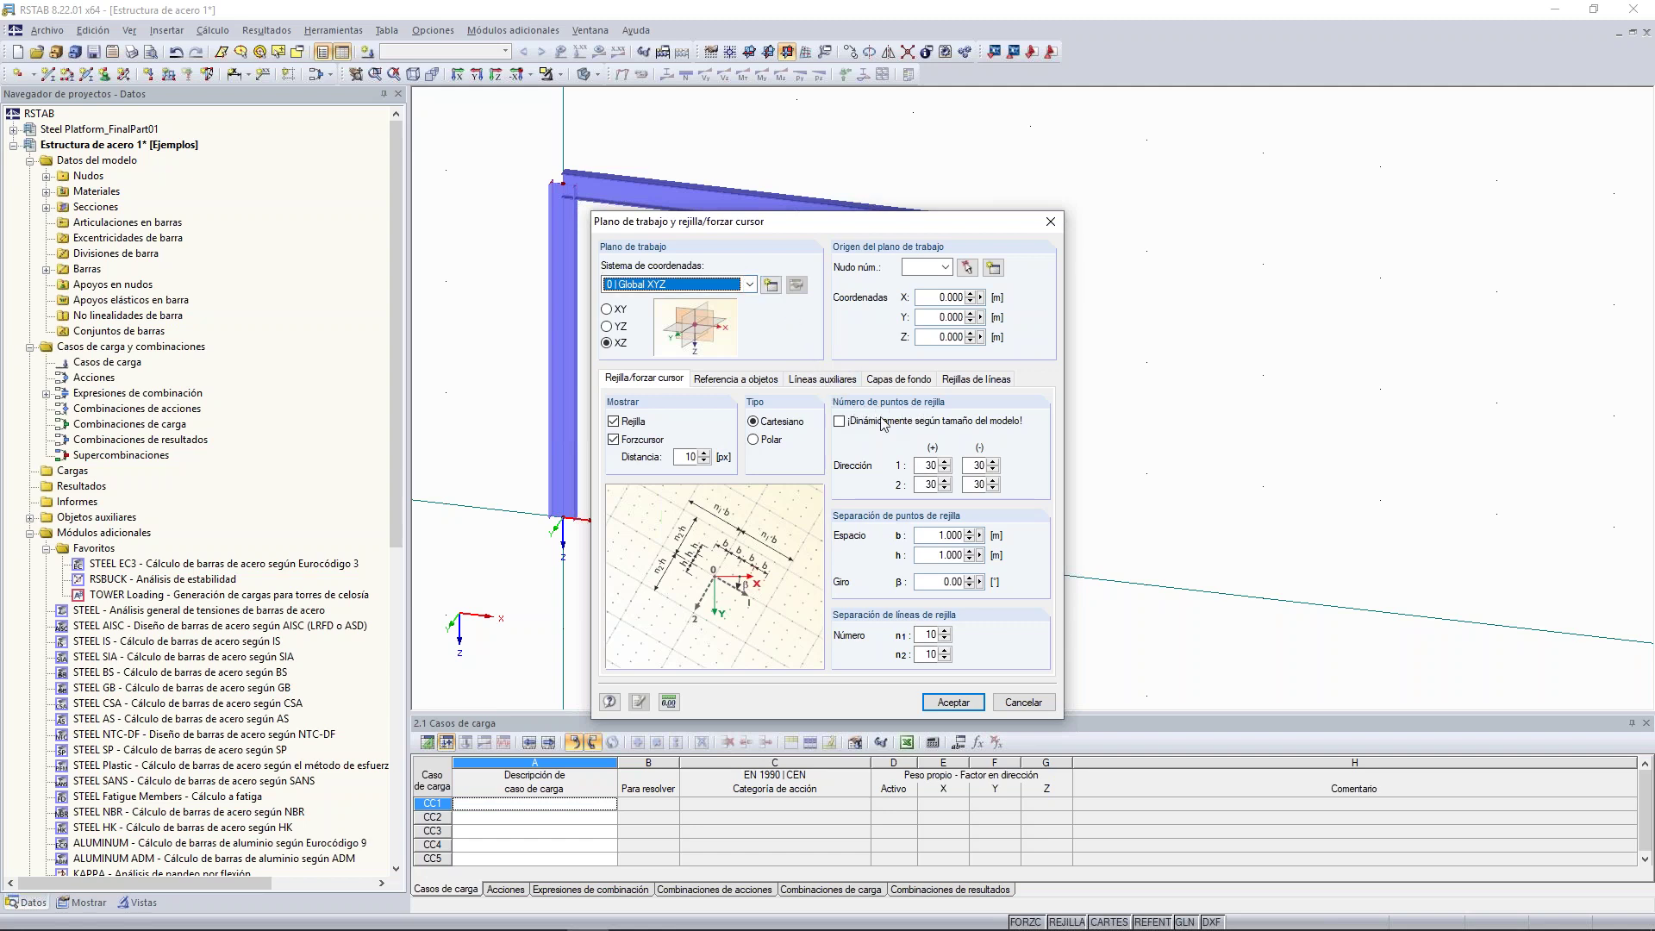
{"action": "left_click", "coordinate": [839, 422]}
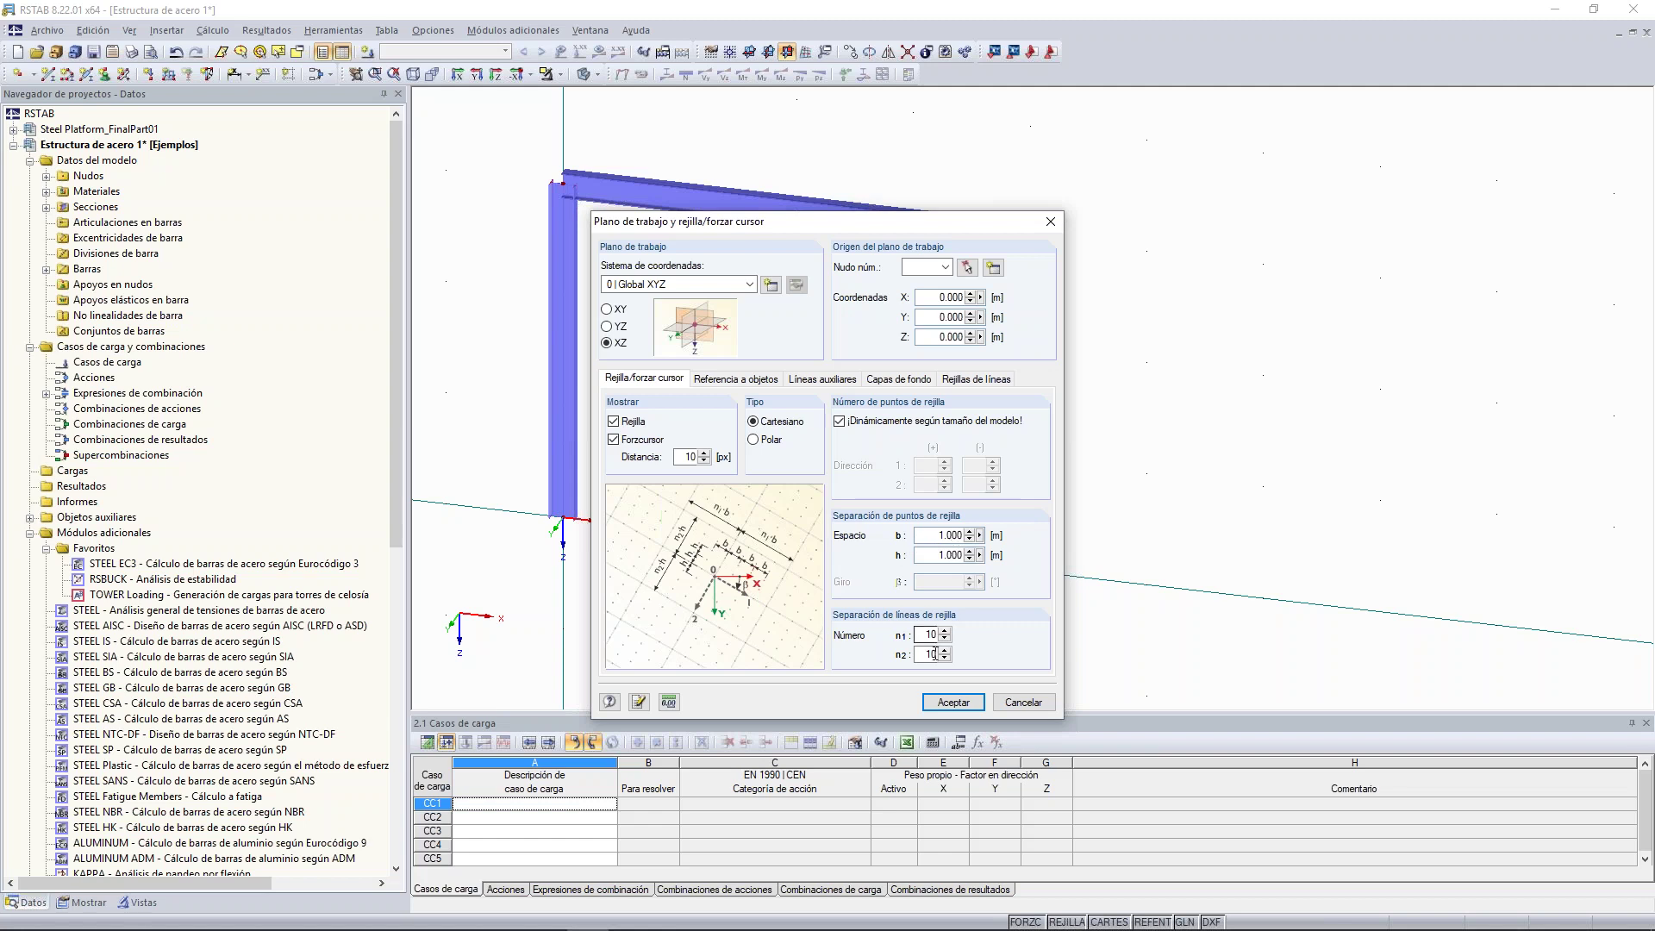
{"action": "left_click", "coordinate": [949, 702]}
{"action": "scroll", "coordinate": [823, 418], "scroll_direction": "down", "scroll_amount": 4}
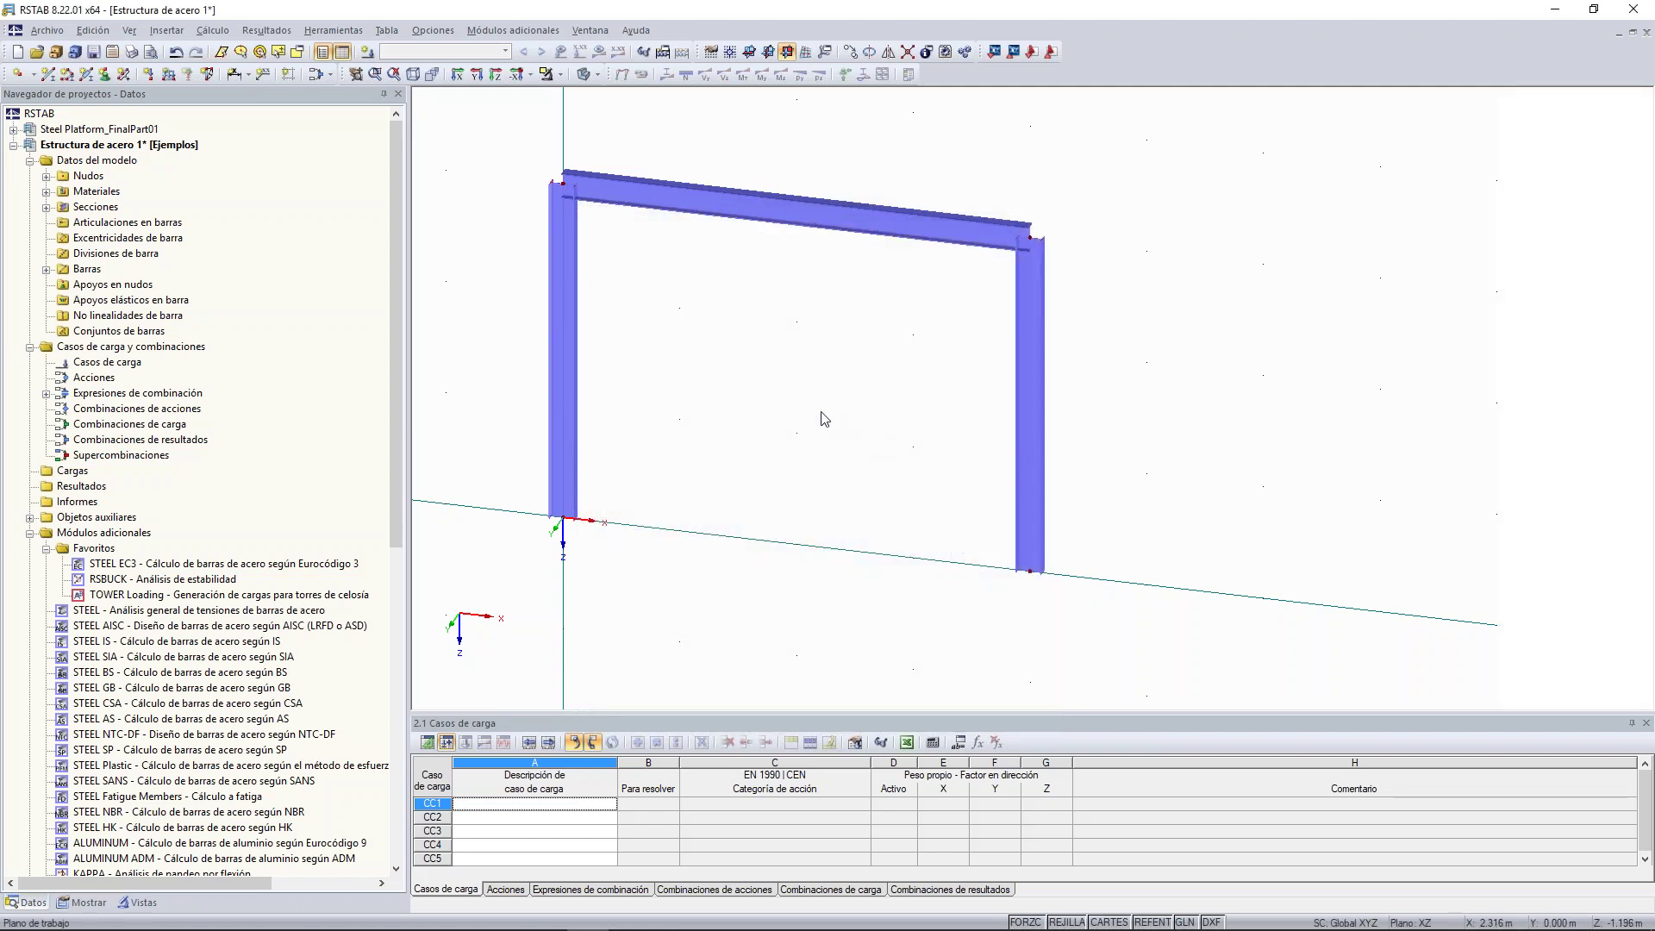
{"action": "middle_click_drag", "start_coordinate": [836, 404], "coordinate": [802, 414], "text": "ctrl"}
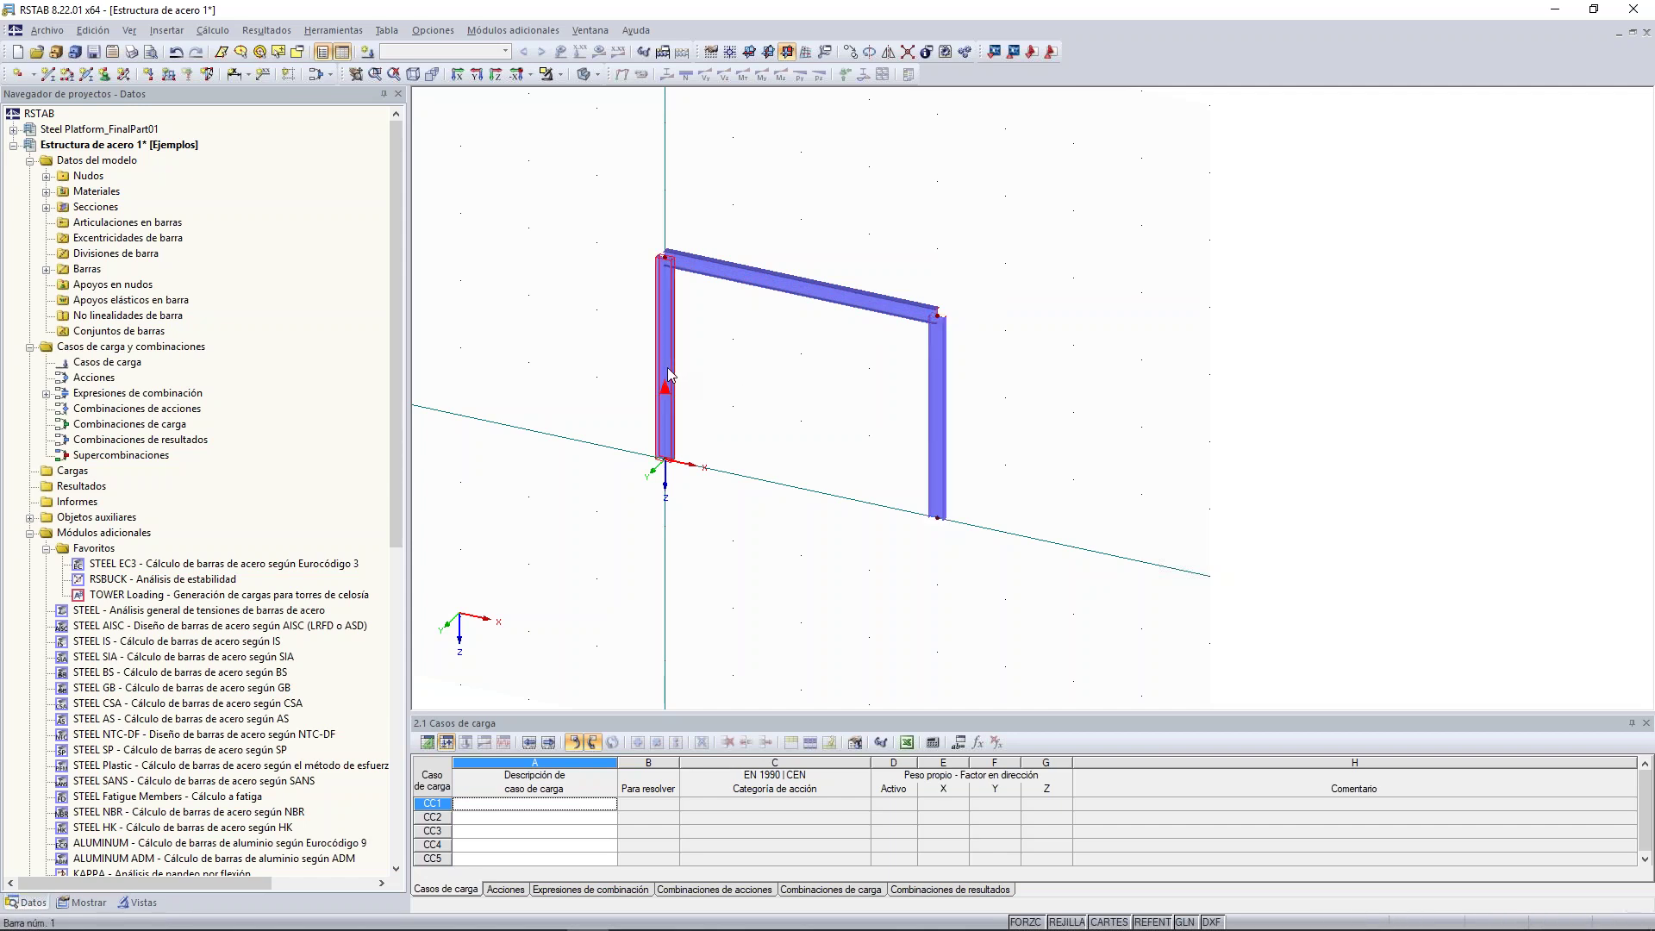
- Reverse the orientation of the portal frame's column at X 4 m
{"action": "right_click", "coordinate": [938, 405]}
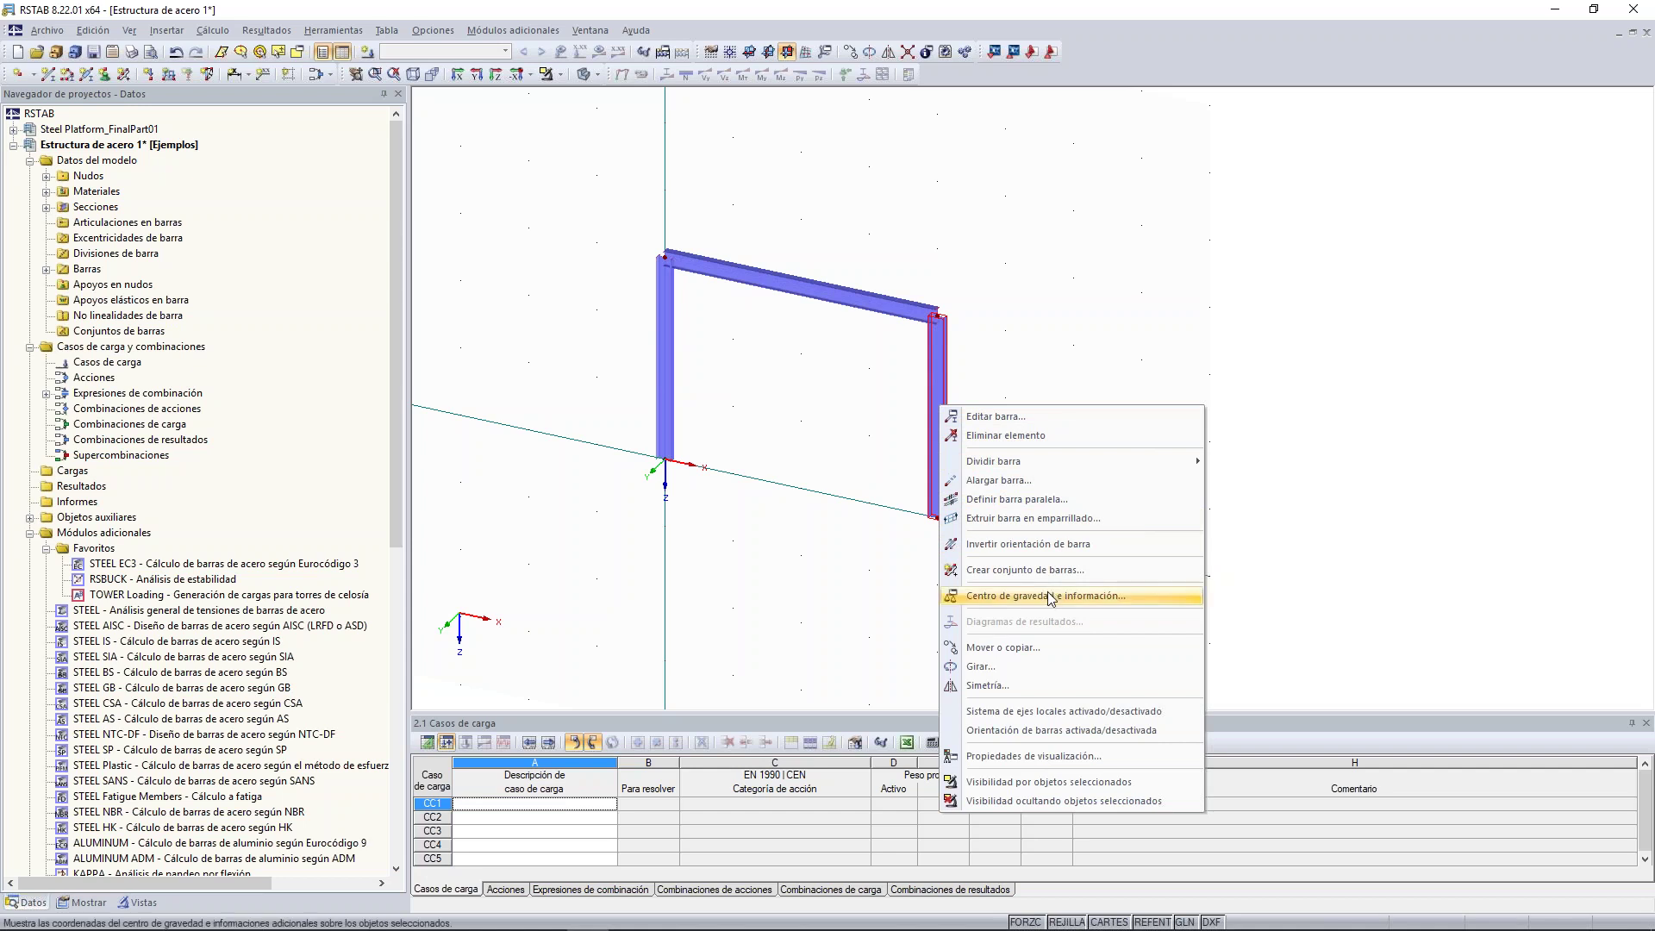
{"action": "left_click", "coordinate": [1069, 545]}
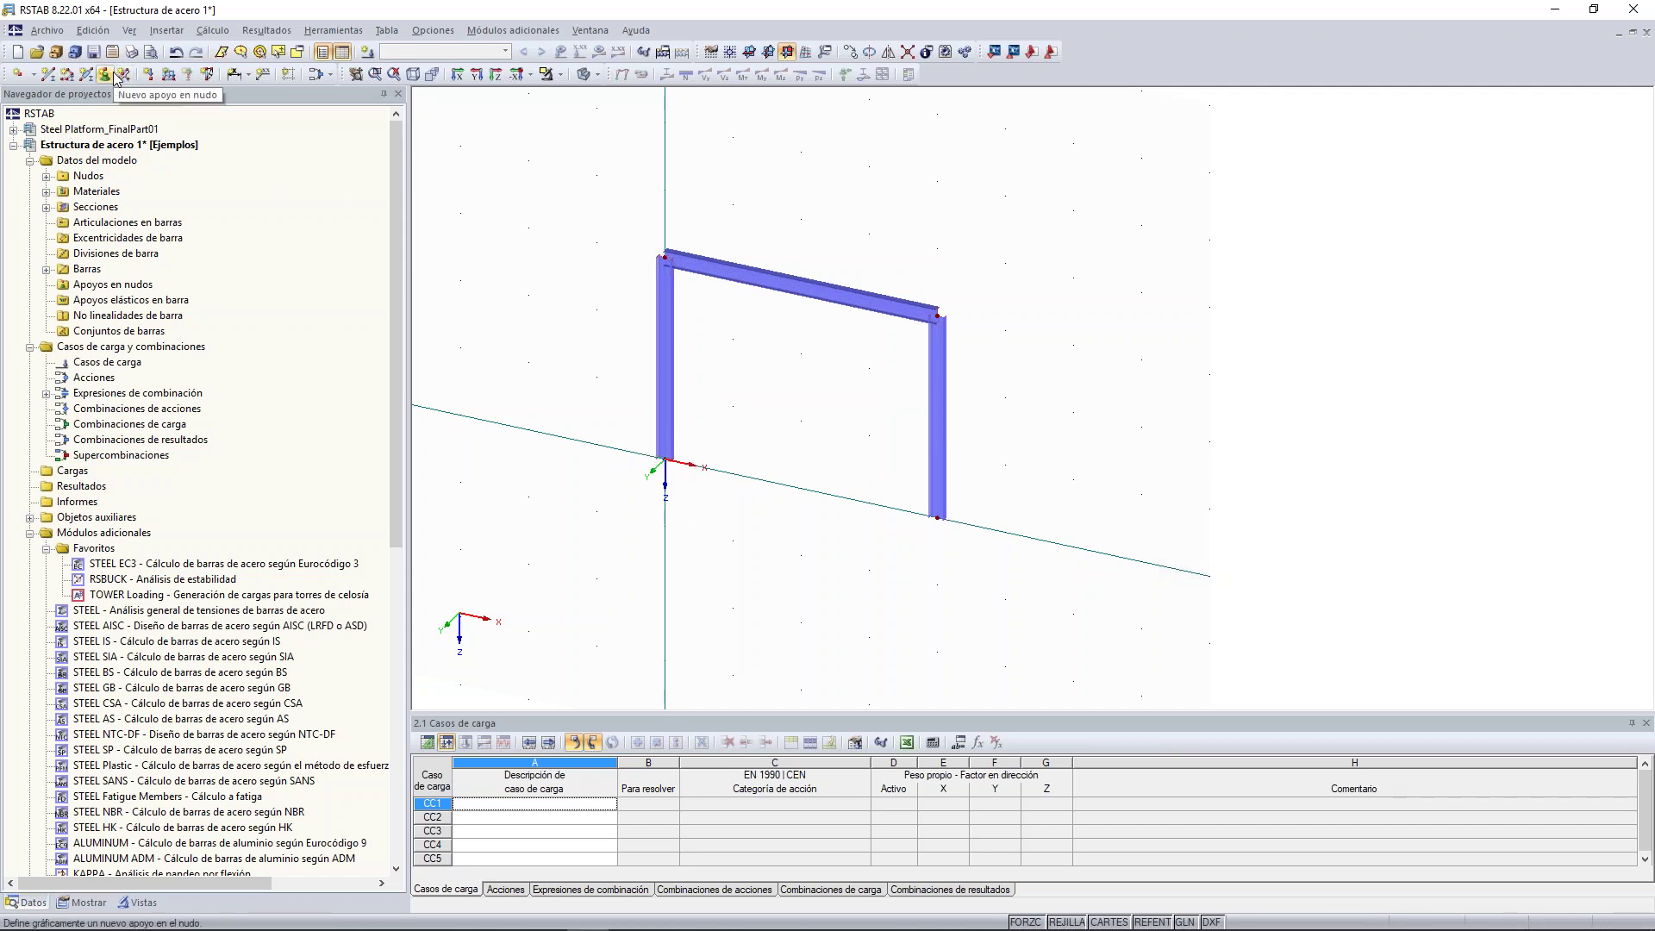
- Start a new nodal support and open the definition of a new support type
{"action": "left_click", "coordinate": [176, 35]}
{"action": "mouse_move", "coordinate": [210, 54]}
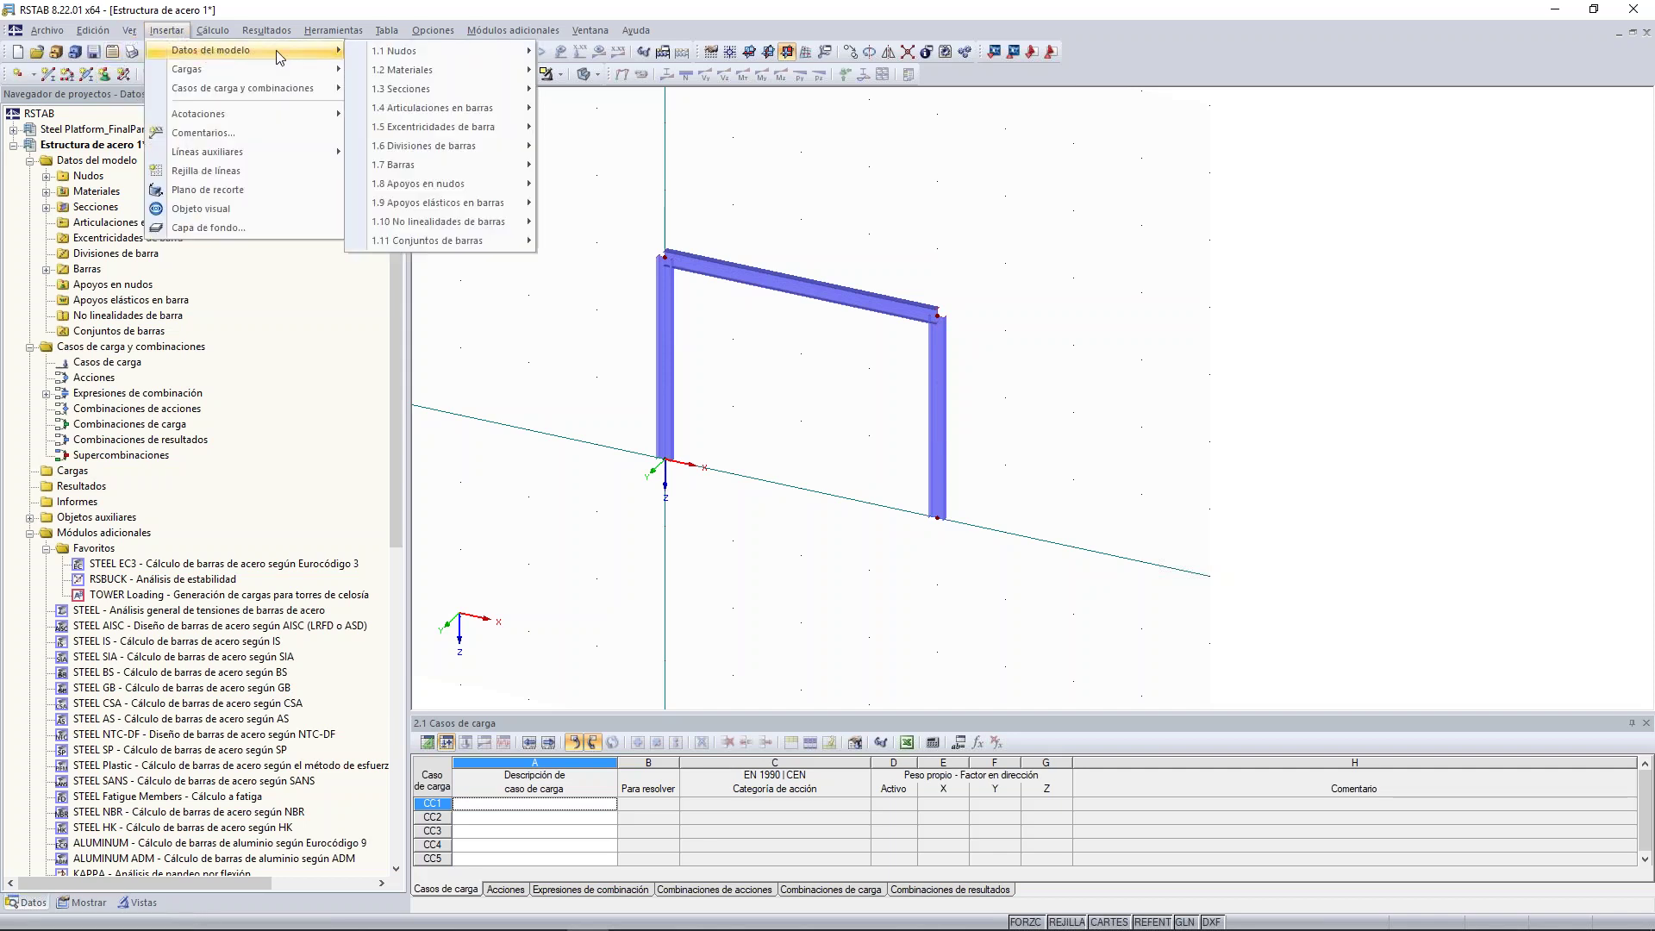
{"action": "mouse_move", "coordinate": [358, 55]}
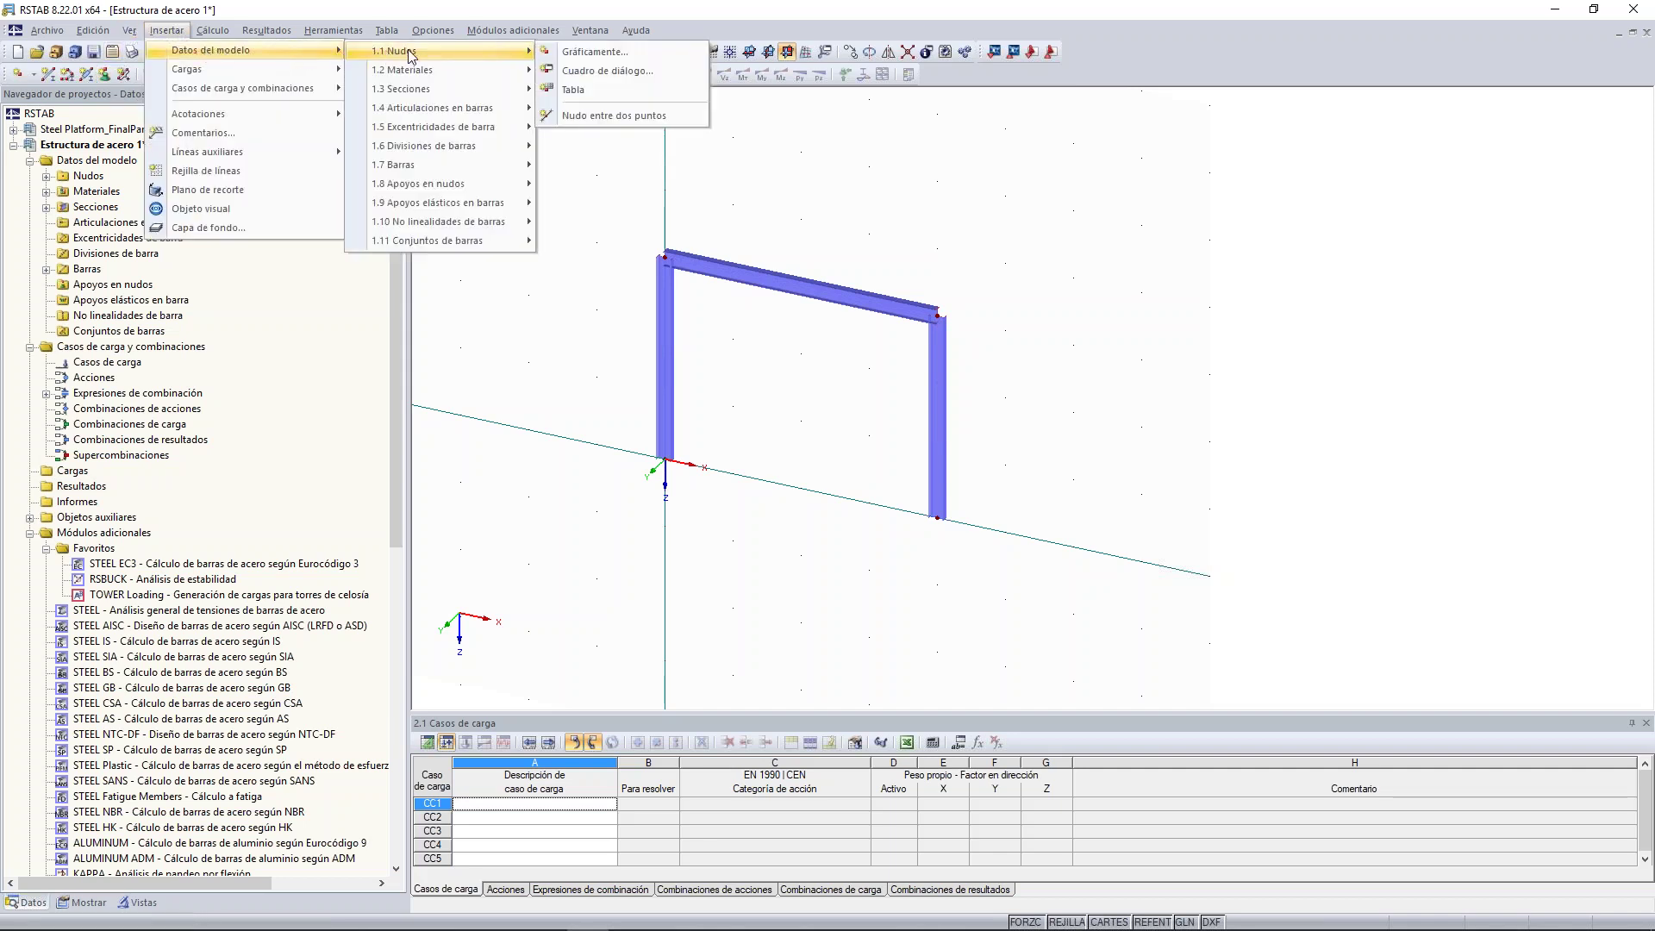
{"action": "mouse_move", "coordinate": [488, 184]}
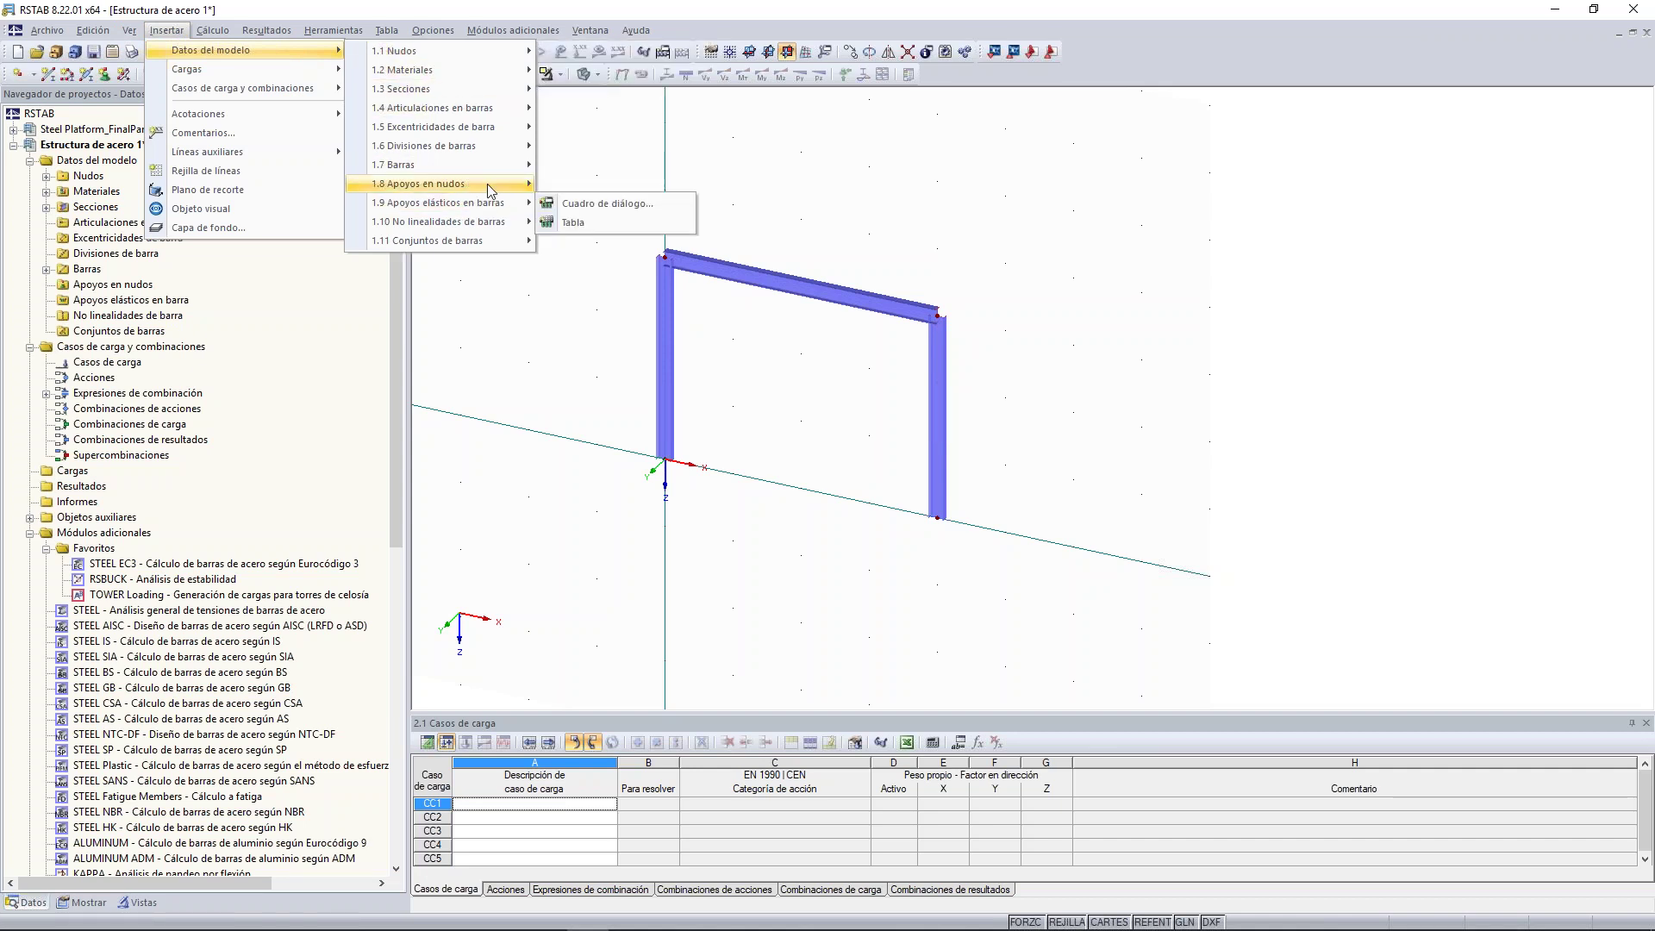
{"action": "left_click", "coordinate": [569, 188]}
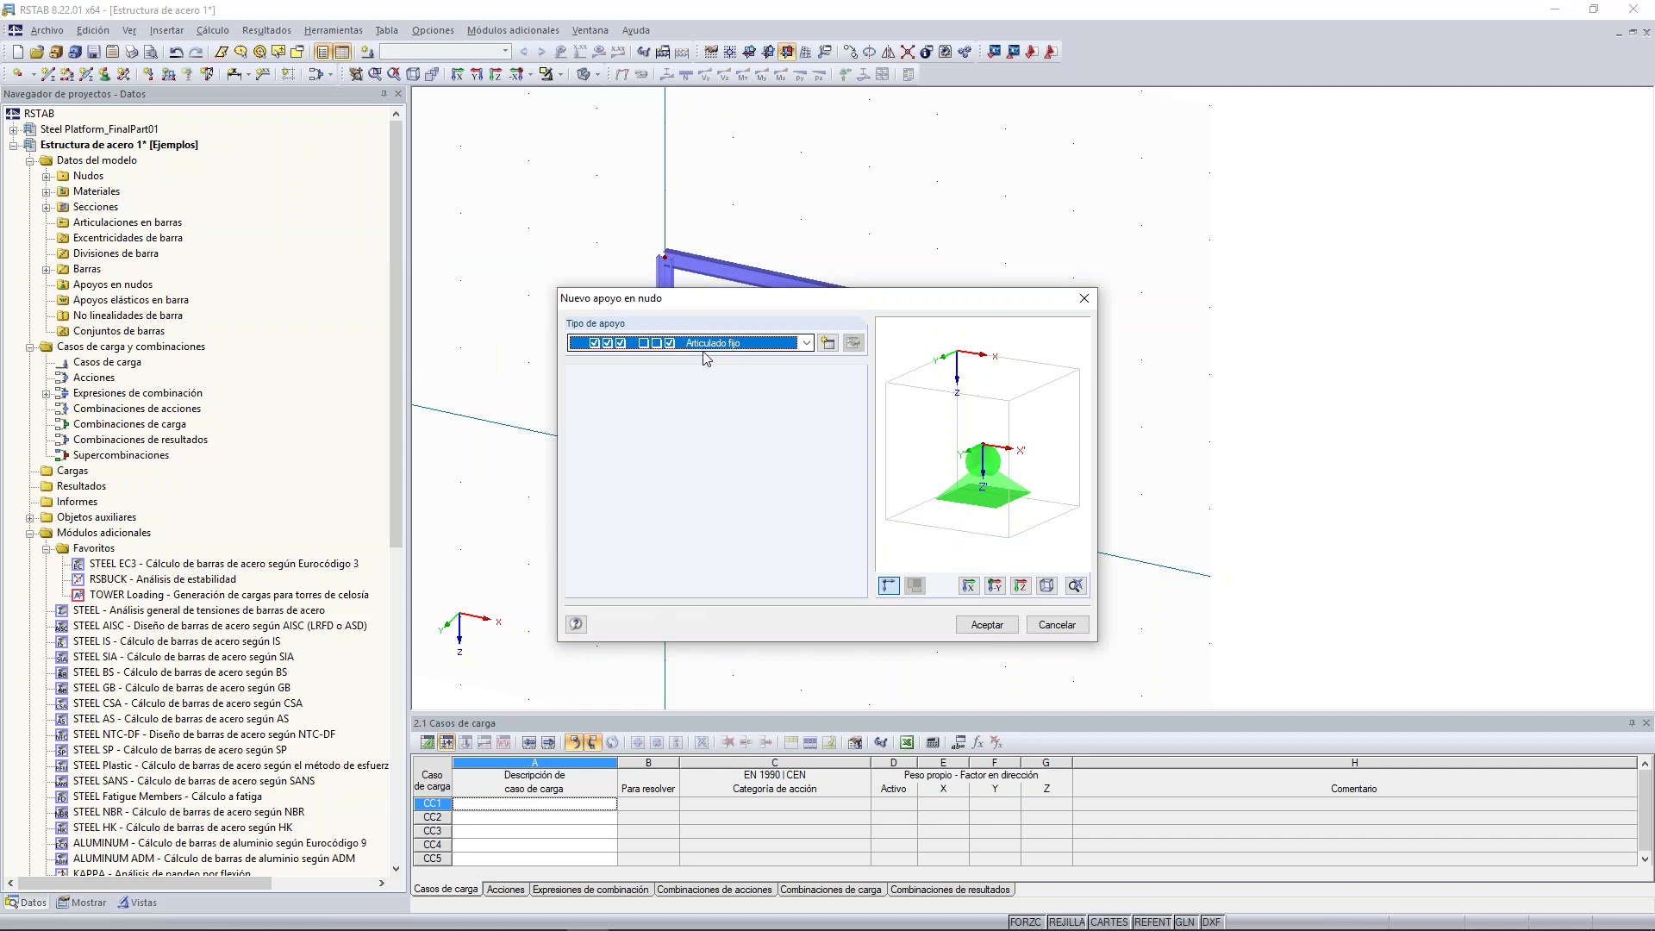
{"action": "left_click", "coordinate": [829, 343]}
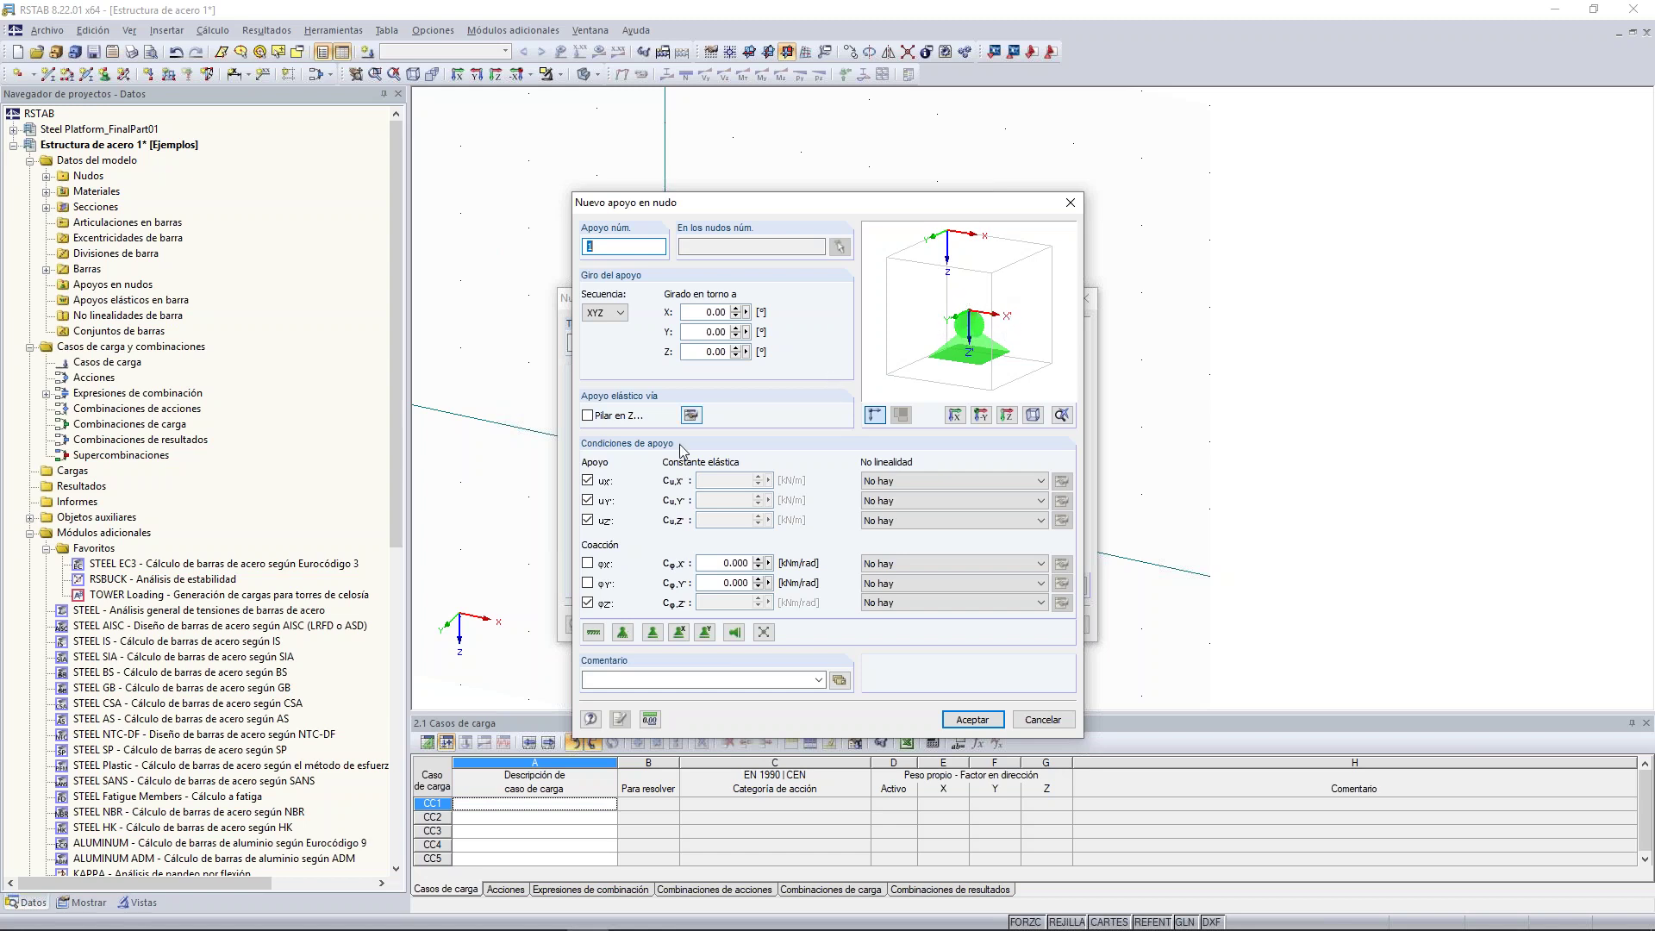
- Try the support condition presets in turn, from fully fixed through hinged and sliding in X' and Y' to Articulado móvil
{"action": "left_click", "coordinate": [593, 633]}
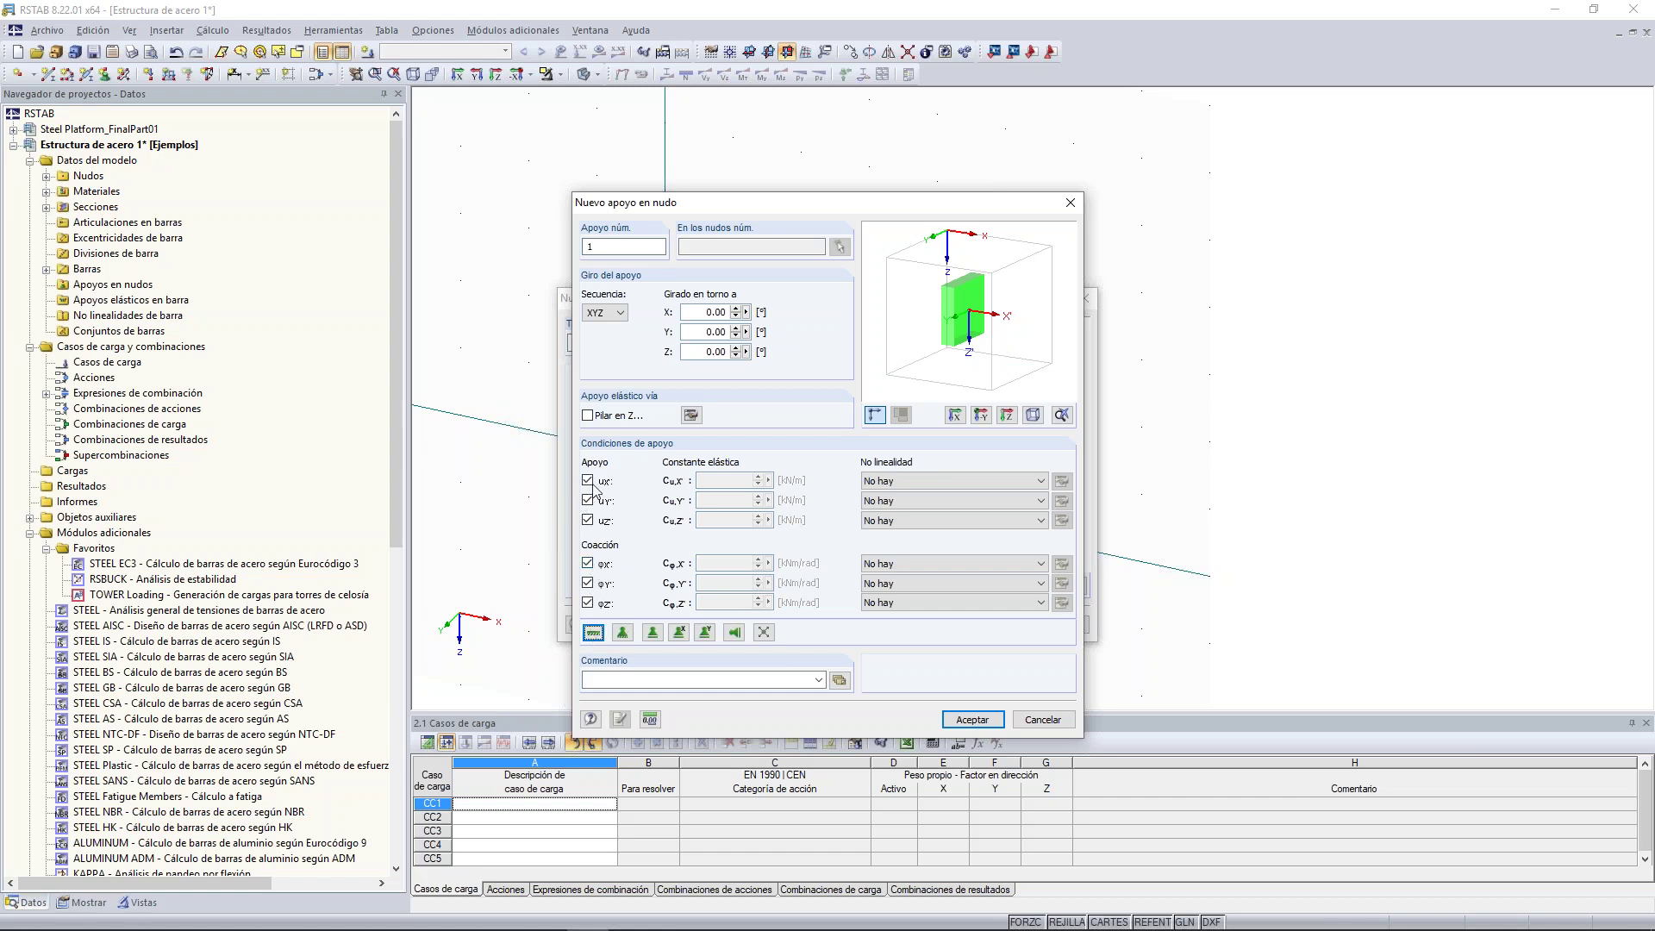
{"action": "left_click", "coordinate": [623, 633]}
{"action": "left_click", "coordinate": [652, 633]}
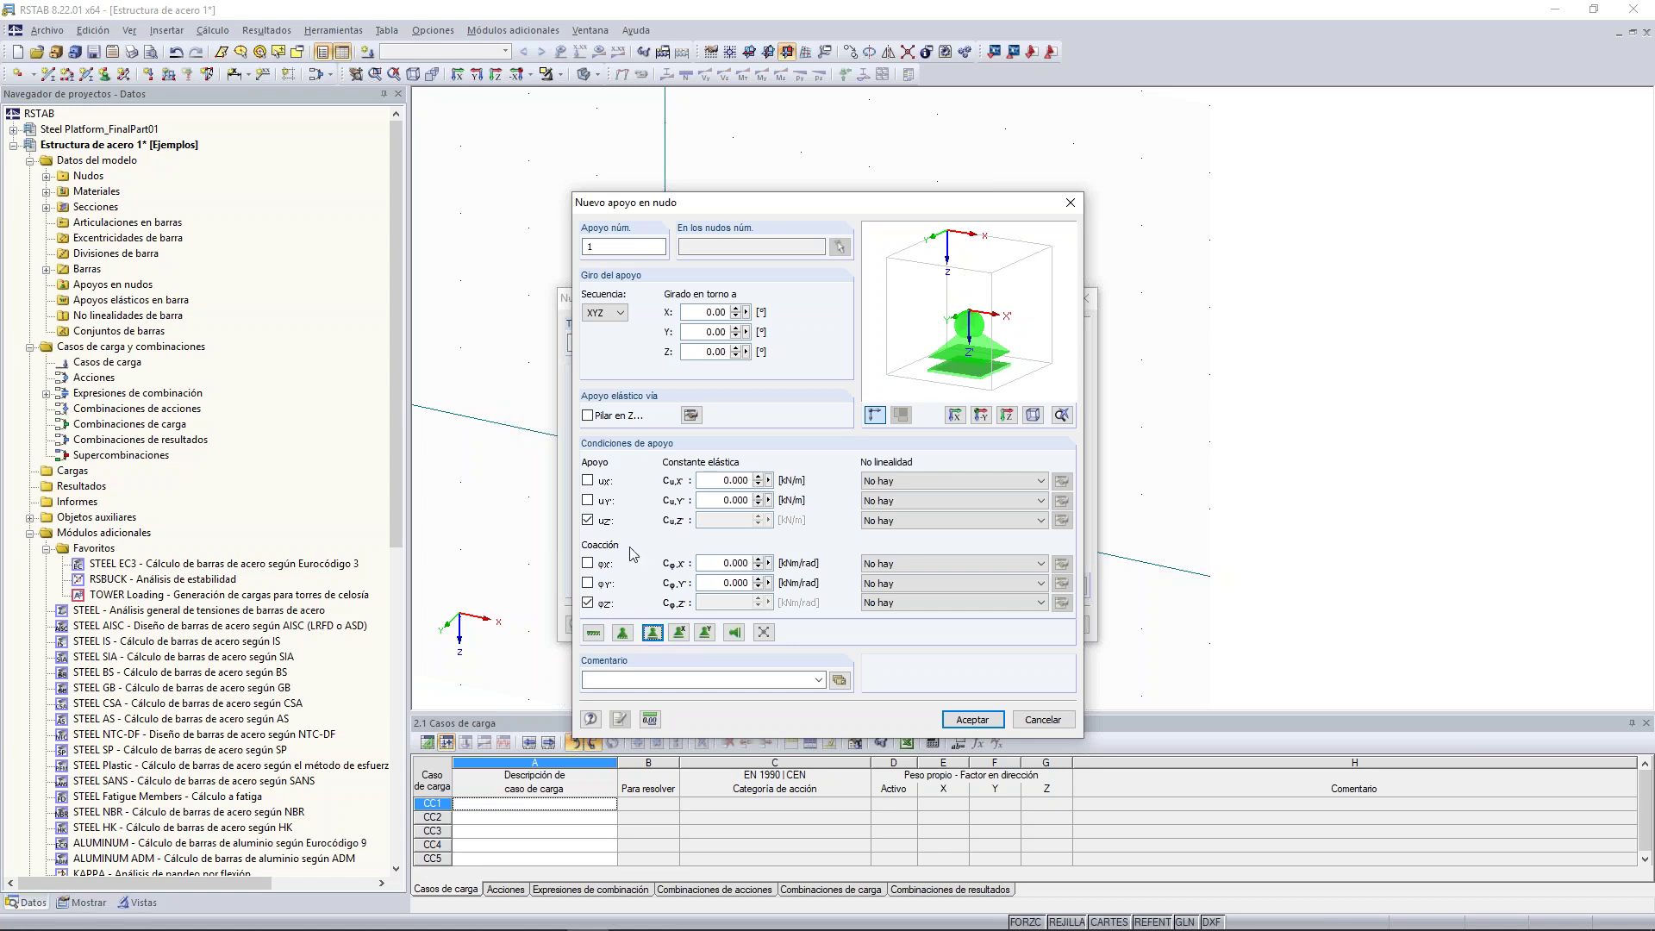
{"action": "left_click", "coordinate": [679, 633]}
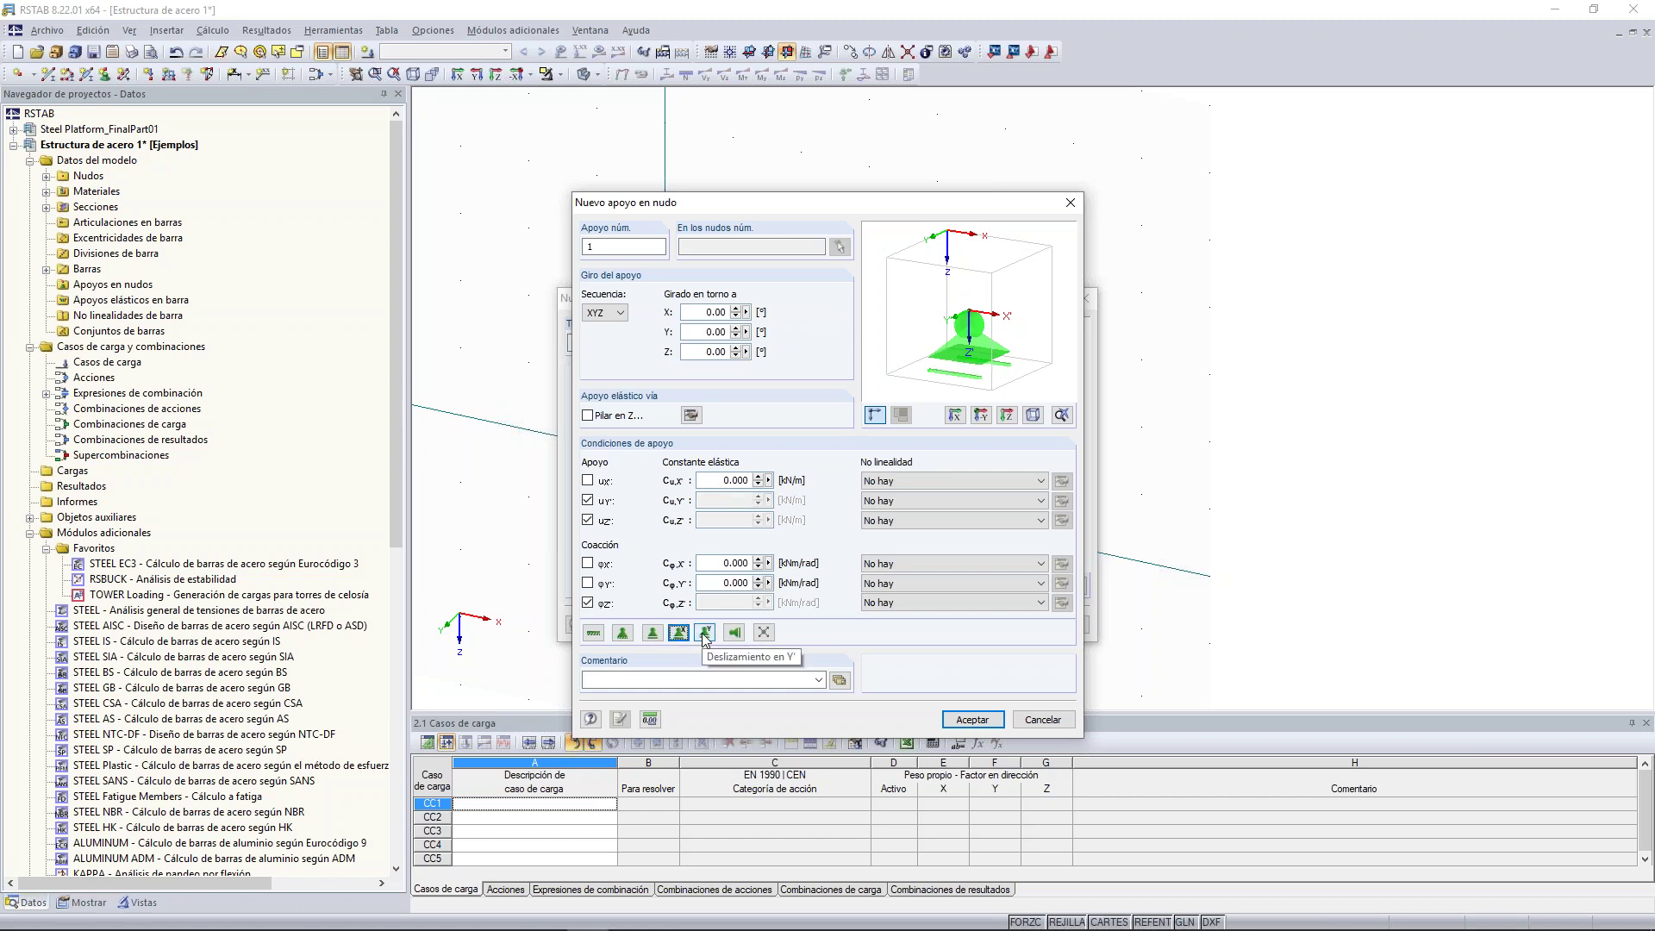
{"action": "left_click", "coordinate": [706, 635]}
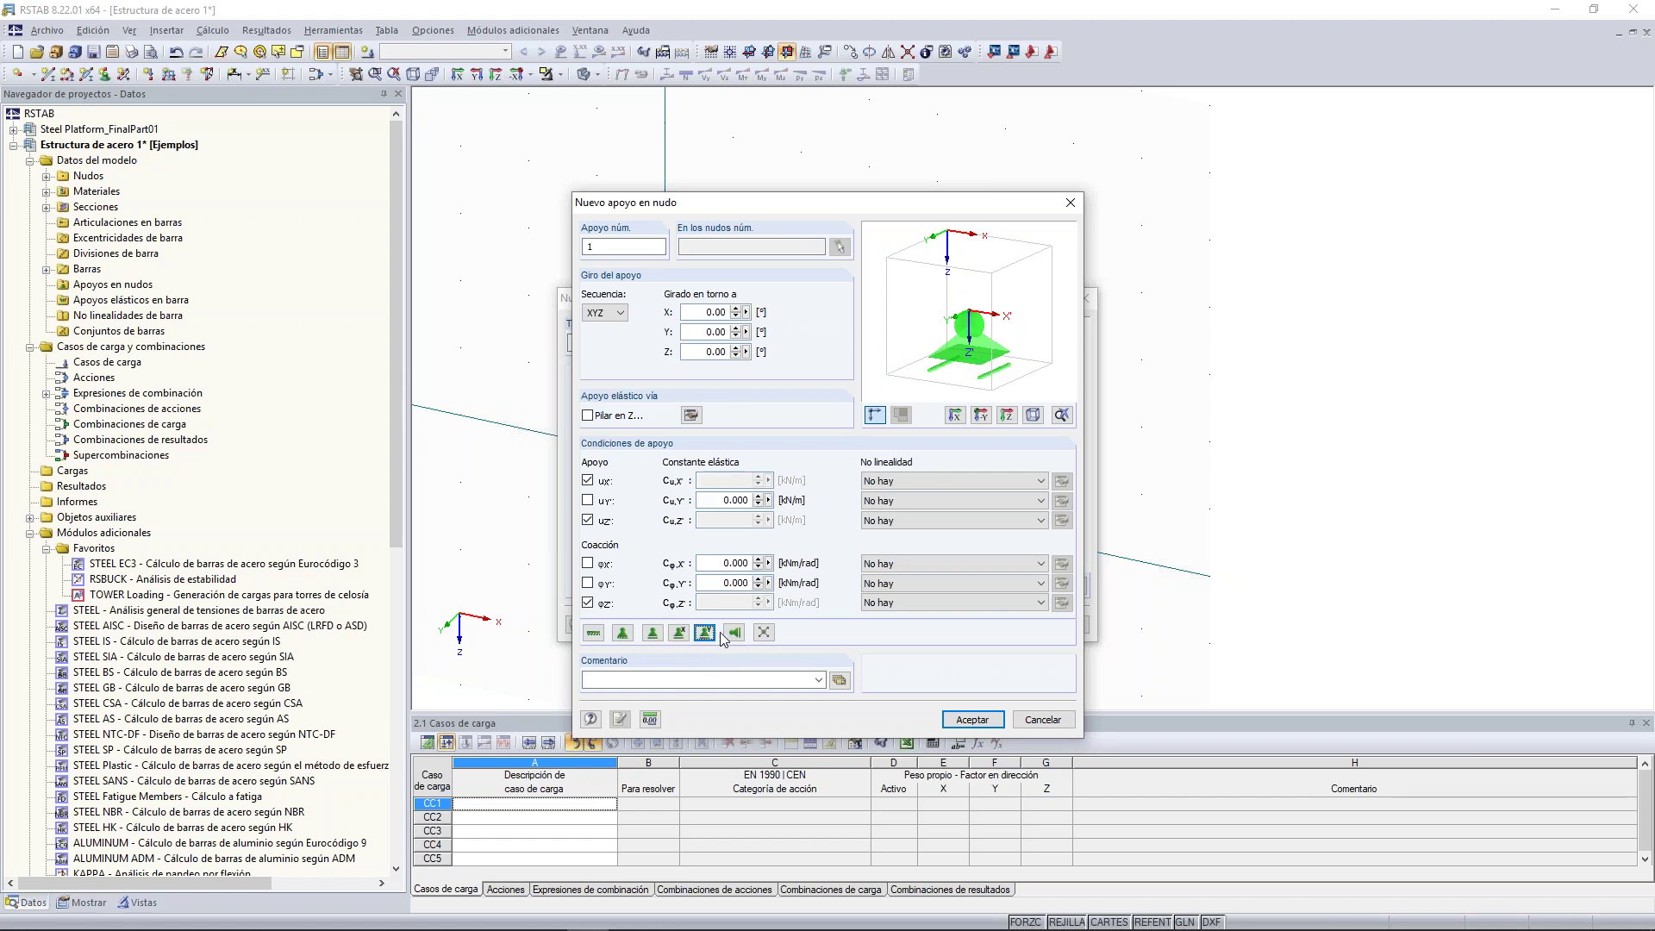
{"action": "left_click", "coordinate": [734, 635]}
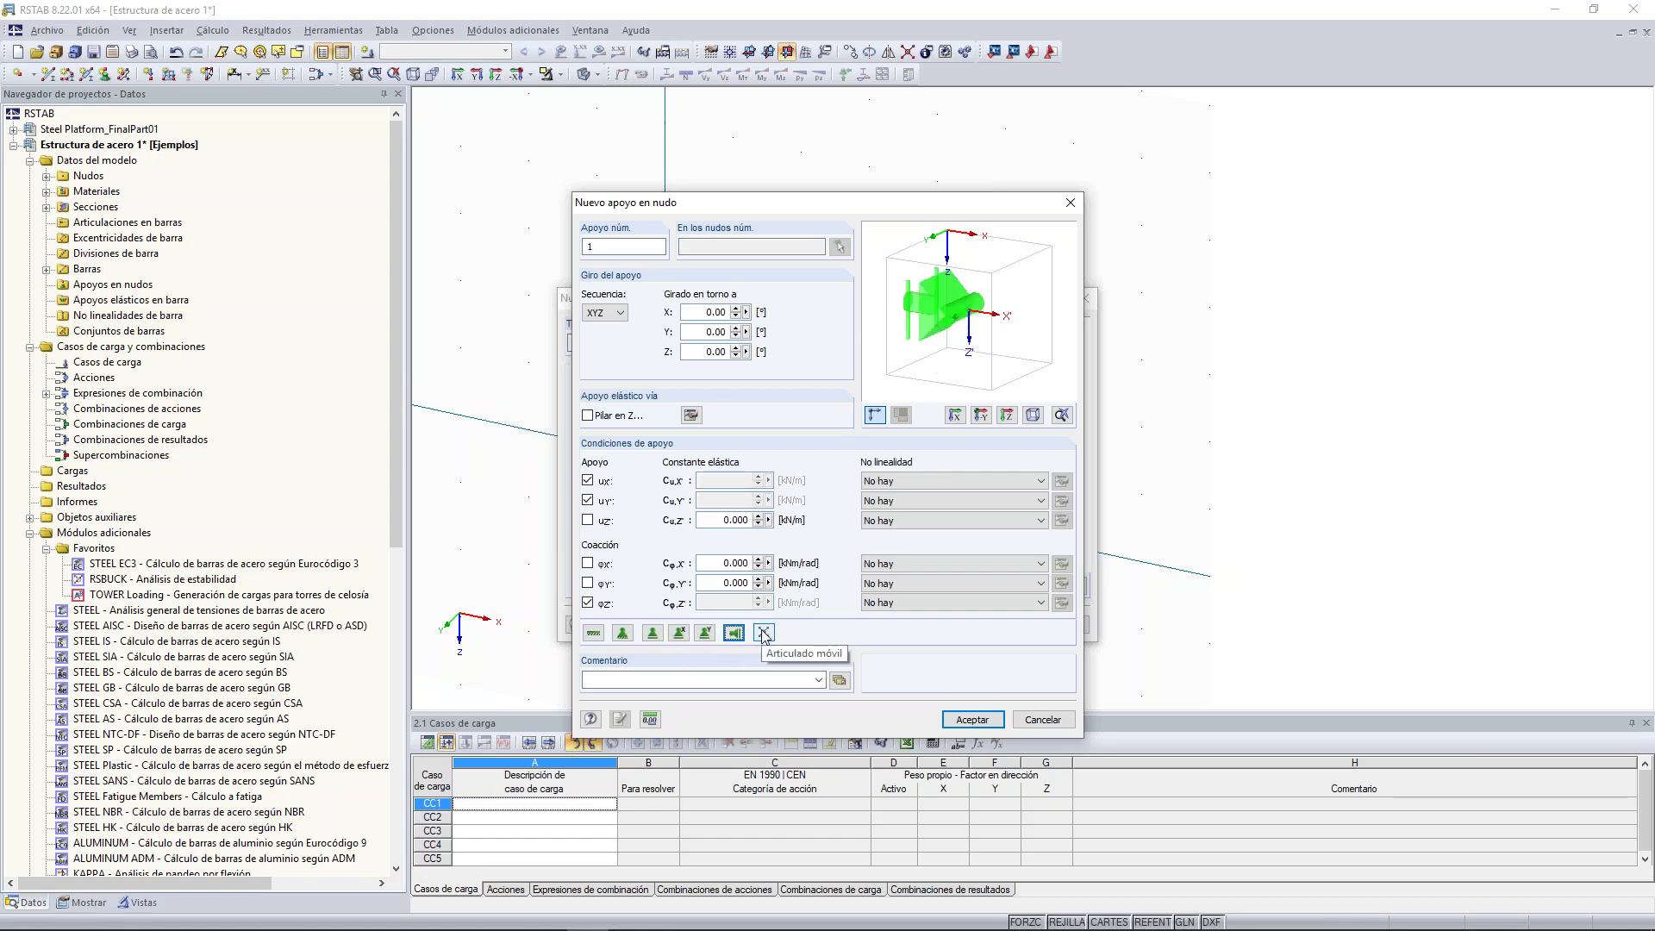
{"action": "left_click", "coordinate": [764, 634]}
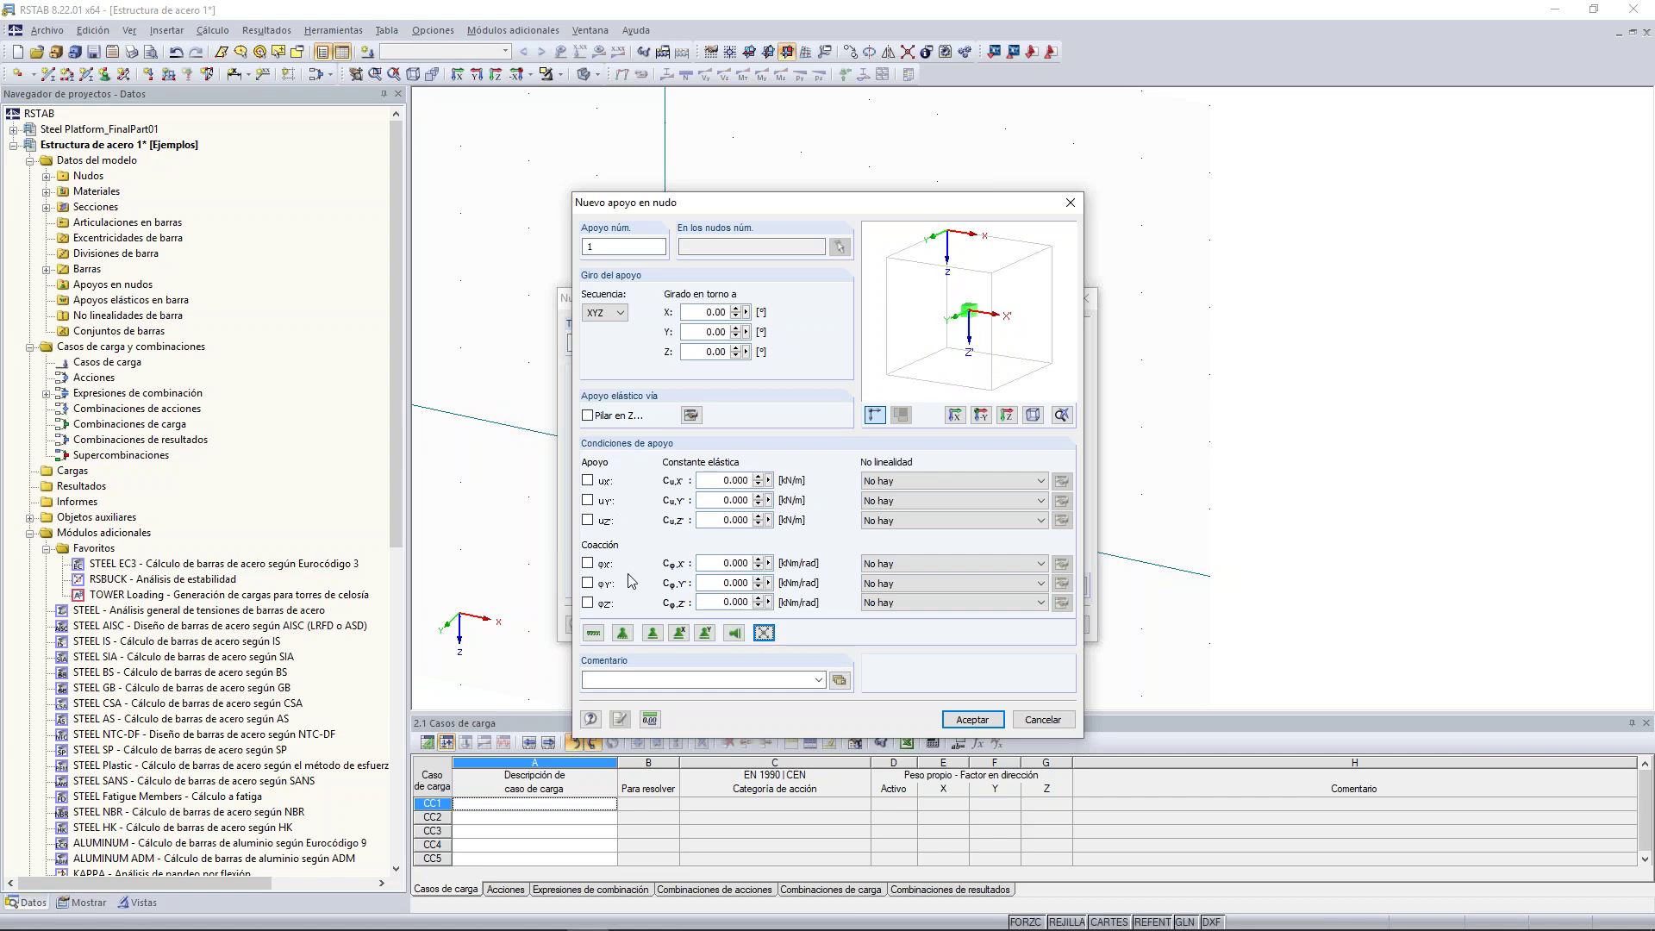
- Try the hinged preset with the uY' restraint released, and look through the nonlinearity options for that direction
{"action": "left_click", "coordinate": [622, 633]}
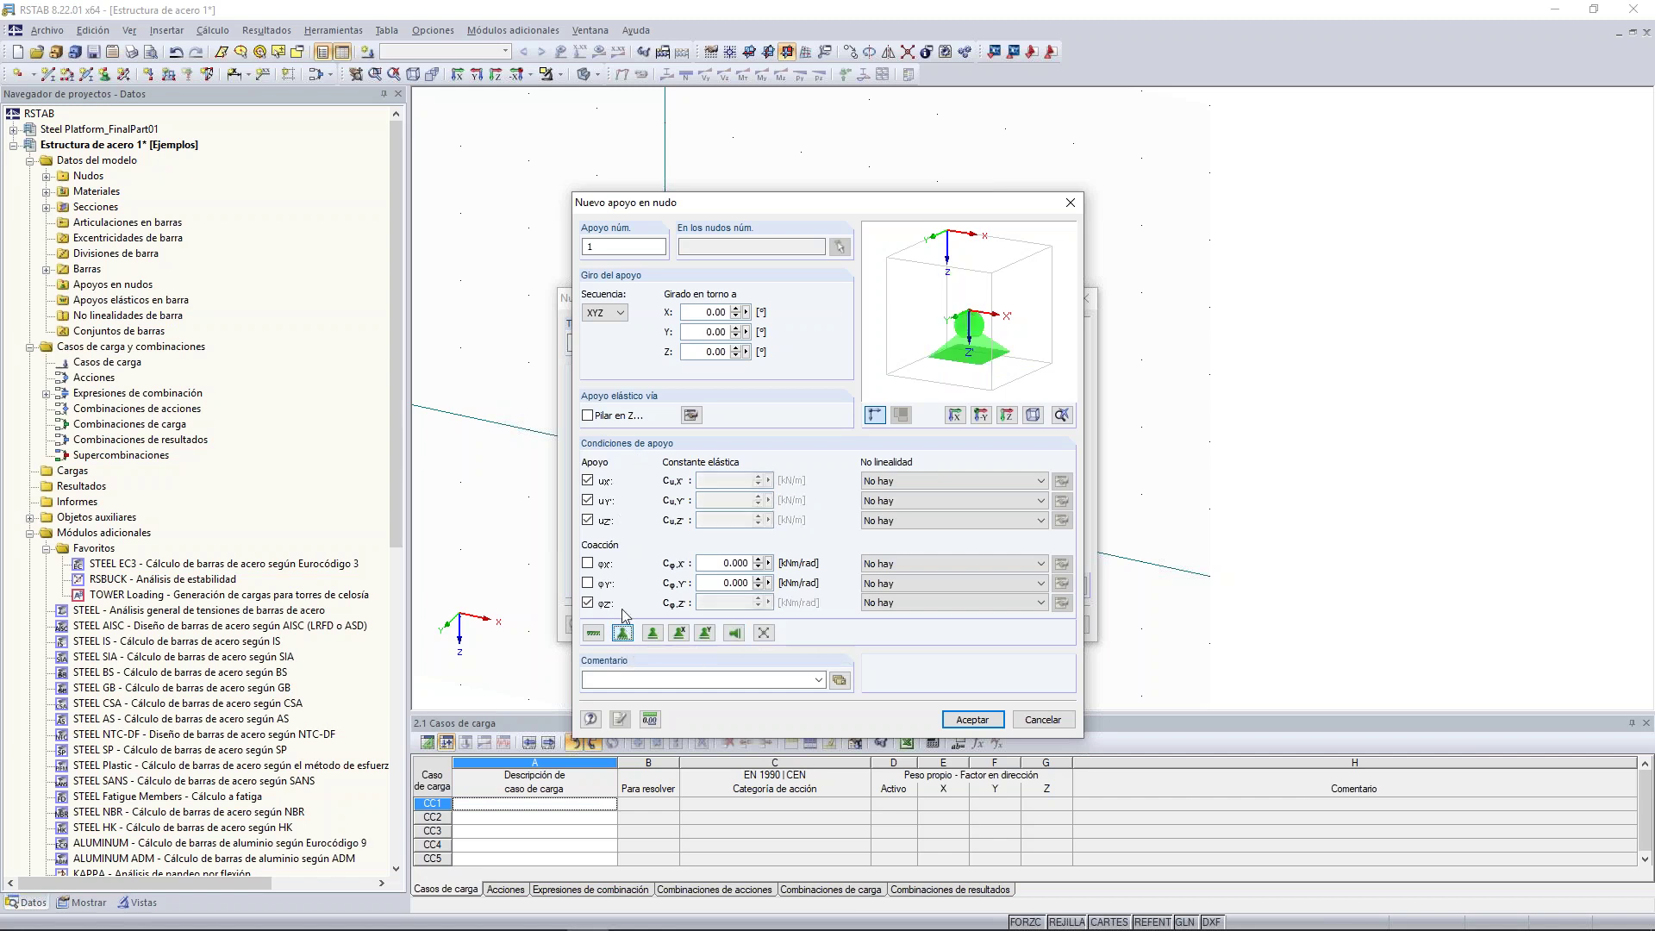
{"action": "left_click", "coordinate": [588, 500]}
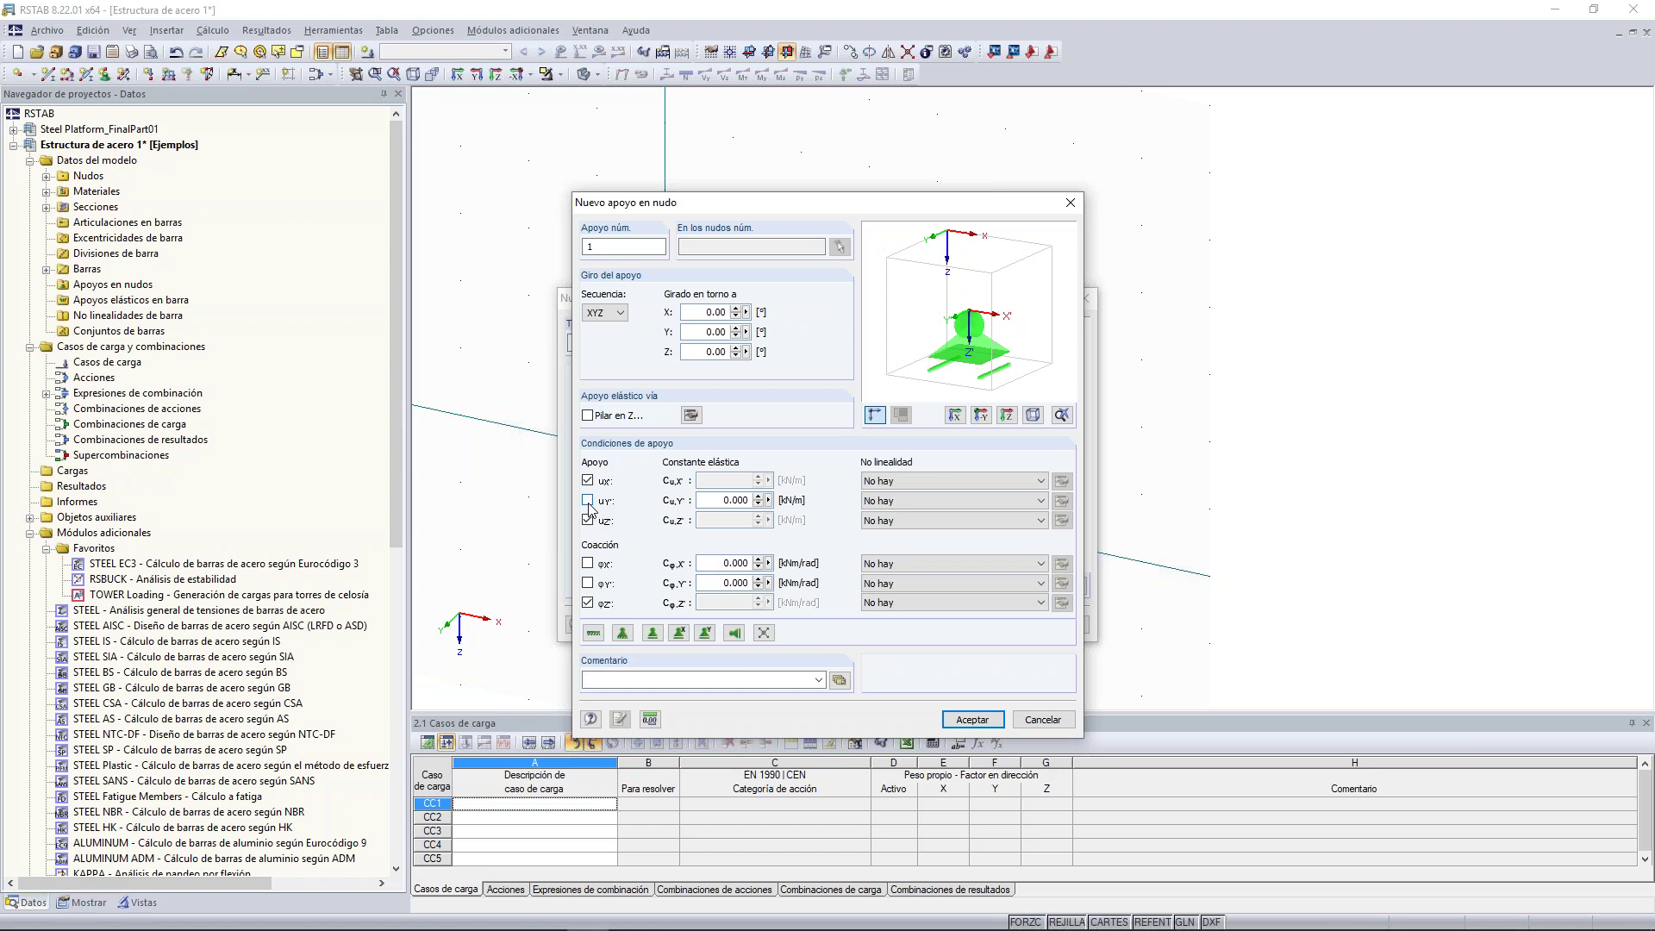
{"action": "left_click", "coordinate": [588, 501]}
{"action": "left_click", "coordinate": [588, 500]}
{"action": "left_click", "coordinate": [920, 504]}
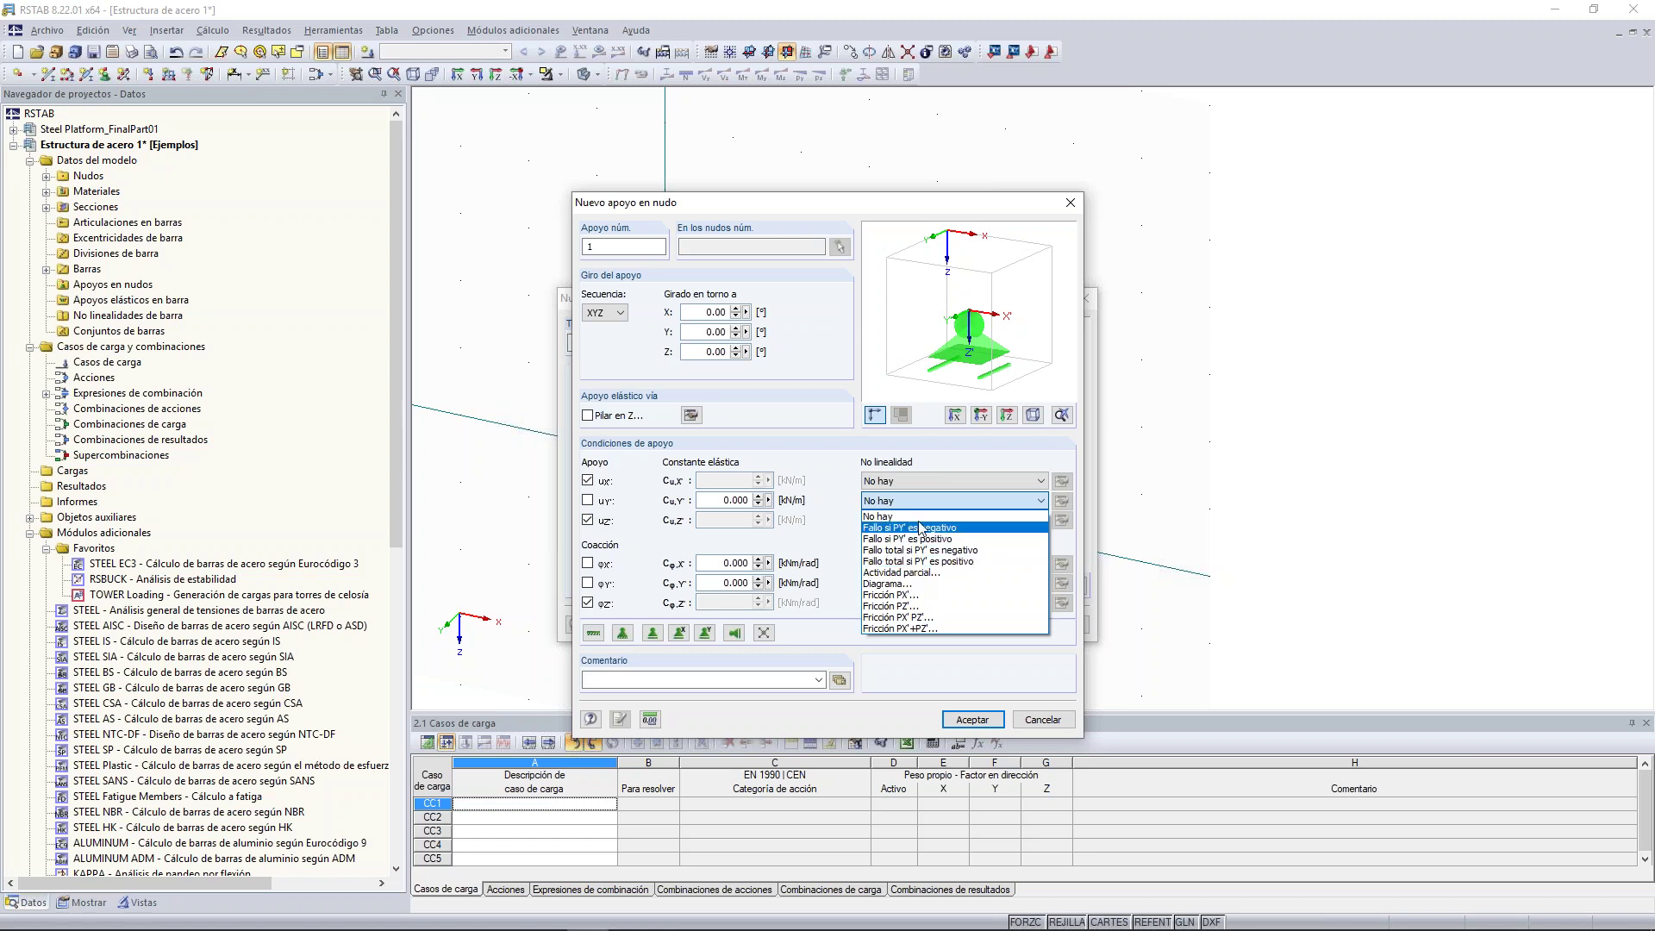
{"action": "left_click", "coordinate": [591, 509]}
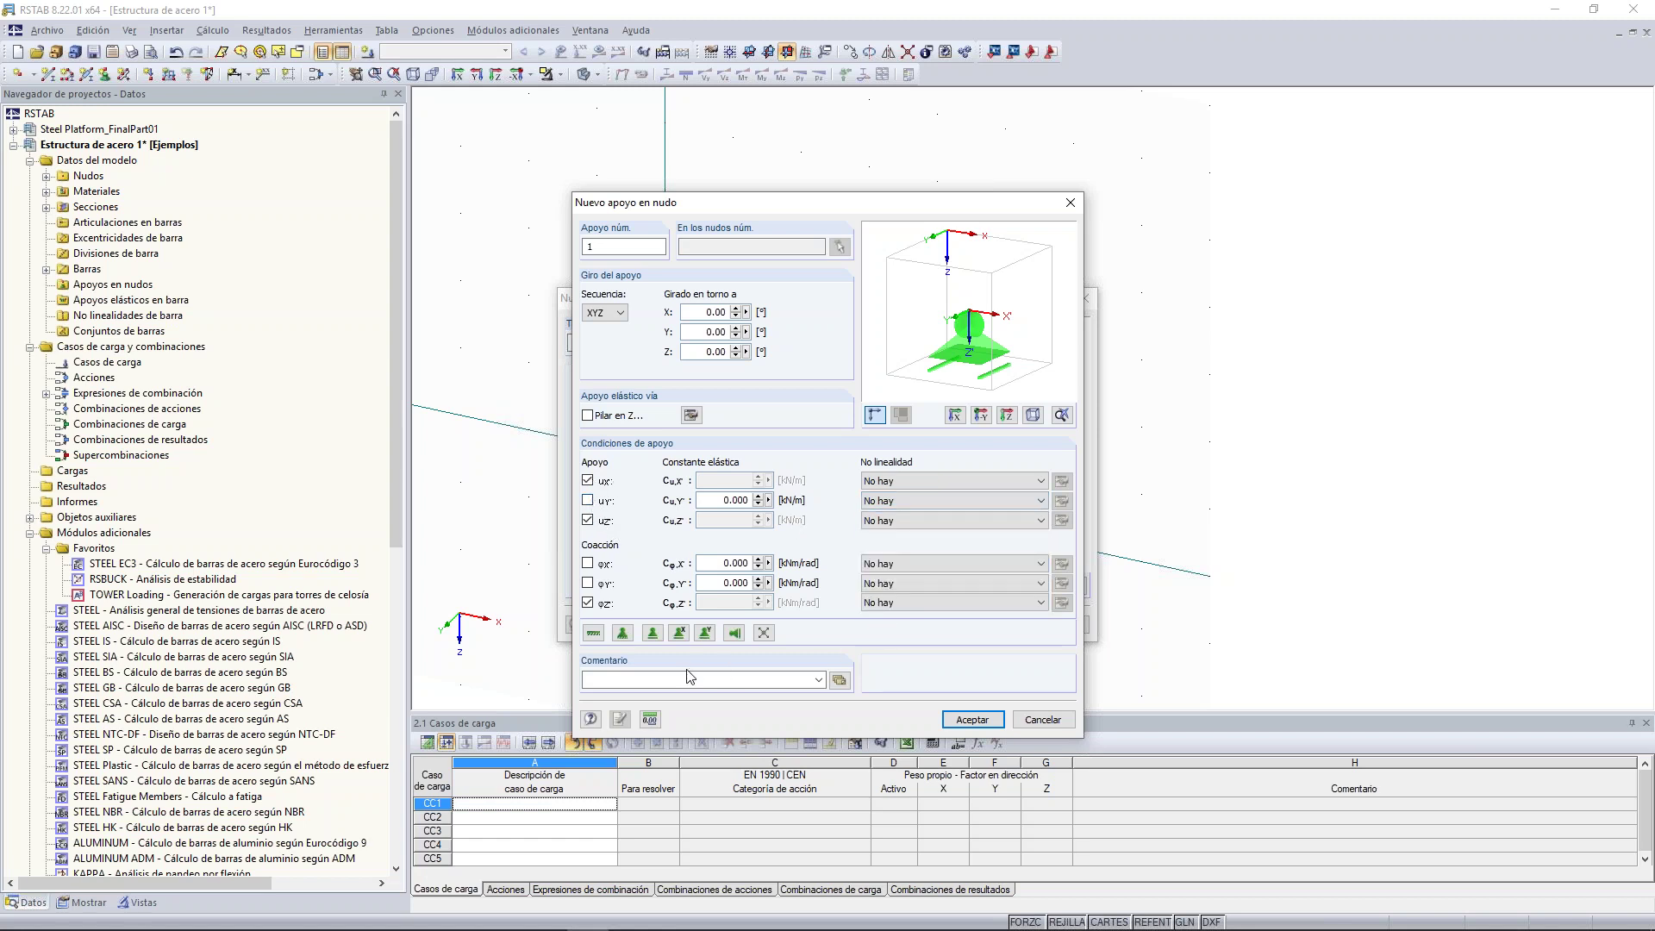
- Restore the hinged support preset with uX', uY', uZ' and φZ' fixed, and place the support at both column bases
{"action": "left_click", "coordinate": [621, 634]}
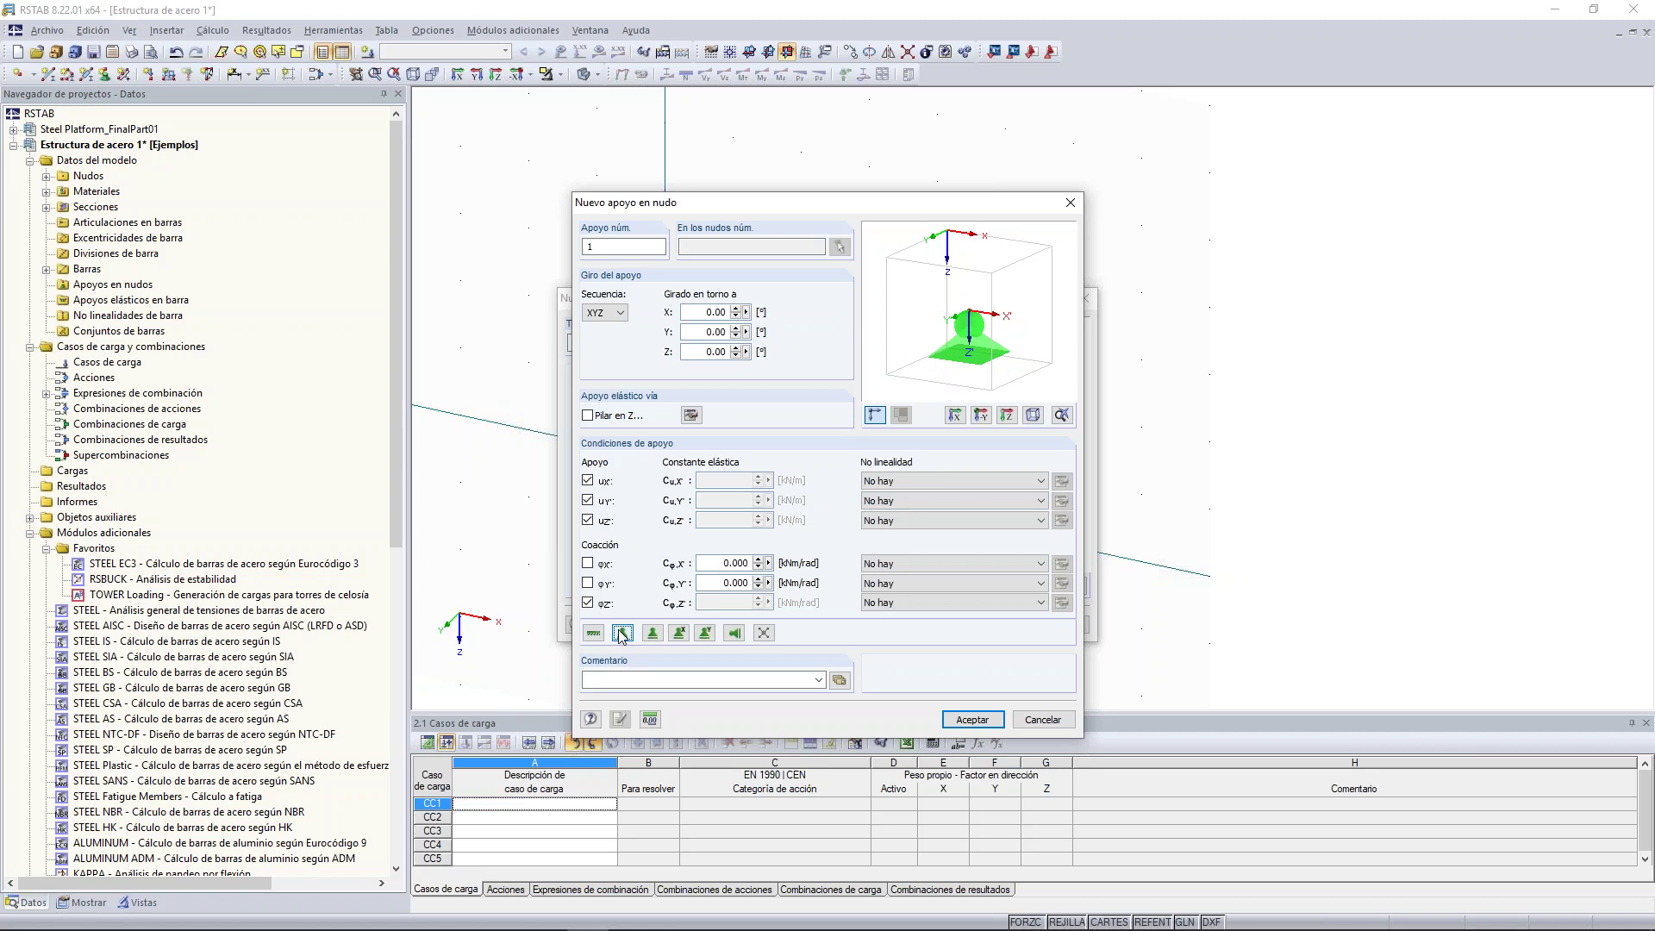
{"action": "left_click", "coordinate": [971, 720]}
{"action": "left_click", "coordinate": [984, 625]}
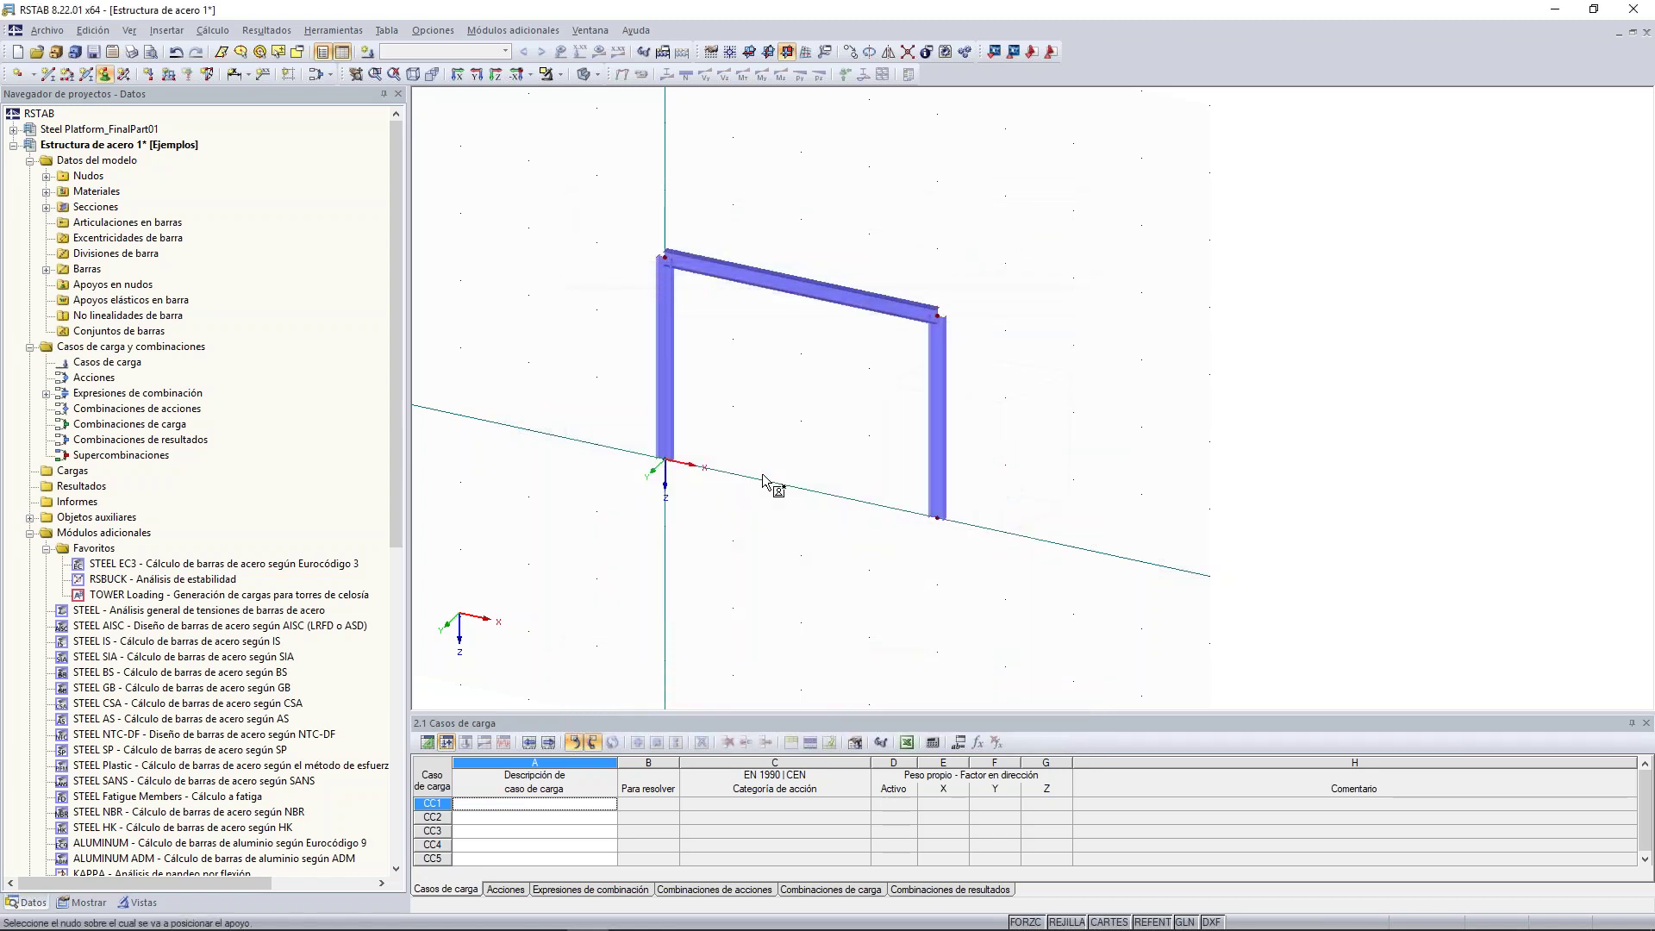
{"action": "left_click", "coordinate": [665, 459]}
{"action": "left_click", "coordinate": [938, 517]}
{"action": "middle_click_drag", "start_coordinate": [758, 388], "coordinate": [869, 362]}
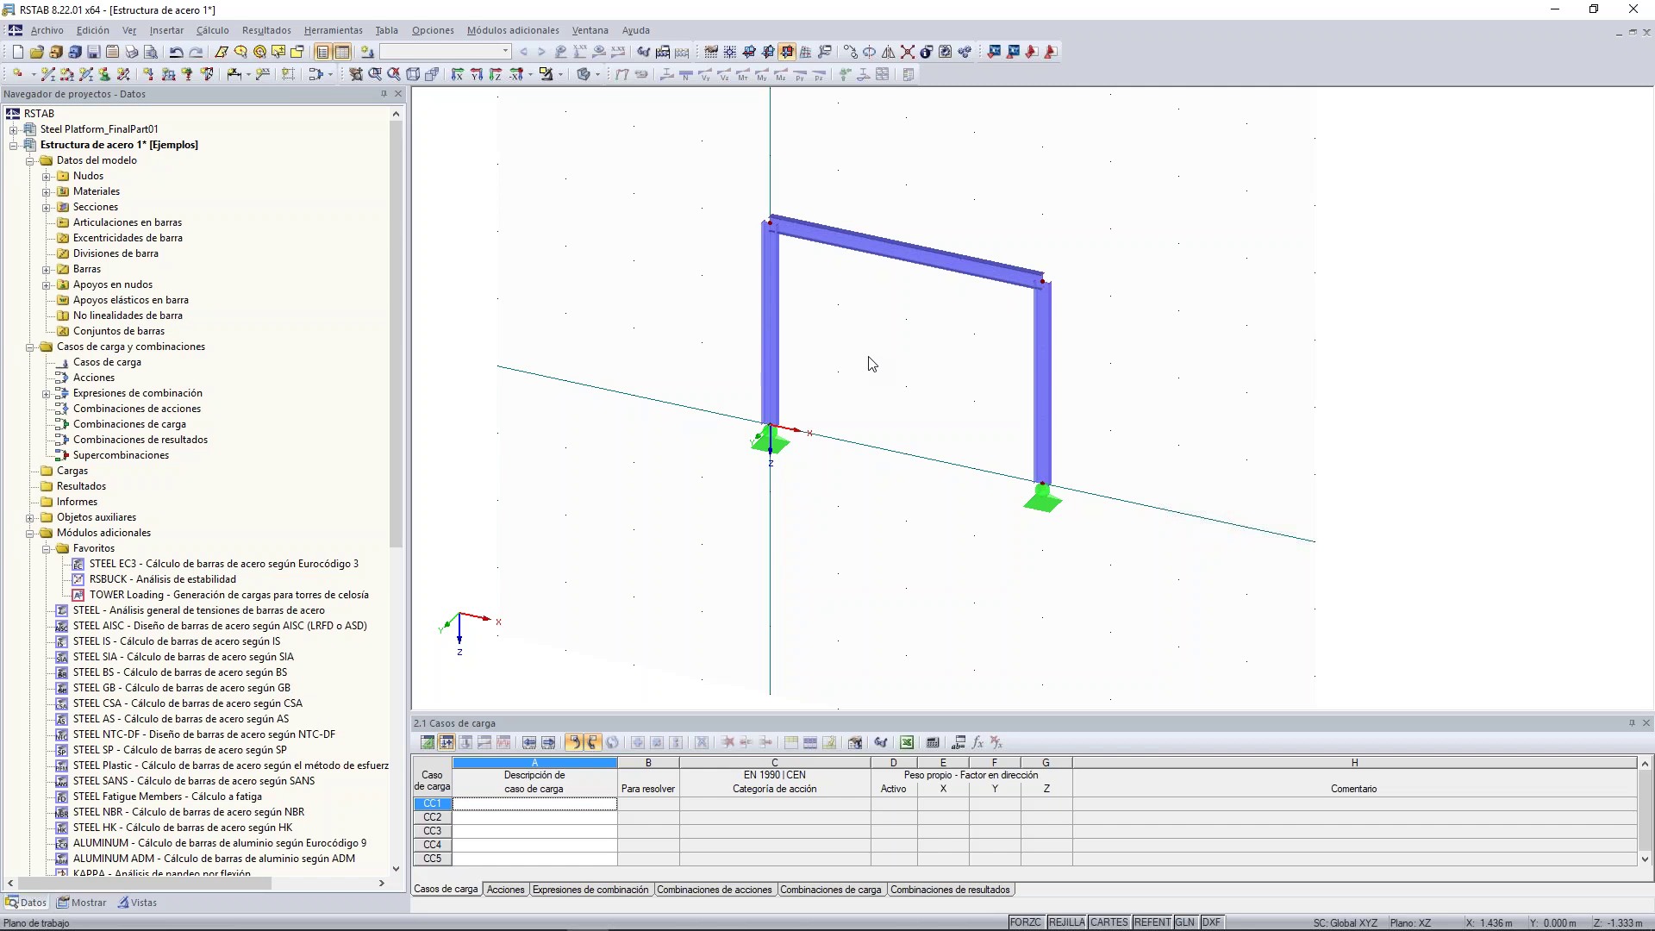
- Copy the whole portal frame with its supports once, displaced by dY 4 m
{"action": "left_click_drag", "start_coordinate": [1119, 181], "coordinate": [655, 576]}
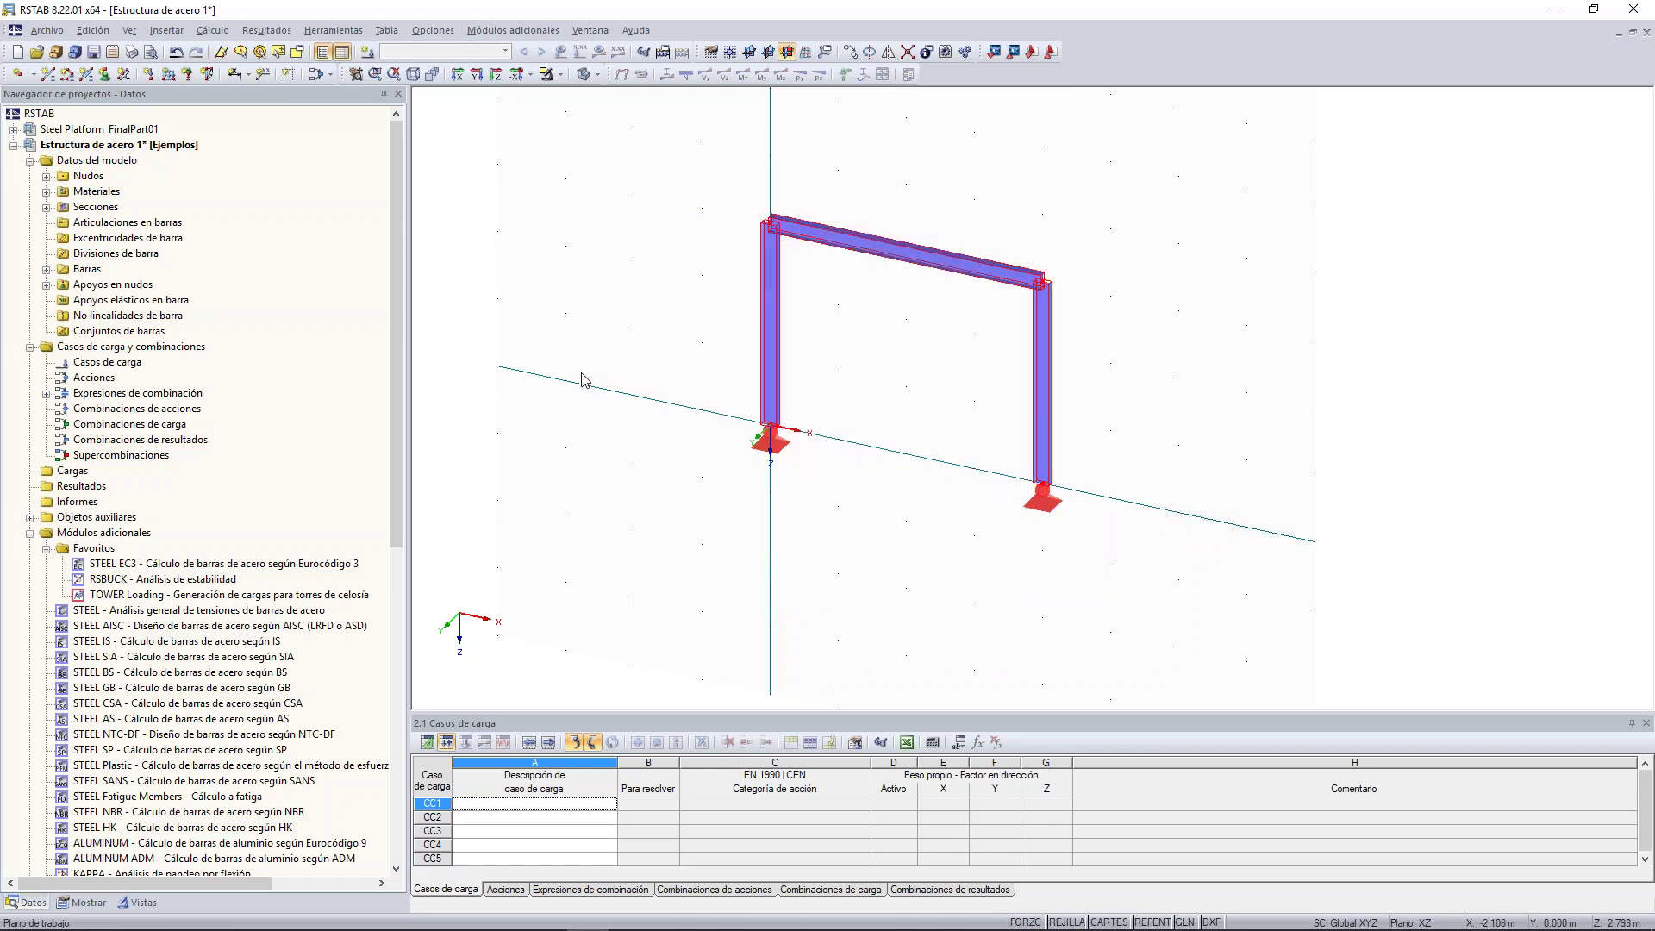
{"action": "left_click", "coordinate": [850, 52]}
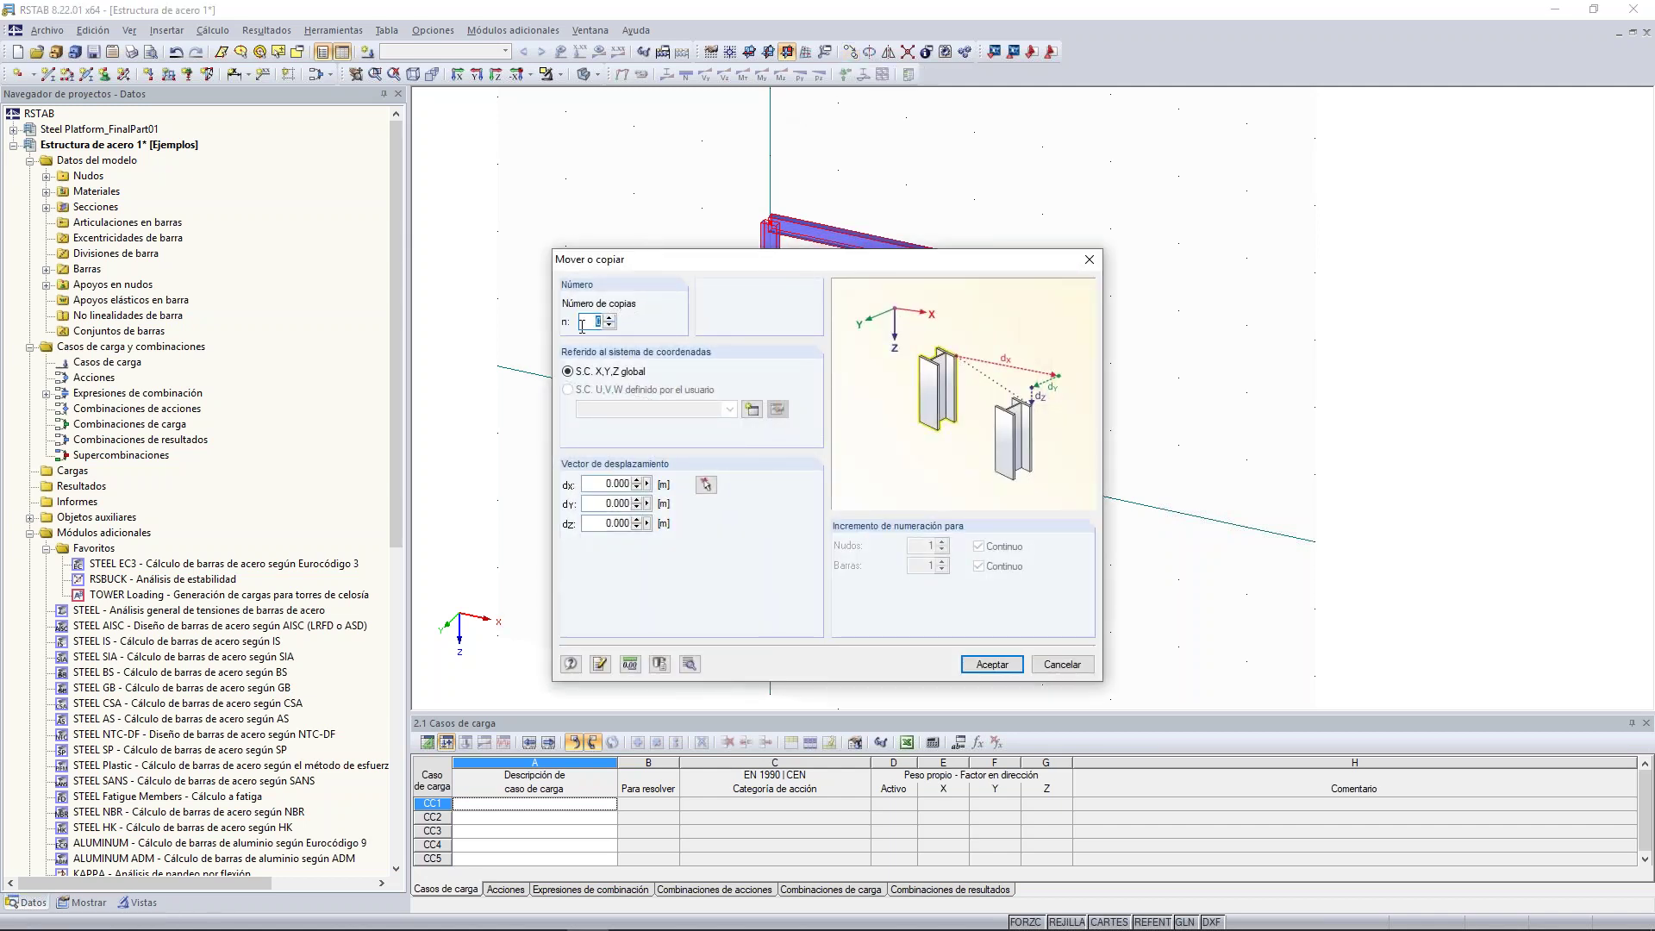
{"action": "left_click", "coordinate": [608, 317]}
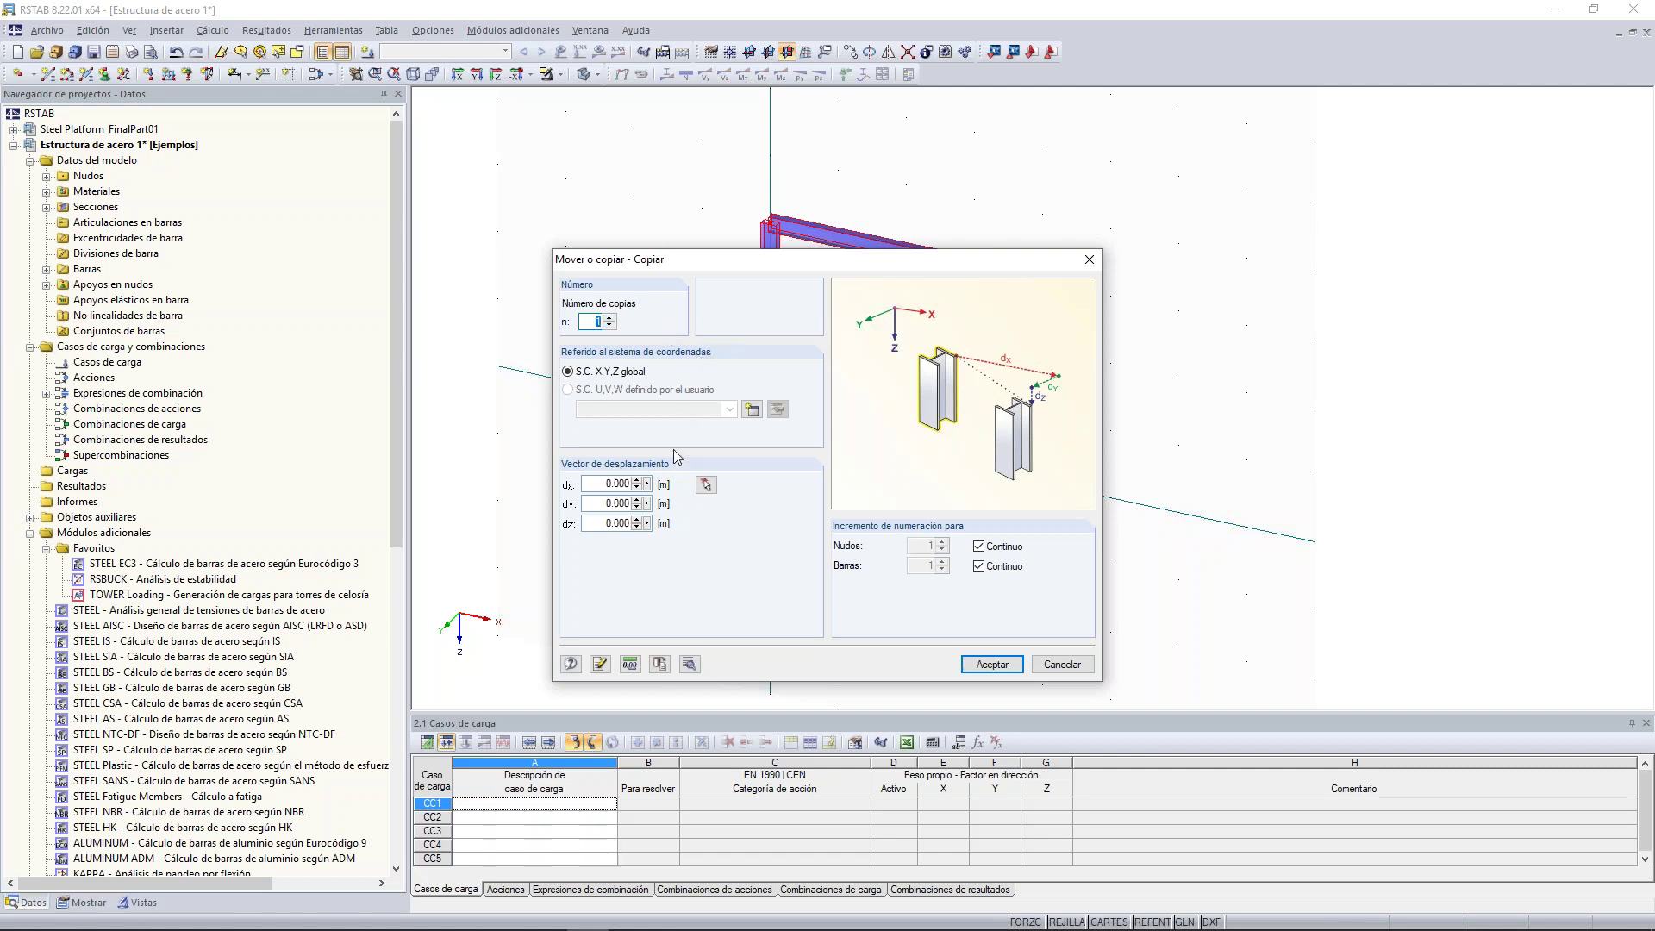
{"action": "left_click", "coordinate": [604, 505]}
{"action": "type", "text": "4"}
{"action": "left_click", "coordinate": [992, 664]}
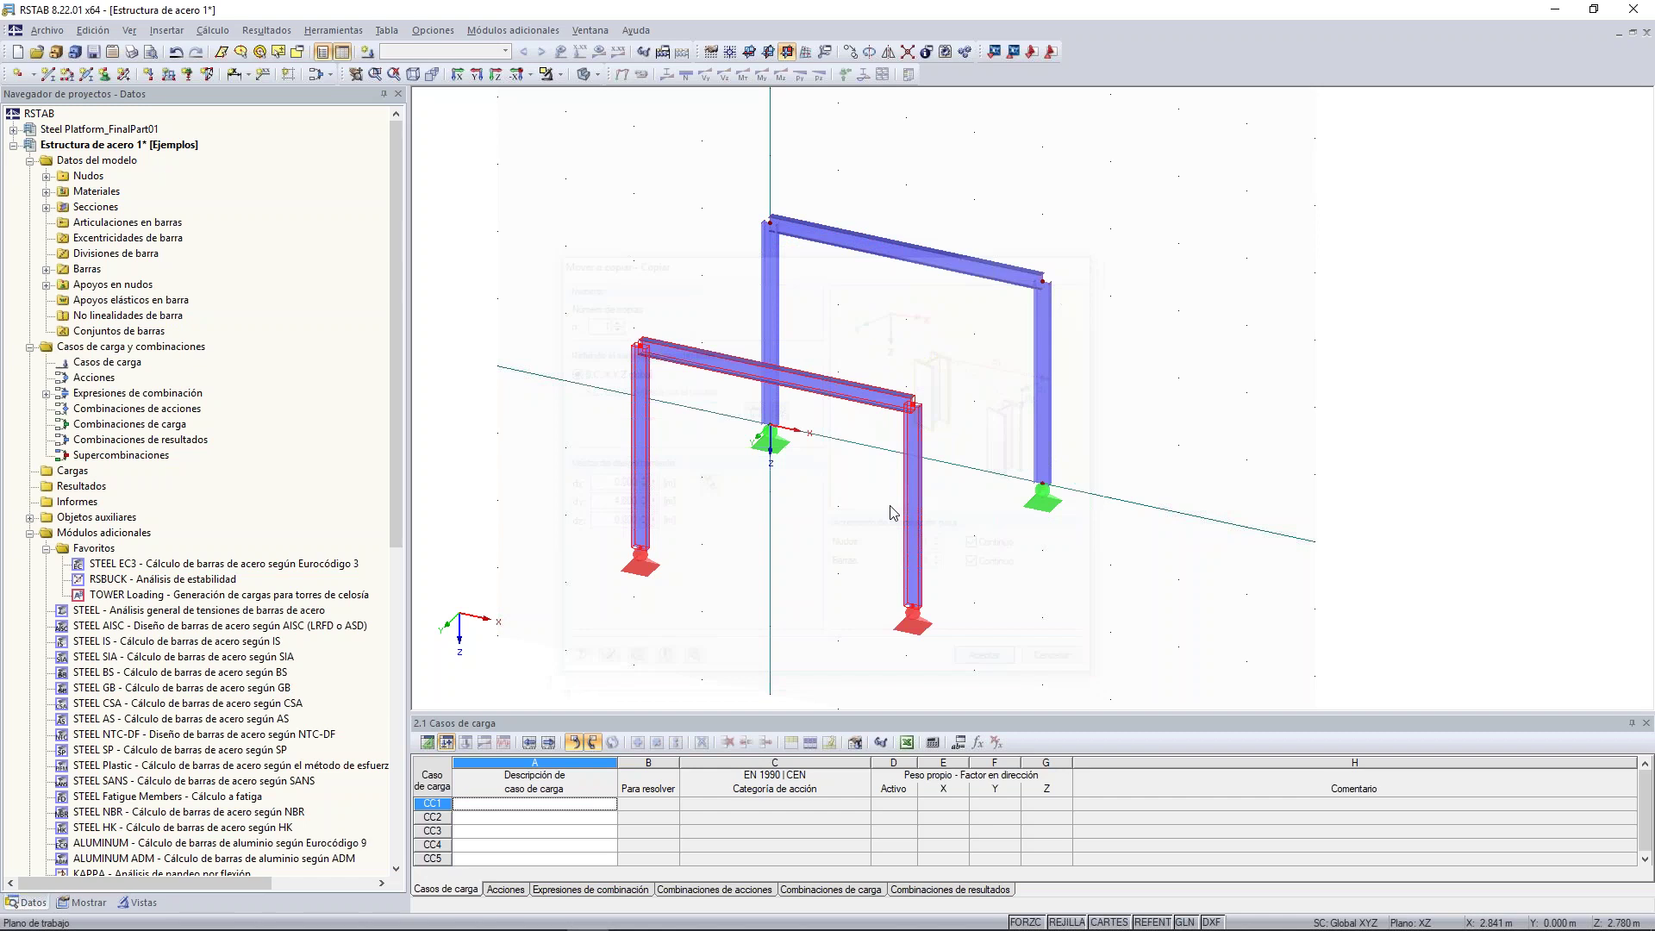
- Start a new bar and assign it the rolled section IPE 160 in Acero S 235
{"action": "middle_click_drag", "start_coordinate": [701, 259], "coordinate": [597, 255], "text": "ctrl"}
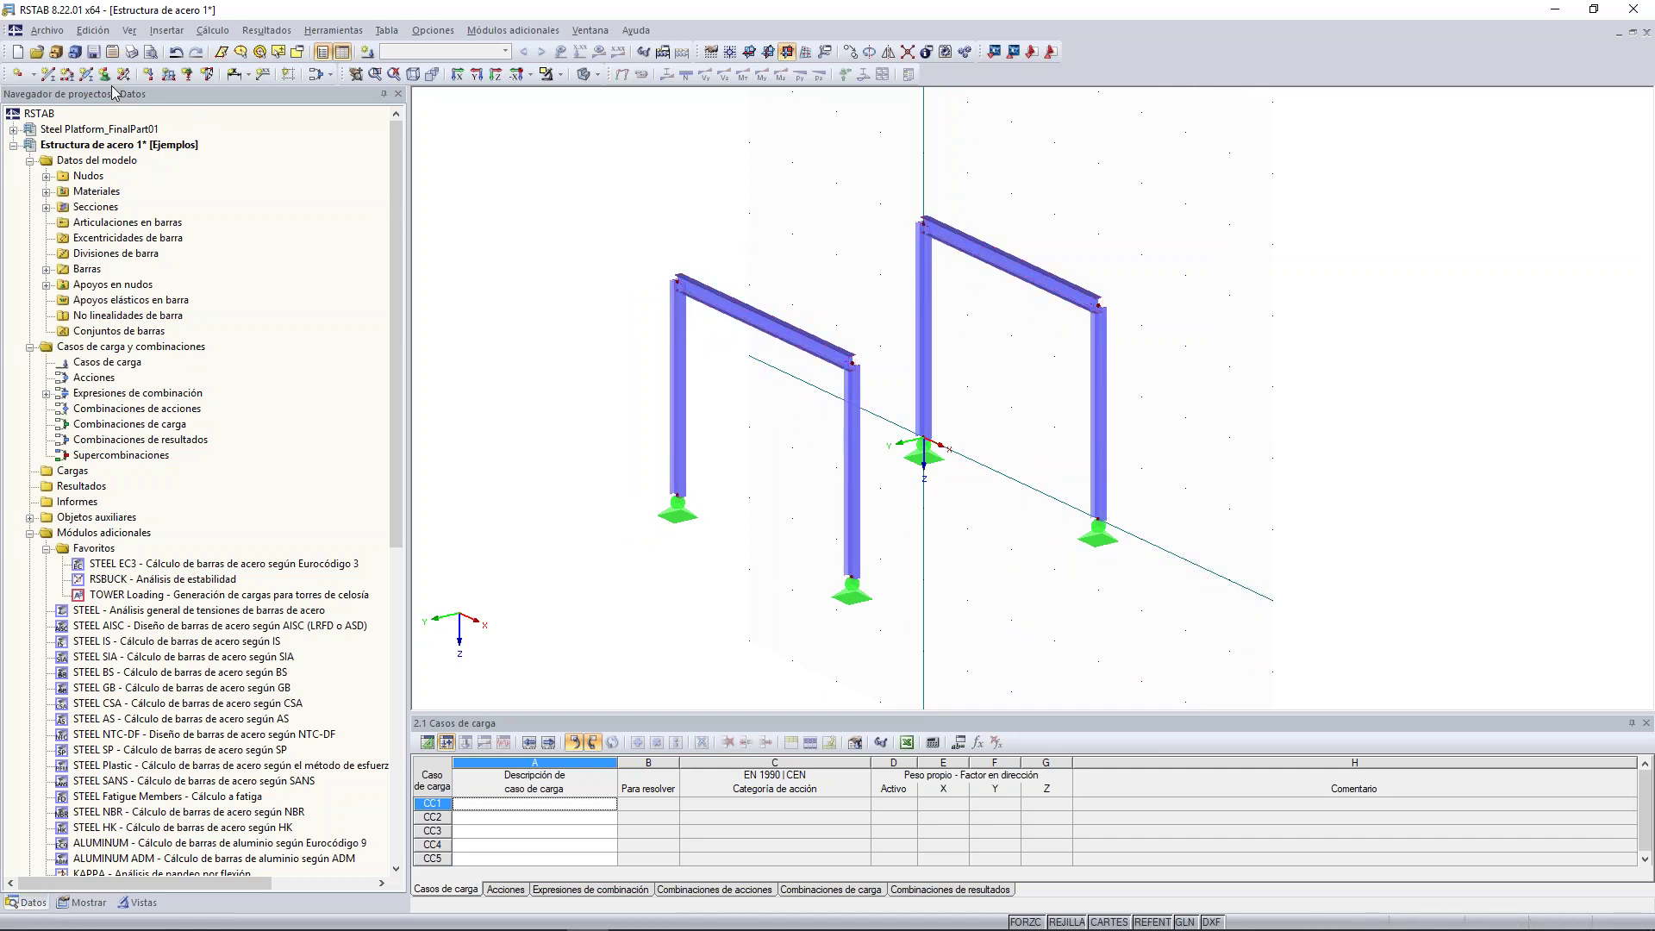
{"action": "left_click", "coordinate": [47, 75]}
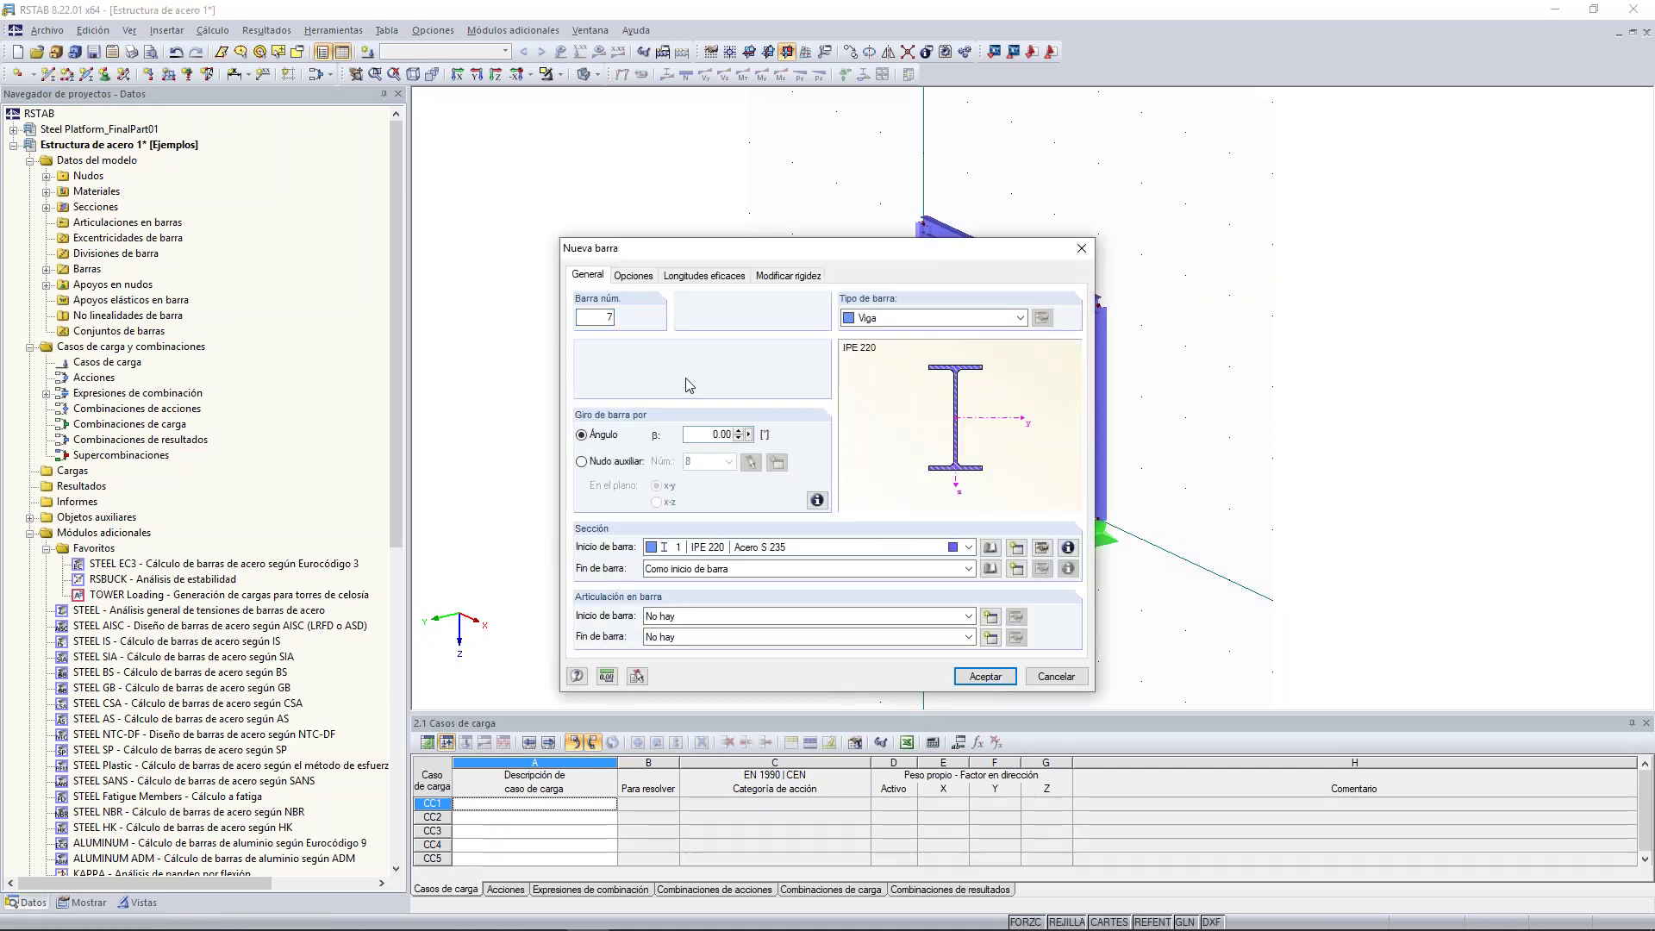
{"action": "left_click", "coordinate": [990, 552]}
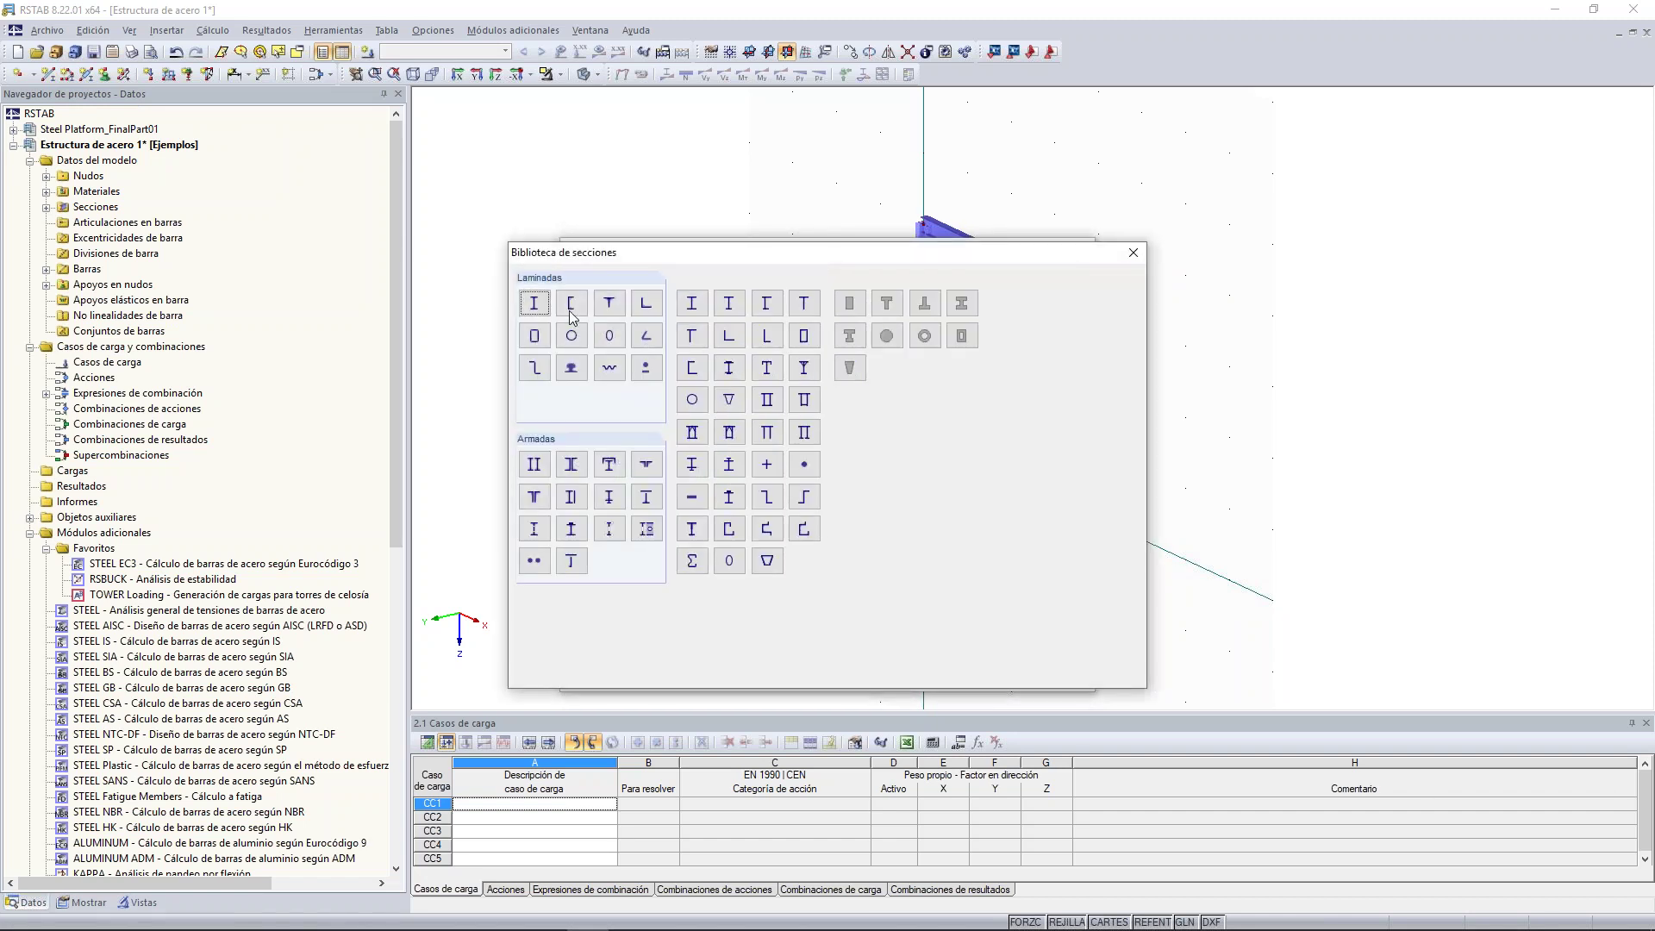
{"action": "key", "text": "Escape"}
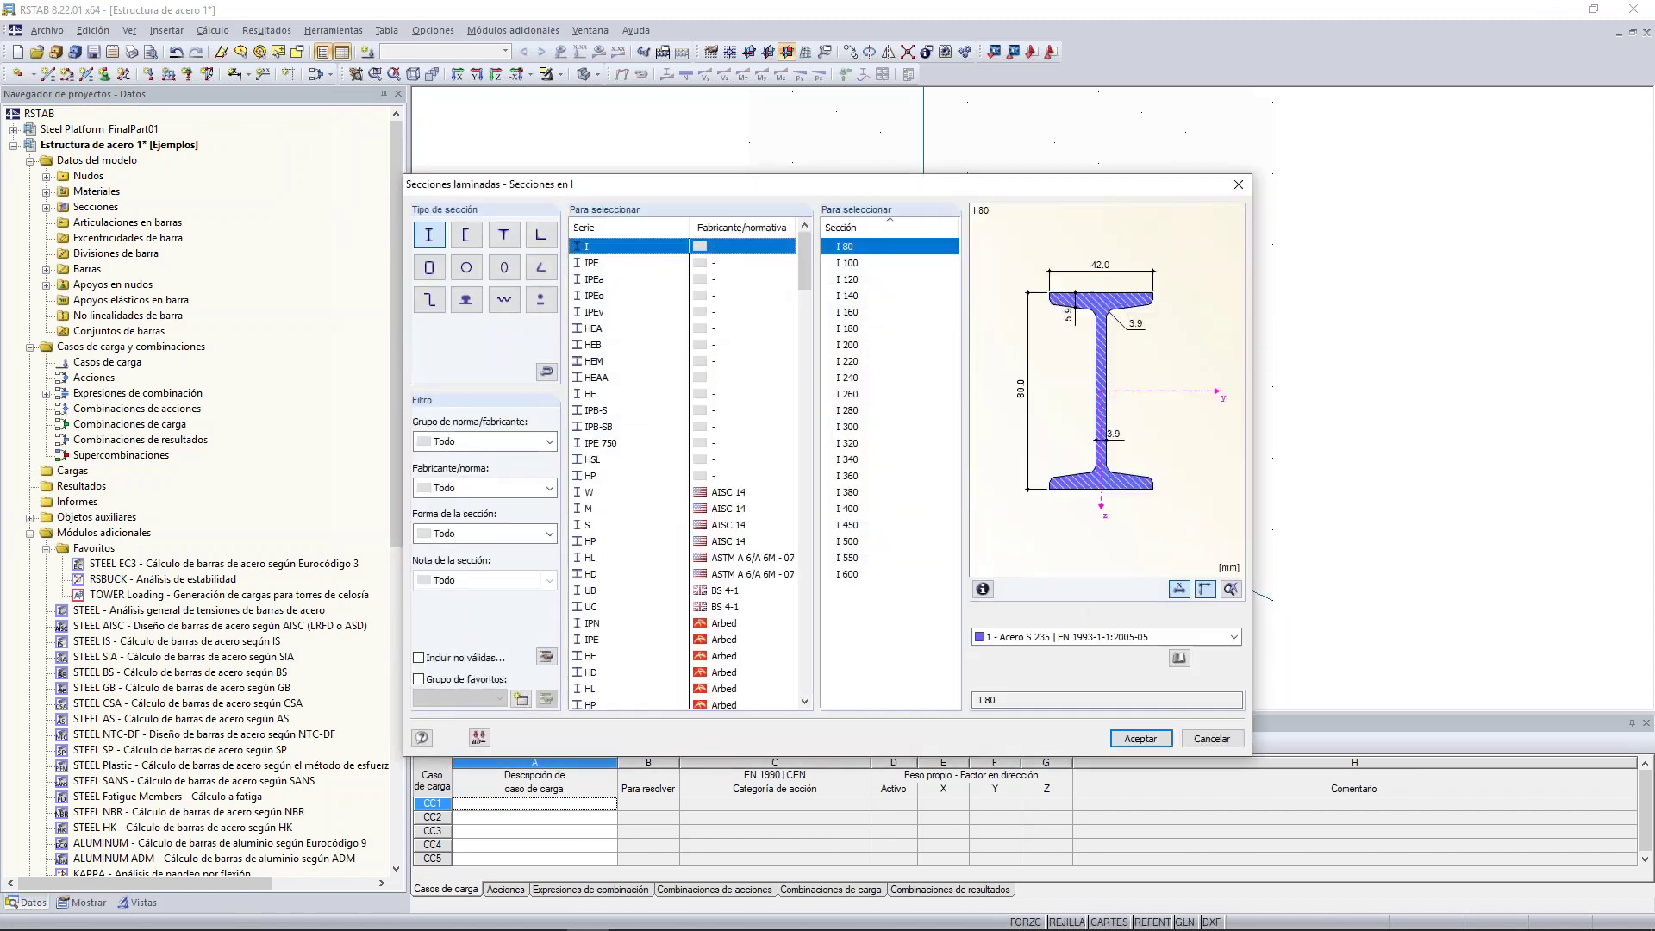
{"action": "left_click", "coordinate": [621, 264]}
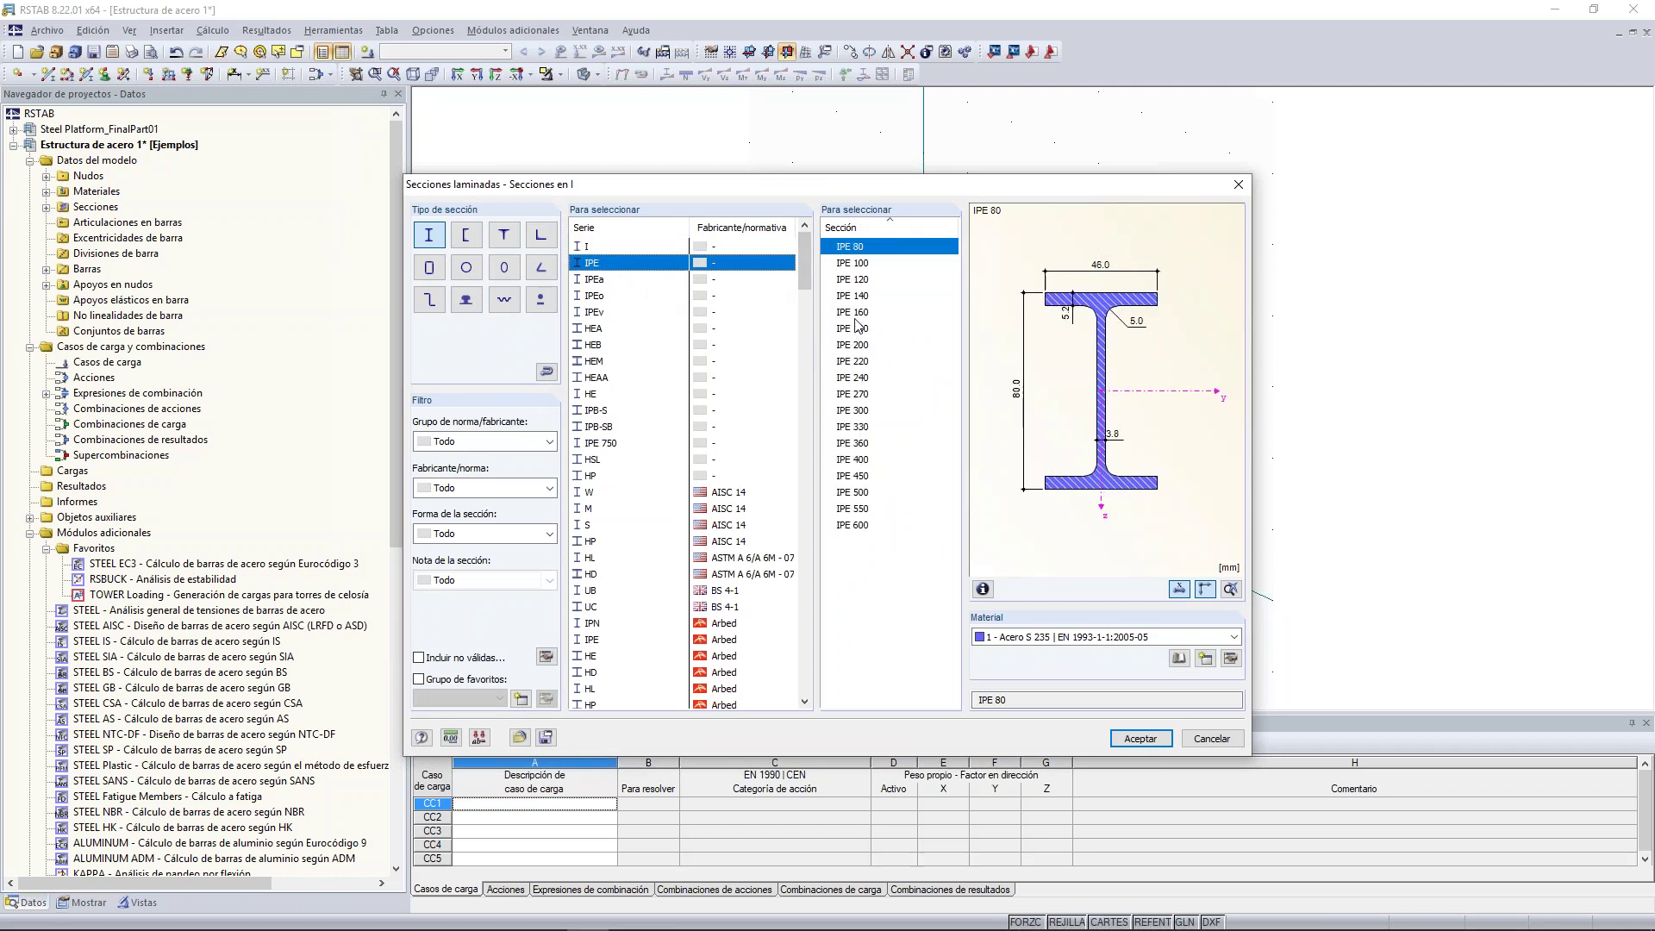
{"action": "left_click", "coordinate": [858, 313]}
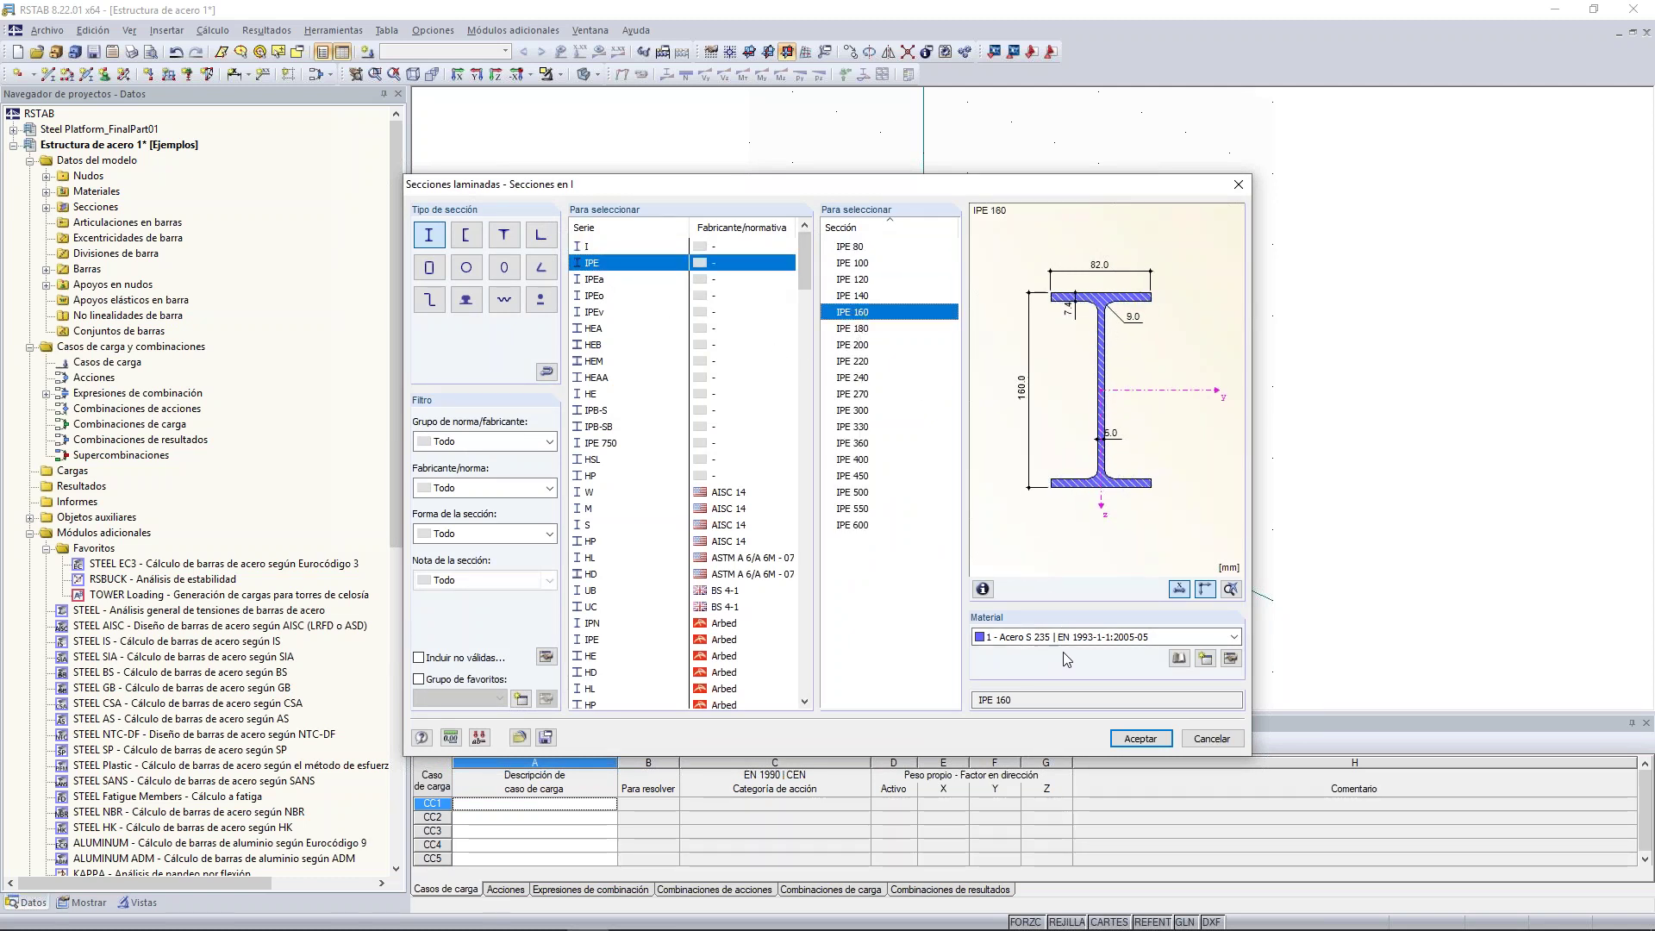
{"action": "left_click", "coordinate": [1124, 740]}
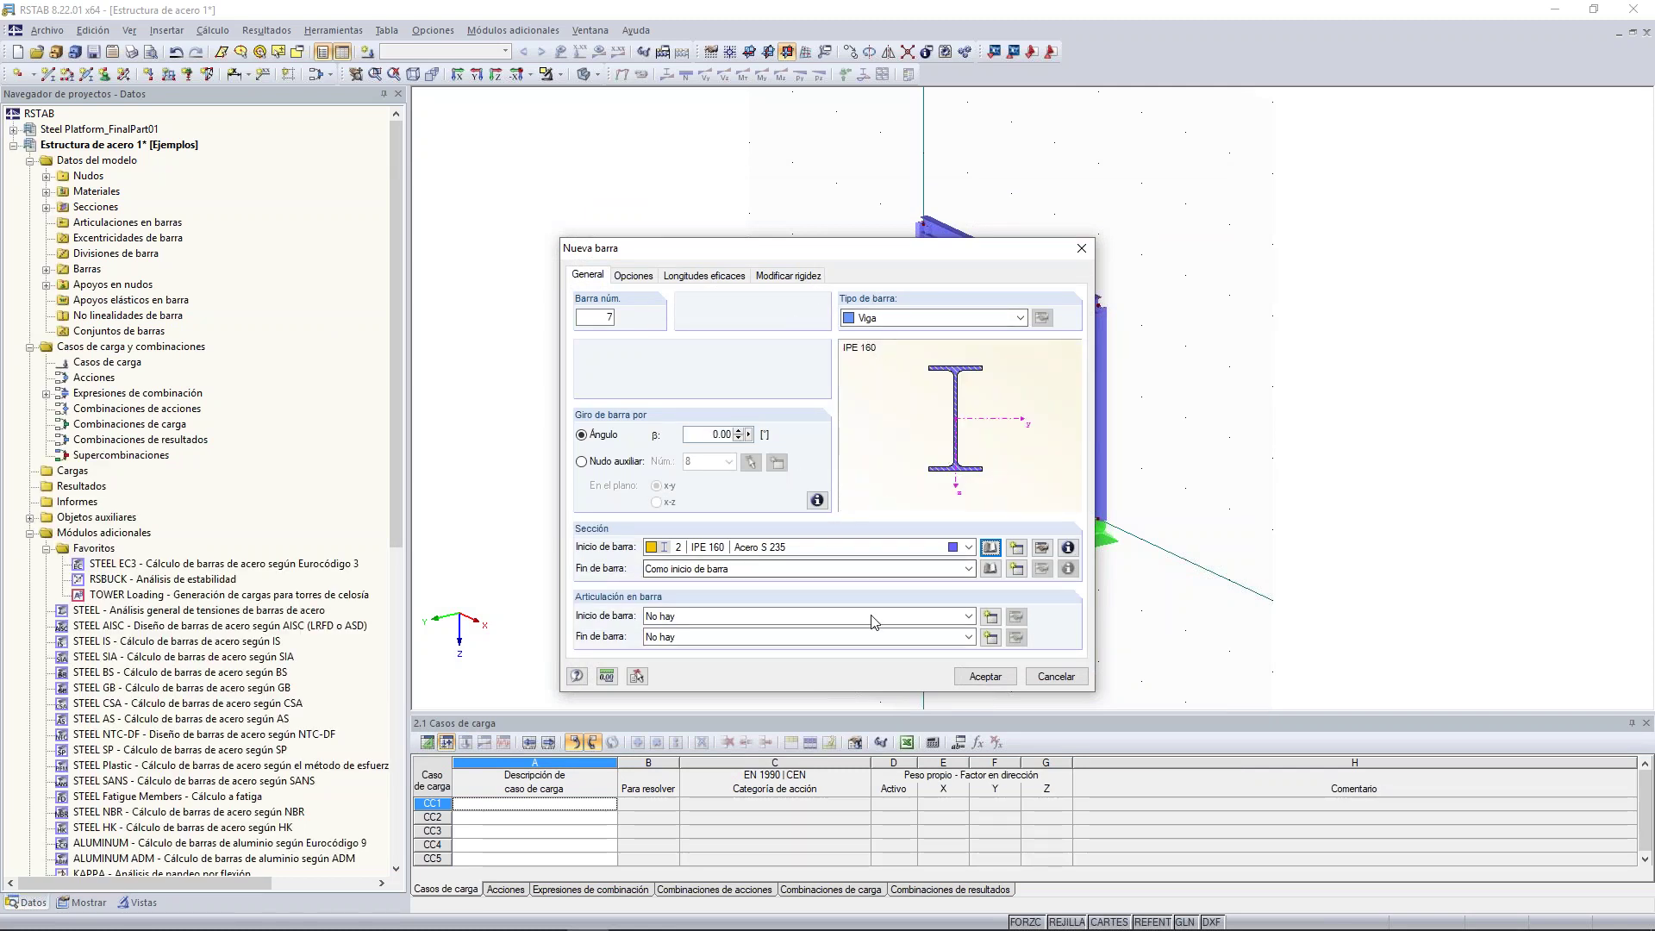
- Add a local-axis hinge at the bar's start with φy and φz released, and confirm the new bar's properties
{"action": "left_click", "coordinate": [990, 617]}
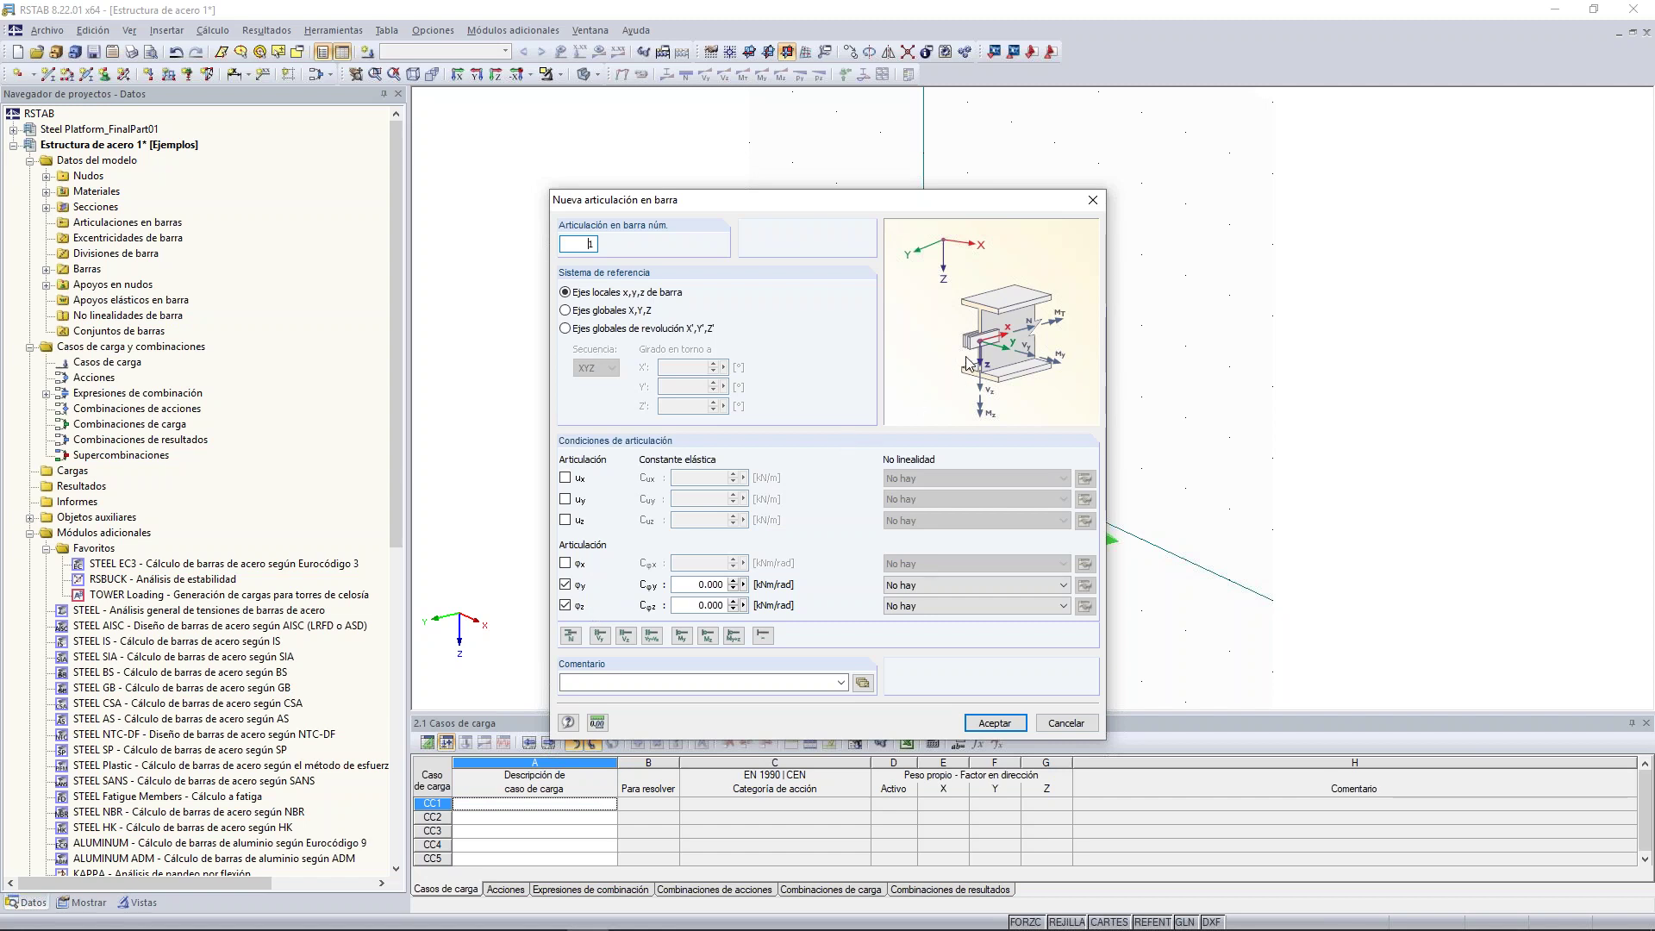
{"action": "left_click", "coordinate": [995, 724]}
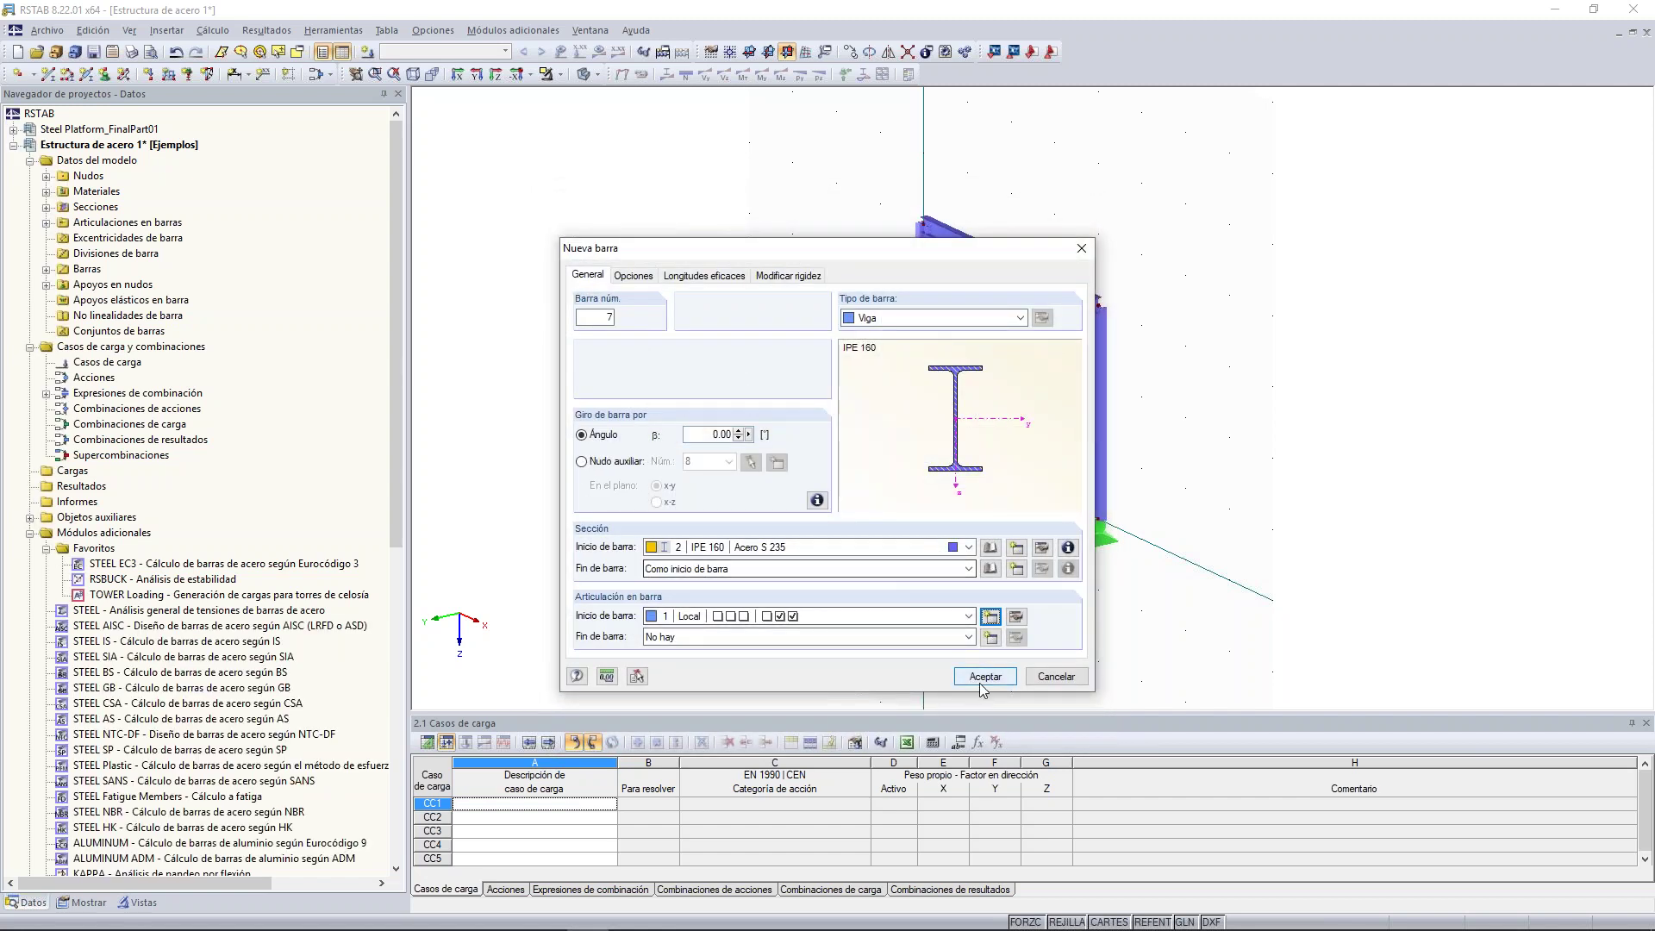
{"action": "left_click", "coordinate": [984, 677]}
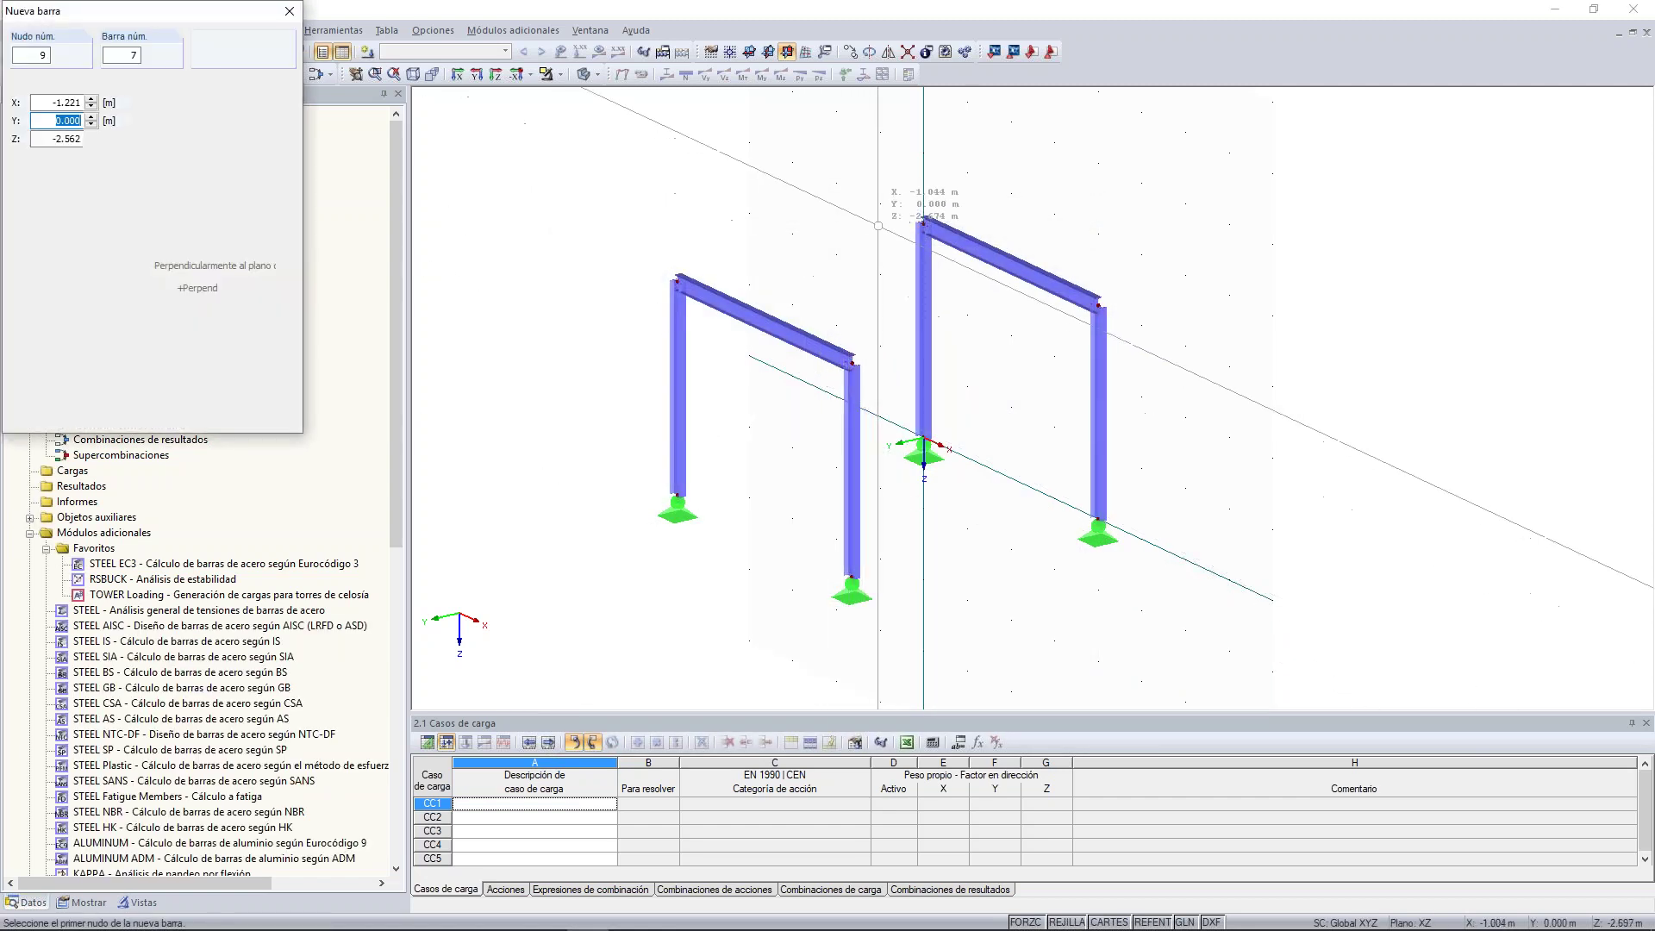
- Place two IPE 160 bars along Y, joining the facing column tops of both portal frames at X = 0 and X = 4 m
{"action": "left_click", "coordinate": [923, 223]}
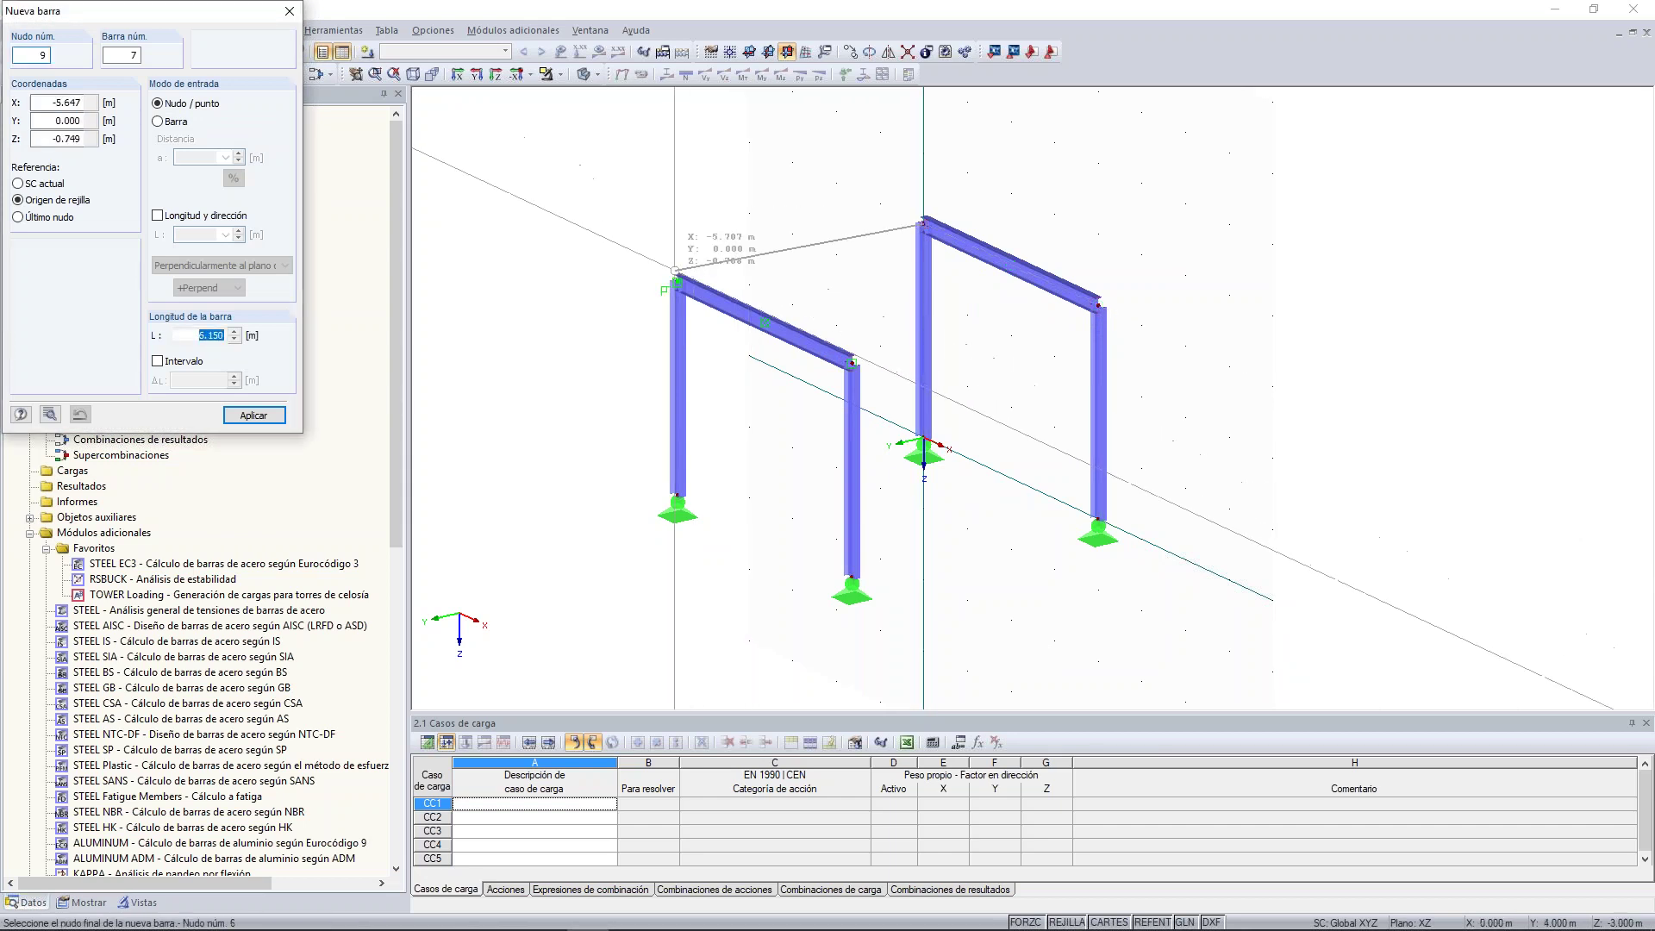
{"action": "left_click", "coordinate": [678, 281]}
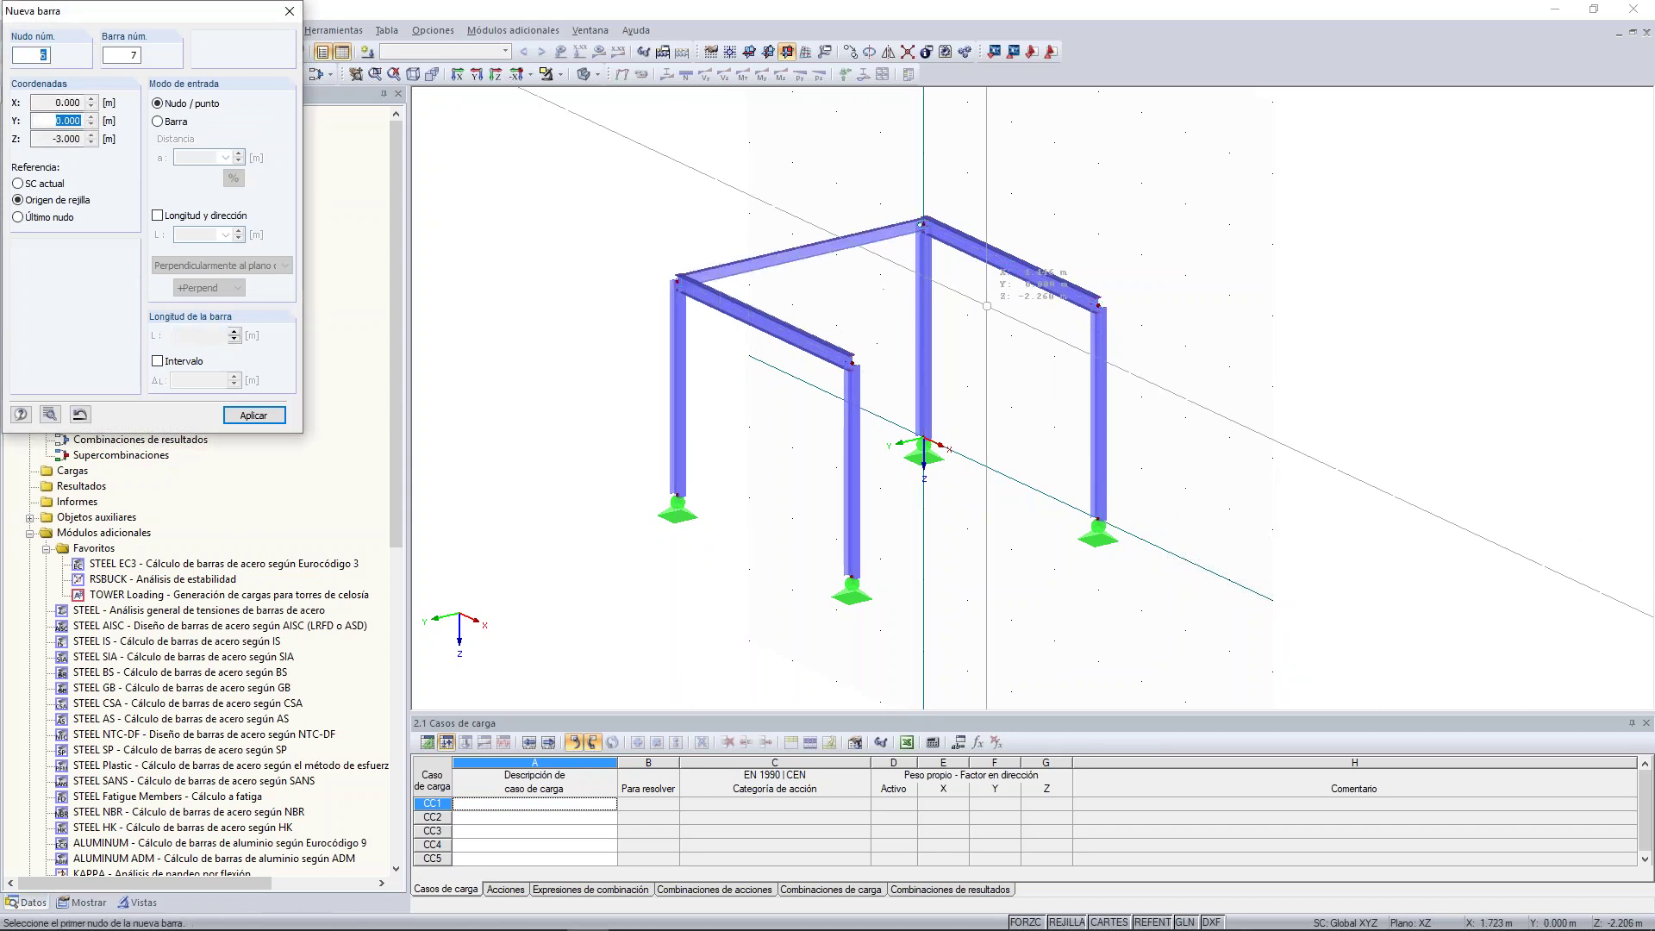
{"action": "scroll", "coordinate": [1025, 314], "scroll_direction": "up", "scroll_amount": 5}
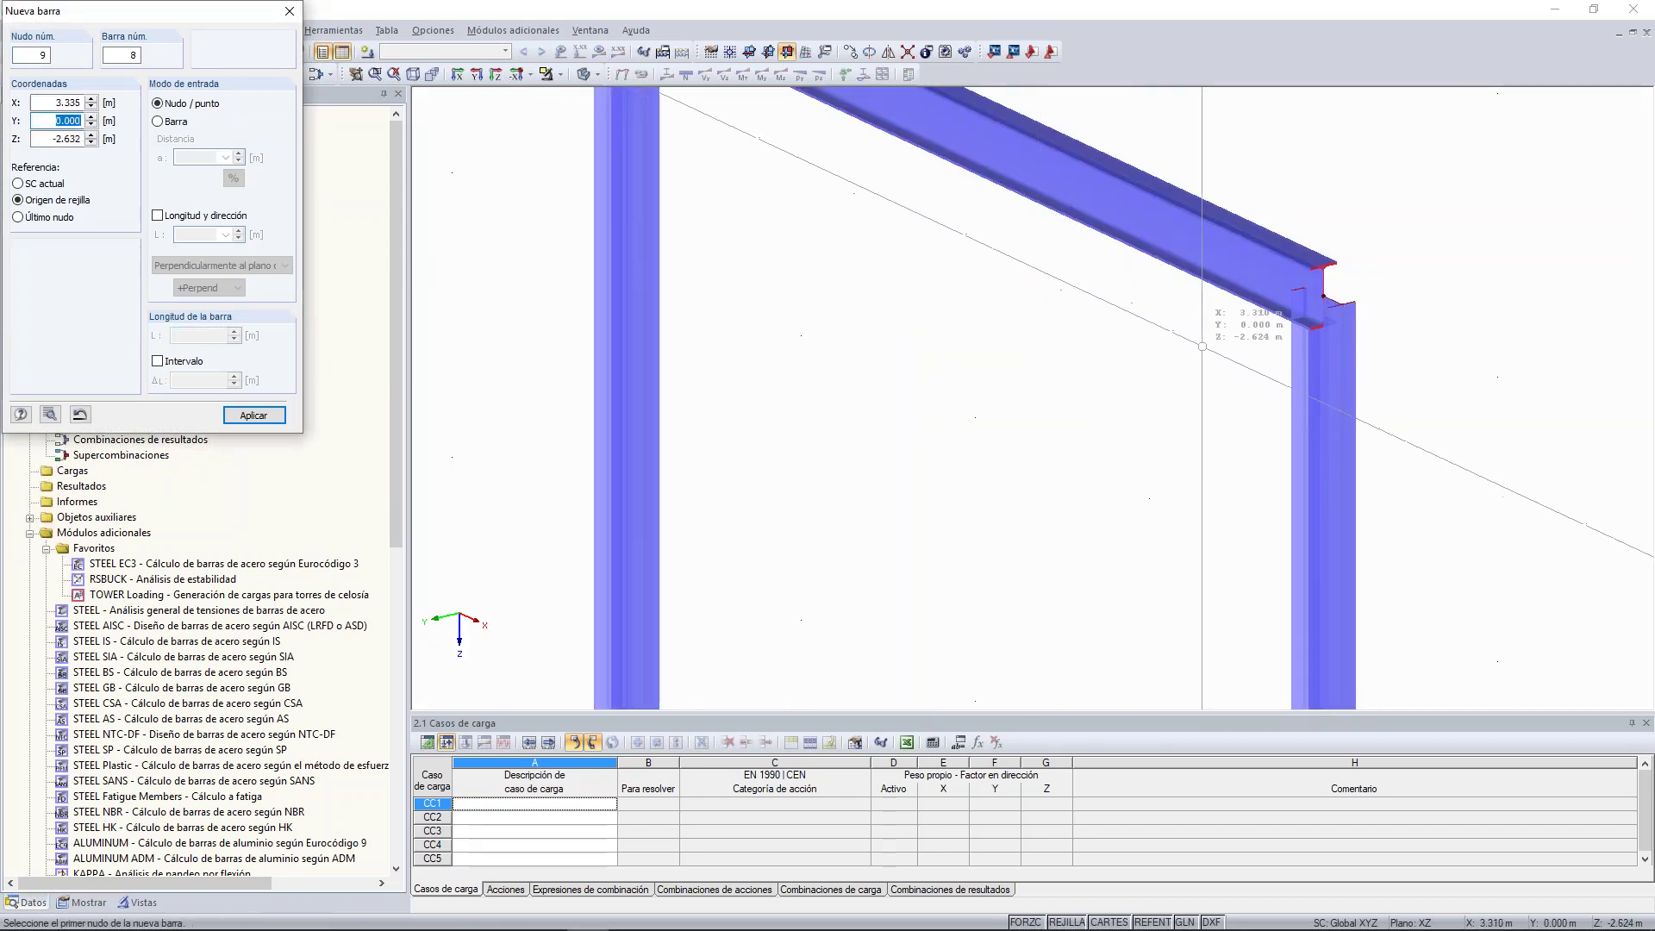
{"action": "scroll", "coordinate": [1025, 314], "scroll_direction": "down", "scroll_amount": 3}
{"action": "left_click", "coordinate": [1277, 311]}
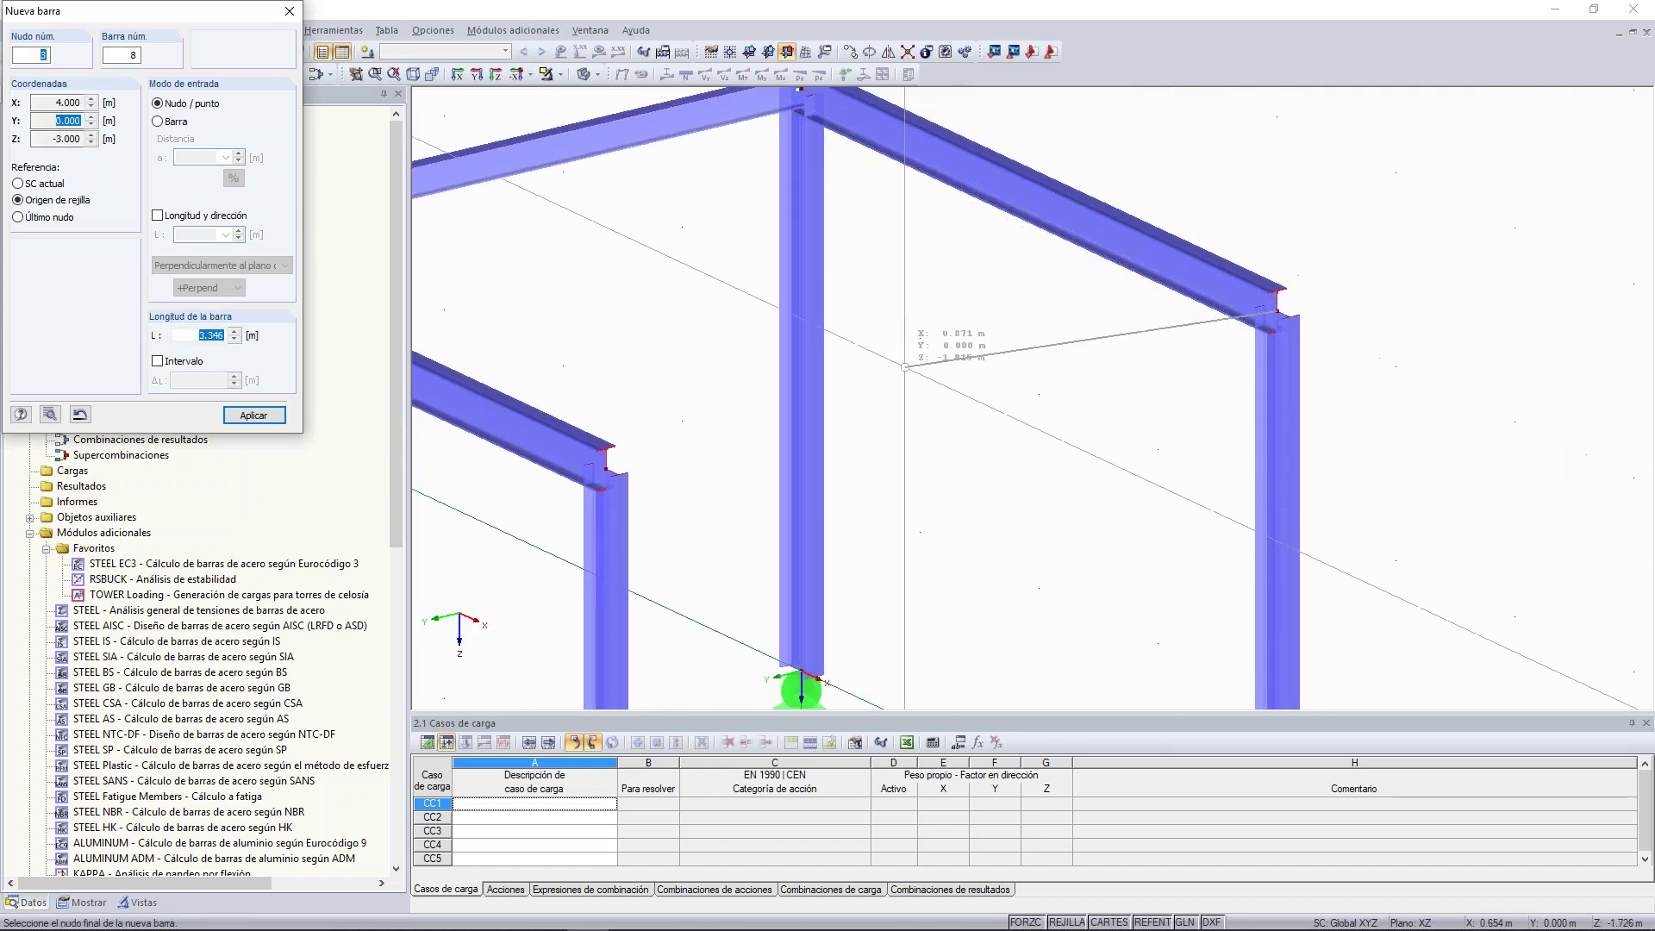
{"action": "left_click", "coordinate": [606, 468]}
{"action": "key", "text": "Escape"}
{"action": "middle_click_drag", "start_coordinate": [574, 295], "coordinate": [767, 264]}
{"action": "scroll", "coordinate": [823, 284], "scroll_direction": "down", "scroll_amount": 5}
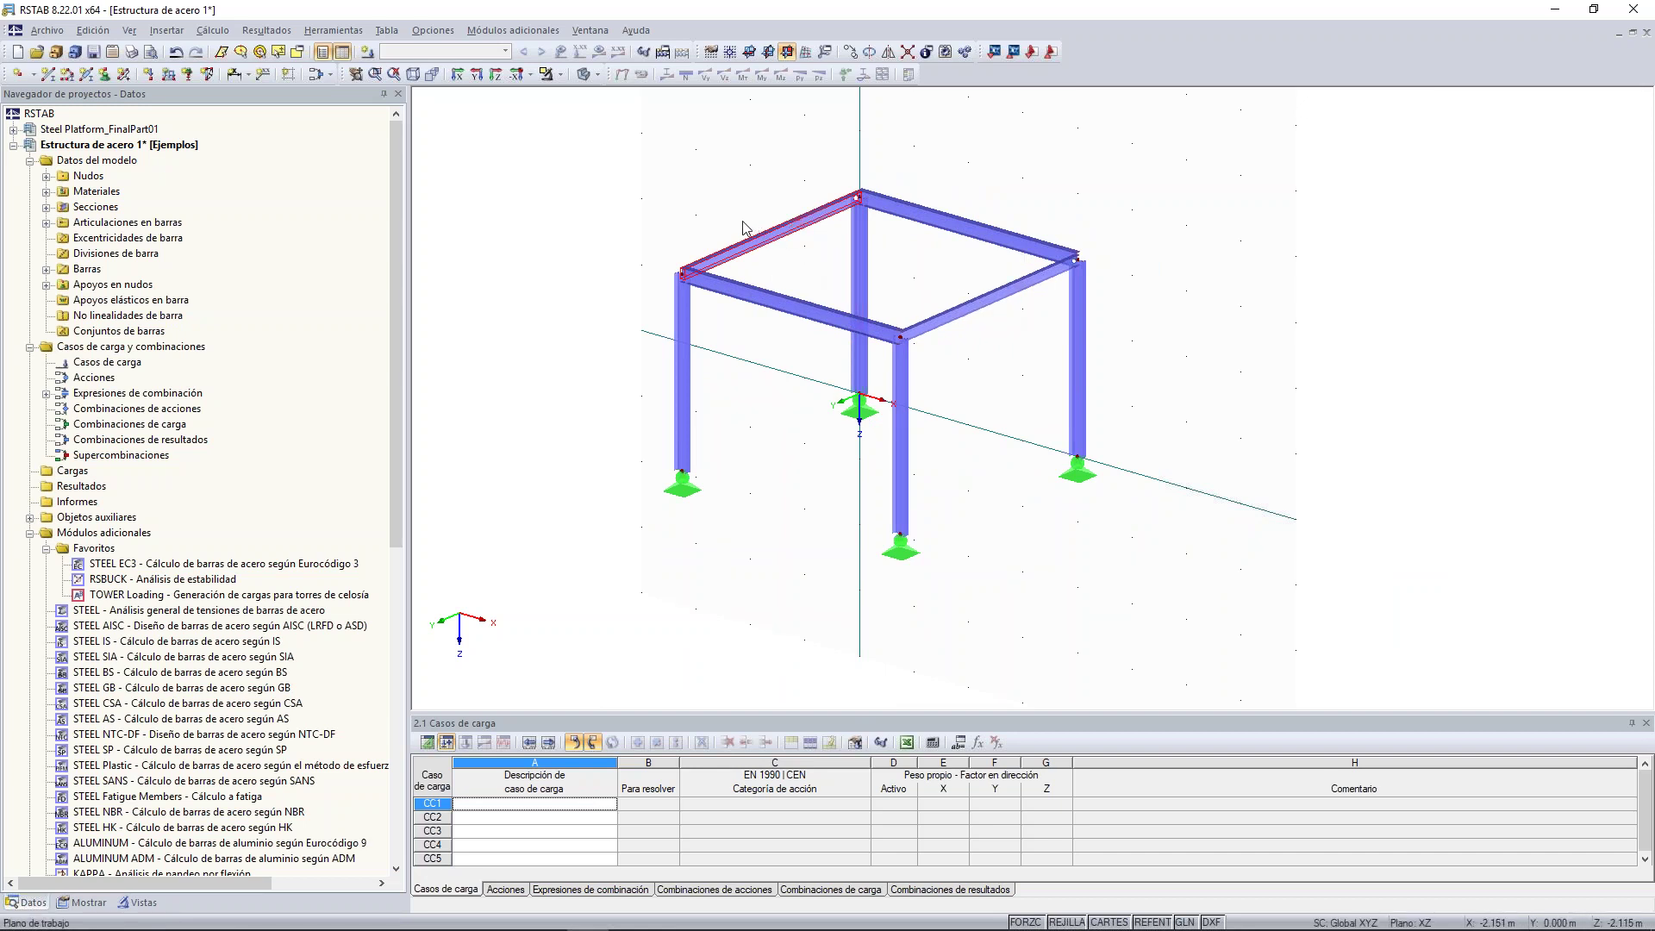
- Try copying the IPE 160 bar at X = 0 four times with dX 1 m and dY 4 m, and undo the copies
{"action": "left_click", "coordinate": [850, 54]}
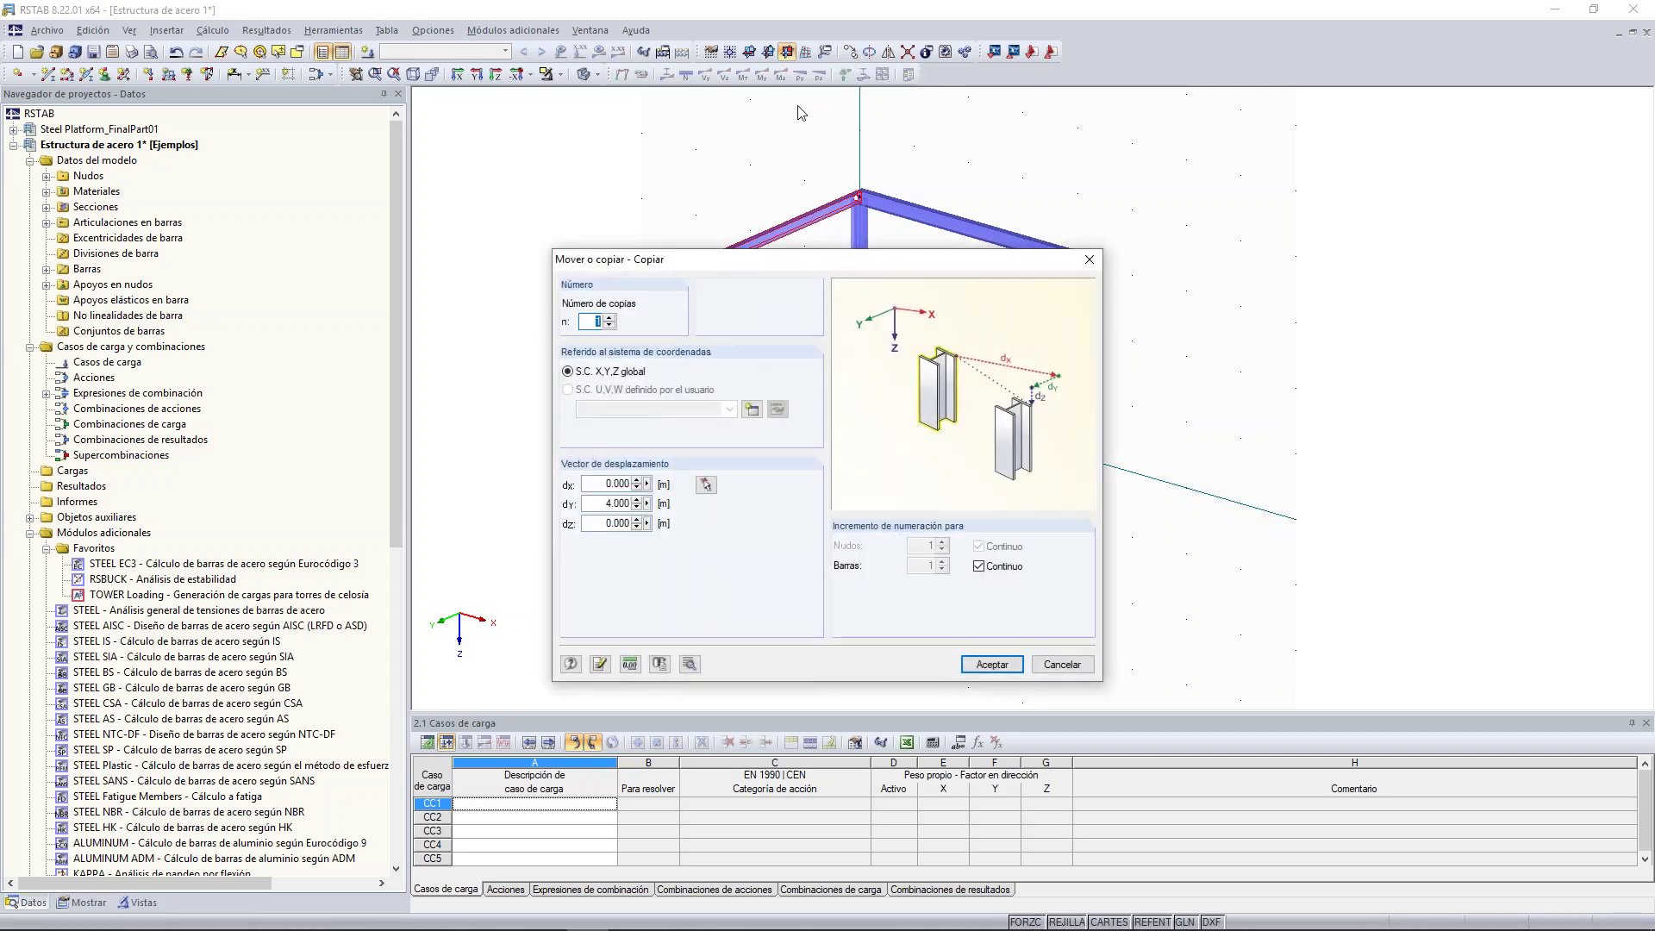
{"action": "left_click_drag", "start_coordinate": [602, 483], "coordinate": [667, 488]}
{"action": "type", "text": "1"}
{"action": "left_click", "coordinate": [610, 316]}
{"action": "left_click", "coordinate": [610, 317]}
{"action": "left_click", "coordinate": [609, 316]}
{"action": "key", "text": "Return"}
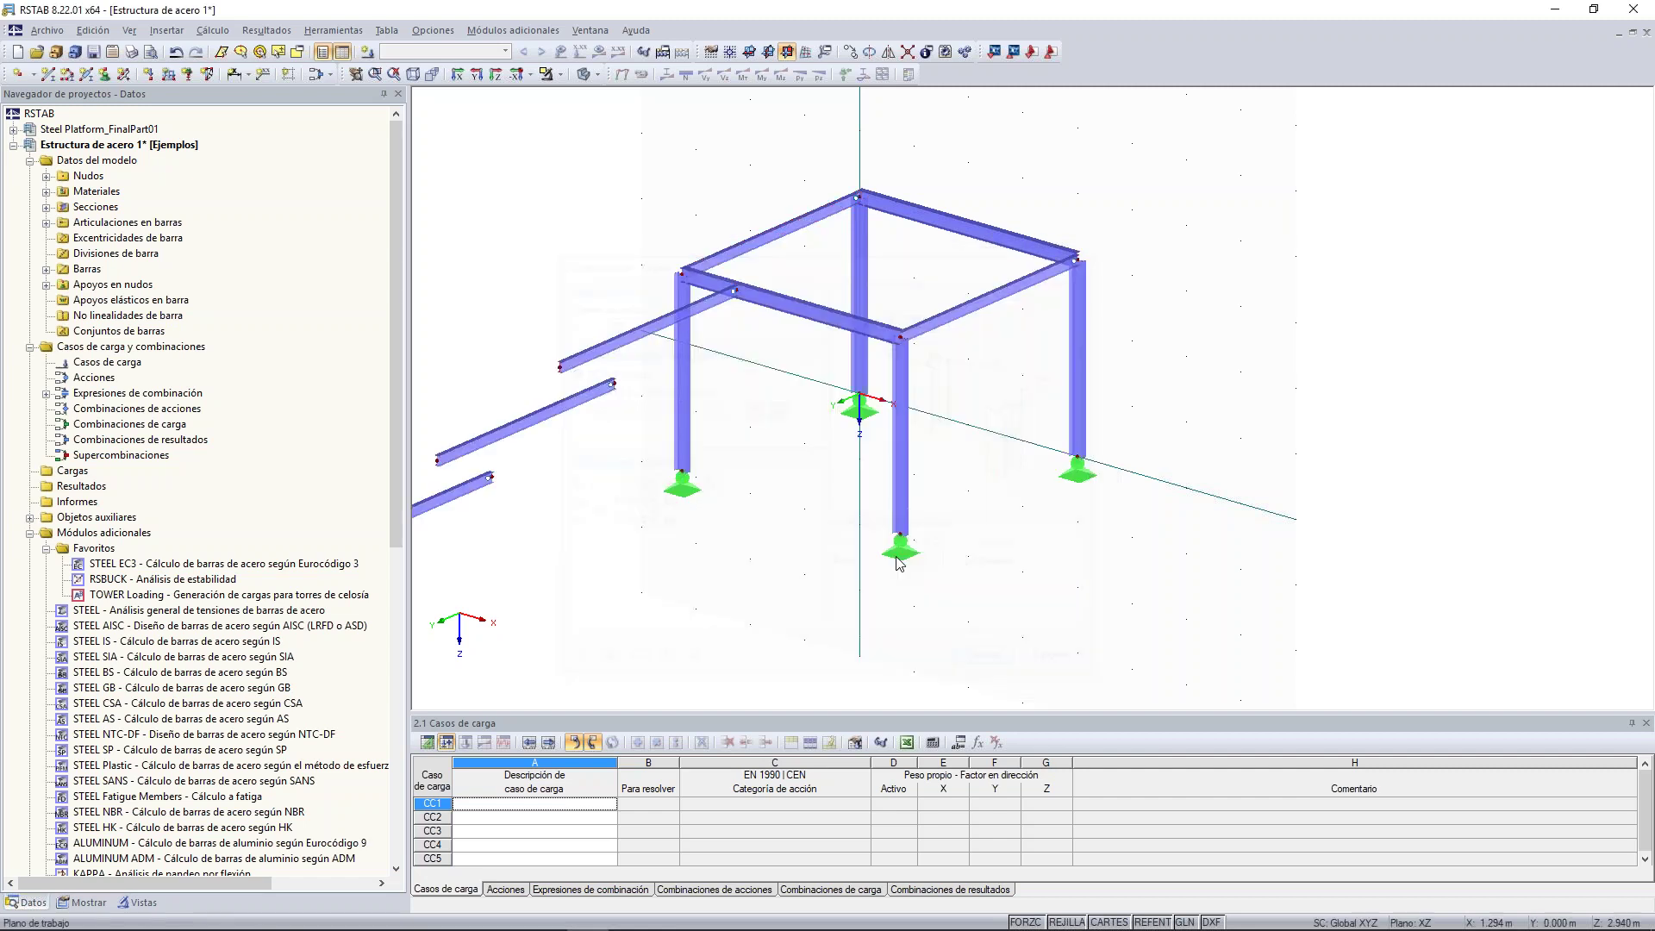
{"action": "middle_click_drag", "start_coordinate": [780, 443], "coordinate": [657, 445], "text": "ctrl"}
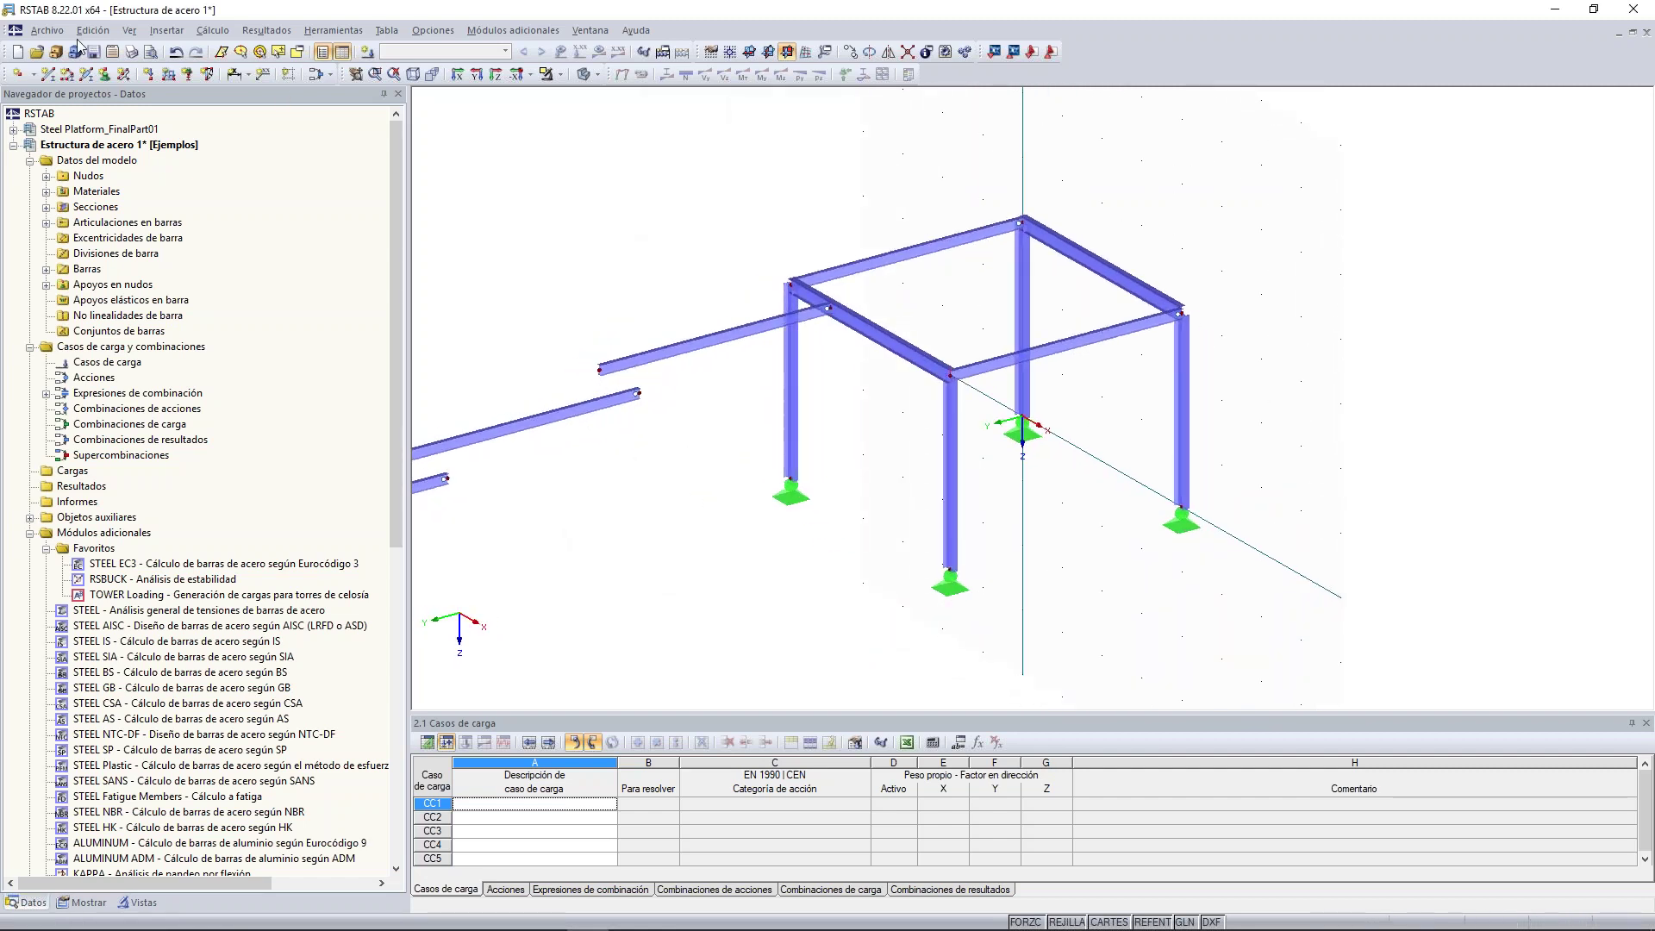
{"action": "left_click", "coordinate": [176, 54]}
{"action": "middle_click_drag", "start_coordinate": [665, 233], "coordinate": [681, 264], "text": "ctrl"}
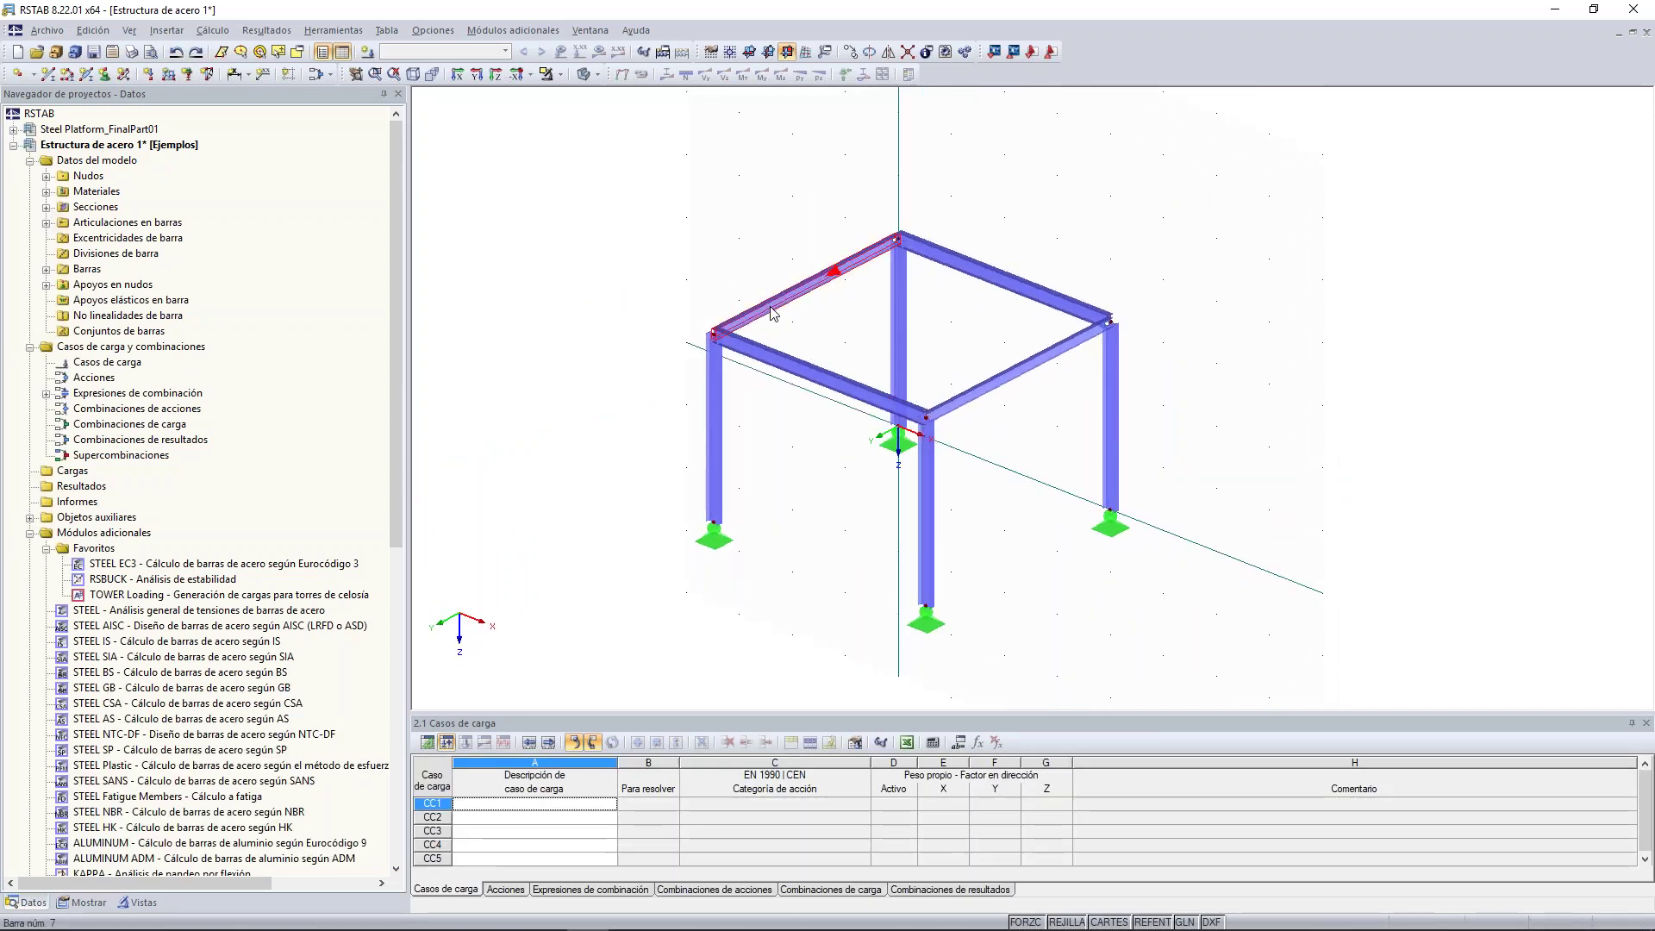
- Repeat the attempt to copy bar 7 four times with the same dX 1 m and dY 4 m displacement, and undo it
{"action": "double_click", "coordinate": [775, 313]}
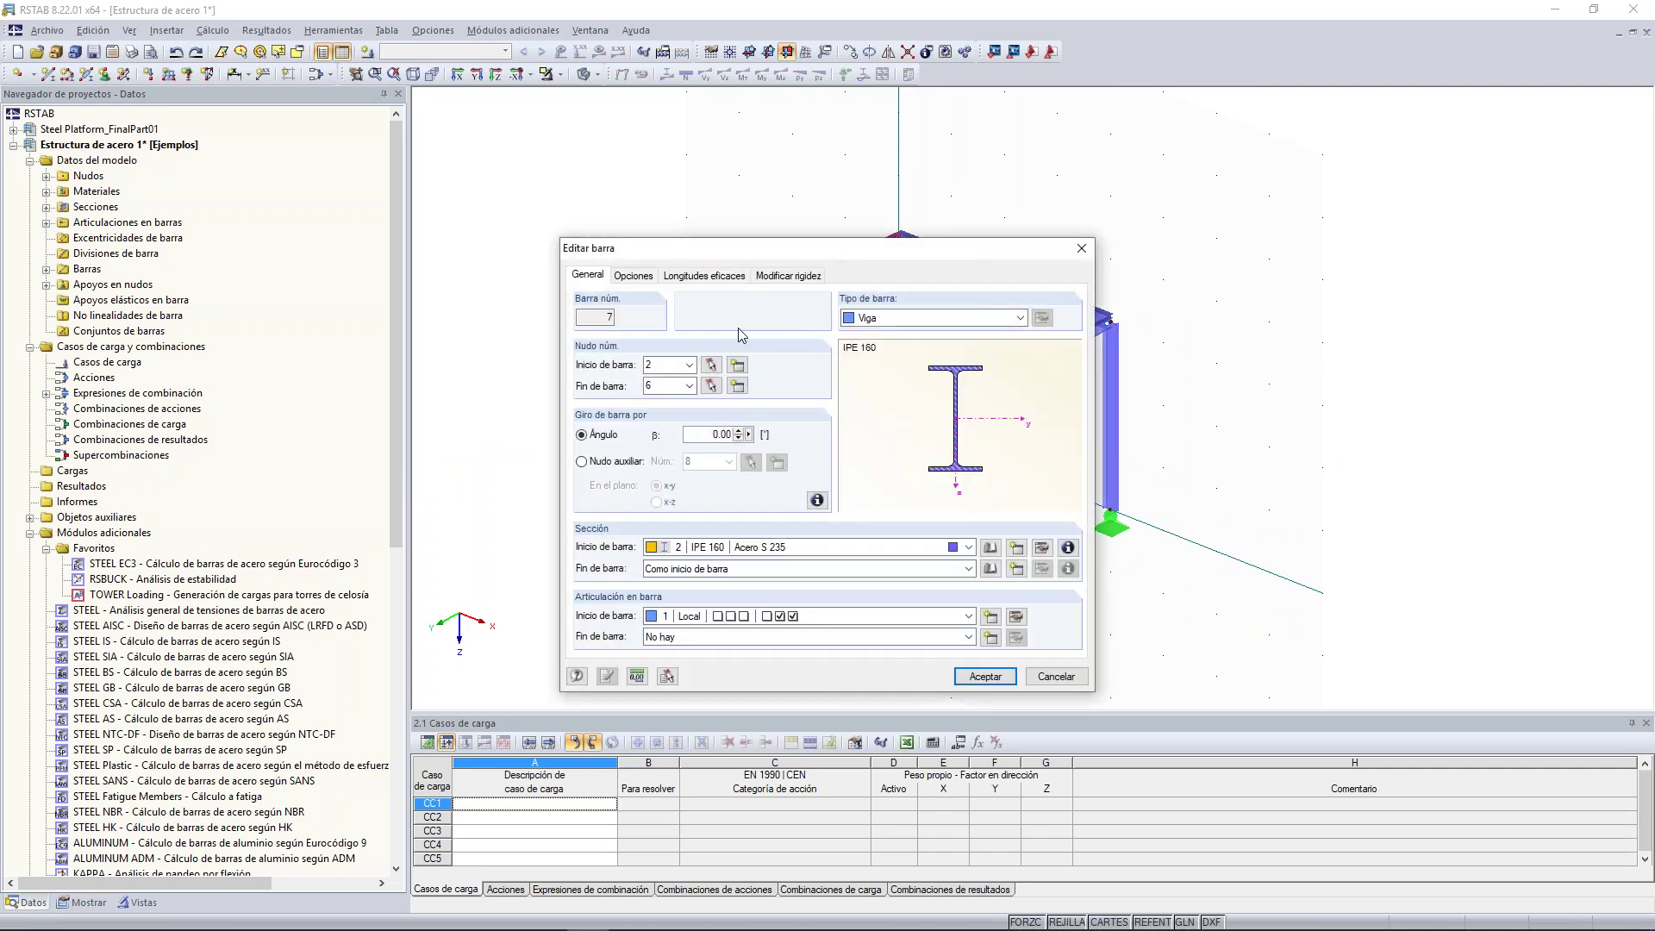
{"action": "left_click", "coordinate": [1055, 676]}
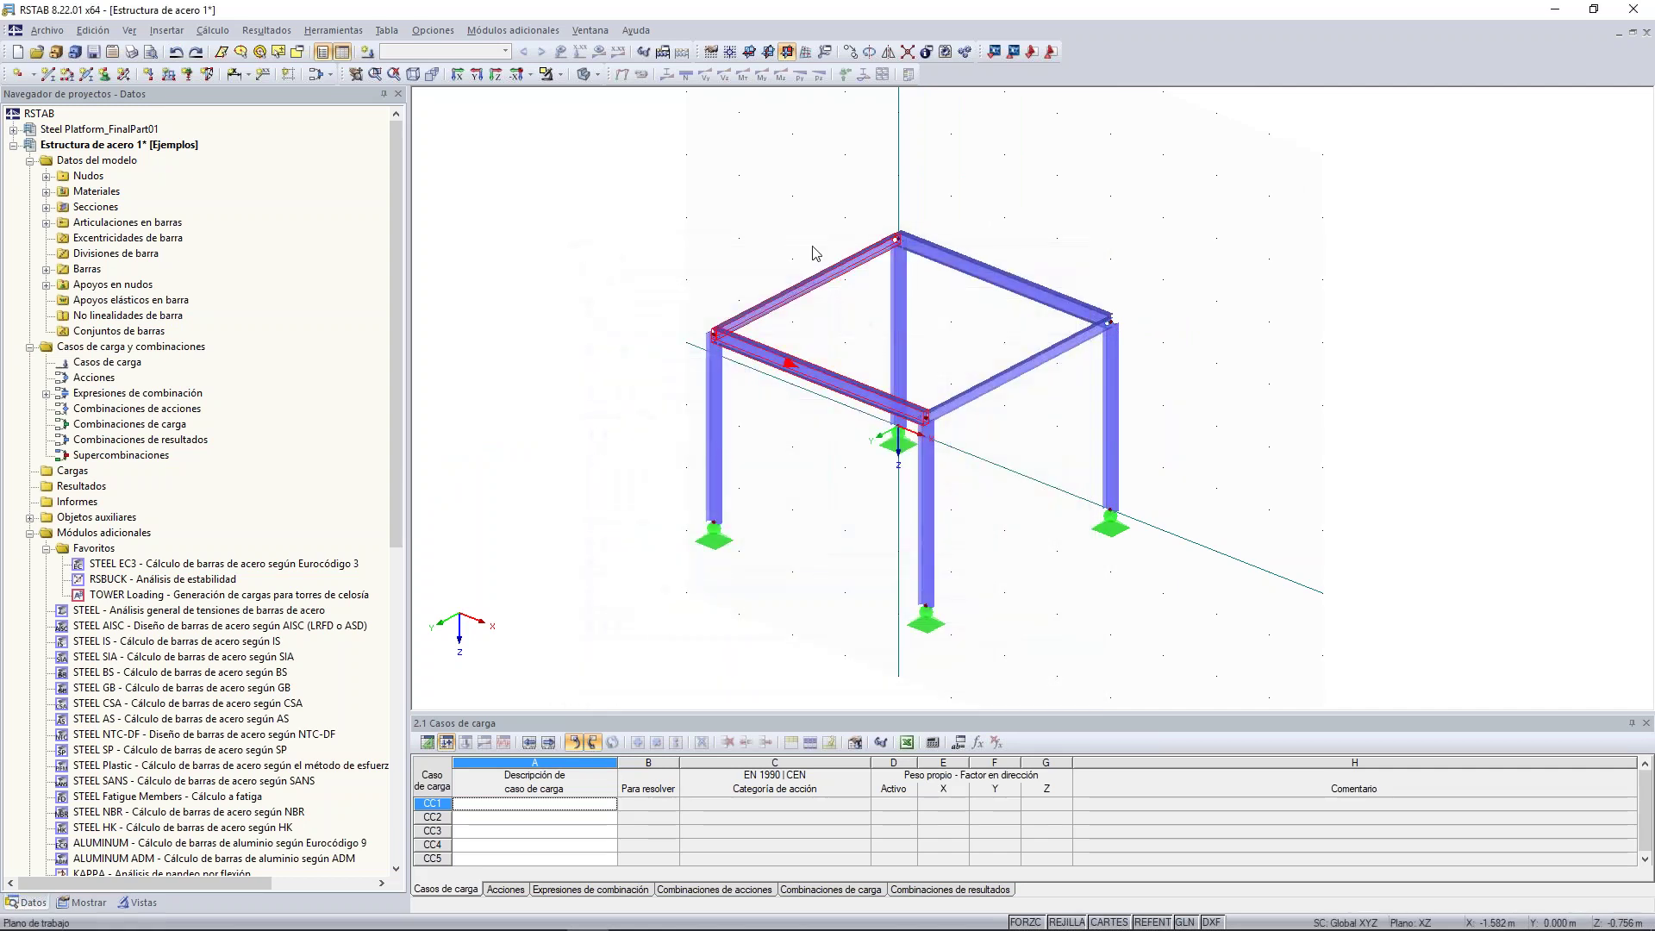
{"action": "left_click", "coordinate": [850, 51]}
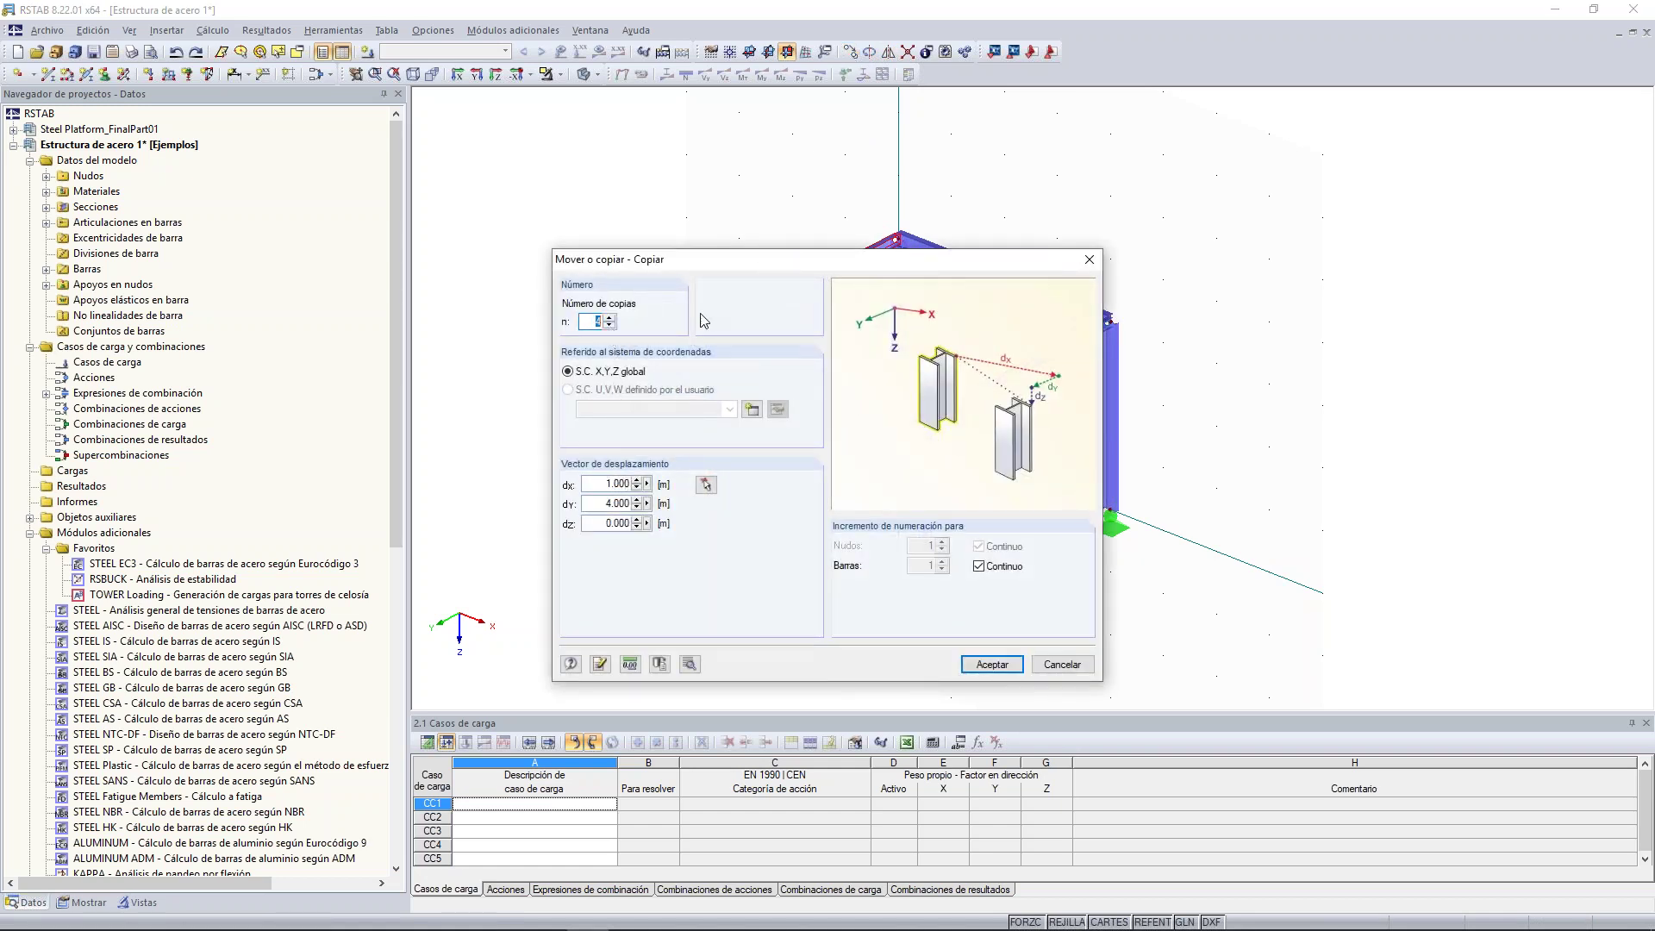
{"action": "left_click_drag", "start_coordinate": [727, 265], "coordinate": [1083, 245]}
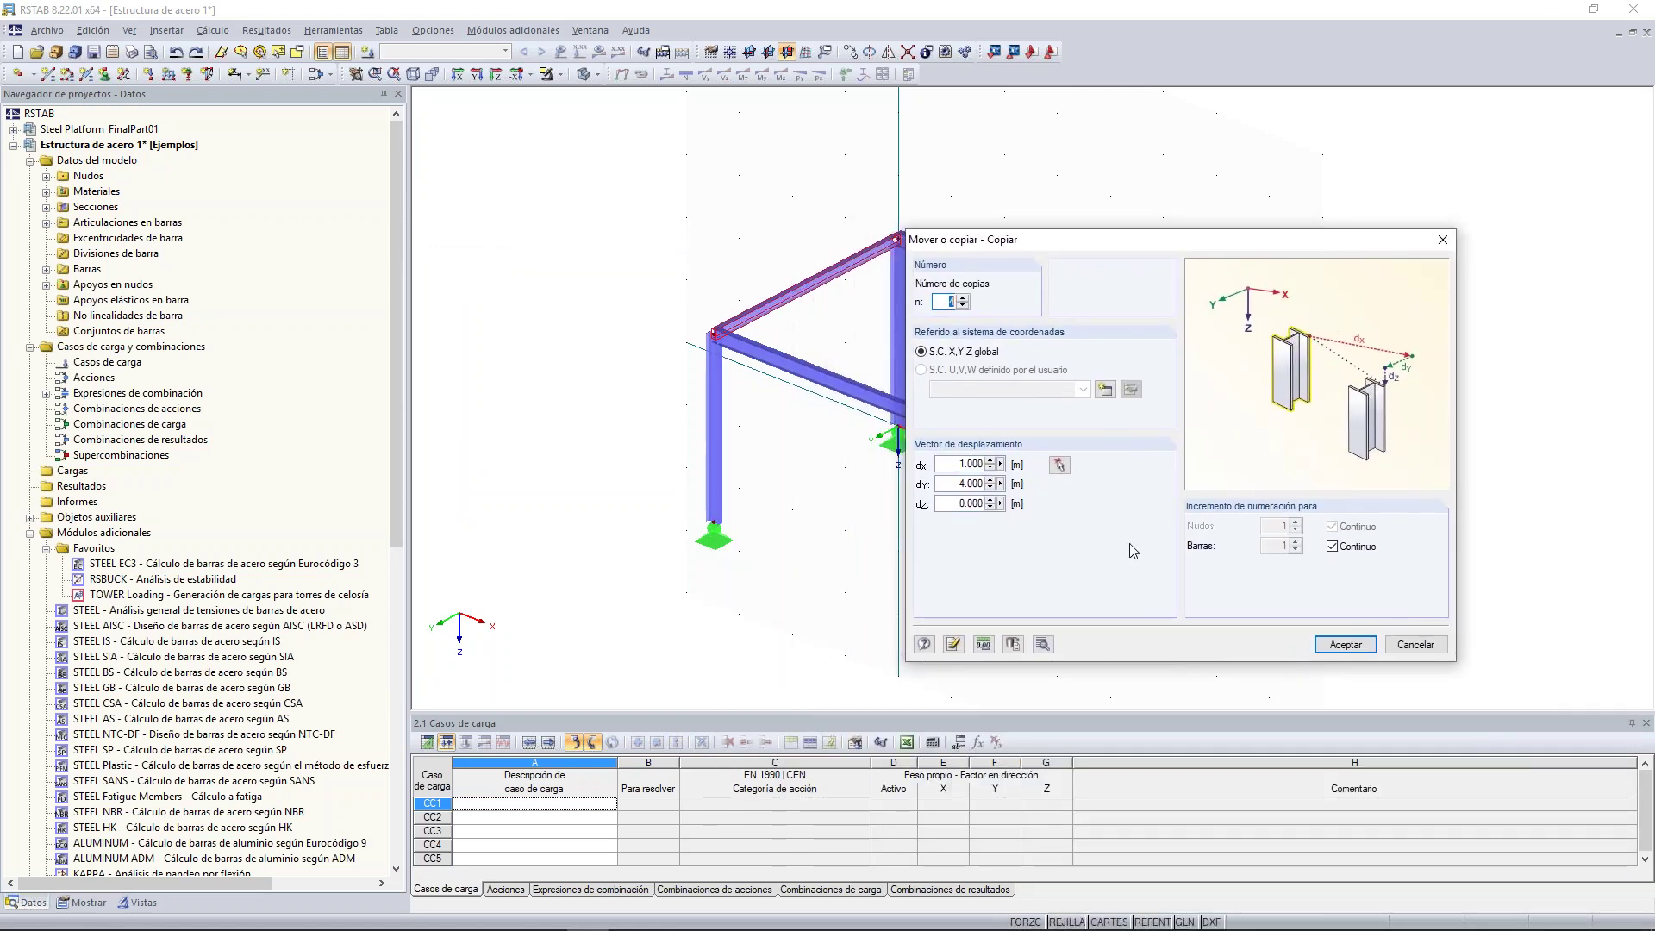
{"action": "left_click", "coordinate": [1345, 645]}
{"action": "middle_click_drag", "start_coordinate": [641, 272], "coordinate": [640, 309], "text": "ctrl"}
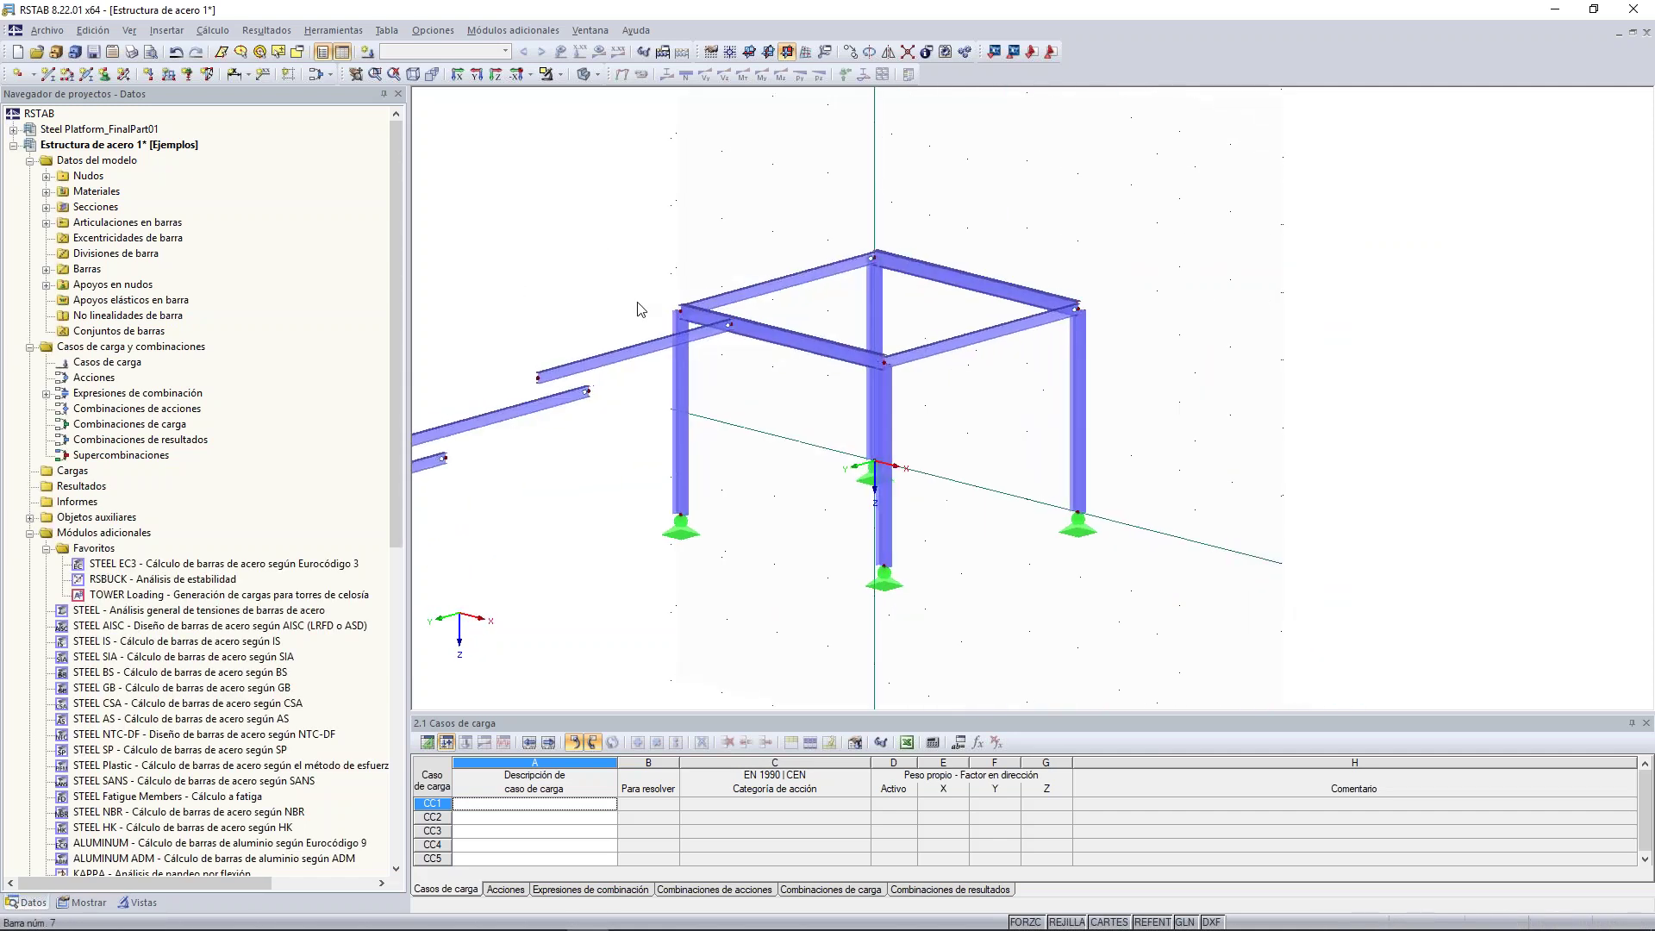
{"action": "middle_click_drag", "start_coordinate": [727, 251], "coordinate": [681, 236]}
{"action": "scroll", "coordinate": [527, 302], "scroll_direction": "down", "scroll_amount": 2}
{"action": "middle_click_drag", "start_coordinate": [520, 297], "coordinate": [716, 315]}
{"action": "left_click", "coordinate": [178, 54]}
{"action": "scroll", "coordinate": [898, 184], "scroll_direction": "up", "scroll_amount": 2}
{"action": "middle_click_drag", "start_coordinate": [898, 185], "coordinate": [783, 257]}
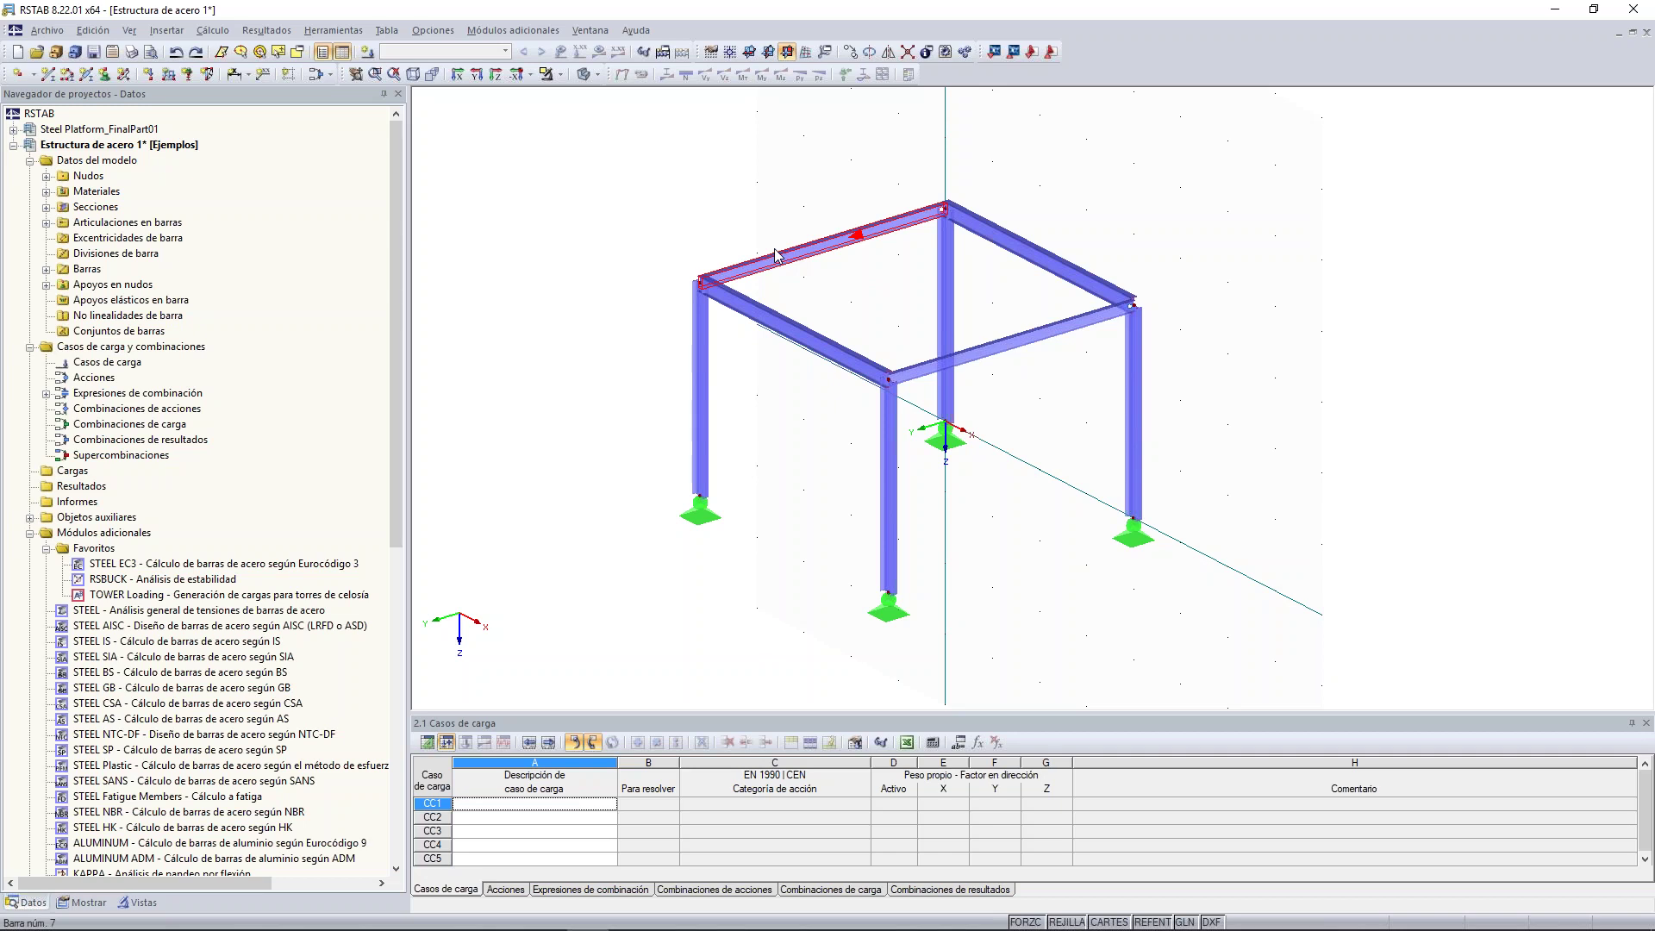
- Assign the existing local hinge 1 to the end of bar 7 as well, and check the hinges at both ends
{"action": "middle_click_drag", "start_coordinate": [773, 248], "coordinate": [715, 248], "text": "ctrl"}
{"action": "double_click", "coordinate": [714, 252]}
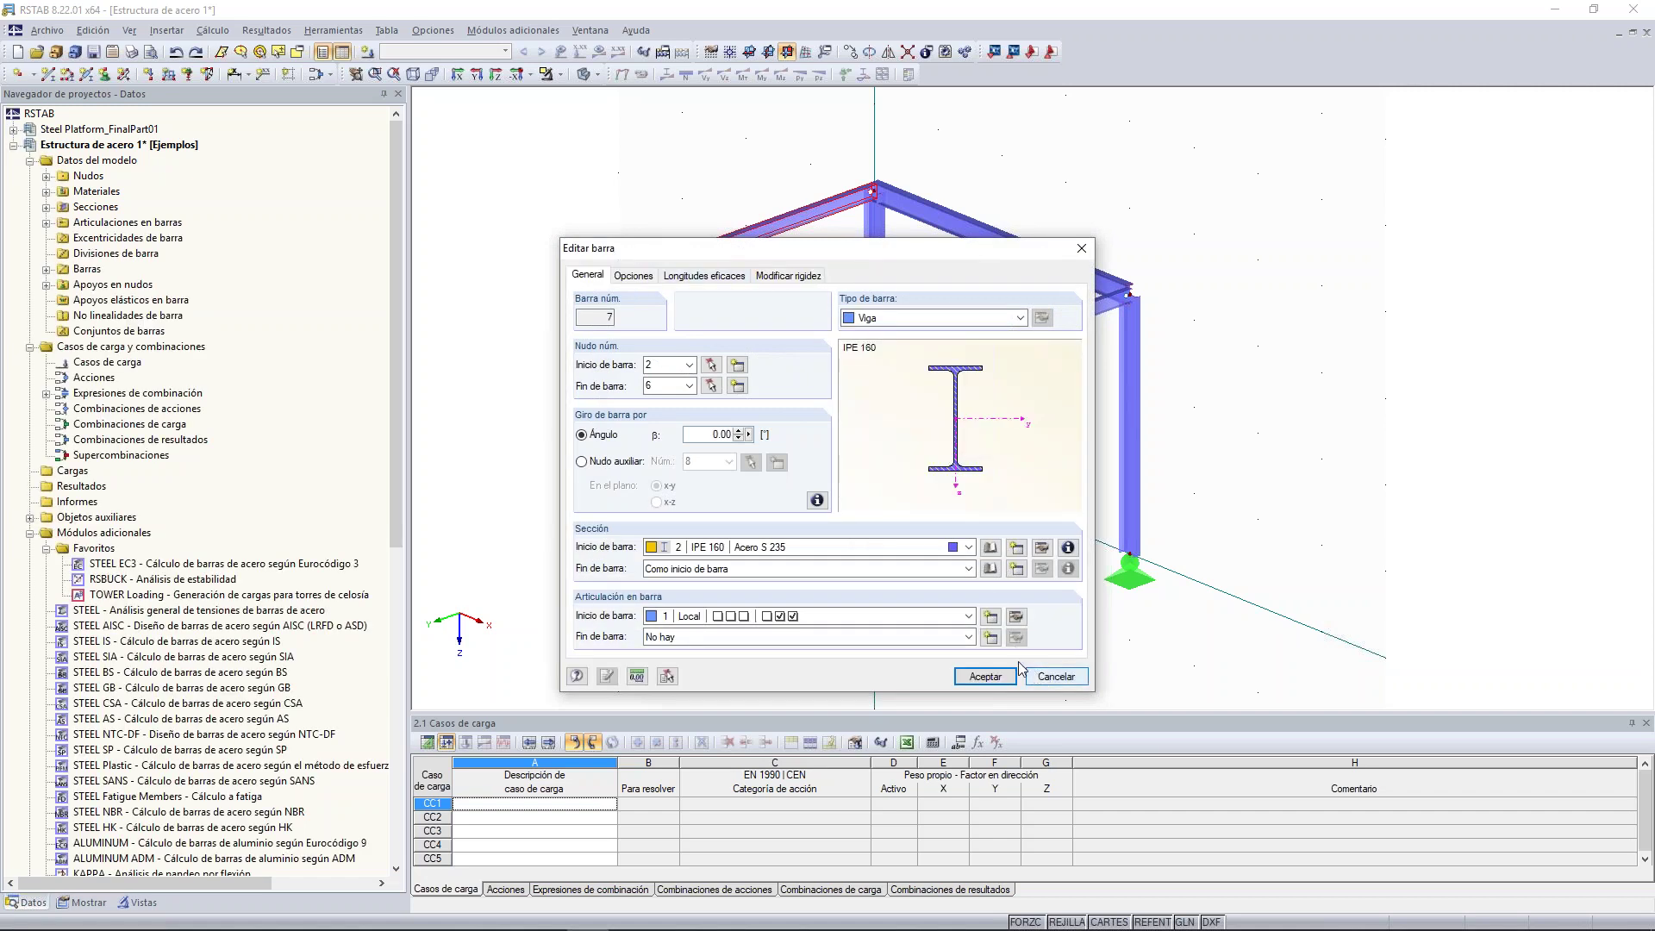
{"action": "left_click", "coordinate": [968, 638]}
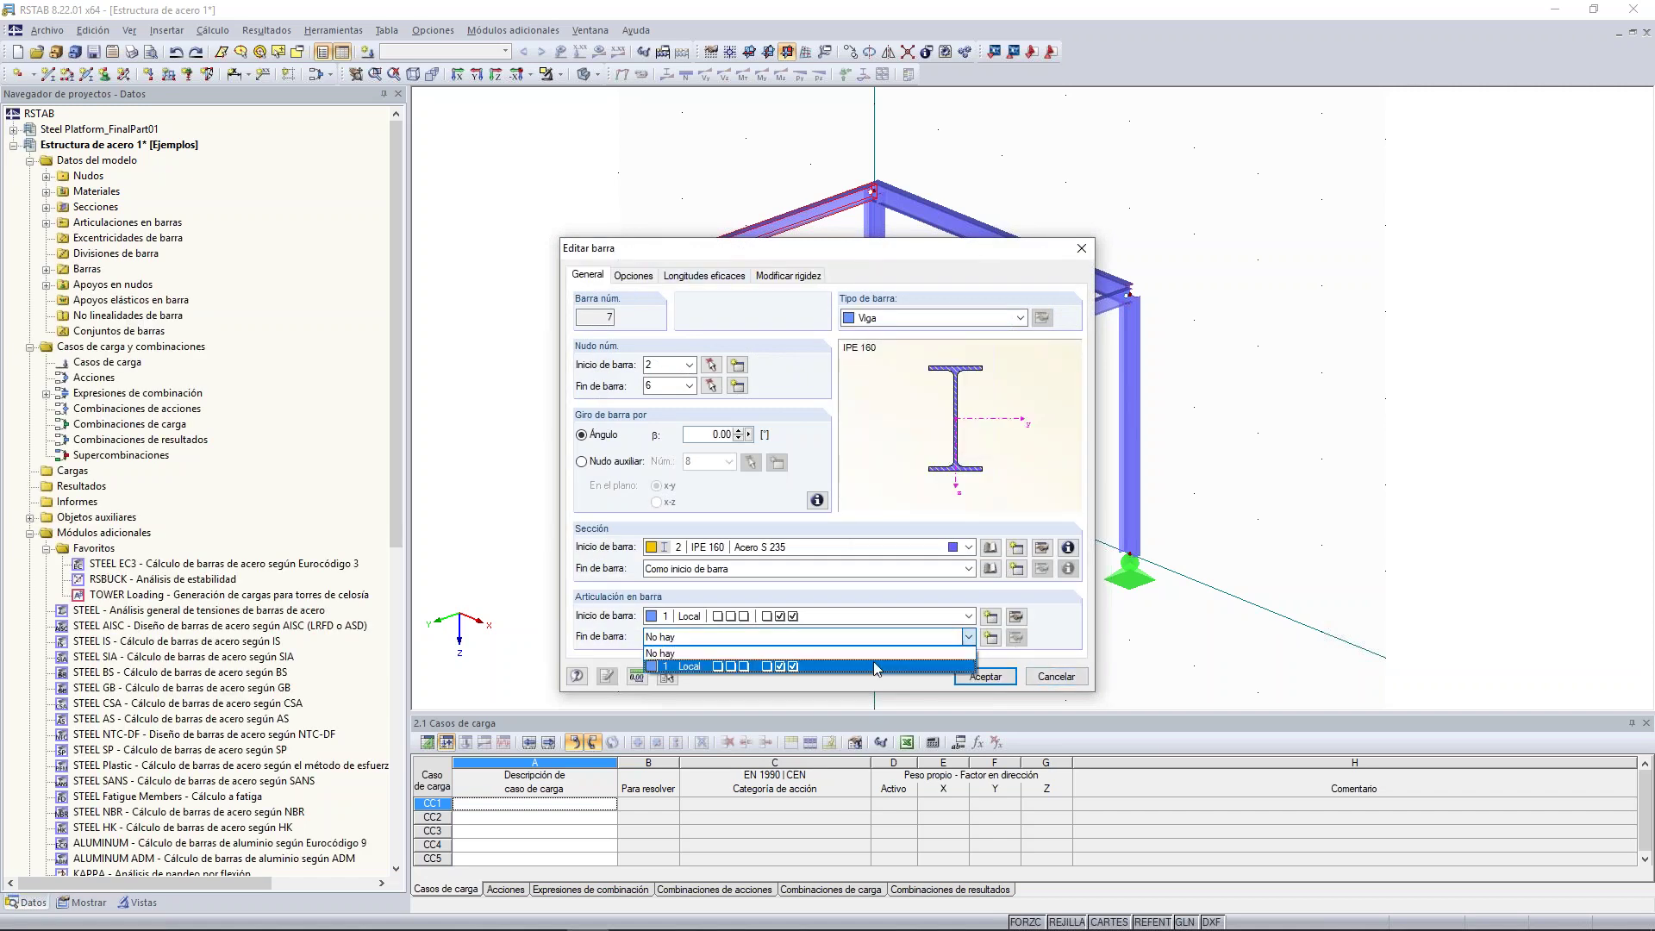
{"action": "left_click", "coordinate": [966, 672]}
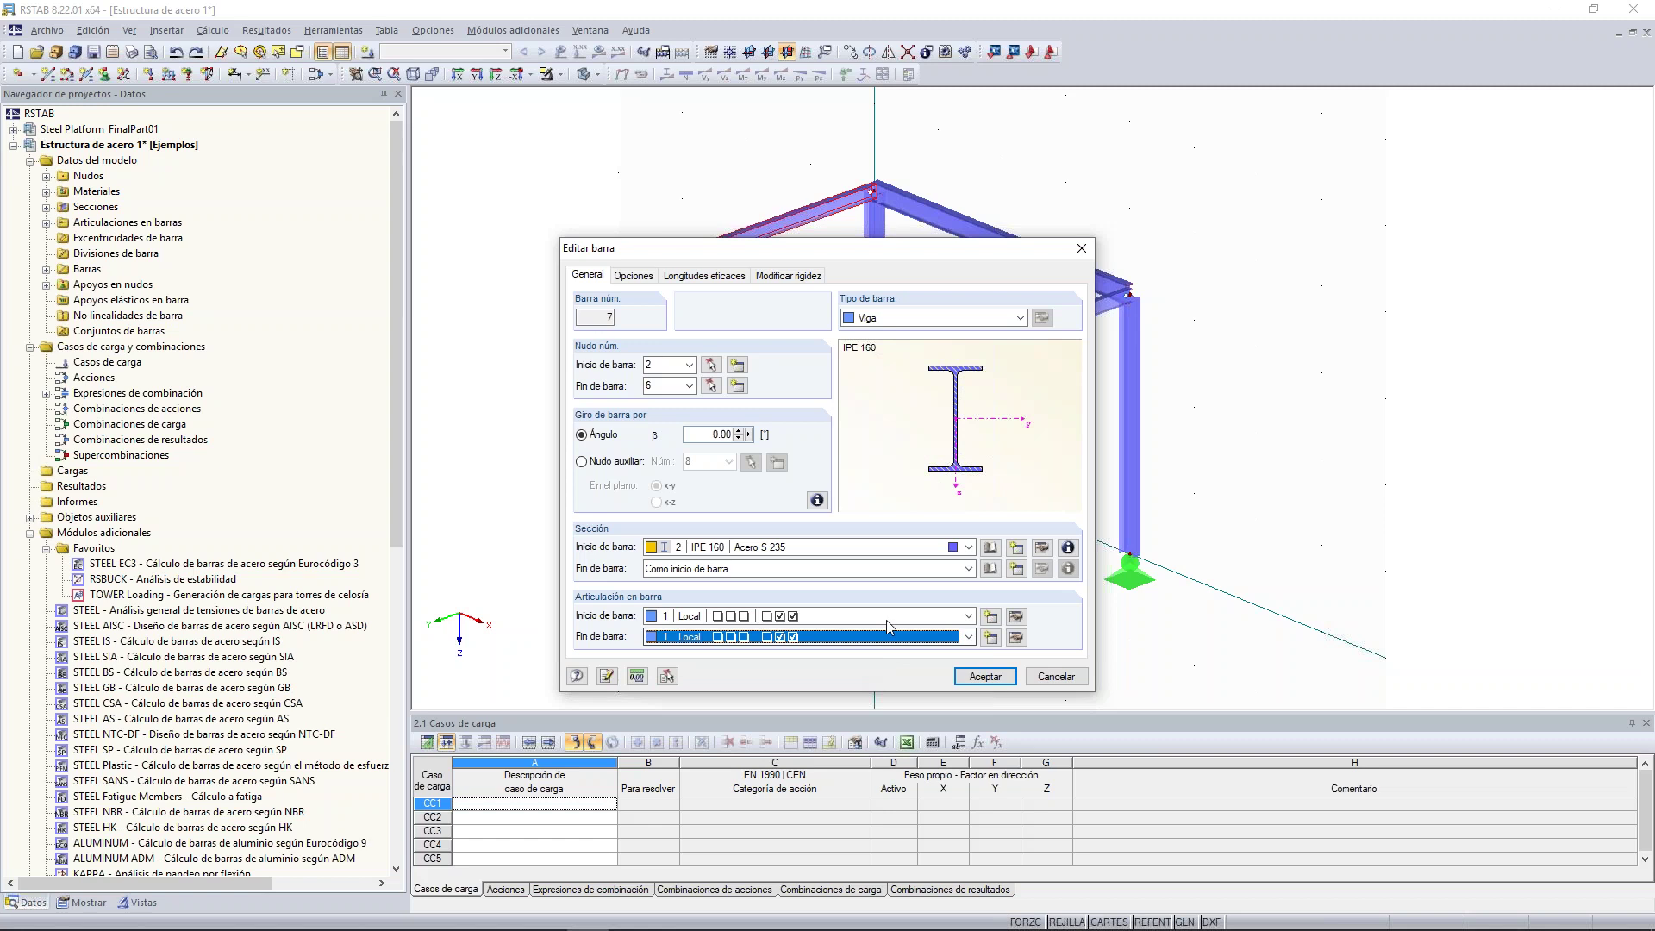
{"action": "left_click", "coordinate": [978, 677]}
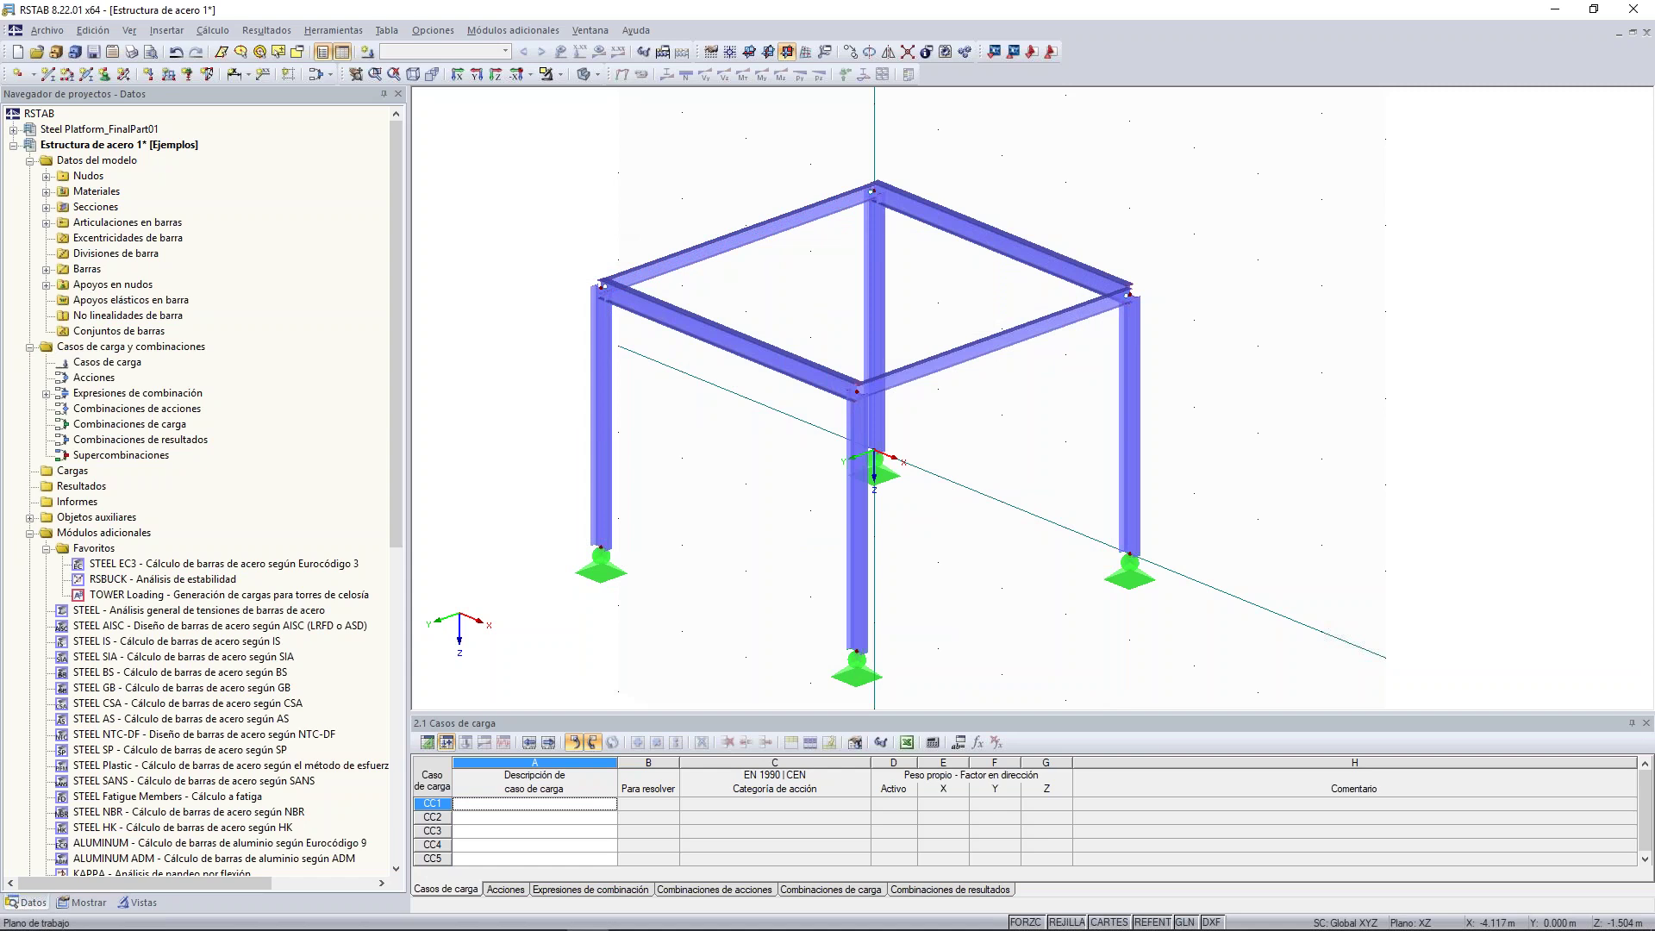
{"action": "left_click", "coordinate": [662, 262]}
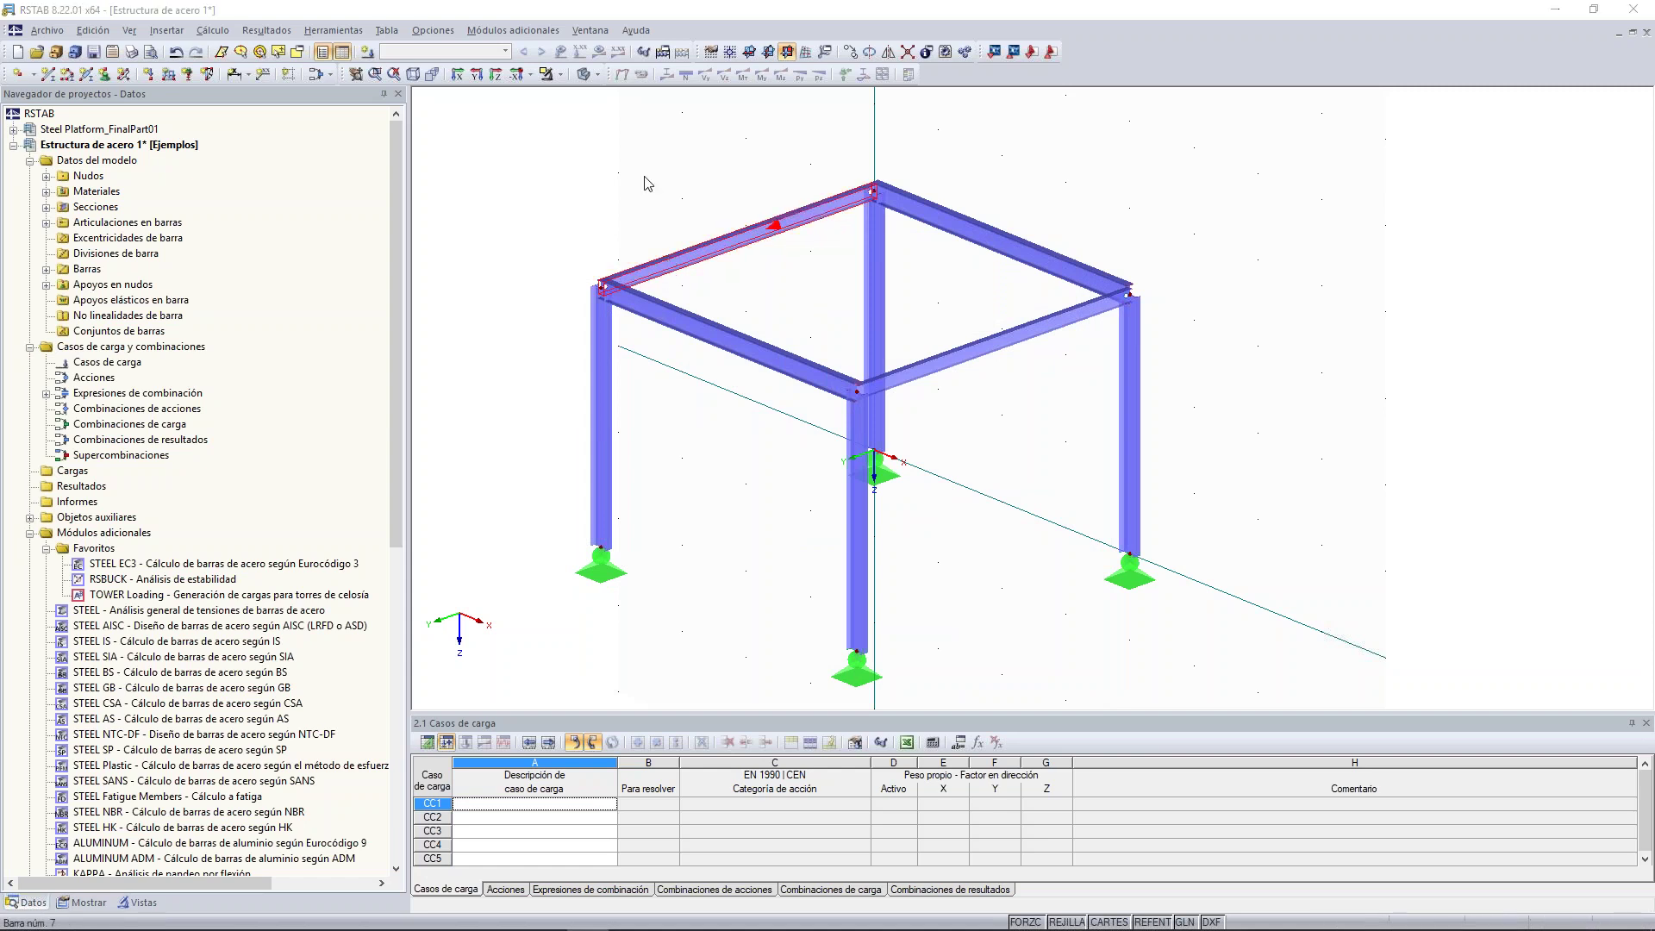
{"action": "double_click", "coordinate": [711, 244]}
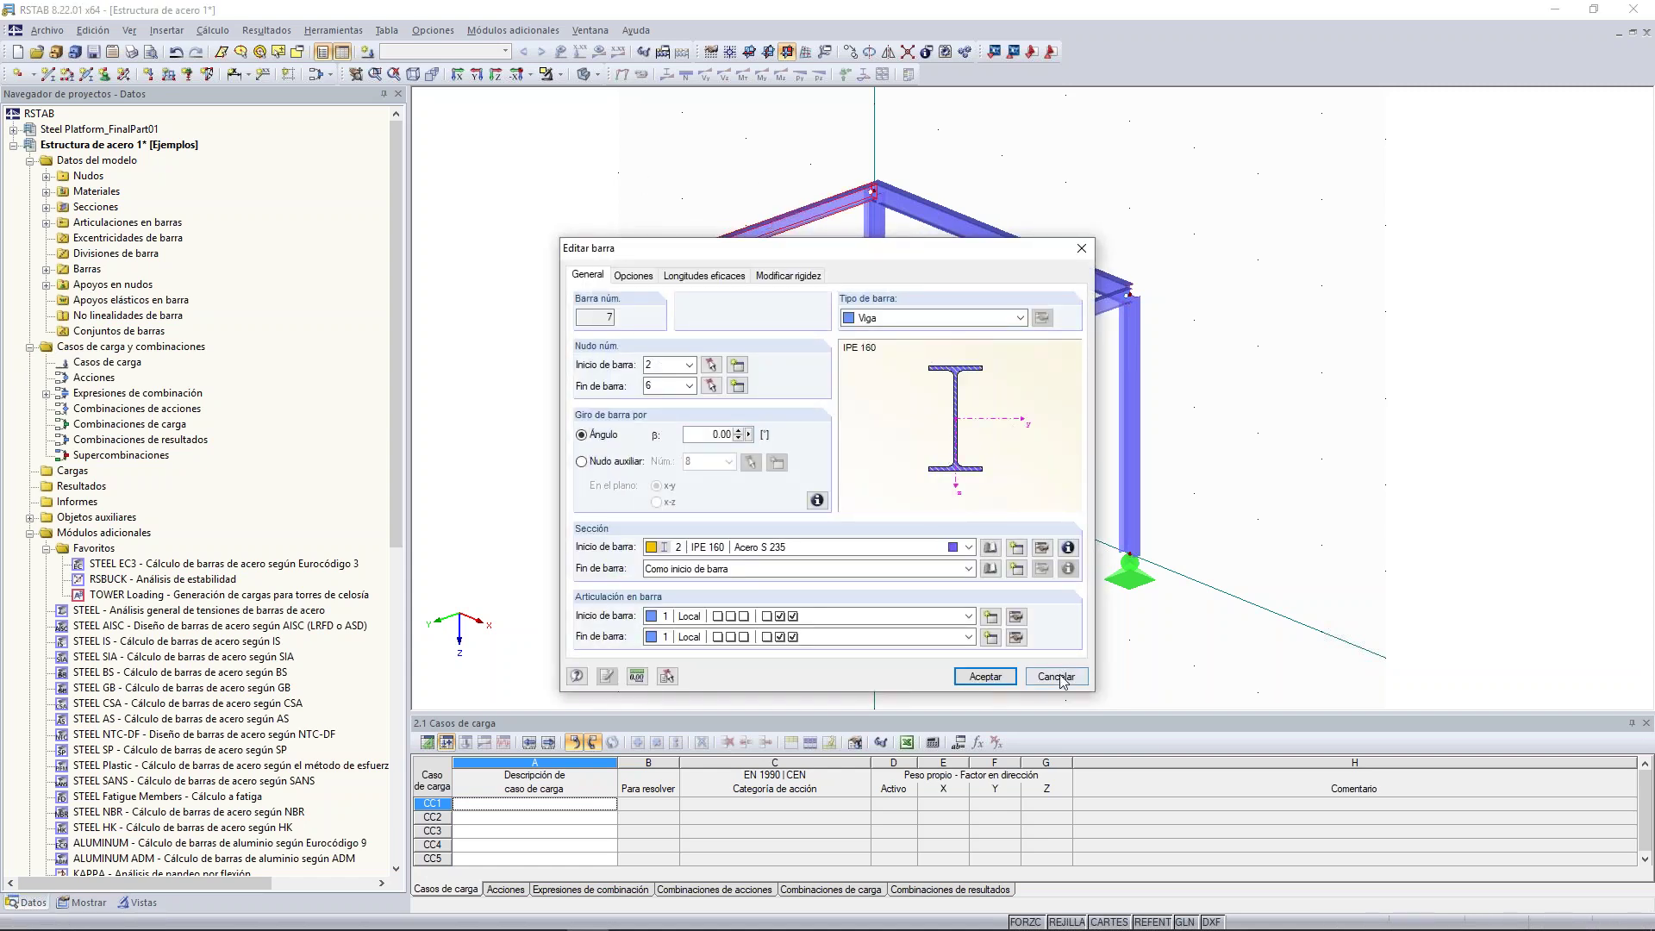
{"action": "left_click", "coordinate": [1057, 679]}
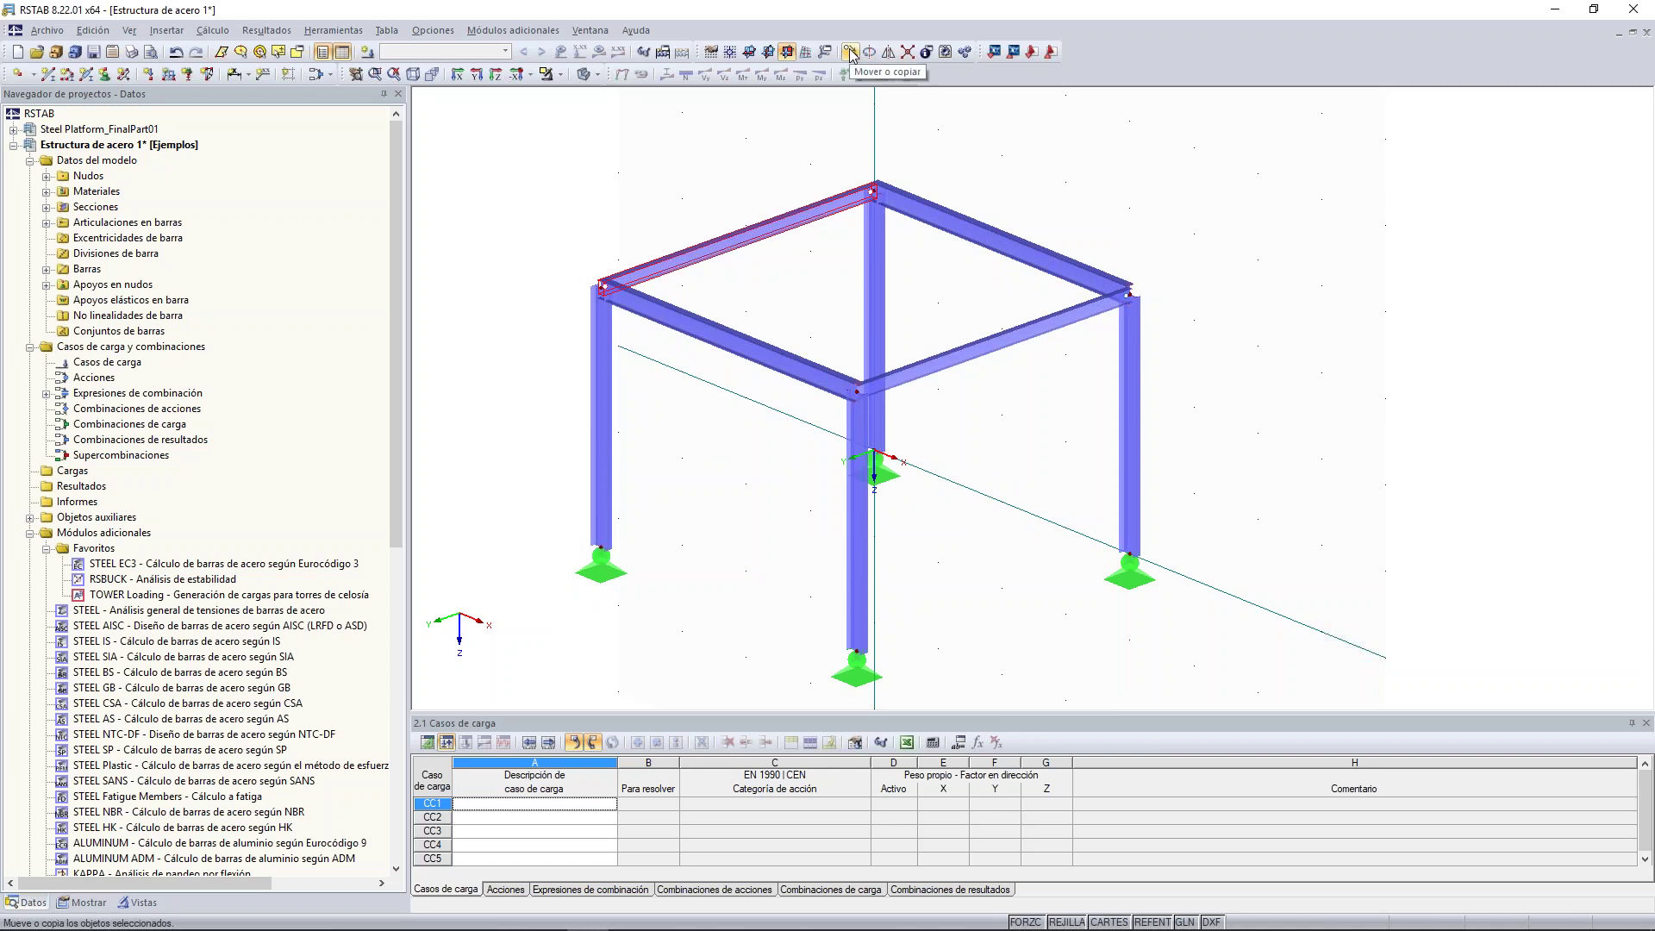
- Copy bar 7 four times towards X = 4 m with dX 1 m and dY 0 m
{"action": "left_click", "coordinate": [851, 54]}
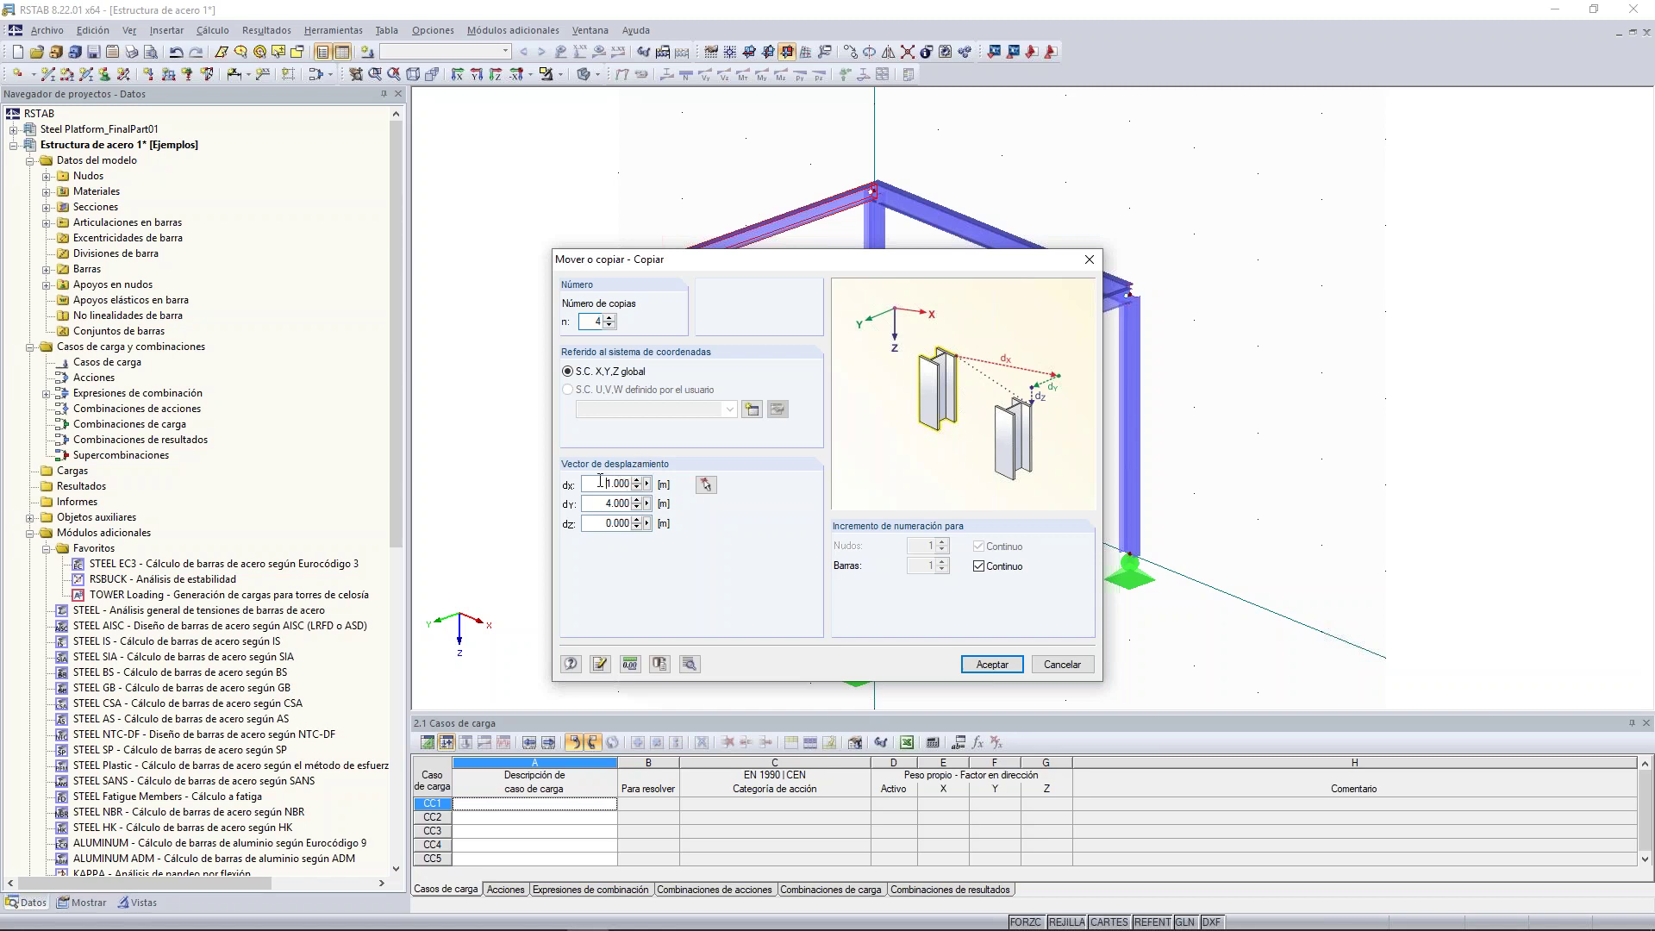
{"action": "left_click_drag", "start_coordinate": [772, 265], "coordinate": [475, 153]}
{"action": "double_click", "coordinate": [301, 398]}
{"action": "type", "text": "0"}
{"action": "left_click", "coordinate": [690, 560]}
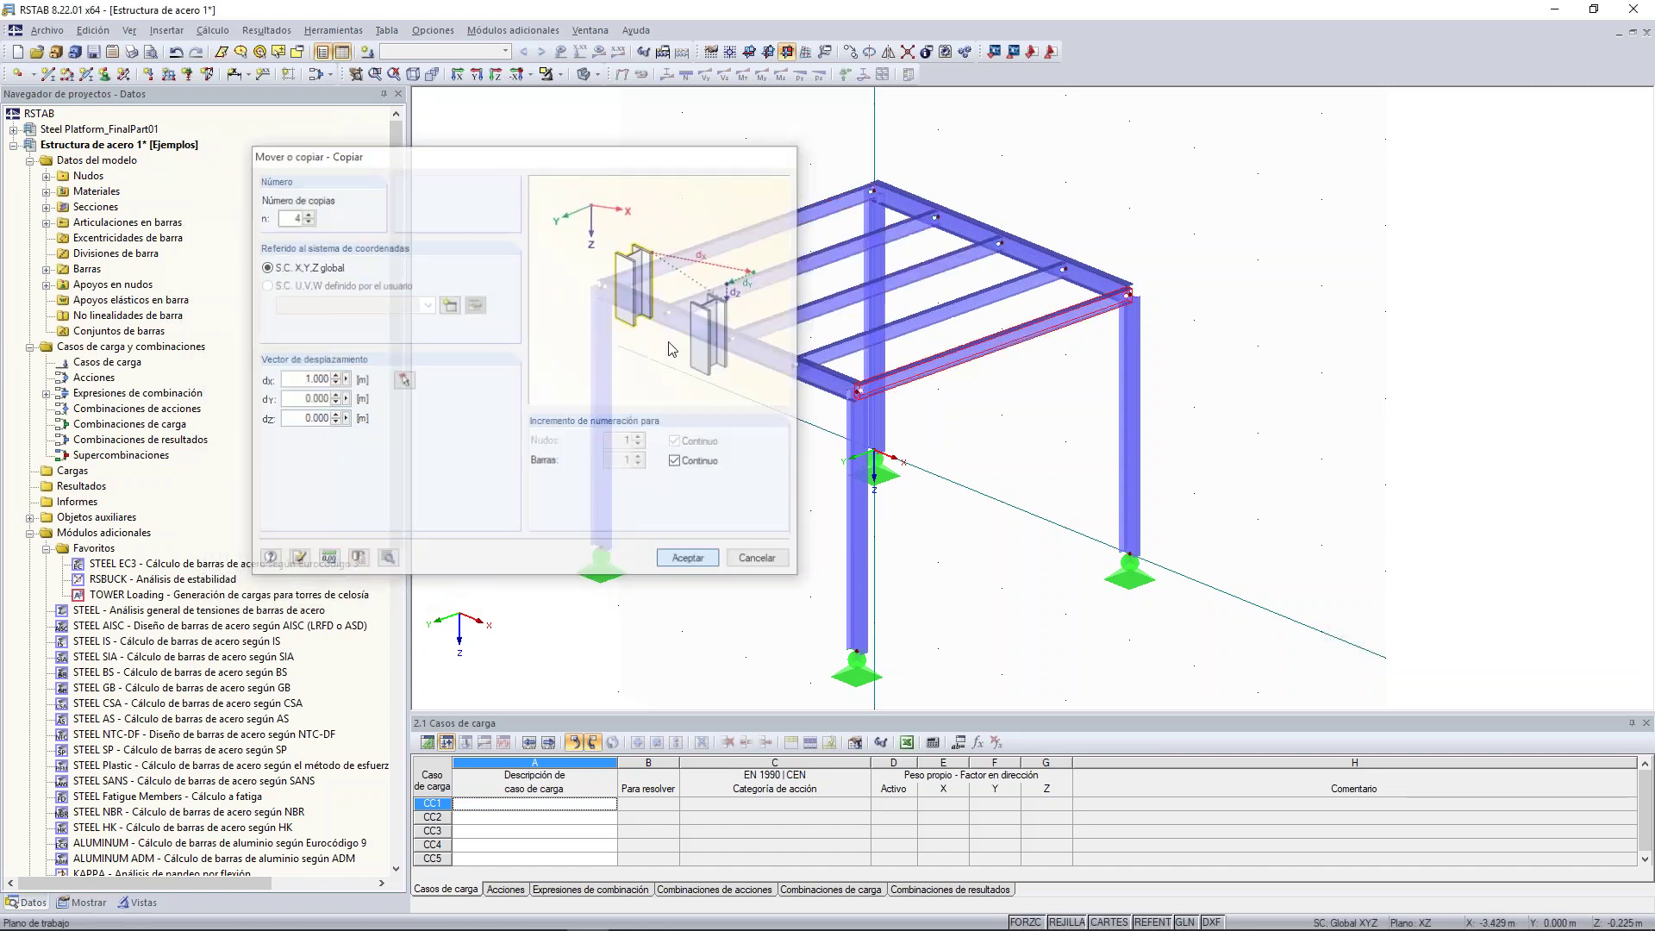
- Create a continuous bar set named Viga 1 from beam segments 2, 10, 13 and 16 of the portal frame at Y = 0
{"action": "mouse_move", "coordinate": [690, 198]}
{"action": "middle_mouse_down", "text": "ctrl"}
{"action": "mouse_move", "coordinate": [572, 177]}
{"action": "mouse_move", "coordinate": [702, 222]}
{"action": "mouse_move", "coordinate": [685, 293]}
{"action": "middle_mouse_up", "text": "ctrl"}
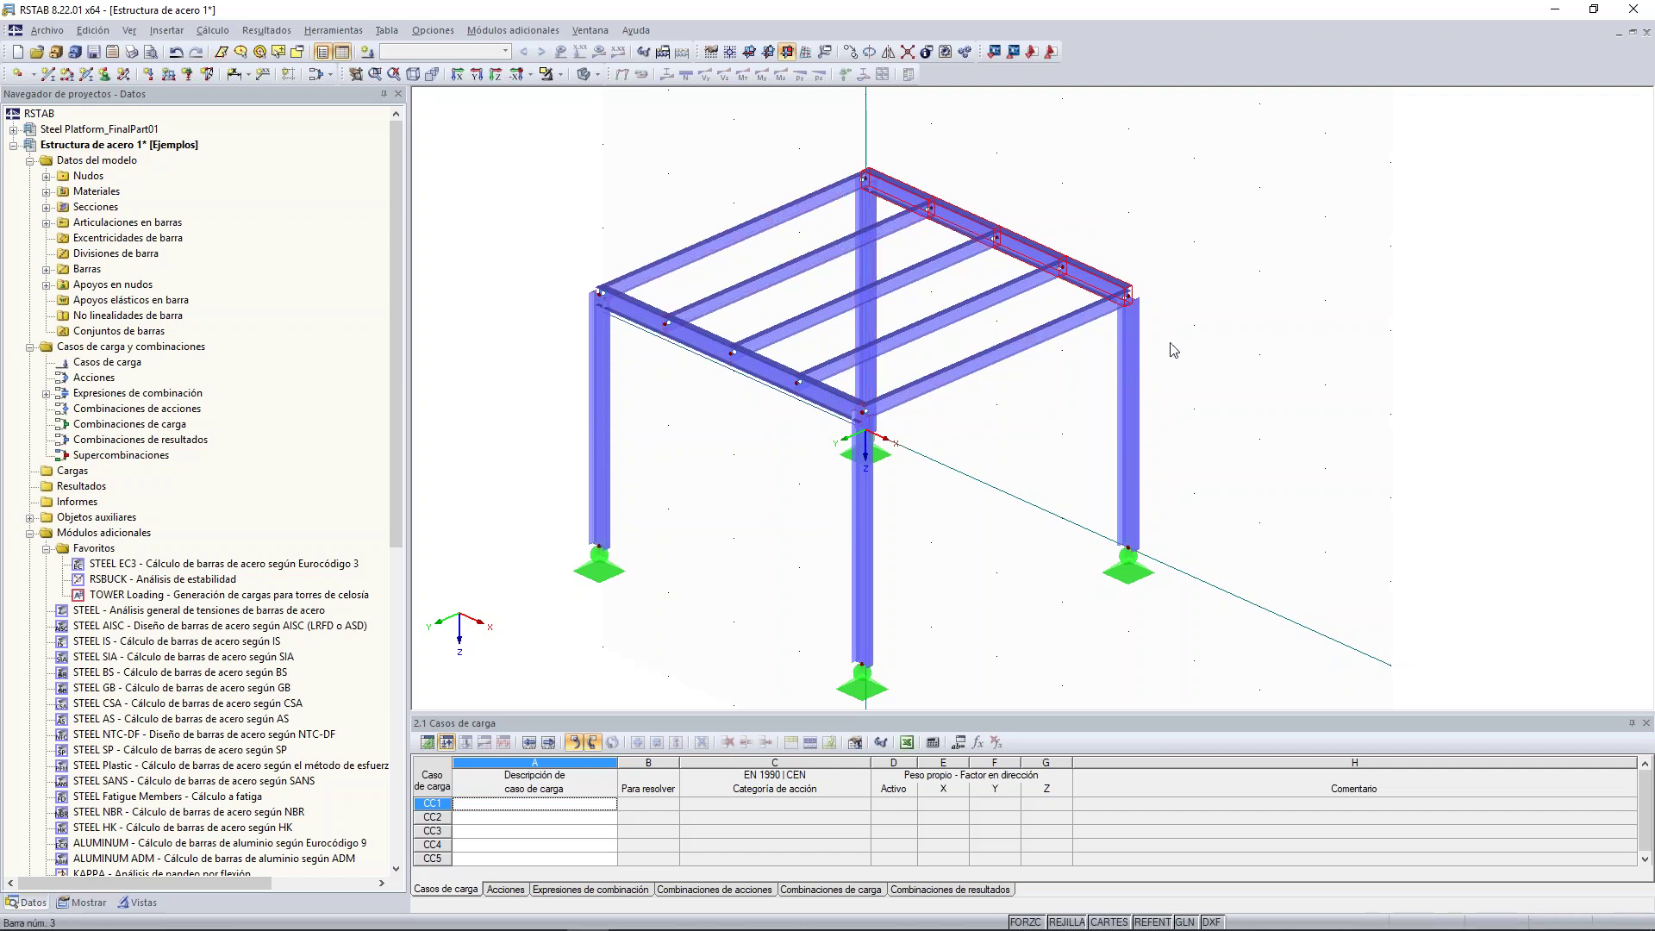
{"action": "right_click", "coordinate": [966, 222]}
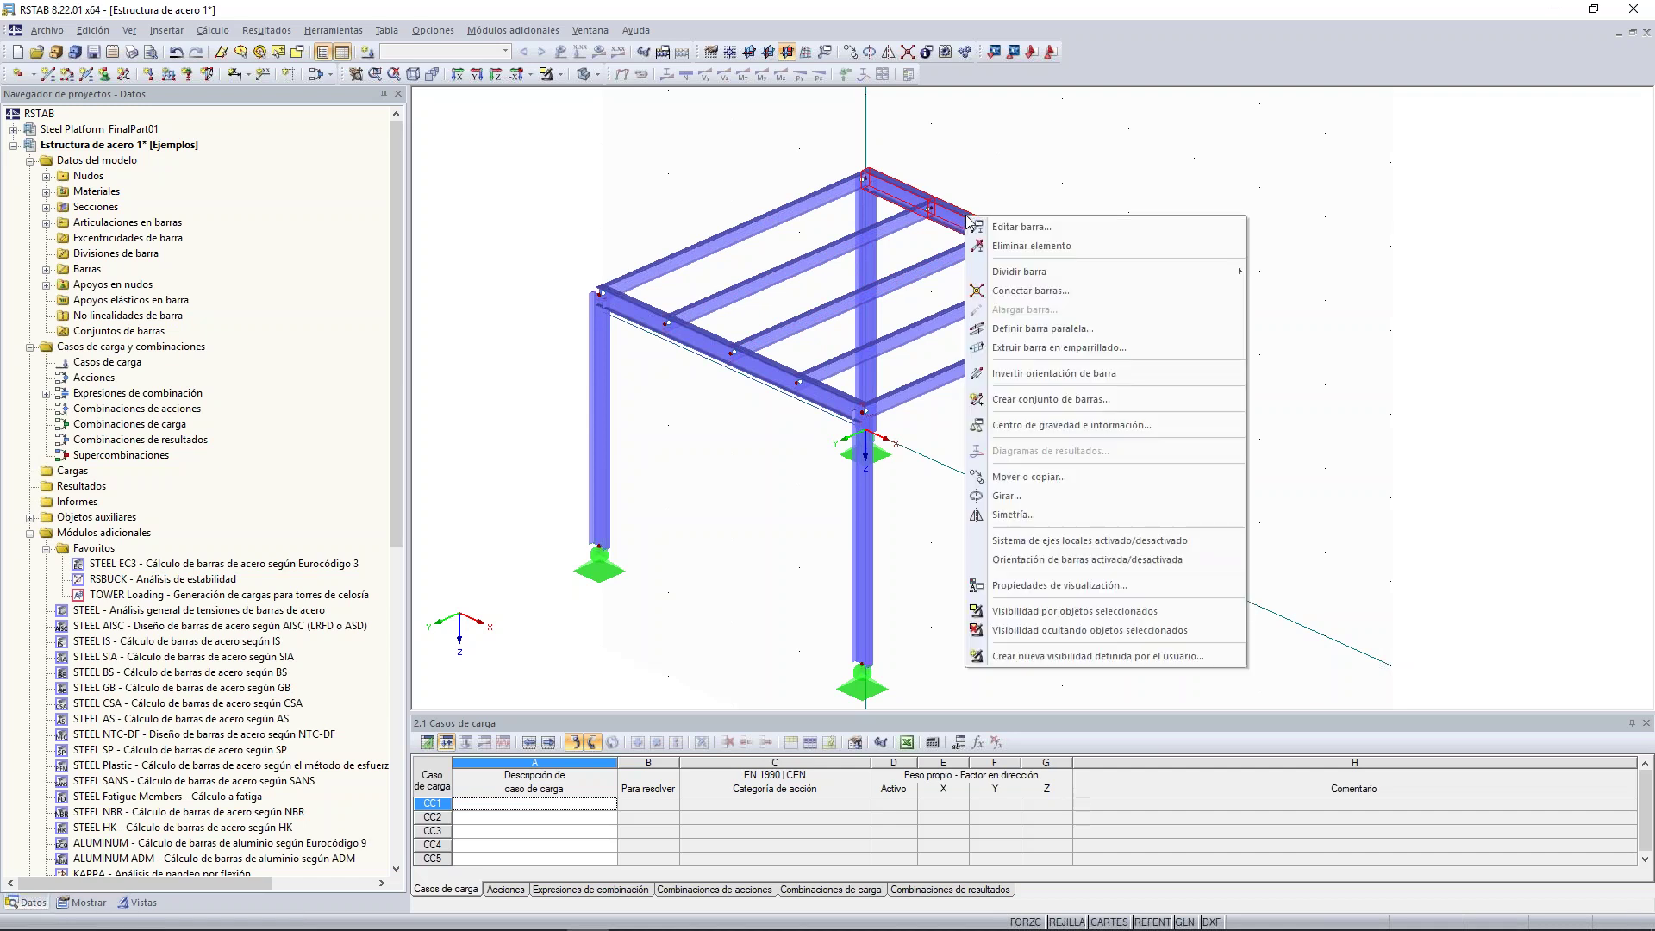
{"action": "left_click", "coordinate": [1069, 400]}
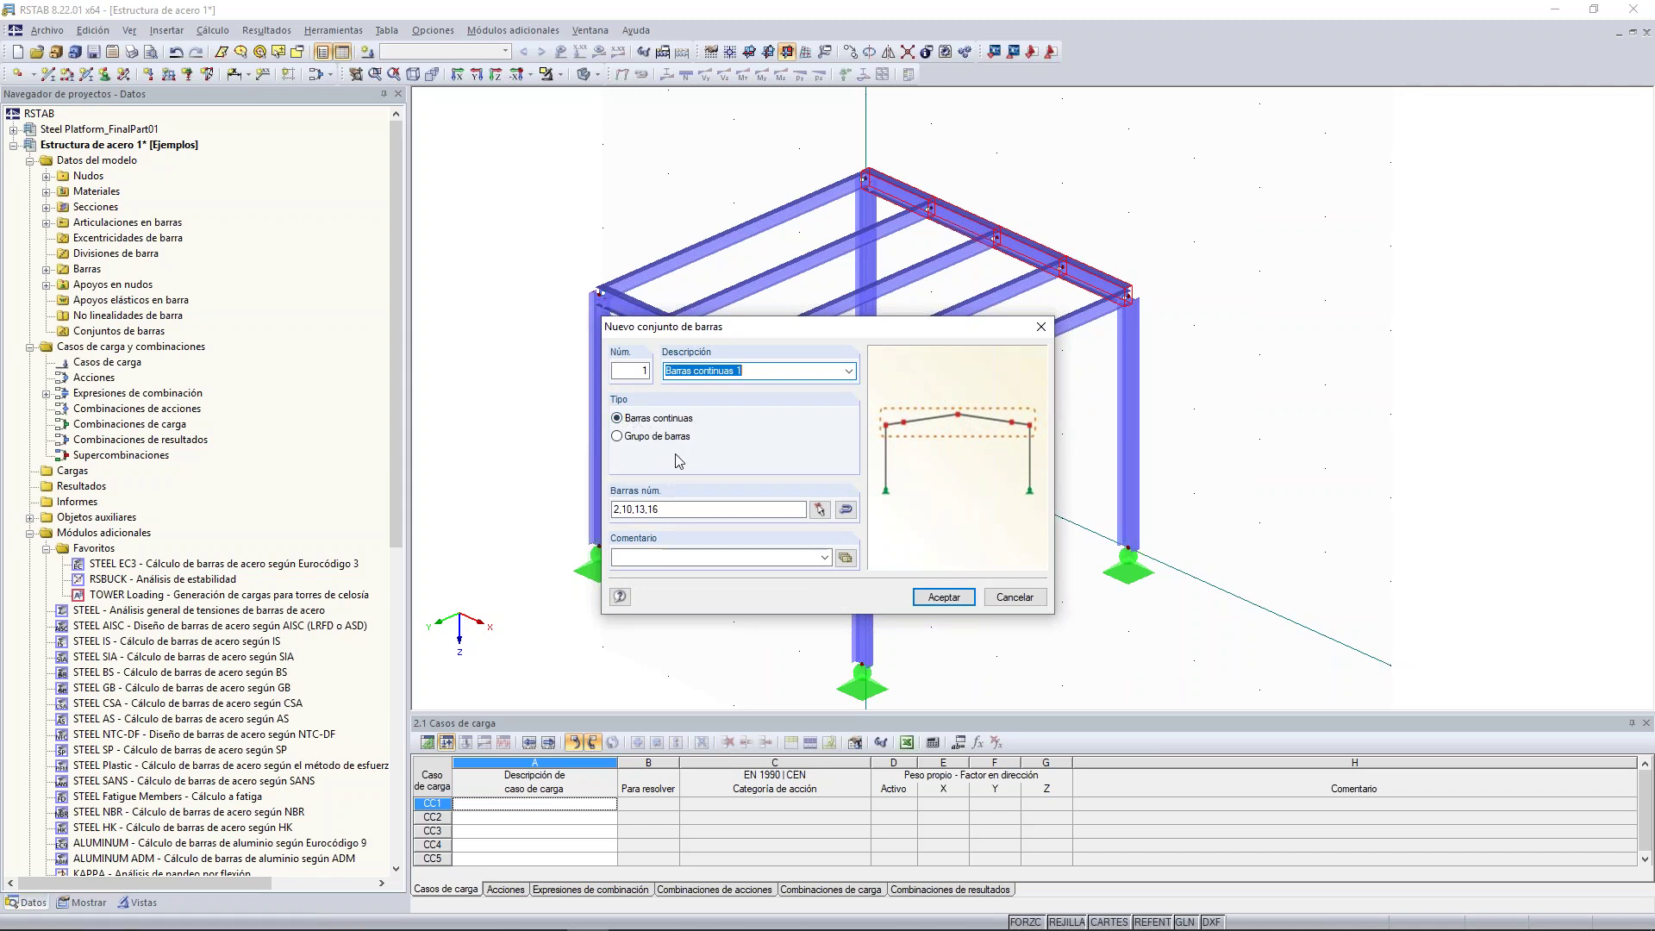
{"action": "left_click", "coordinate": [617, 438]}
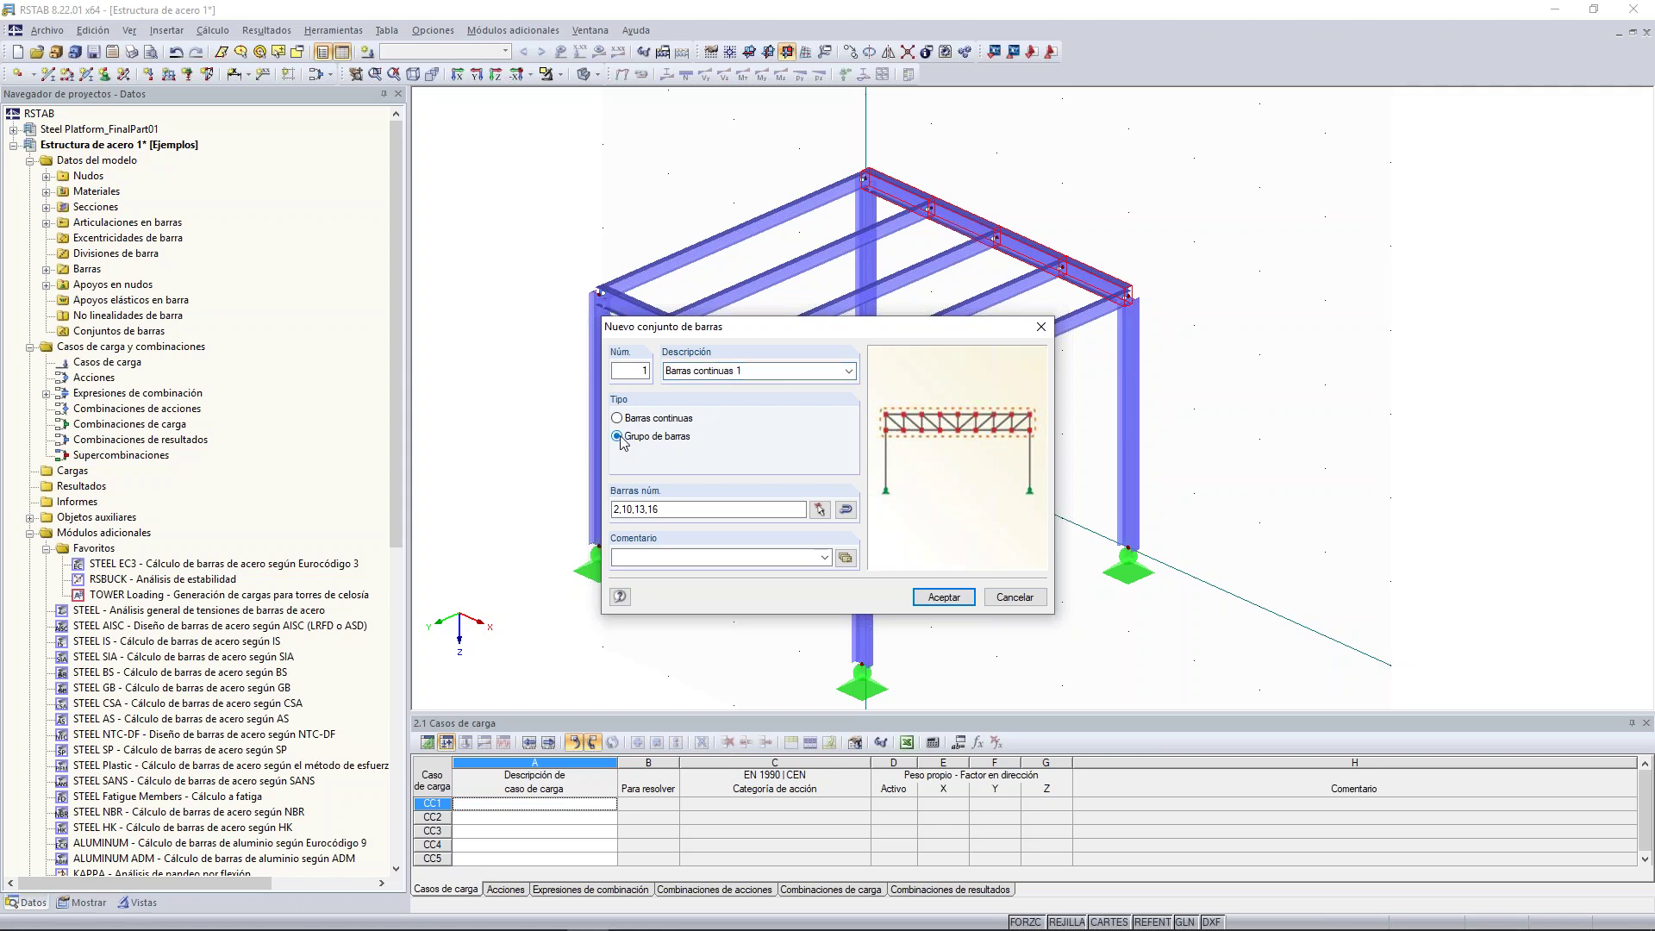
{"action": "left_click", "coordinate": [618, 419]}
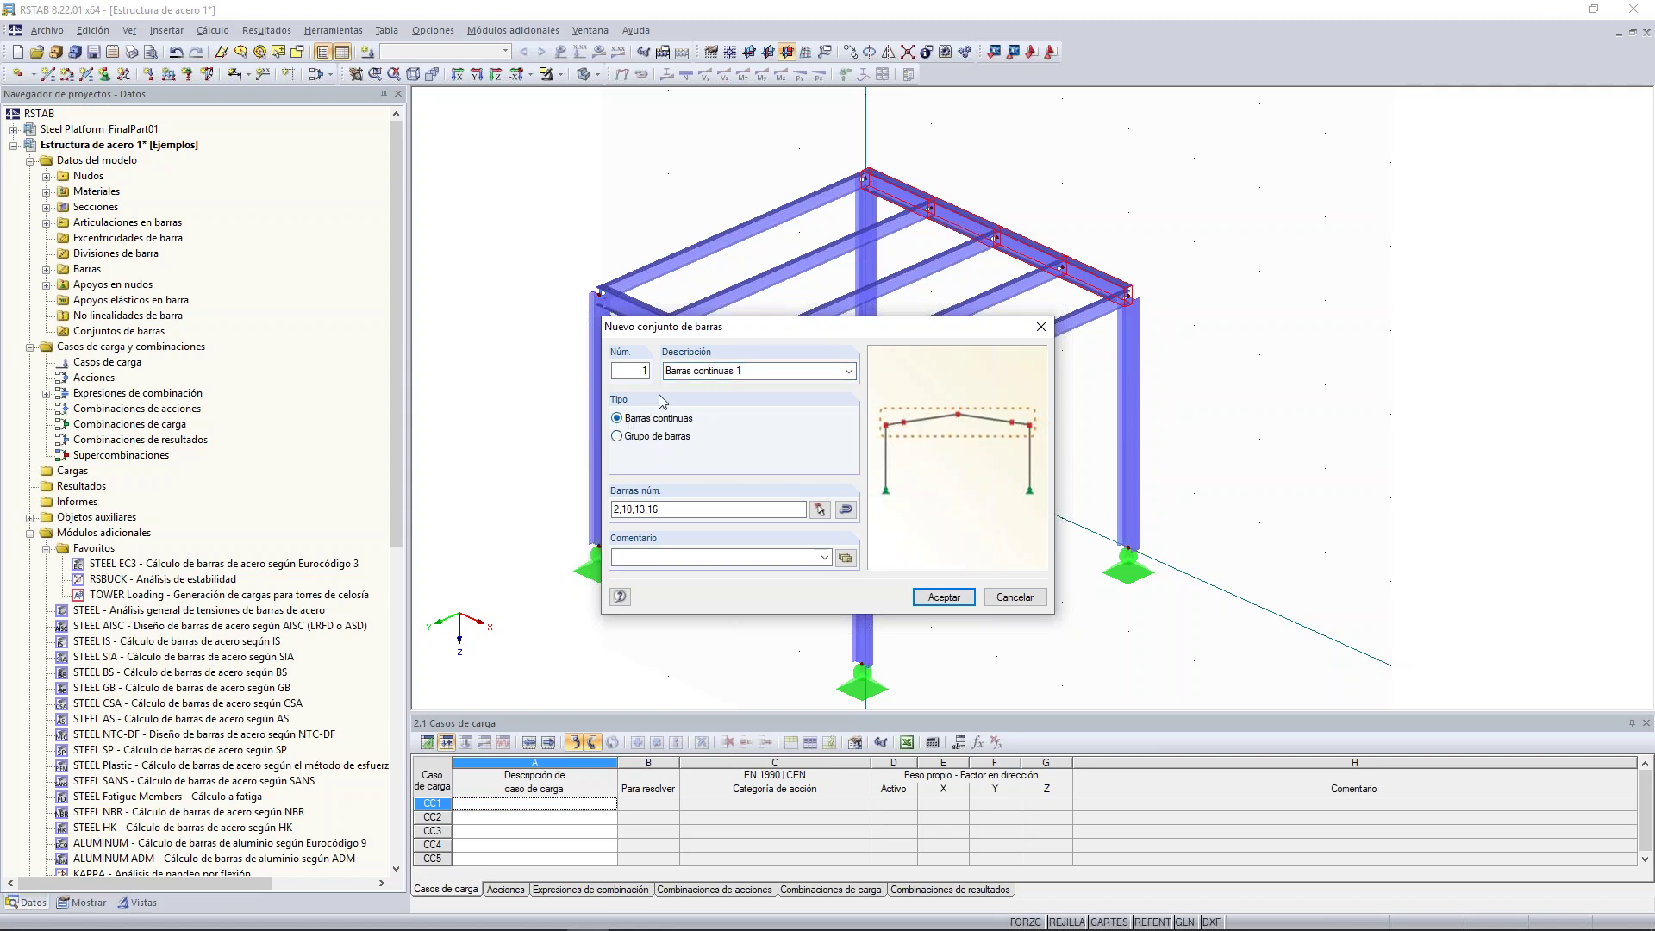
{"action": "left_click", "coordinate": [752, 371]}
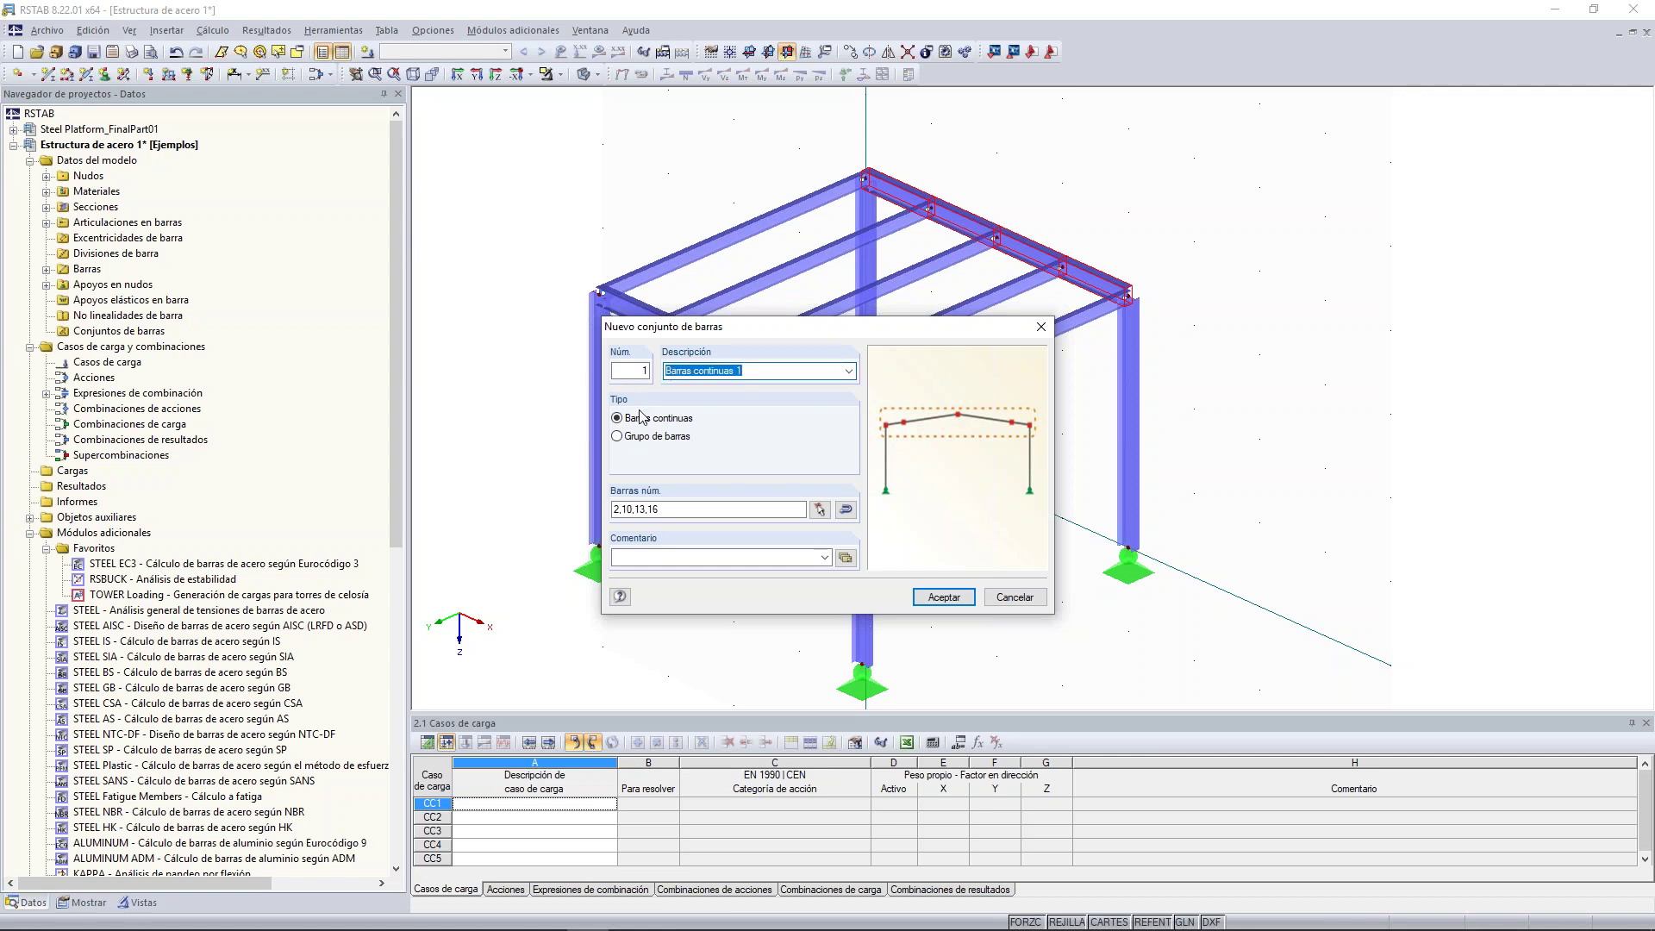
{"action": "type", "text": "Viga"}
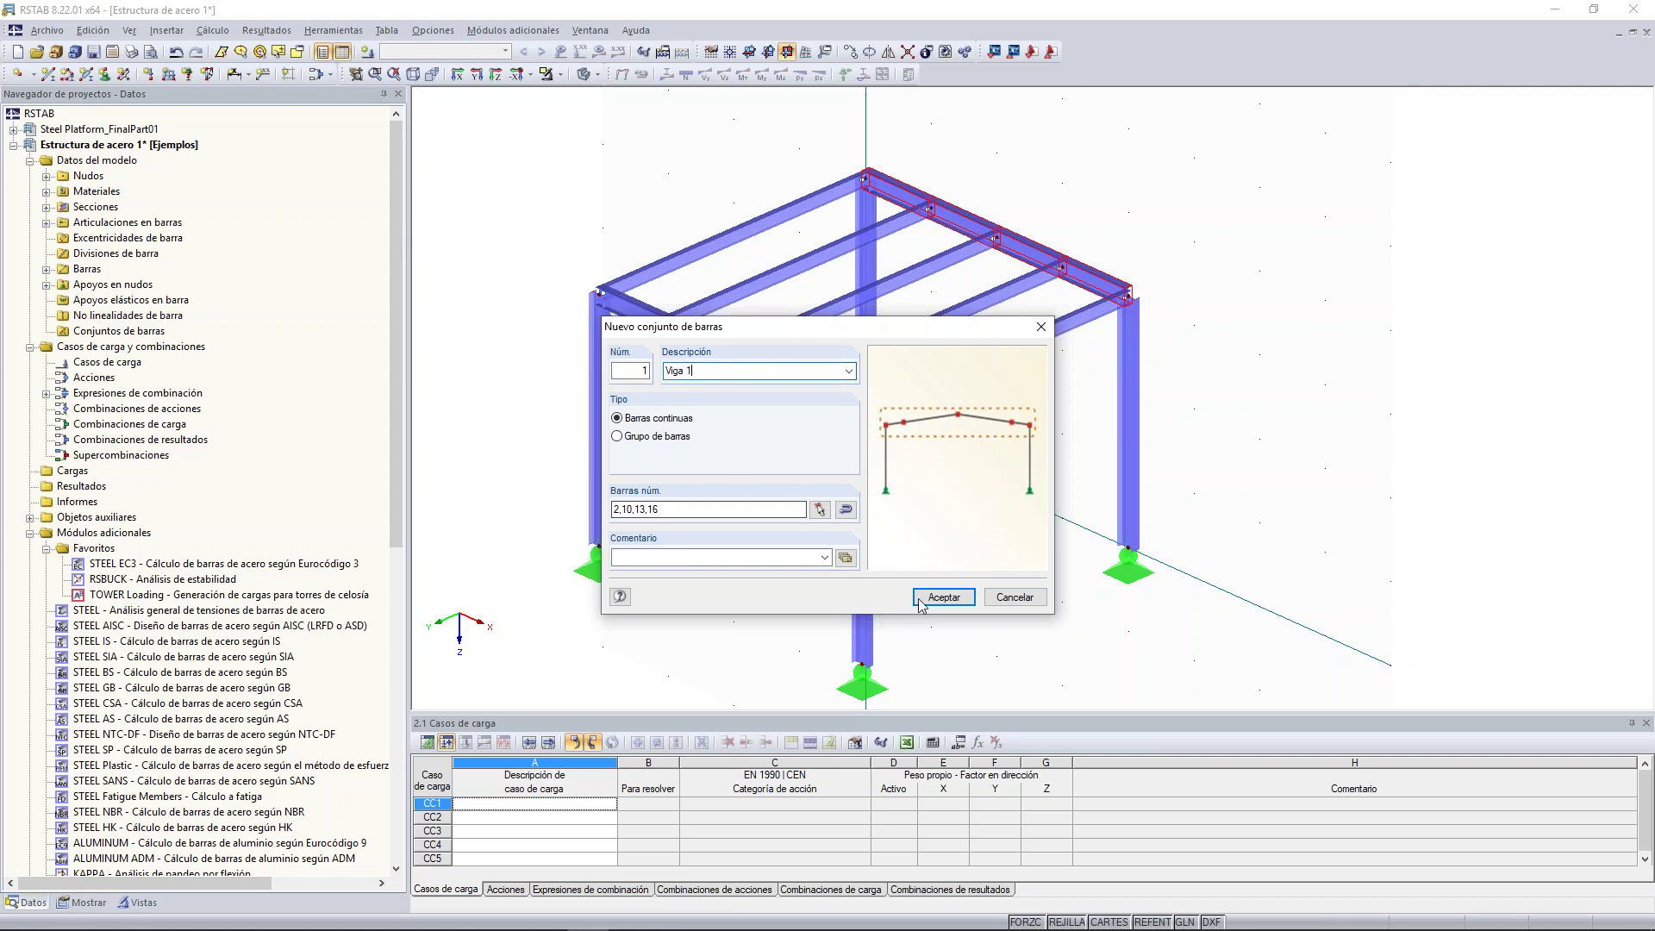
{"action": "left_click", "coordinate": [944, 596]}
- Create a continuous bar set named Viga 2 from beam segments 5, 11, 14 and 17 of the second portal frame
{"action": "scroll", "coordinate": [645, 324], "scroll_direction": "up", "scroll_amount": 1}
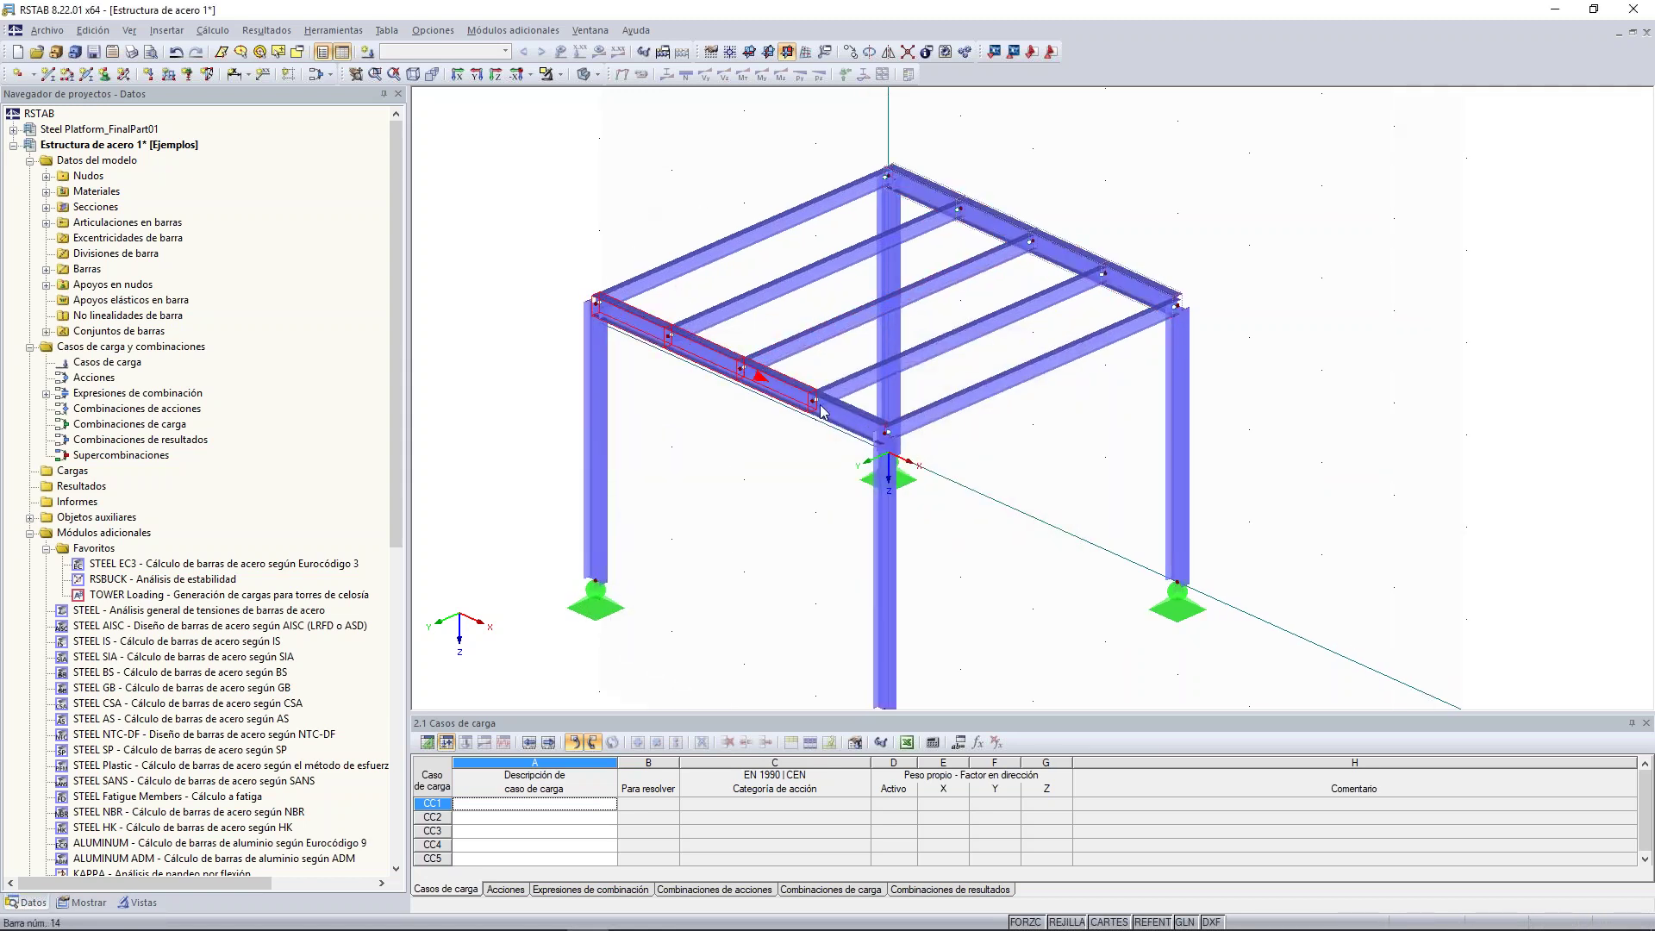
{"action": "right_click", "coordinate": [782, 381]}
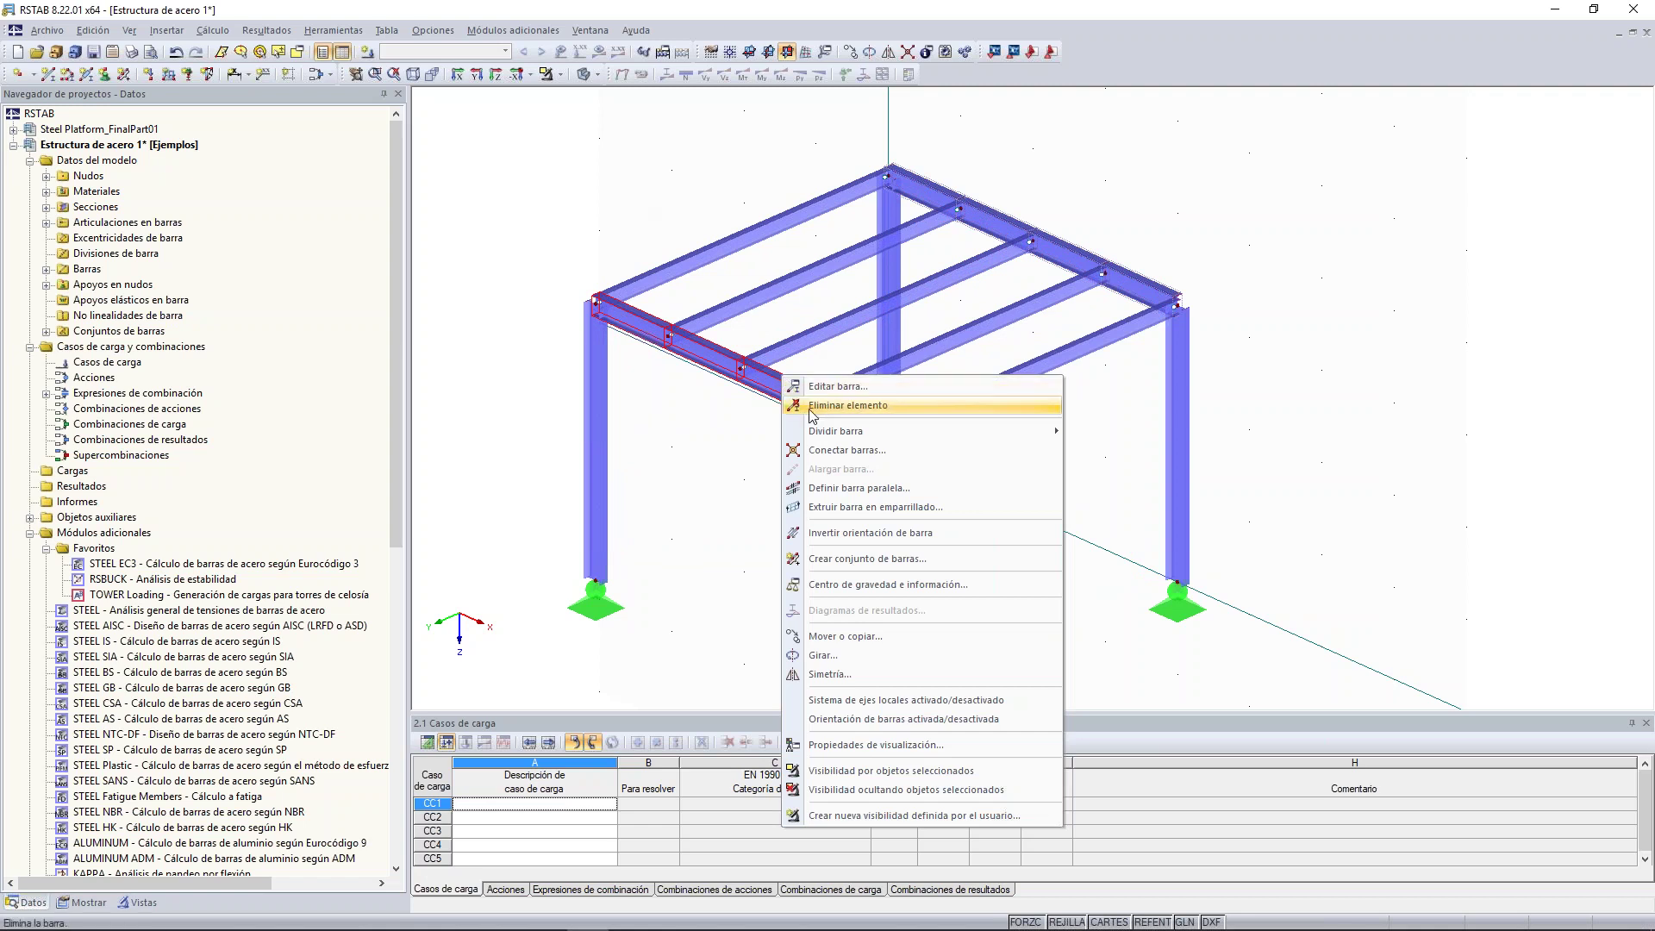
{"action": "left_click", "coordinate": [868, 558]}
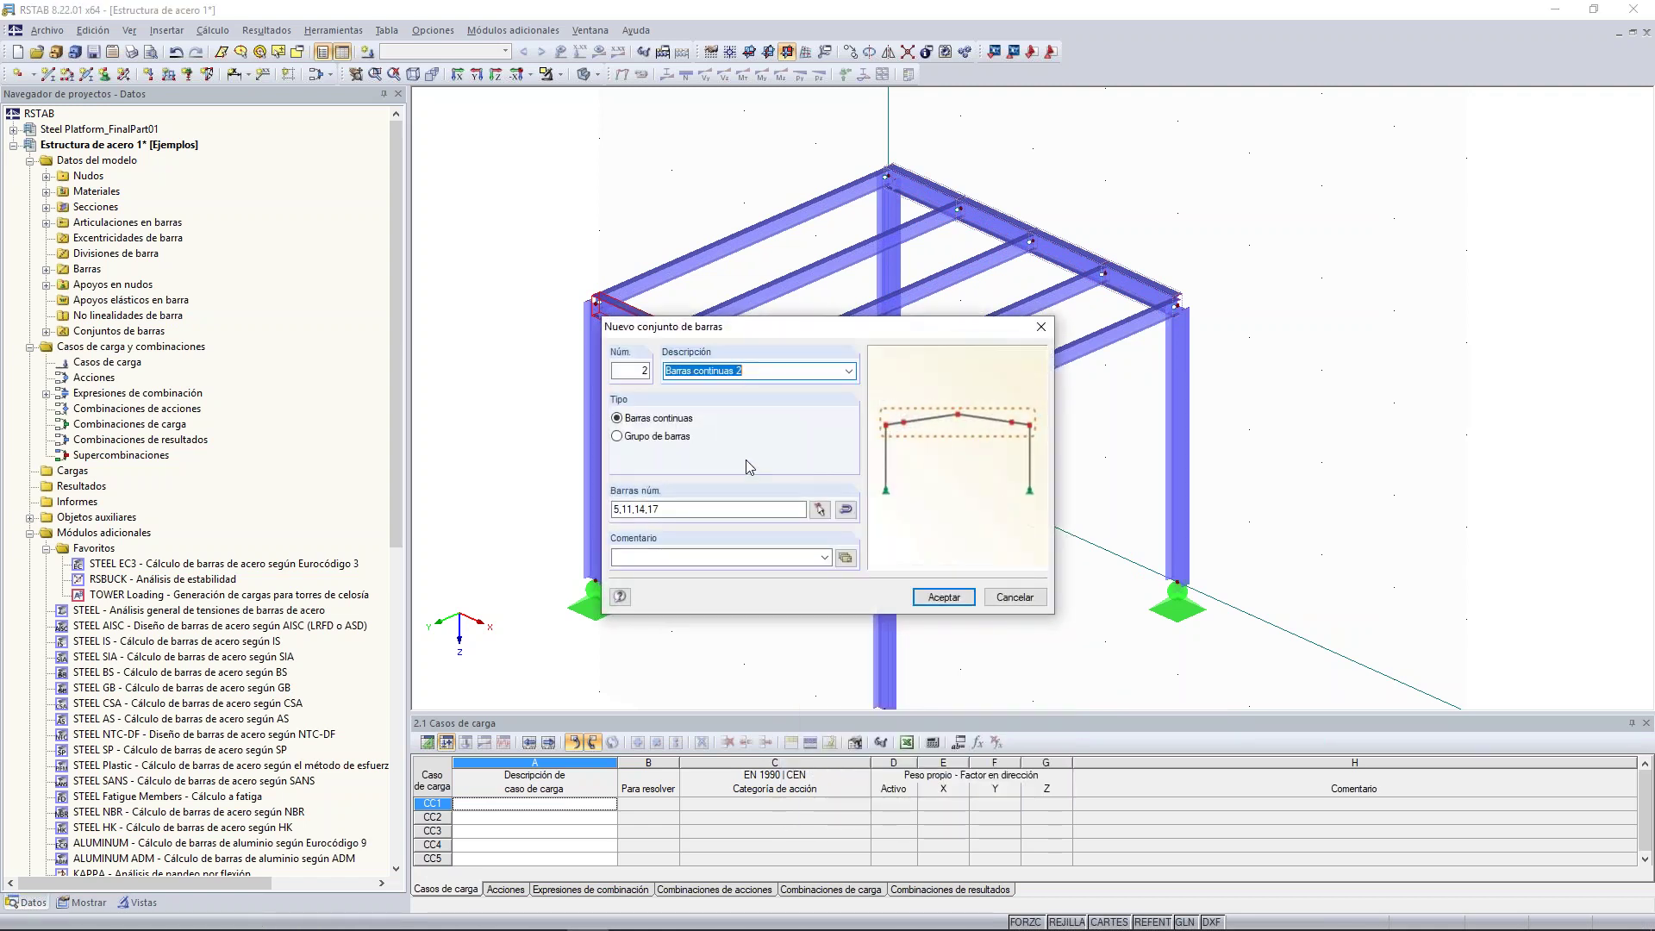
{"action": "type", "text": "Viga 2"}
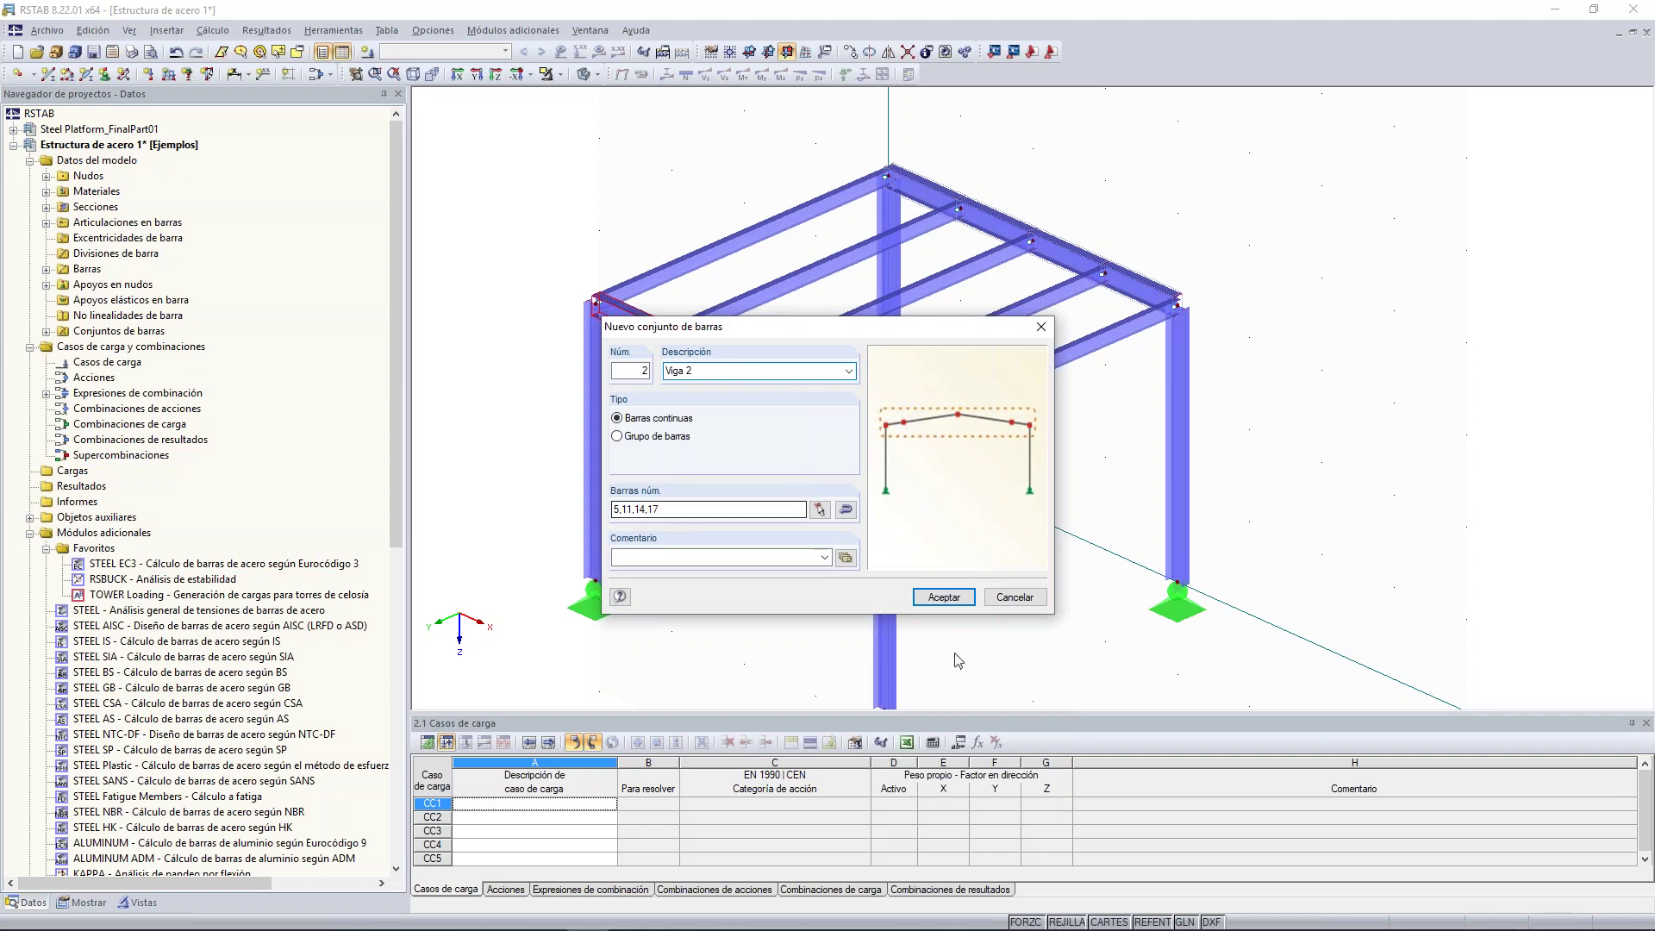
{"action": "left_click", "coordinate": [944, 597]}
- Copy the second portal frame together with its connecting bars twice along Y, one bay apart from node to node, to form three bays
{"action": "middle_click_drag", "start_coordinate": [501, 214], "coordinate": [732, 167], "text": "ctrl"}
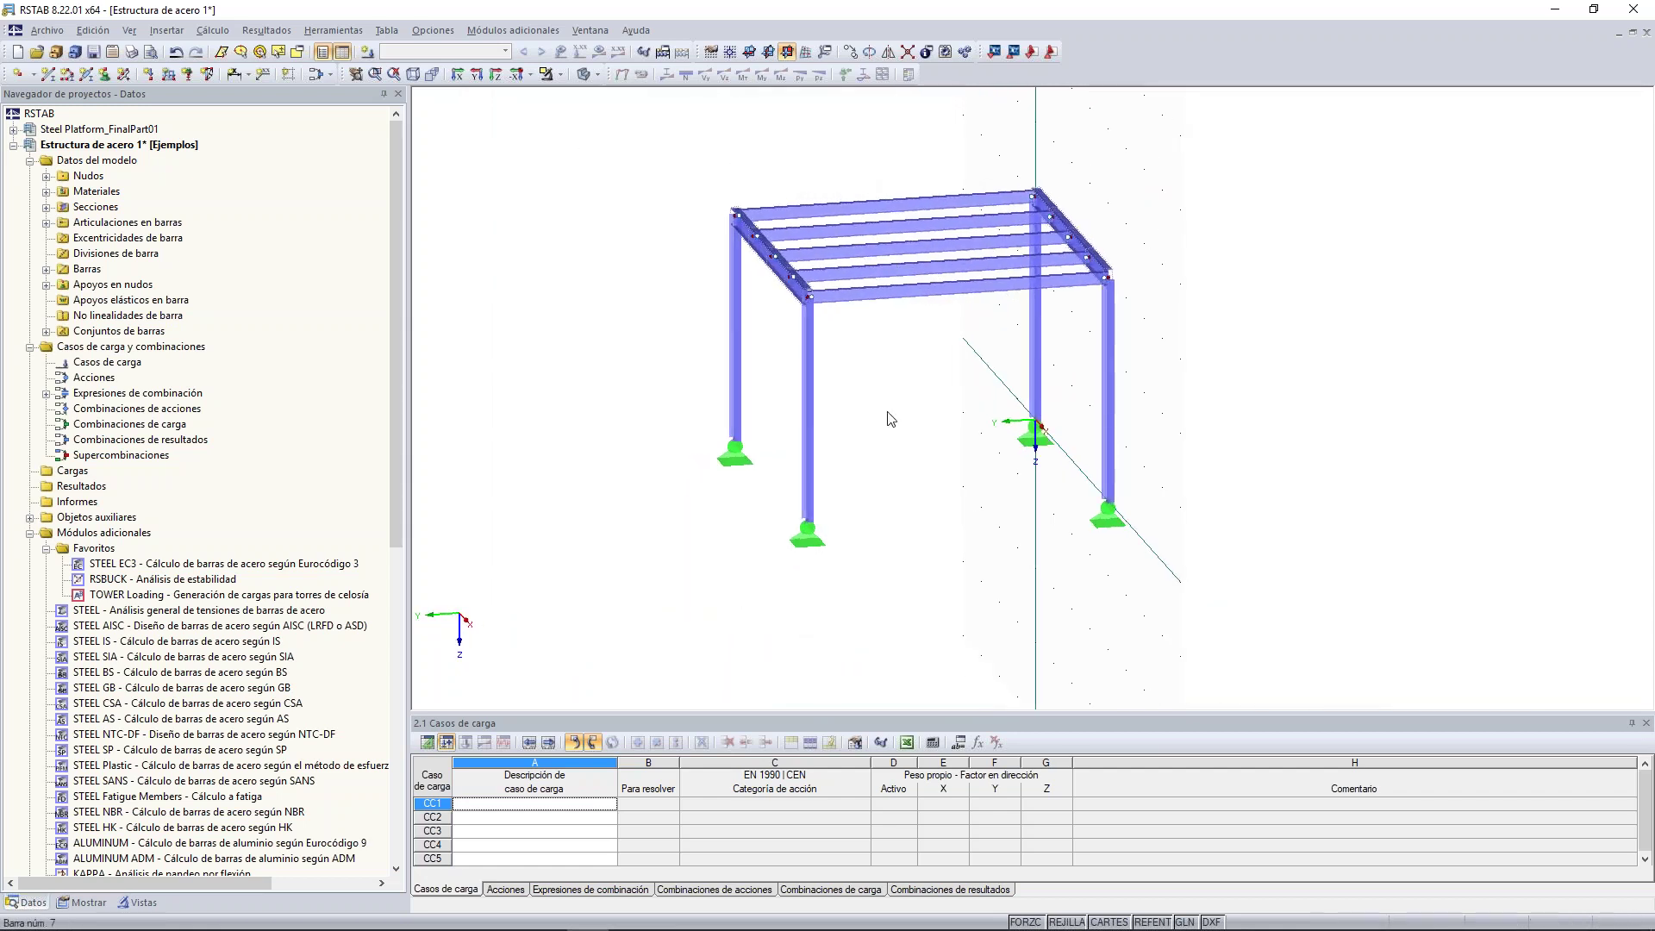
{"action": "left_click_drag", "start_coordinate": [974, 660], "coordinate": [635, 147]}
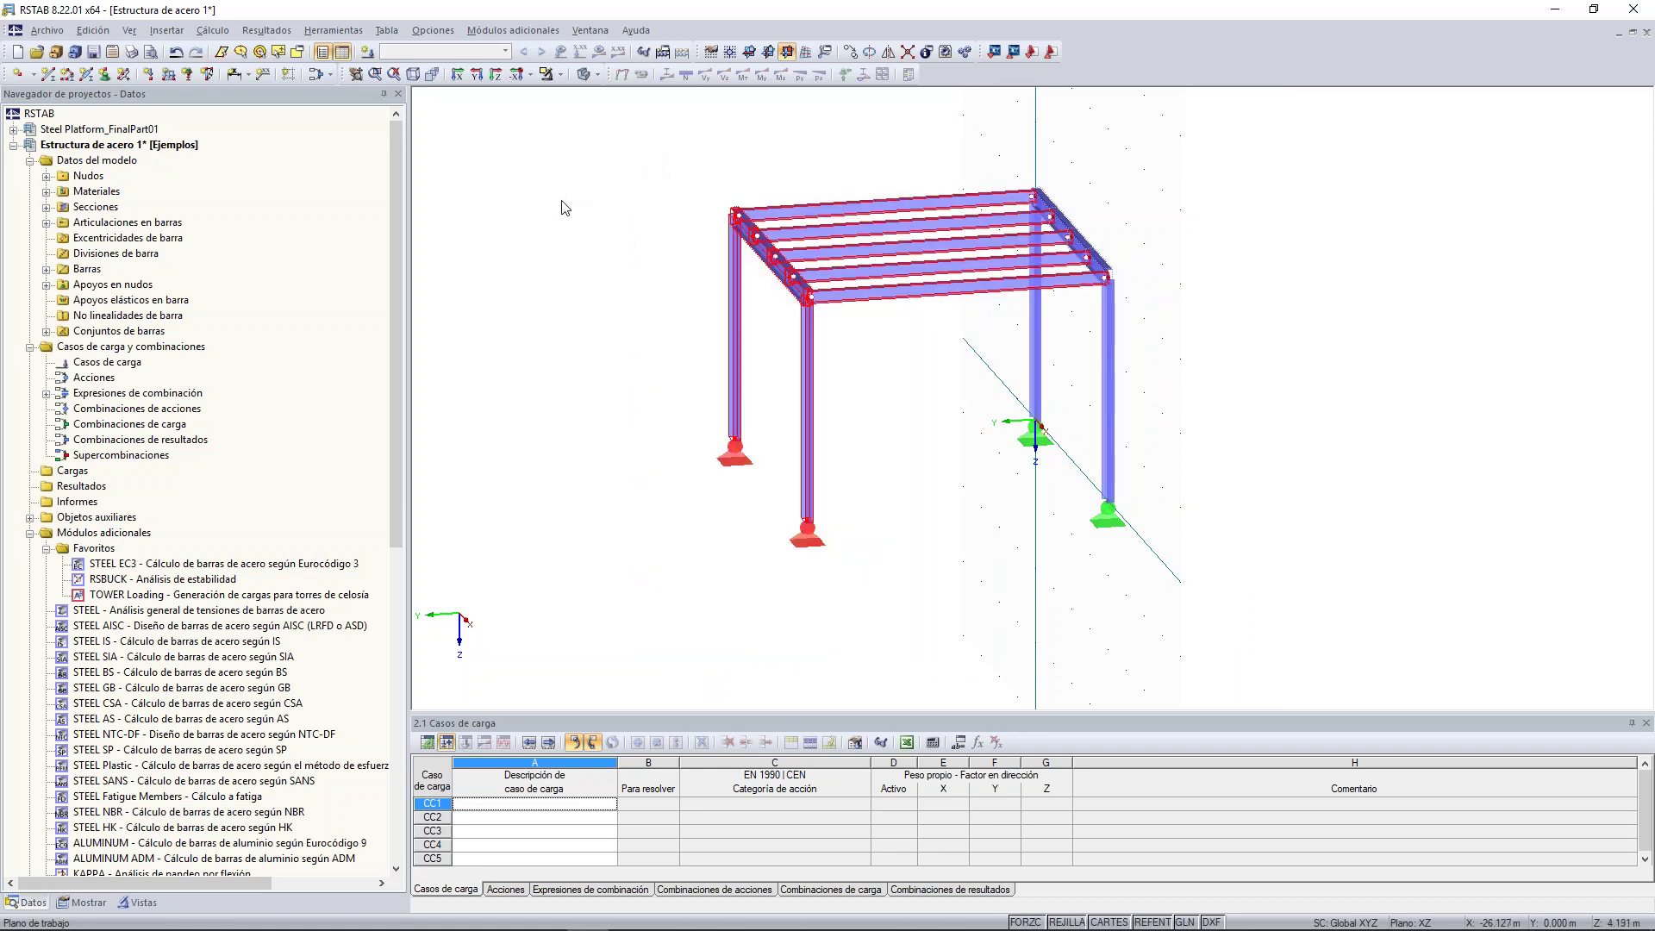
{"action": "middle_click_drag", "start_coordinate": [530, 250], "coordinate": [731, 253], "text": "ctrl"}
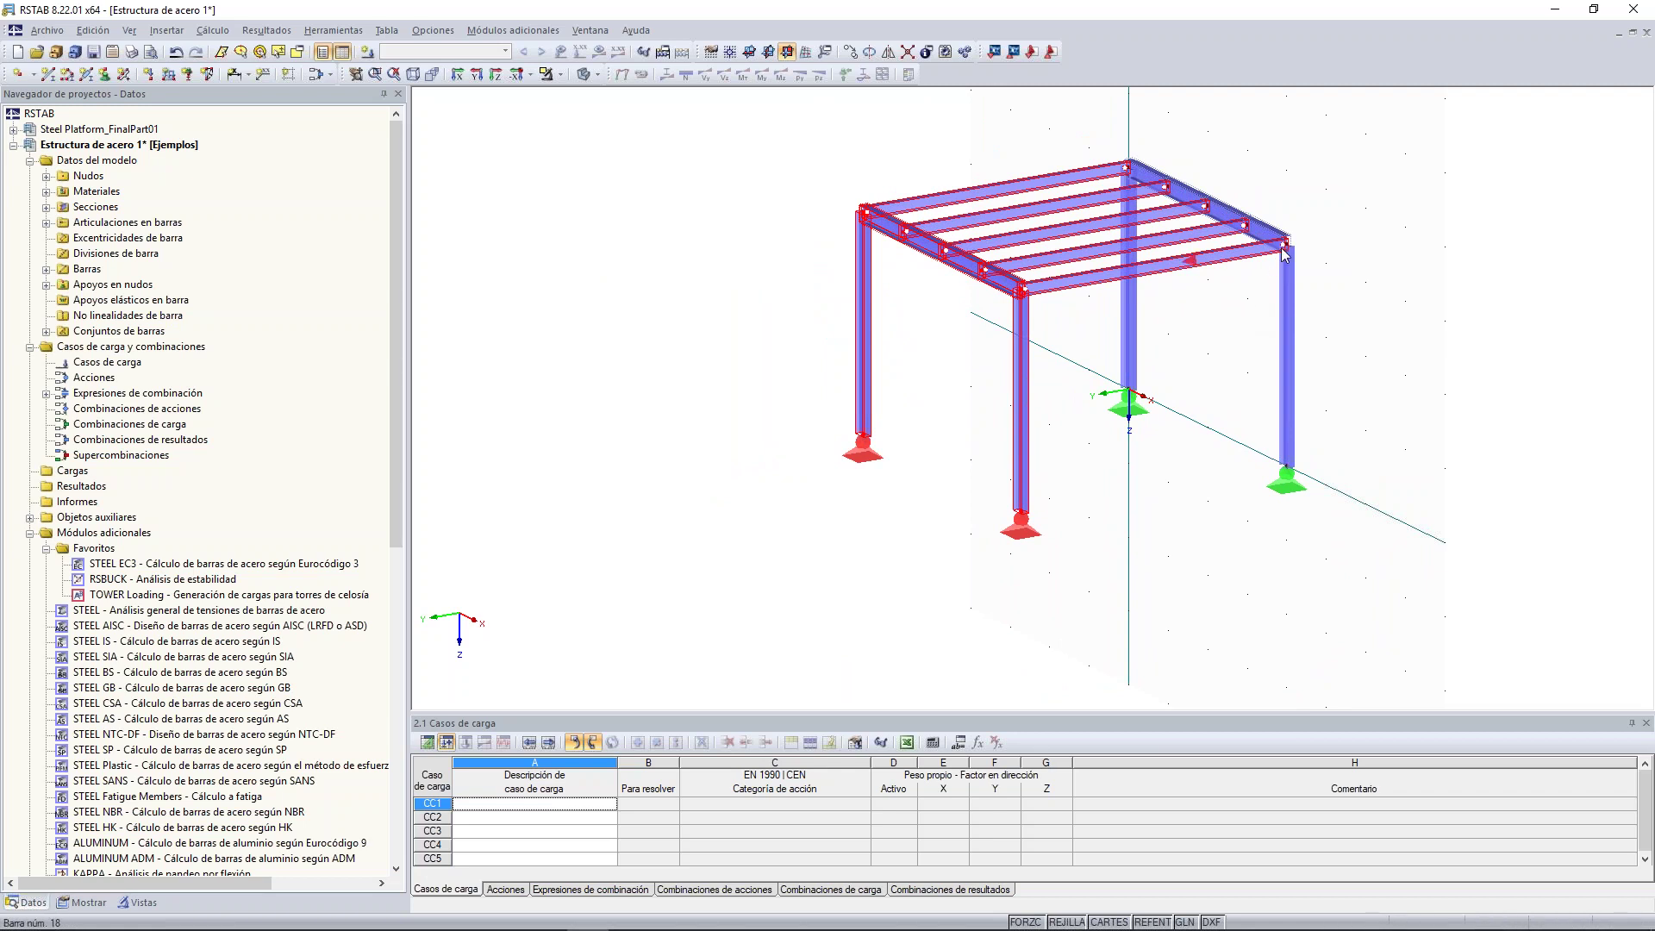
{"action": "mouse_move", "coordinate": [1286, 251]}
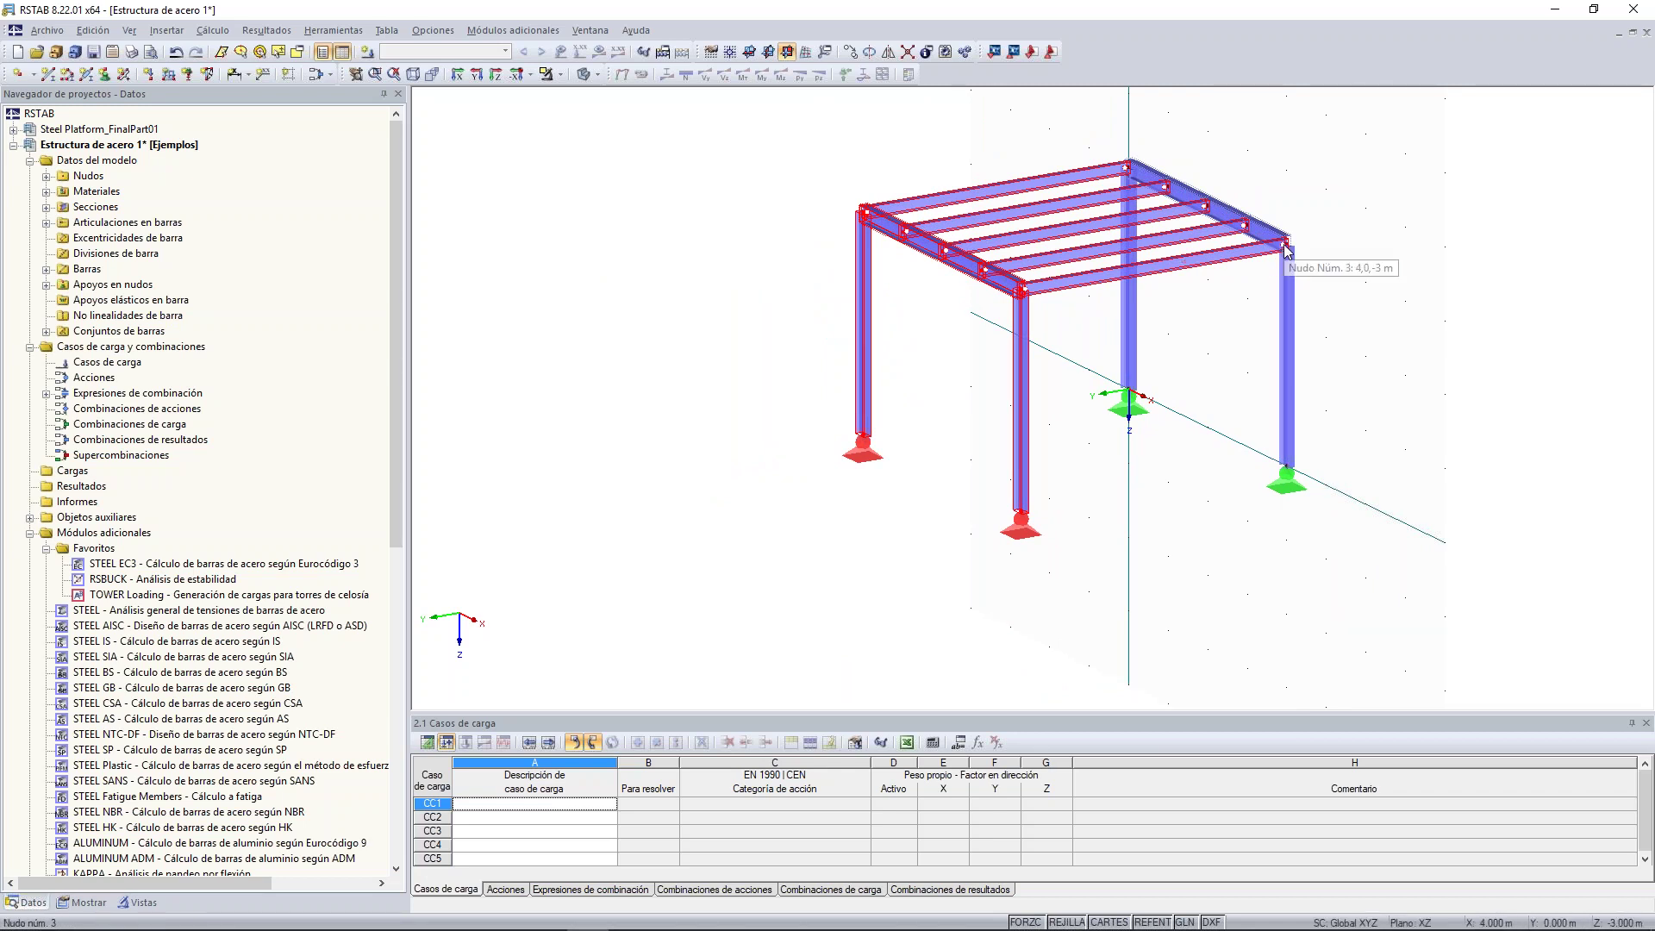
{"action": "left_click_drag", "start_coordinate": [1286, 250], "coordinate": [1022, 294], "text": "ctrl"}
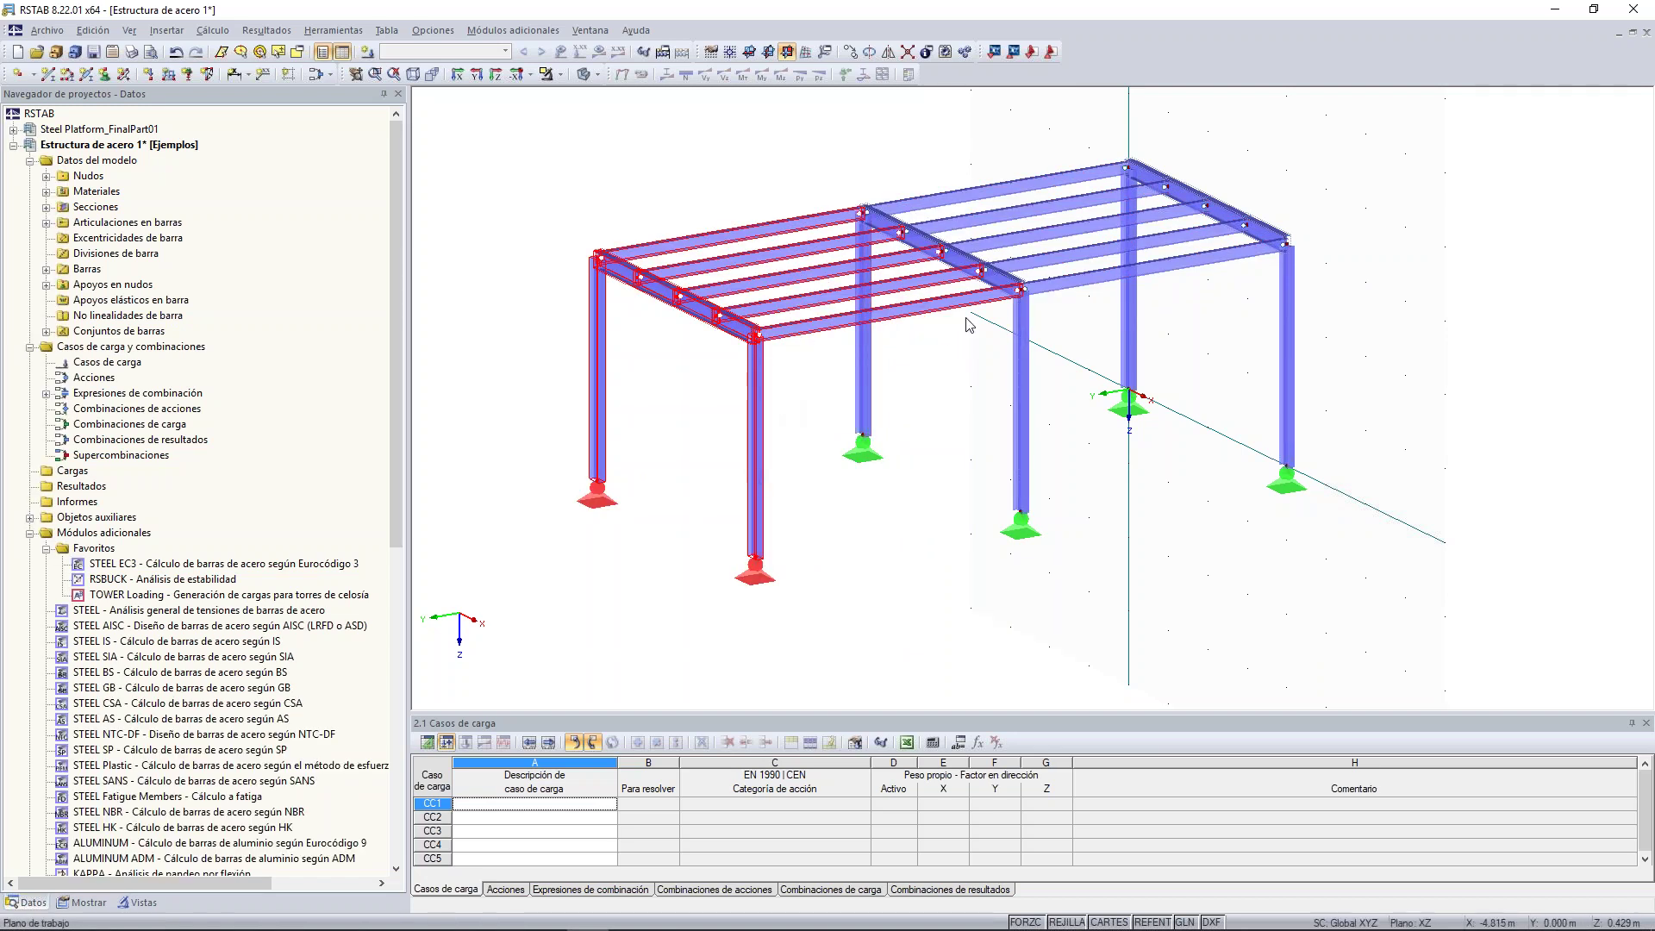
{"action": "left_click_drag", "start_coordinate": [1021, 295], "coordinate": [756, 336], "text": "ctrl"}
{"action": "middle_click_drag", "start_coordinate": [673, 442], "coordinate": [844, 443]}
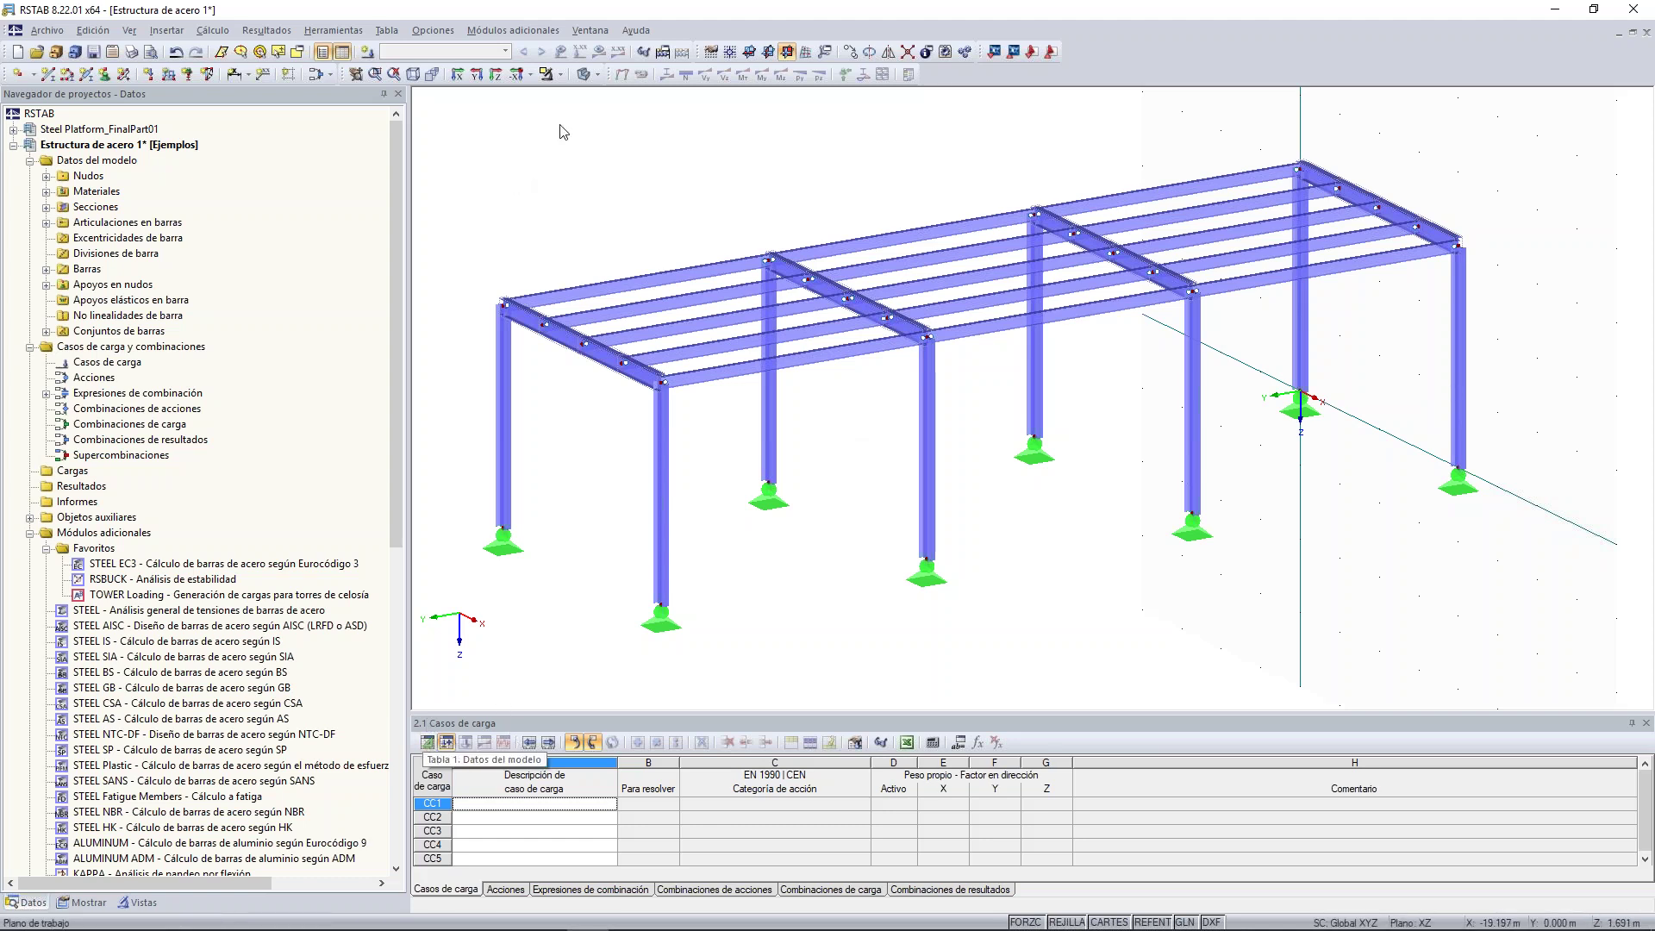
- Compare the wireframe and solid displays of the model, and return to the transparent solid display
{"action": "left_click", "coordinate": [596, 76]}
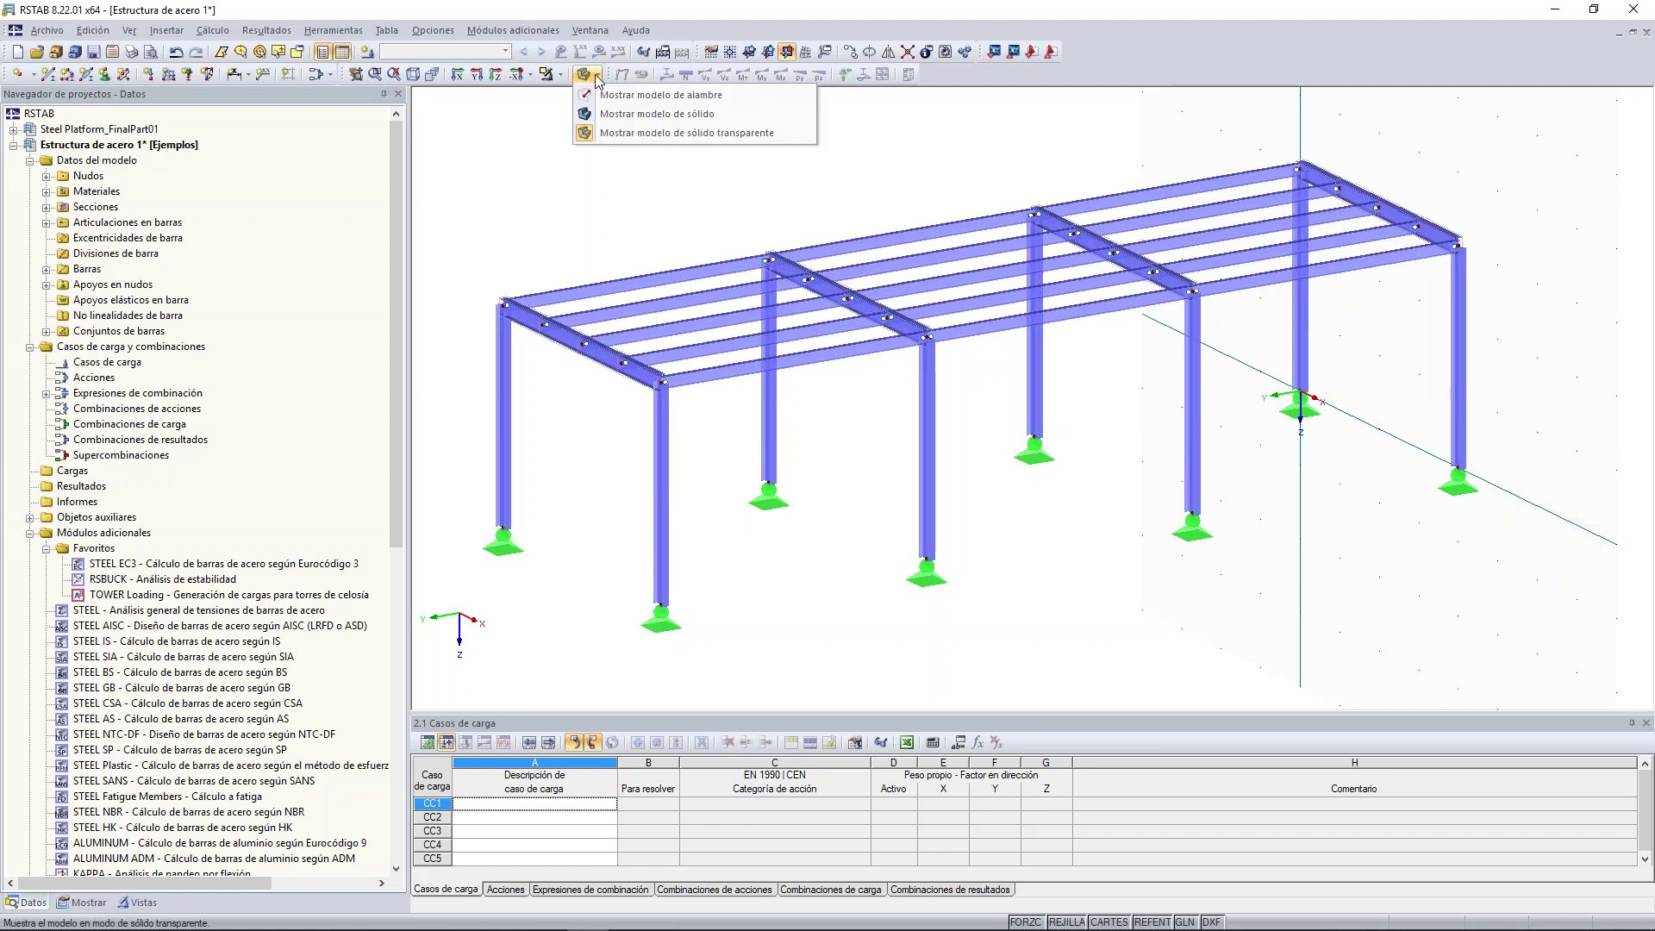
{"action": "left_click", "coordinate": [638, 95]}
{"action": "left_click", "coordinate": [597, 76]}
{"action": "left_click", "coordinate": [620, 115]}
{"action": "left_click", "coordinate": [598, 76]}
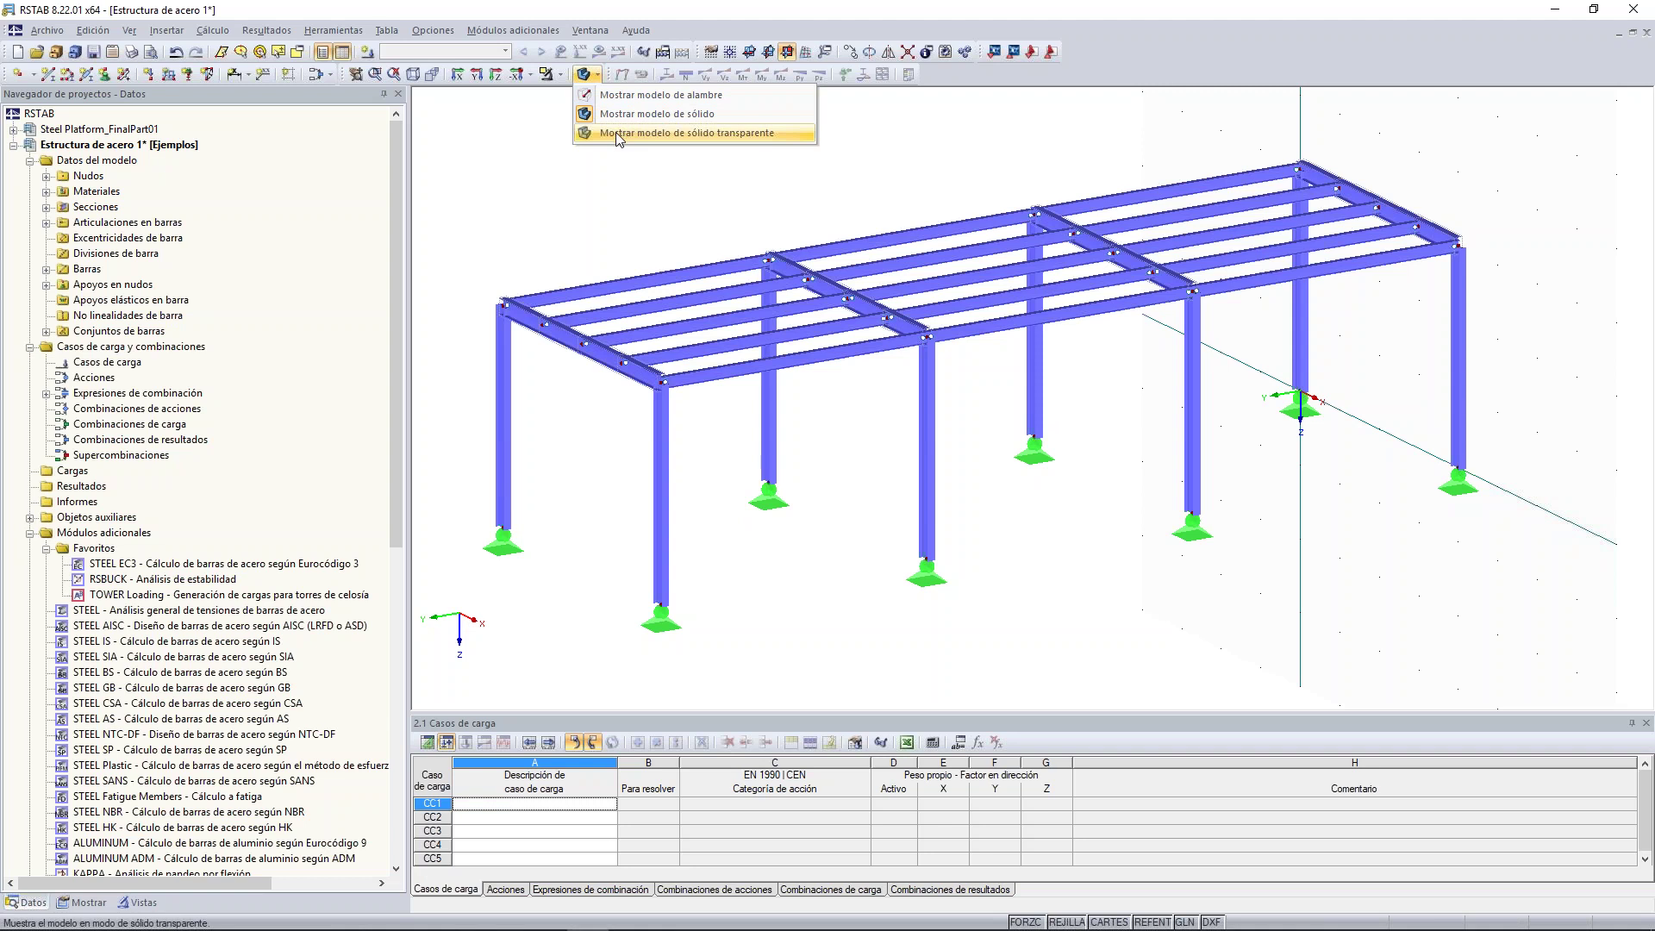
{"action": "left_click", "coordinate": [617, 134]}
{"action": "mouse_move", "coordinate": [619, 191]}
{"action": "middle_mouse_down", "text": "ctrl"}
{"action": "mouse_move", "coordinate": [743, 243]}
{"action": "mouse_move", "coordinate": [795, 222]}
{"action": "mouse_move", "coordinate": [618, 195]}
{"action": "middle_mouse_up", "text": "ctrl"}
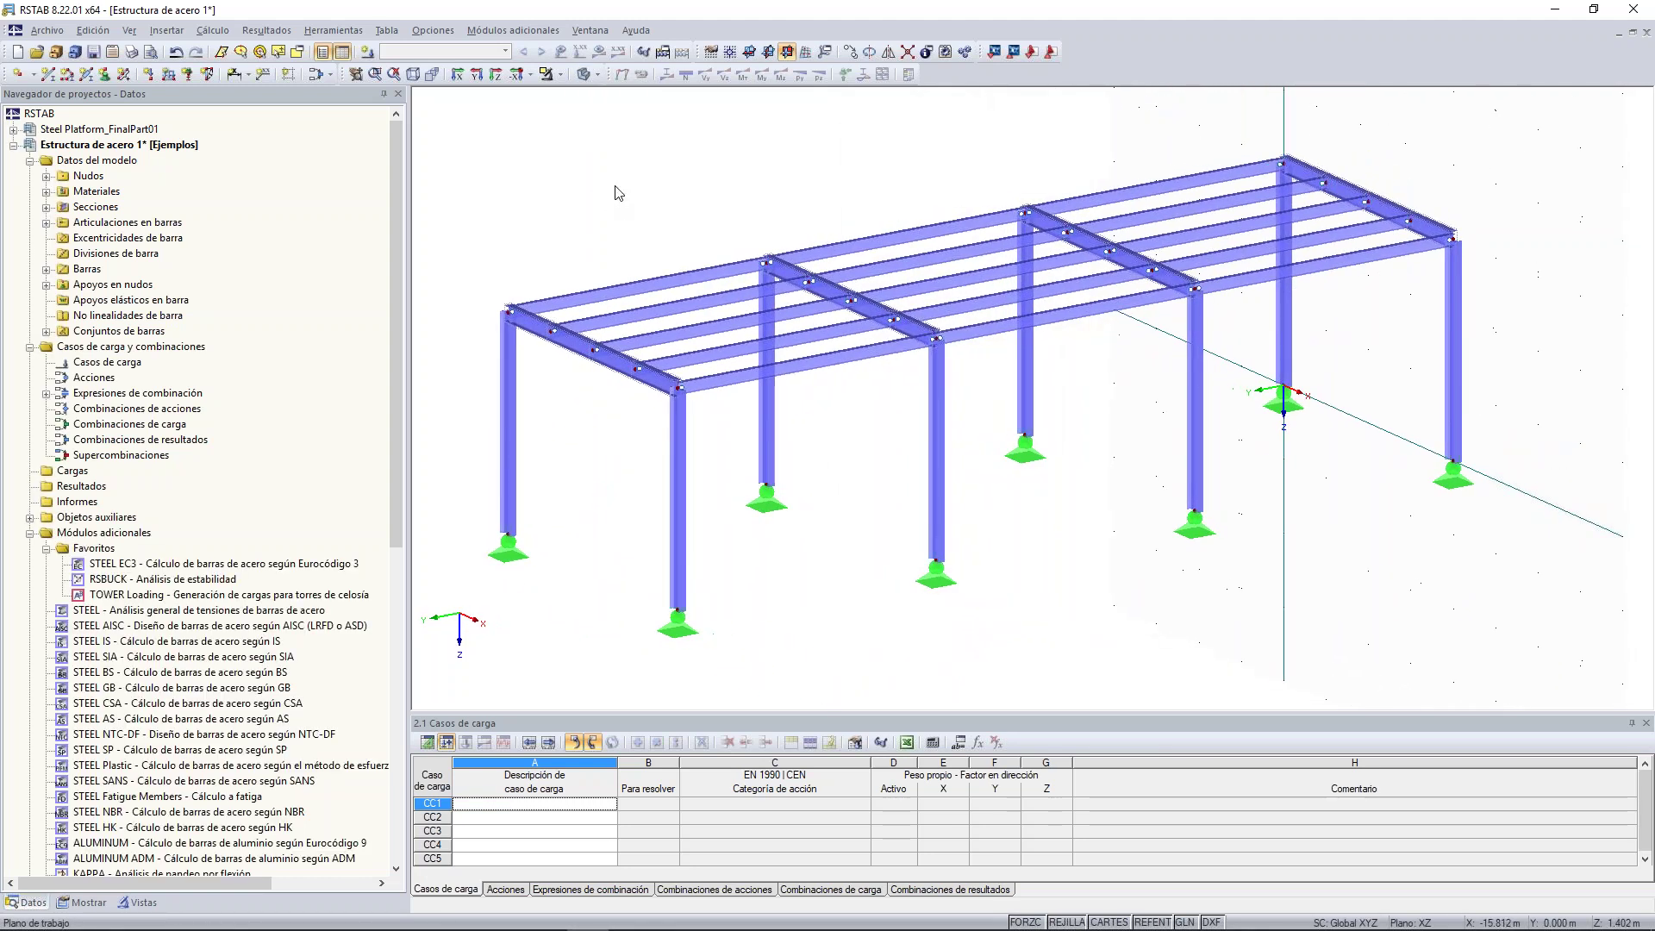
- Display the model as wireframe and examine the bar sets outlined along the frame beams
{"action": "left_click", "coordinate": [598, 76]}
{"action": "left_click", "coordinate": [617, 97]}
{"action": "key", "text": "Left"}
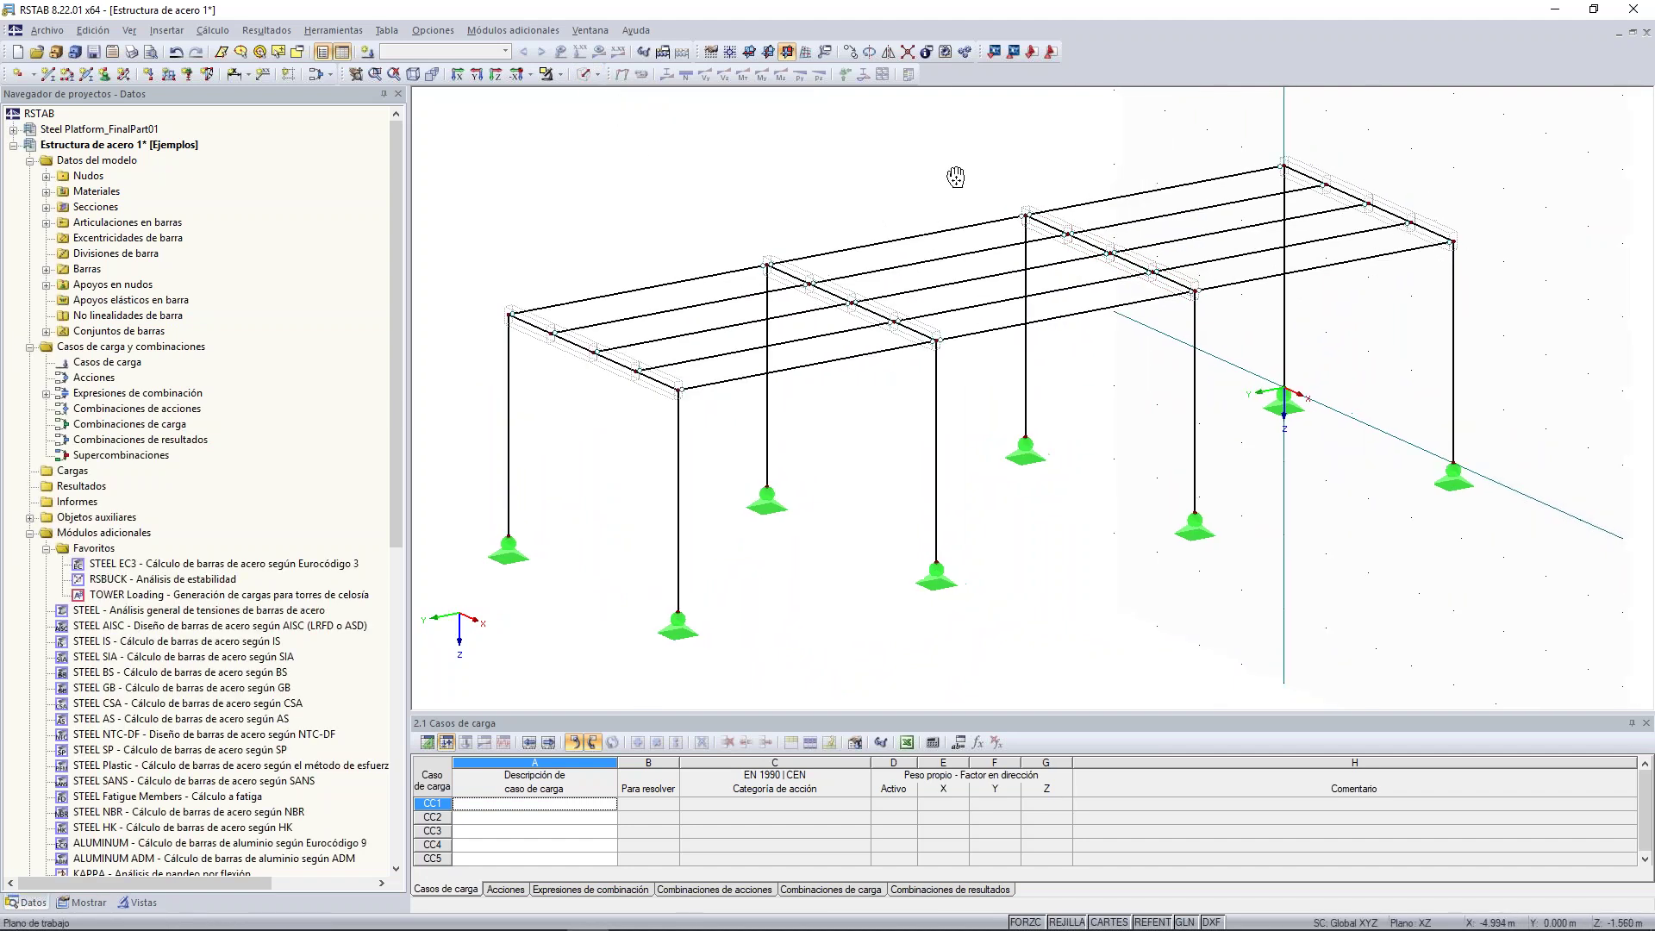
{"action": "mouse_move", "coordinate": [1191, 180]}
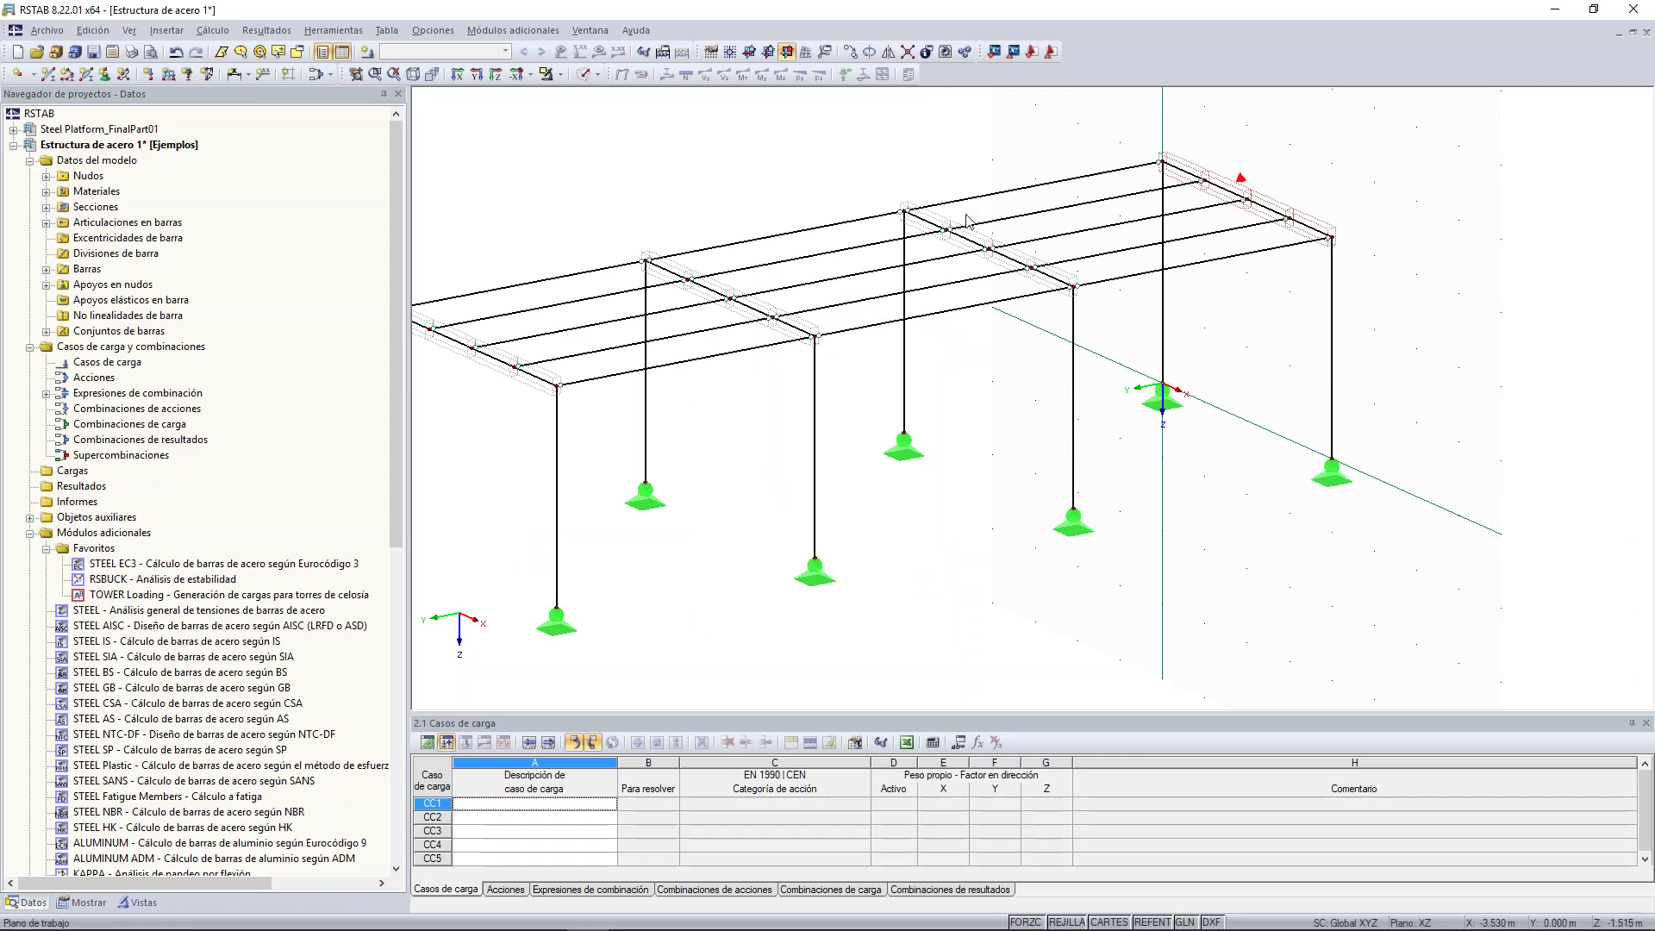
{"action": "middle_click_drag", "start_coordinate": [614, 246], "coordinate": [745, 215]}
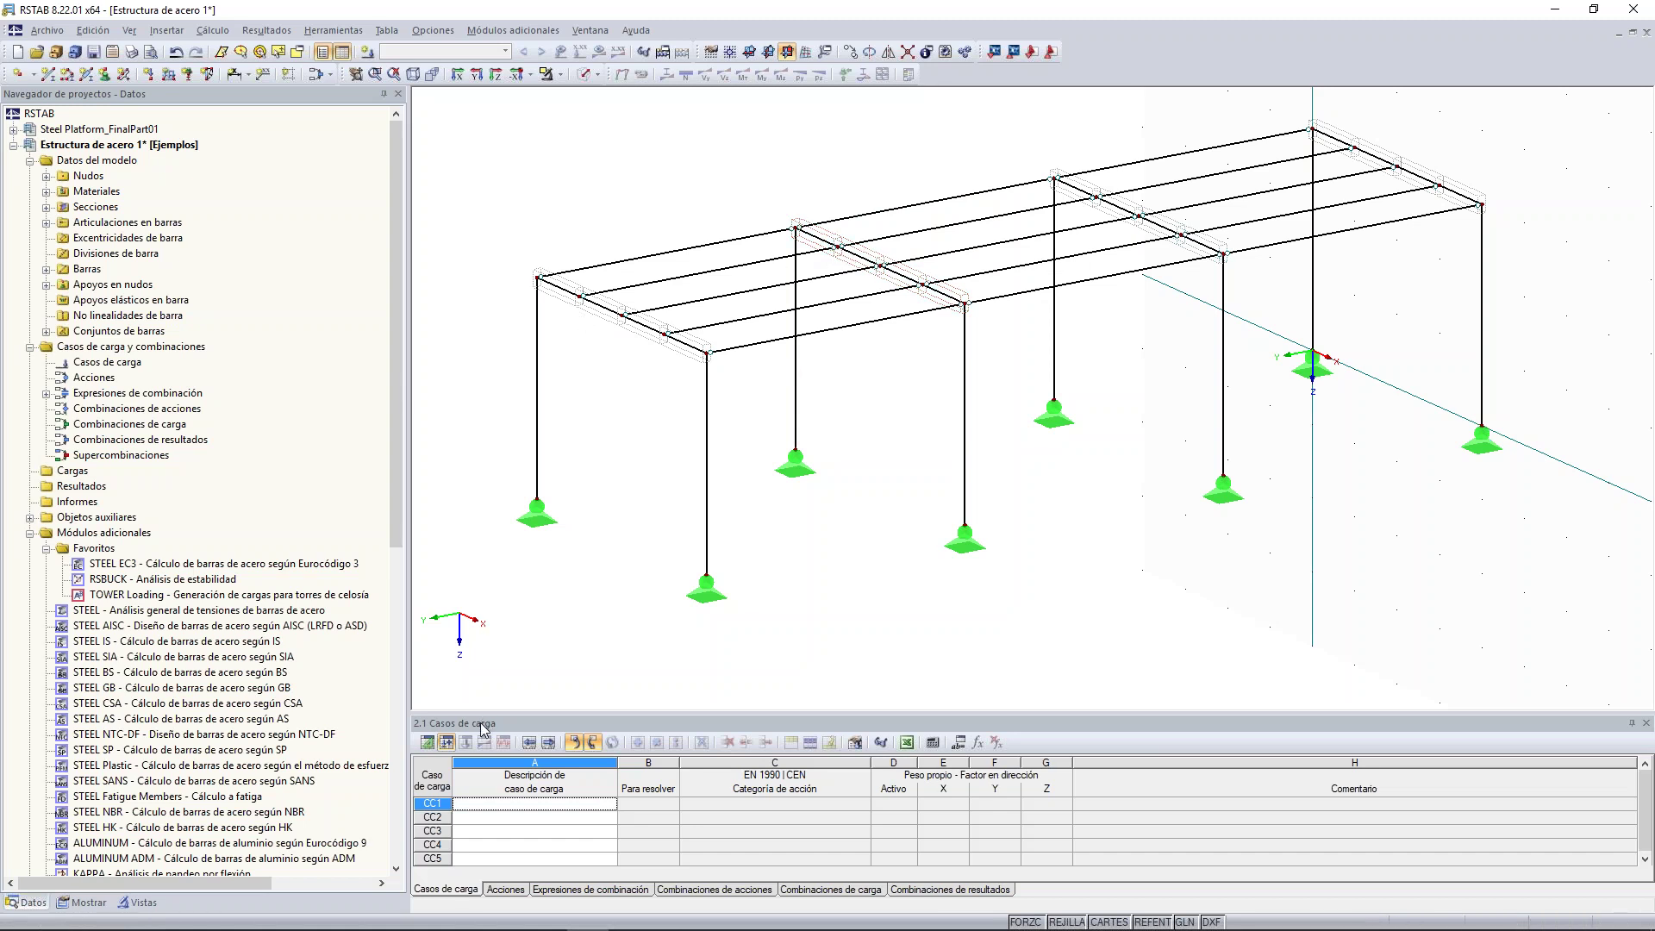
- Rename the third bar set, made of bars 19, 23, 25 and 27, as Viga 3 in the bar sets table
{"action": "left_click", "coordinate": [427, 742]}
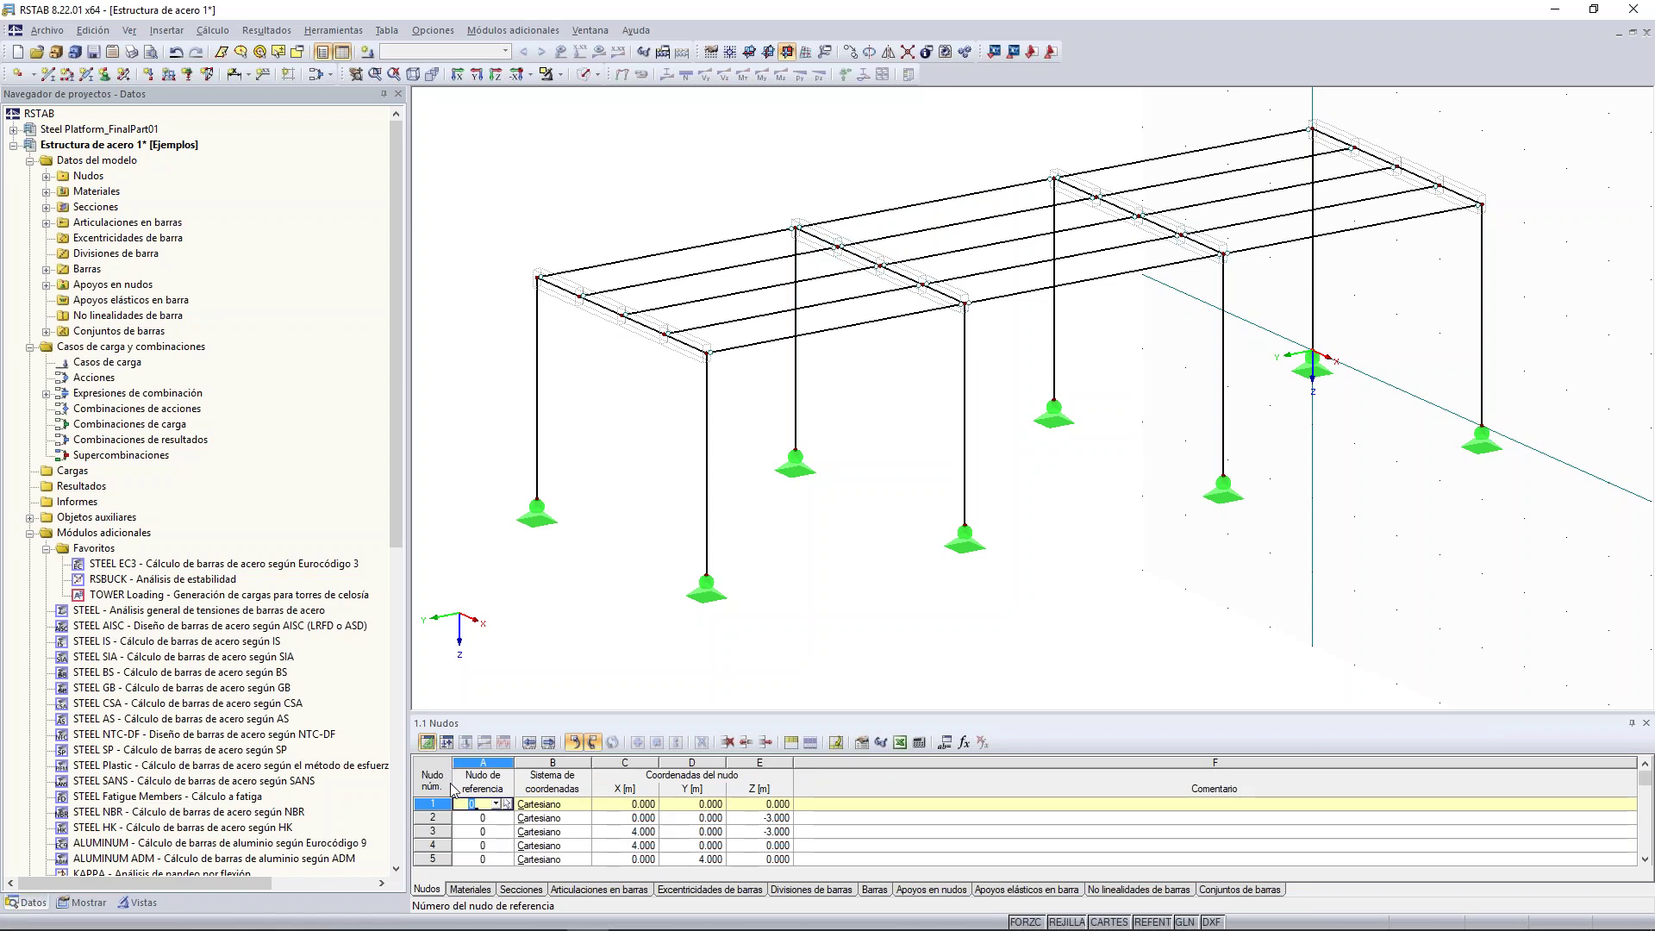
{"action": "left_click", "coordinate": [1228, 890]}
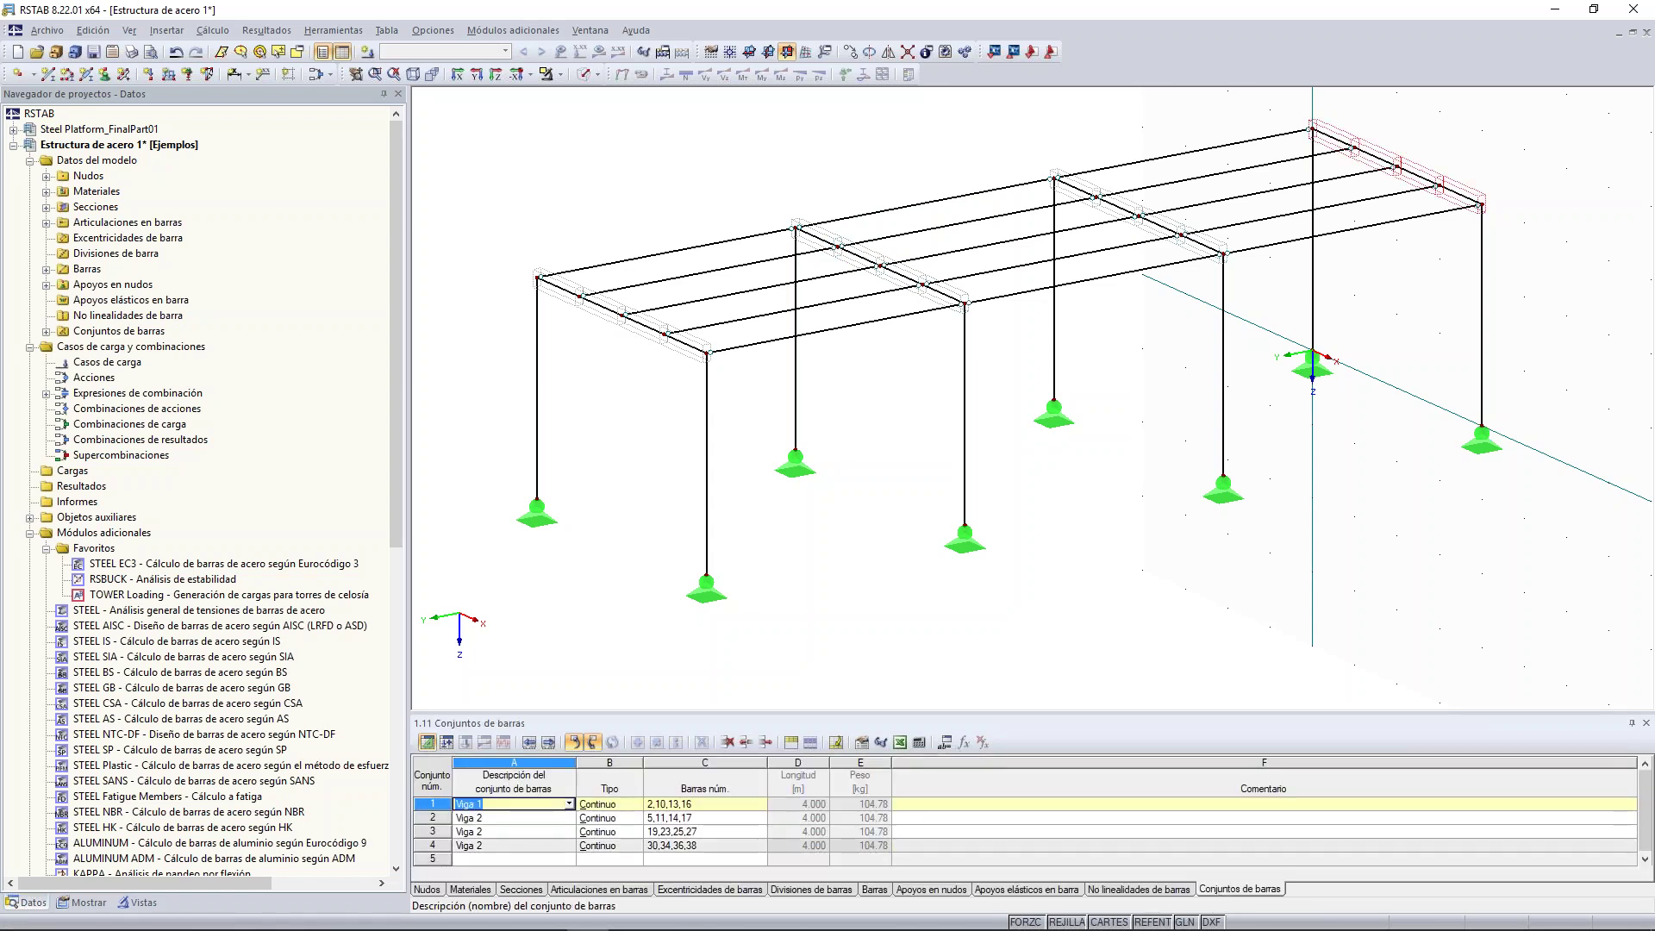
{"action": "key", "text": "Down"}
{"action": "key", "text": "Down"}
{"action": "key", "text": "BackSpace"}
{"action": "type", "text": "3"}
{"action": "left_click", "coordinate": [760, 832]}
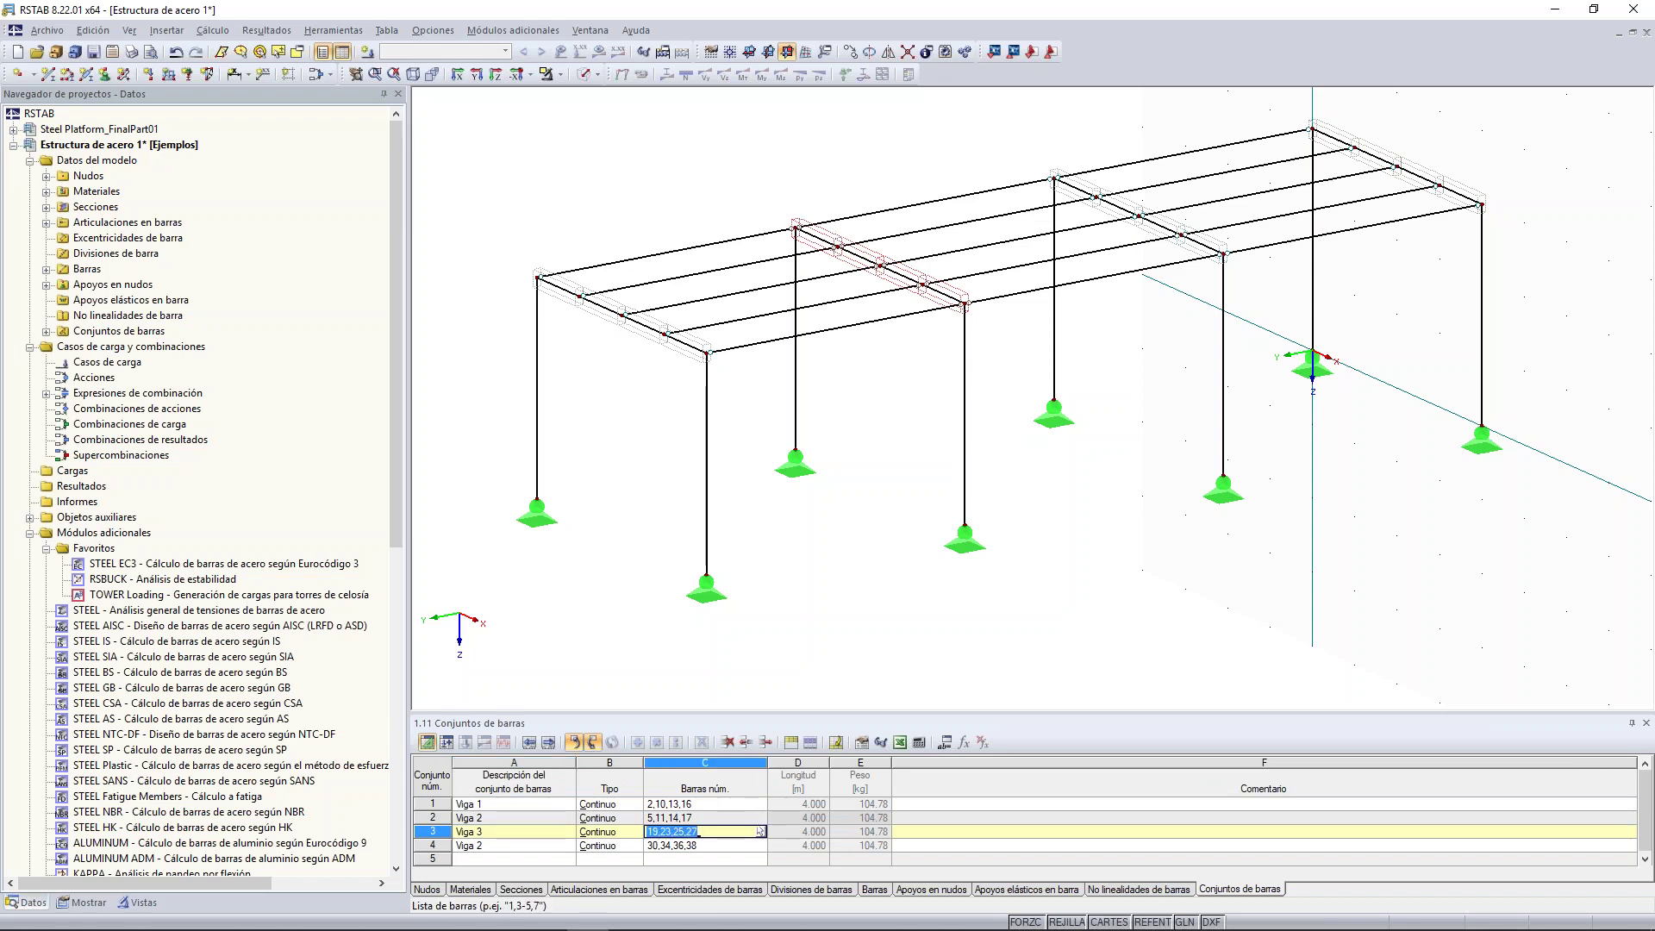
- Rename the fourth bar set, made of bars 30, 34, 36 and 38, as Viga 4
{"action": "key", "text": "Down"}
{"action": "key", "text": "Left"}
{"action": "key", "text": "Left"}
{"action": "key", "text": "F2"}
{"action": "type", "text": "4"}
{"action": "key", "text": "Return"}
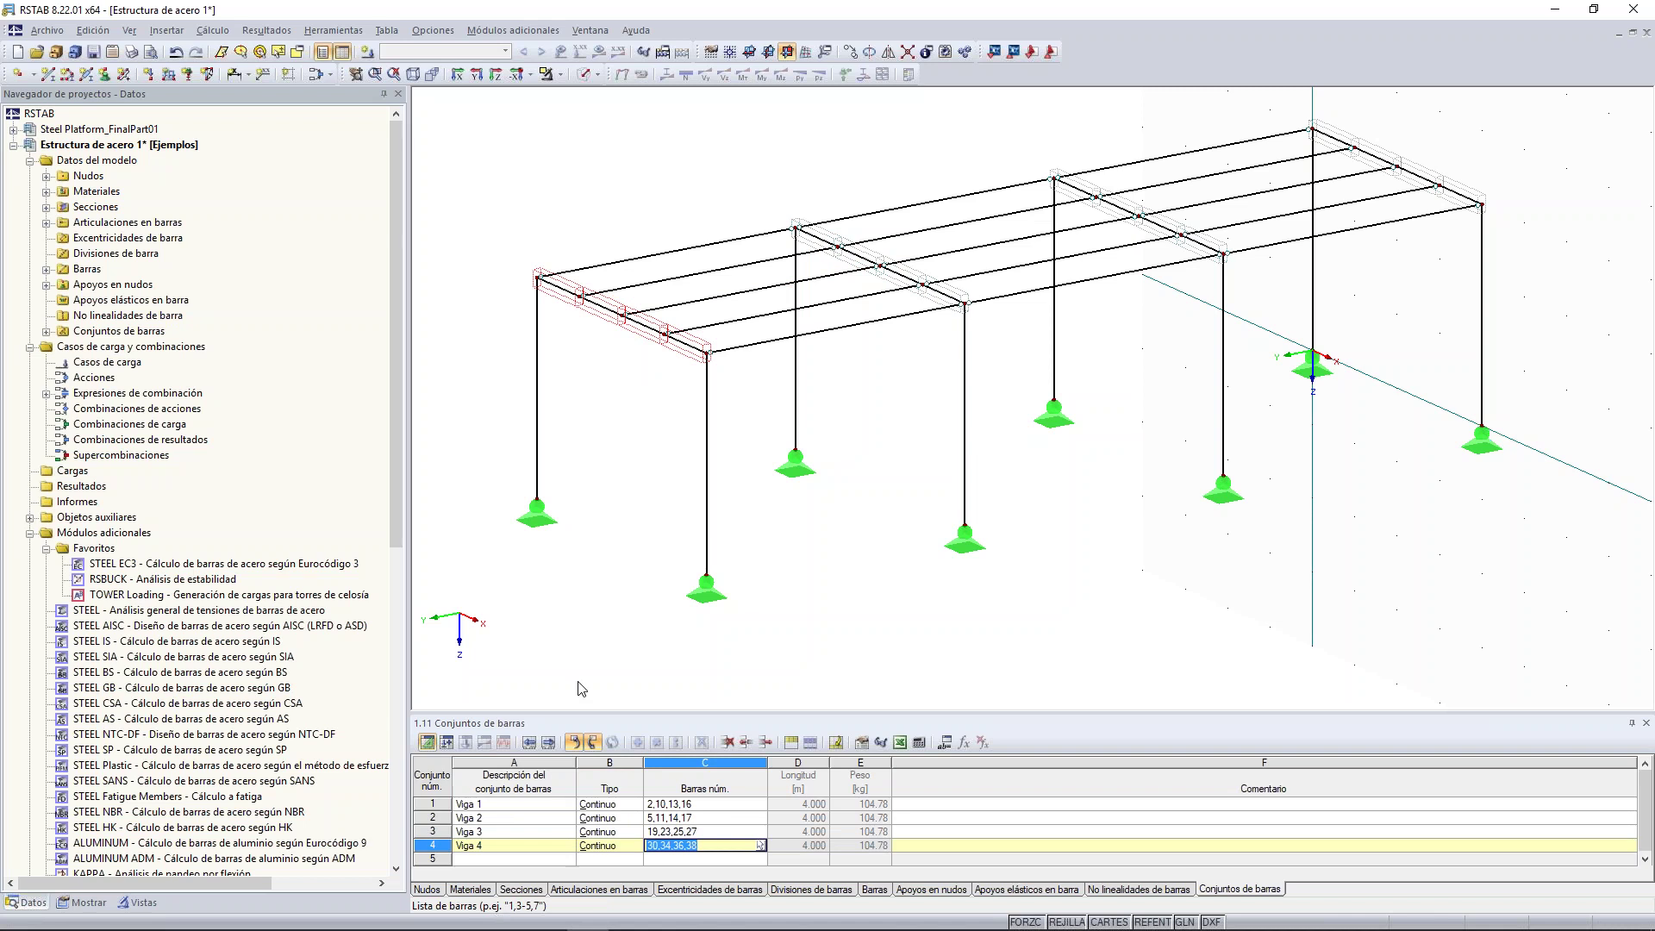
{"action": "left_click", "coordinate": [1356, 385]}
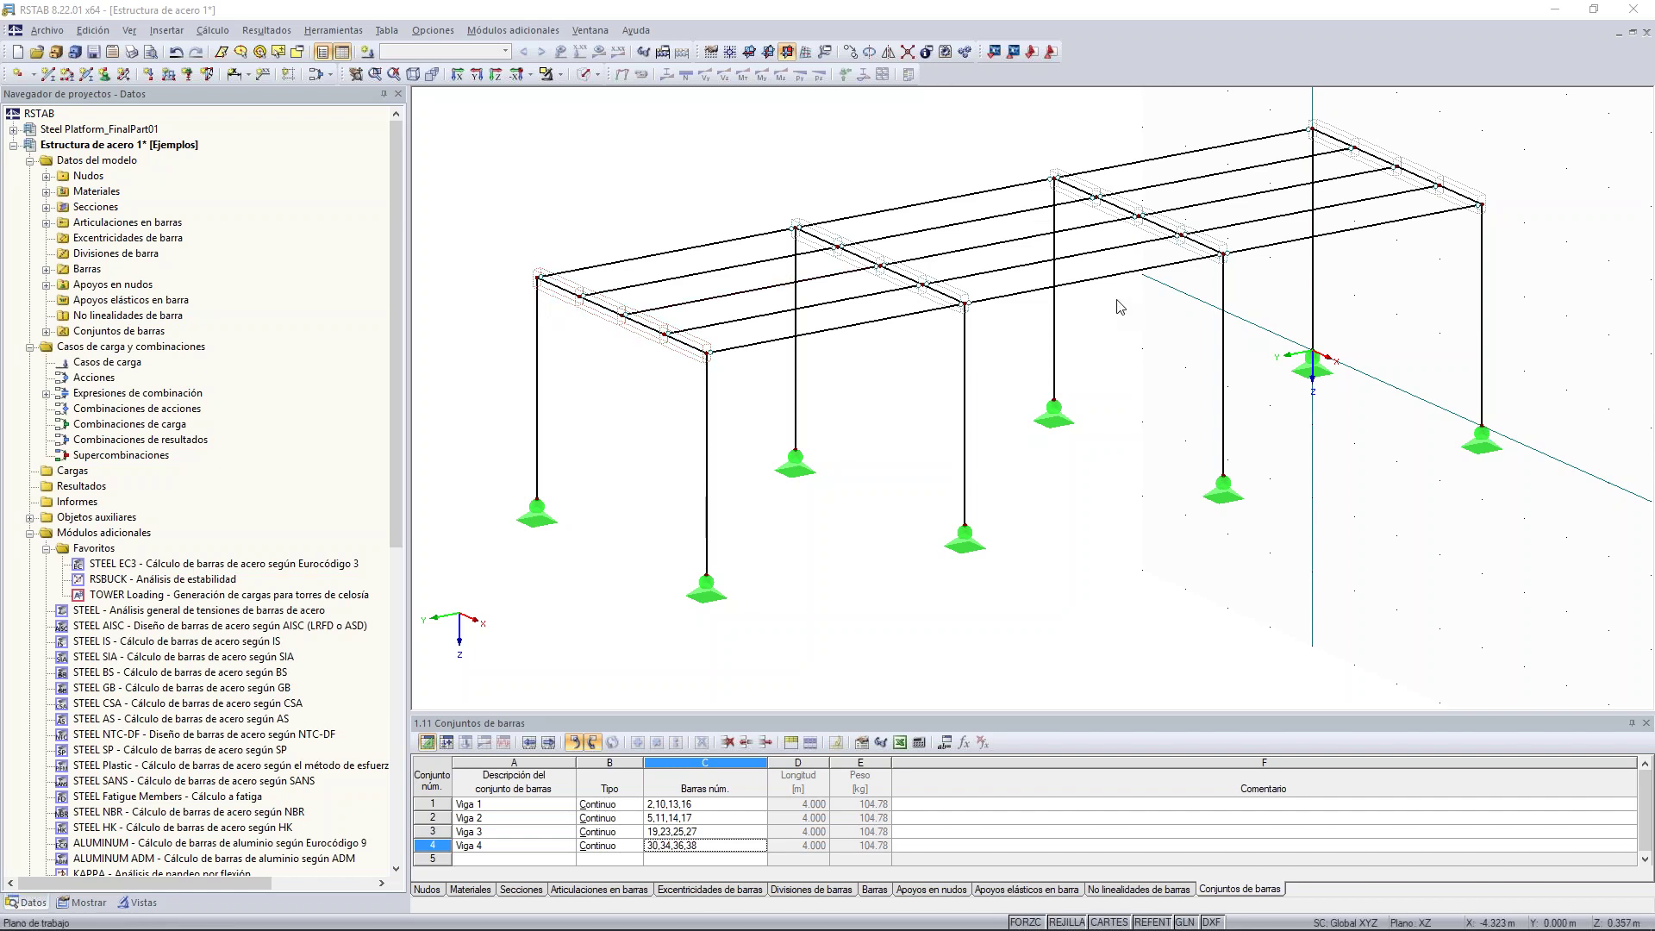
- Restore the transparent solid display of the model
{"action": "middle_click_drag", "start_coordinate": [727, 192], "coordinate": [705, 218]}
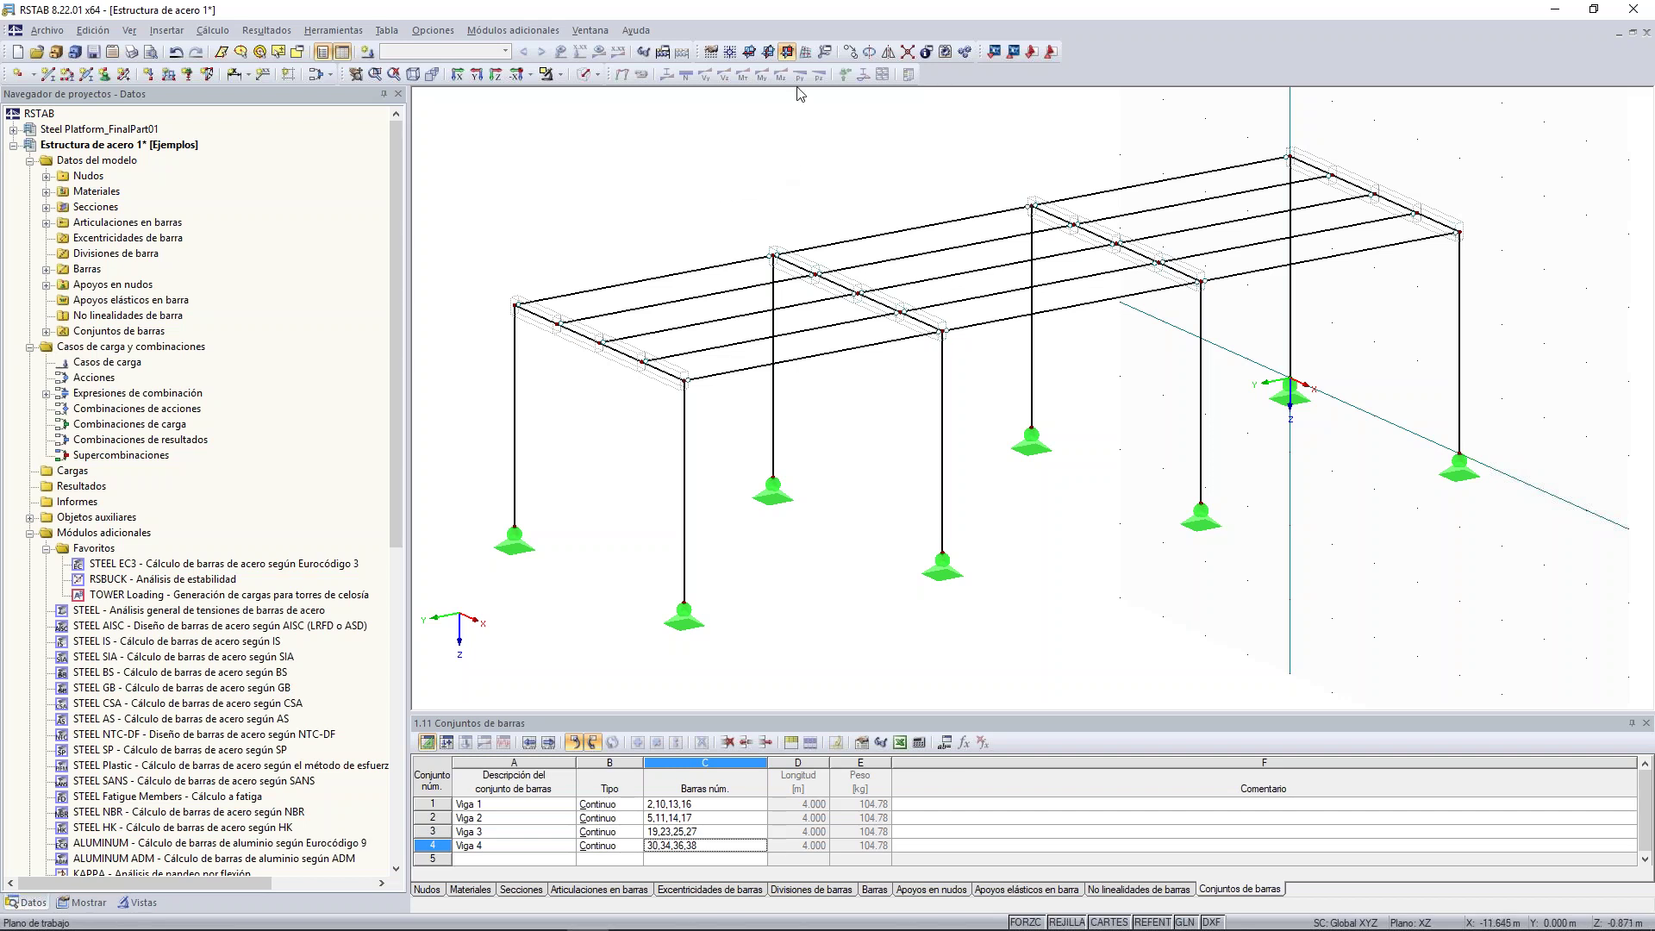
{"action": "left_click", "coordinate": [584, 74]}
{"action": "middle_click_drag", "start_coordinate": [1008, 218], "coordinate": [712, 236]}
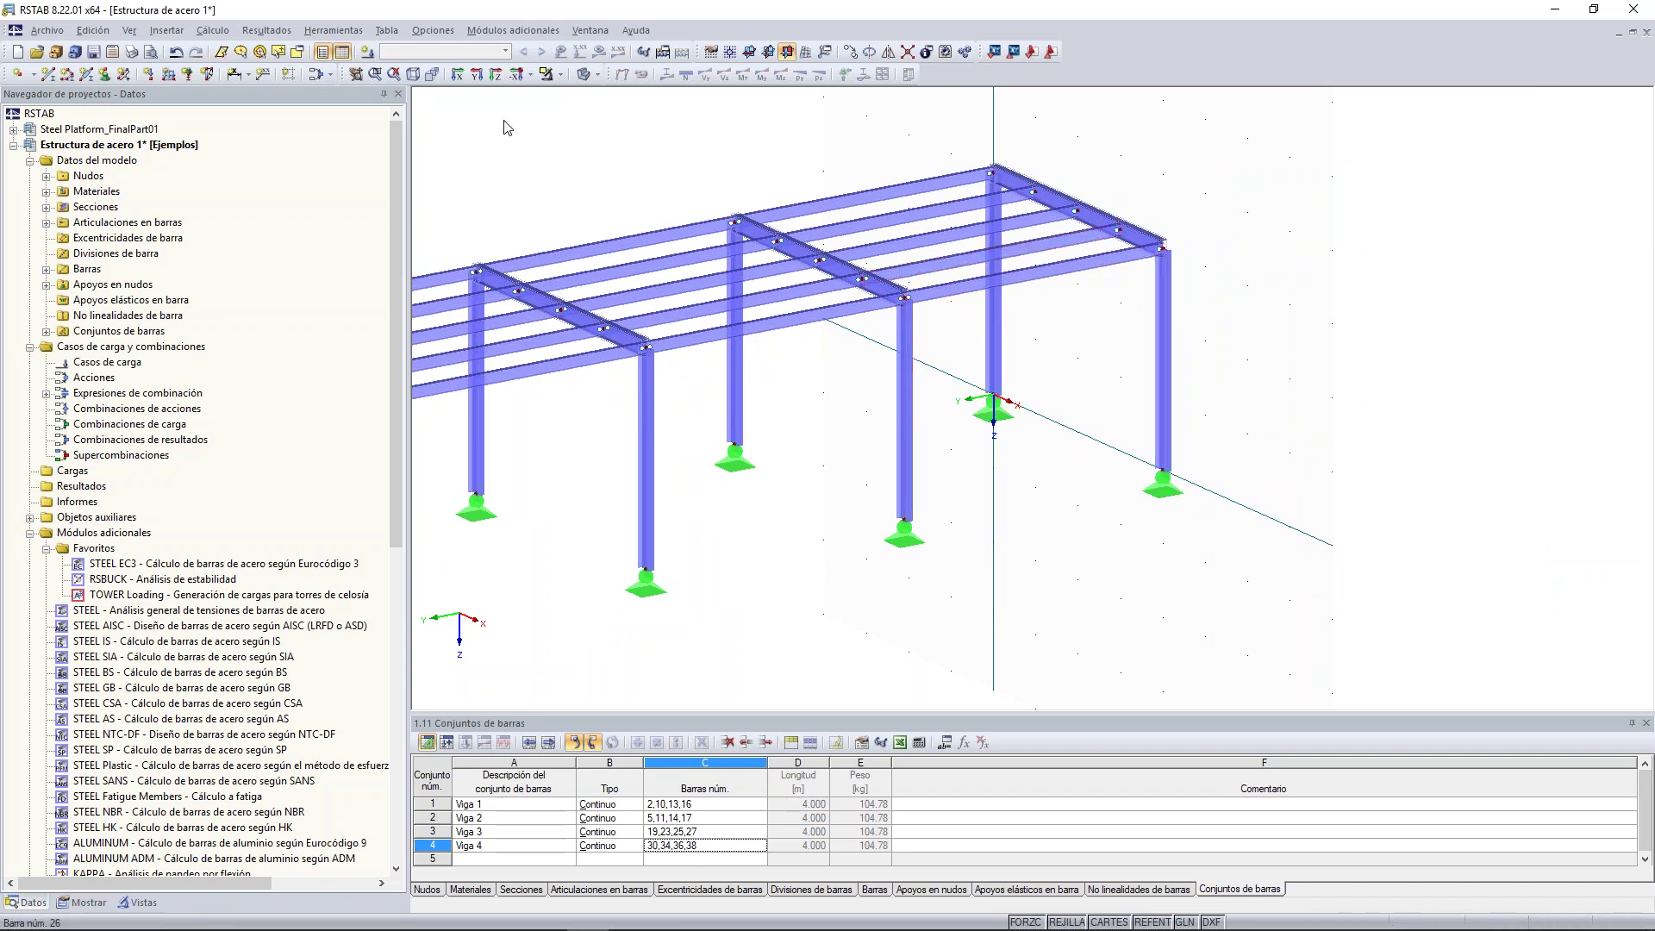
{"action": "left_click", "coordinate": [333, 30]}
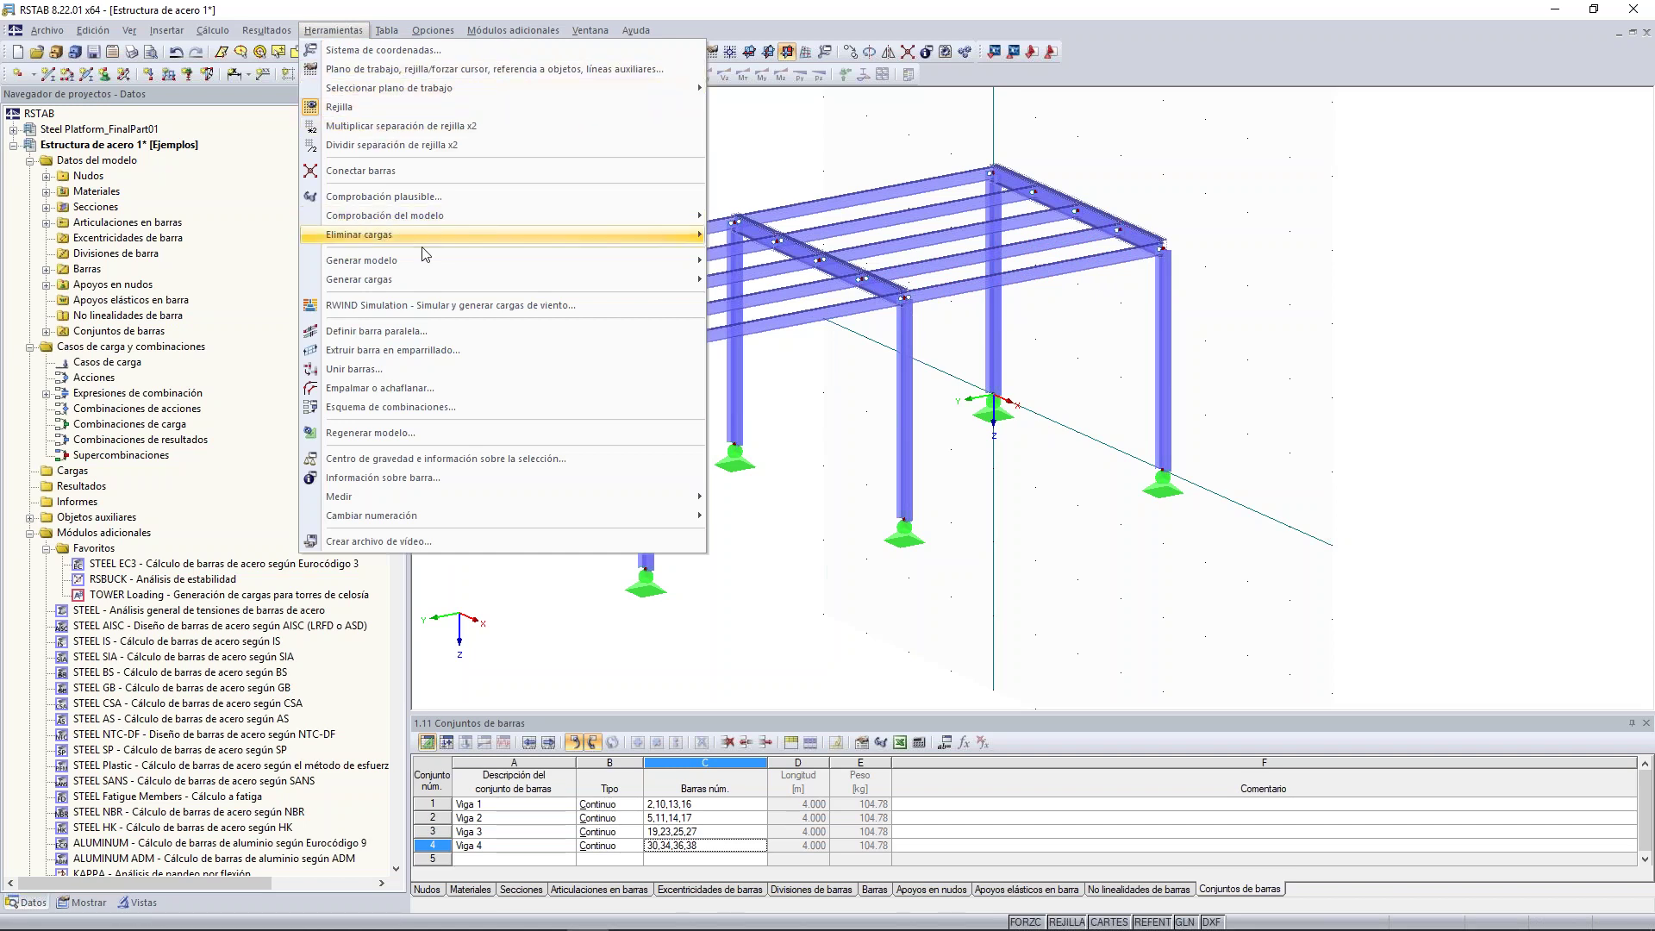
{"action": "mouse_move", "coordinate": [556, 260]}
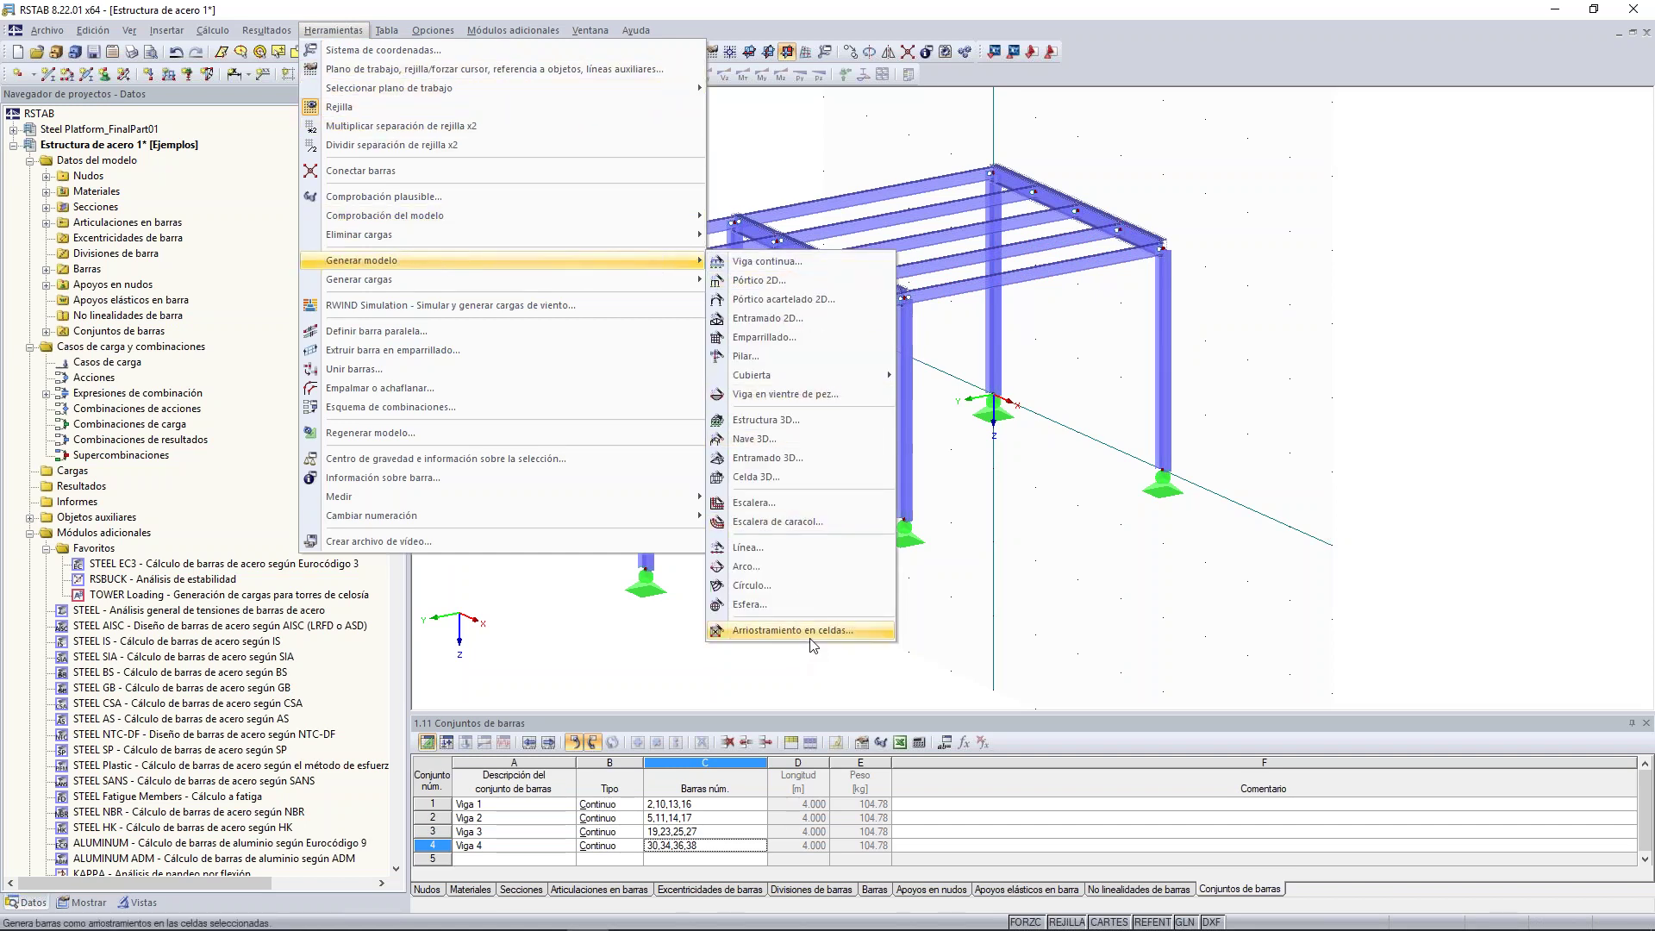
{"action": "left_click", "coordinate": [794, 552]}
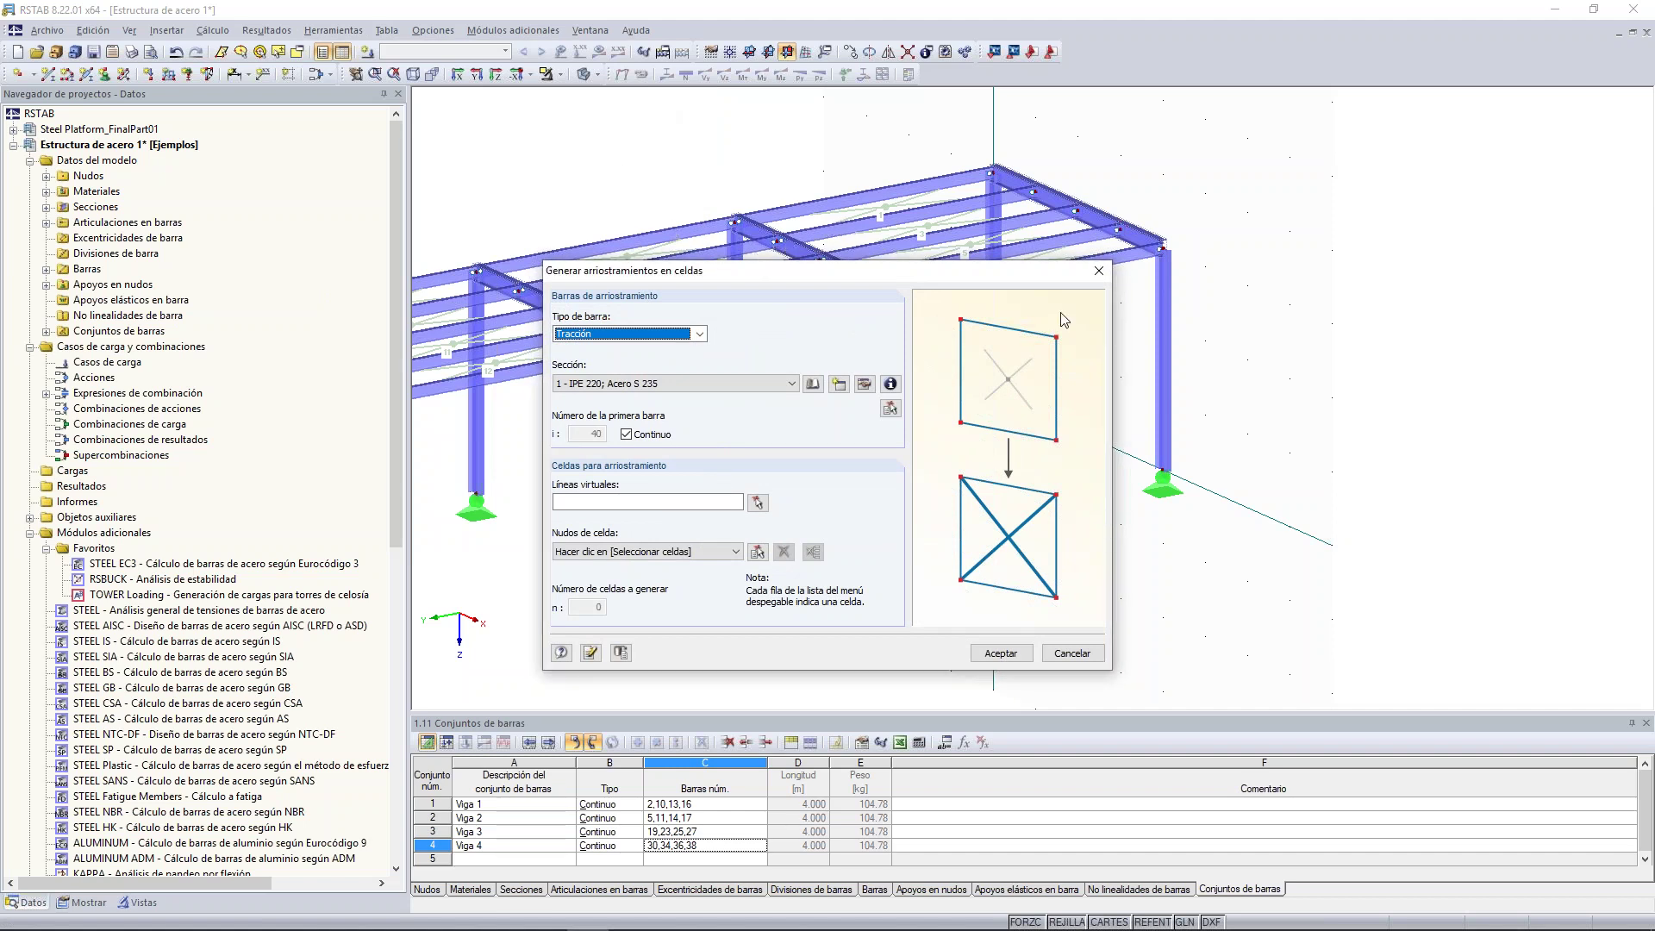
{"action": "left_click", "coordinate": [1098, 271]}
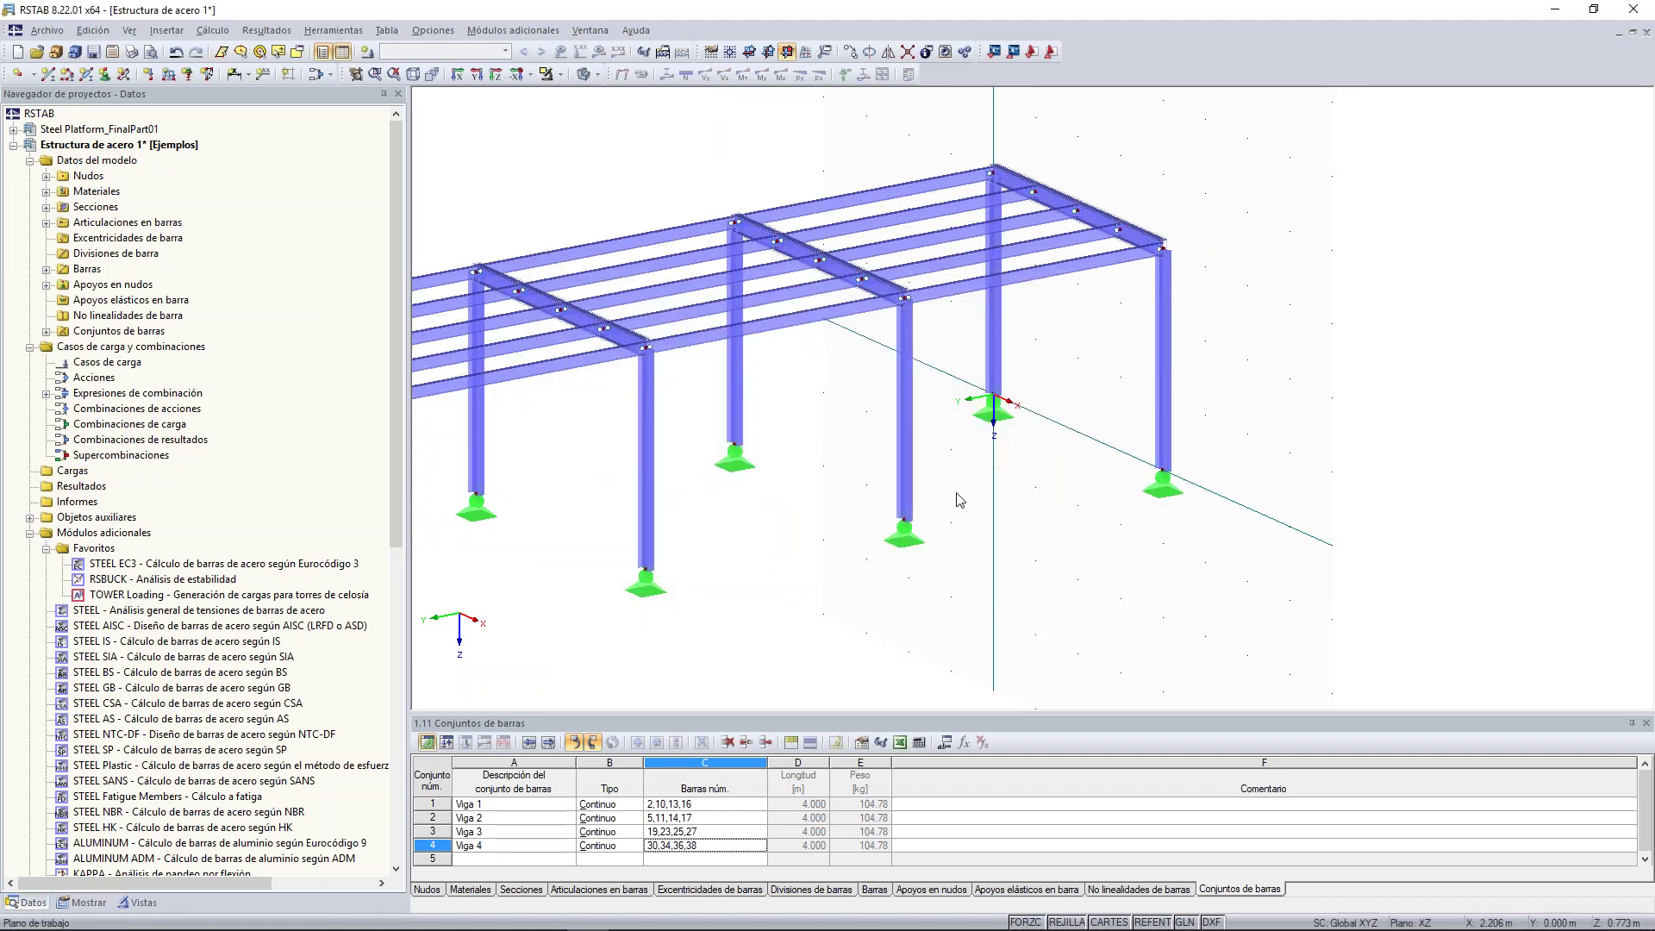
- Define a new bar with the rolled angle section L 60x60x6 in Acero S 235 and bar type Tracción
{"action": "middle_click_drag", "start_coordinate": [594, 112], "coordinate": [553, 103], "text": "ctrl"}
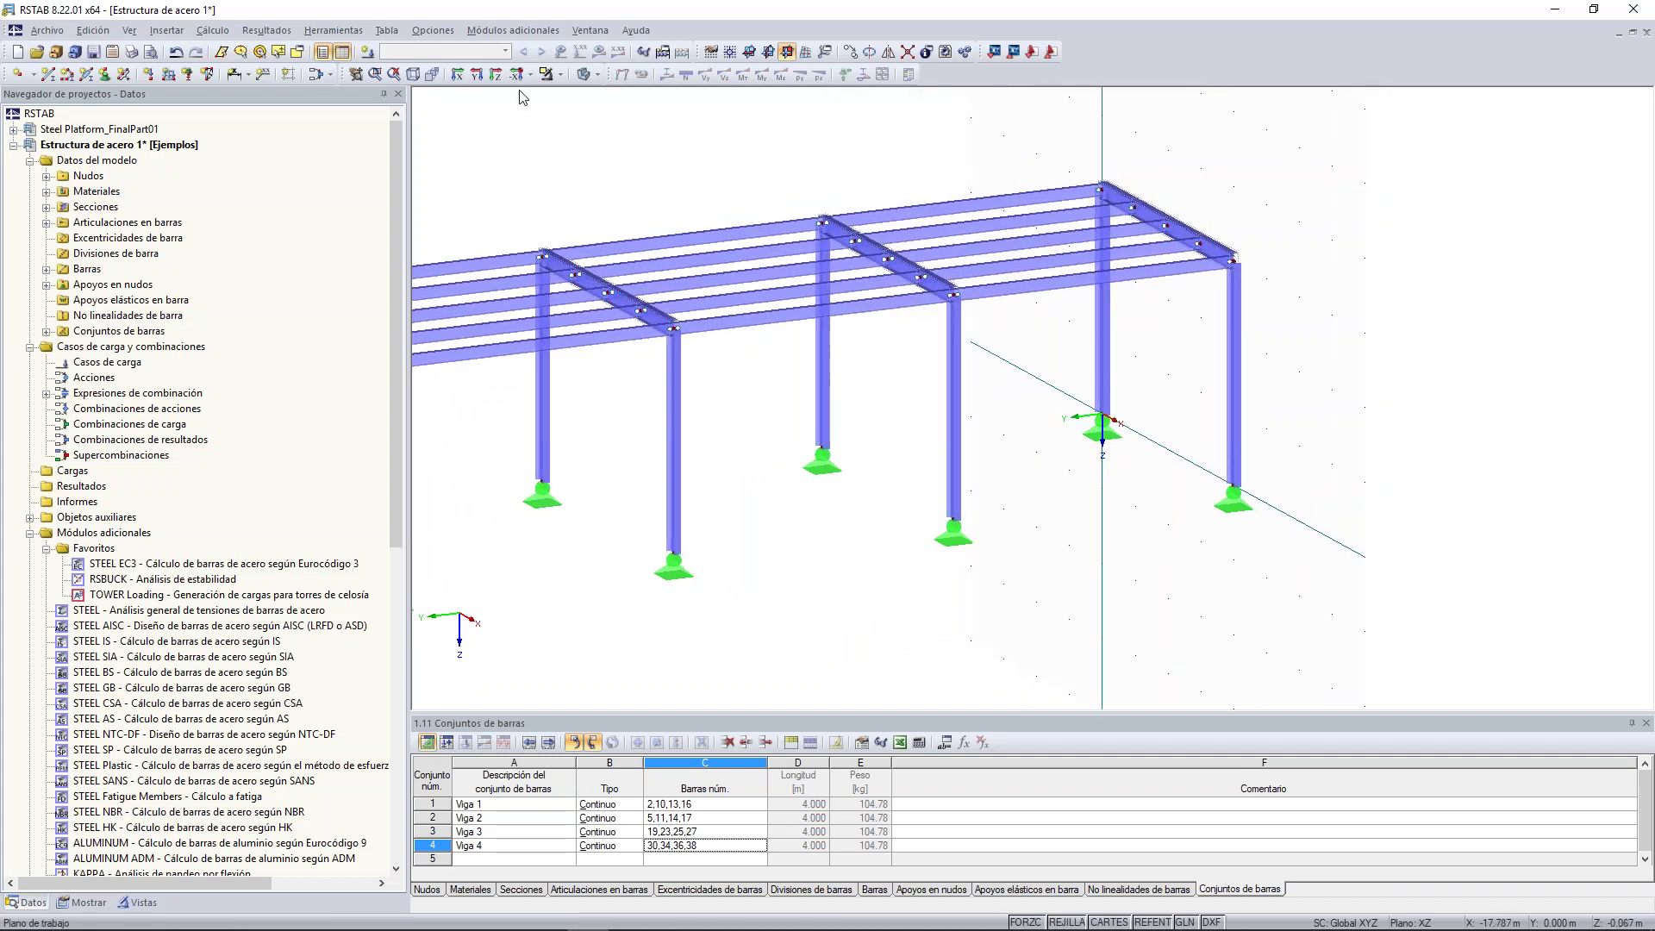
{"action": "left_click", "coordinate": [51, 75]}
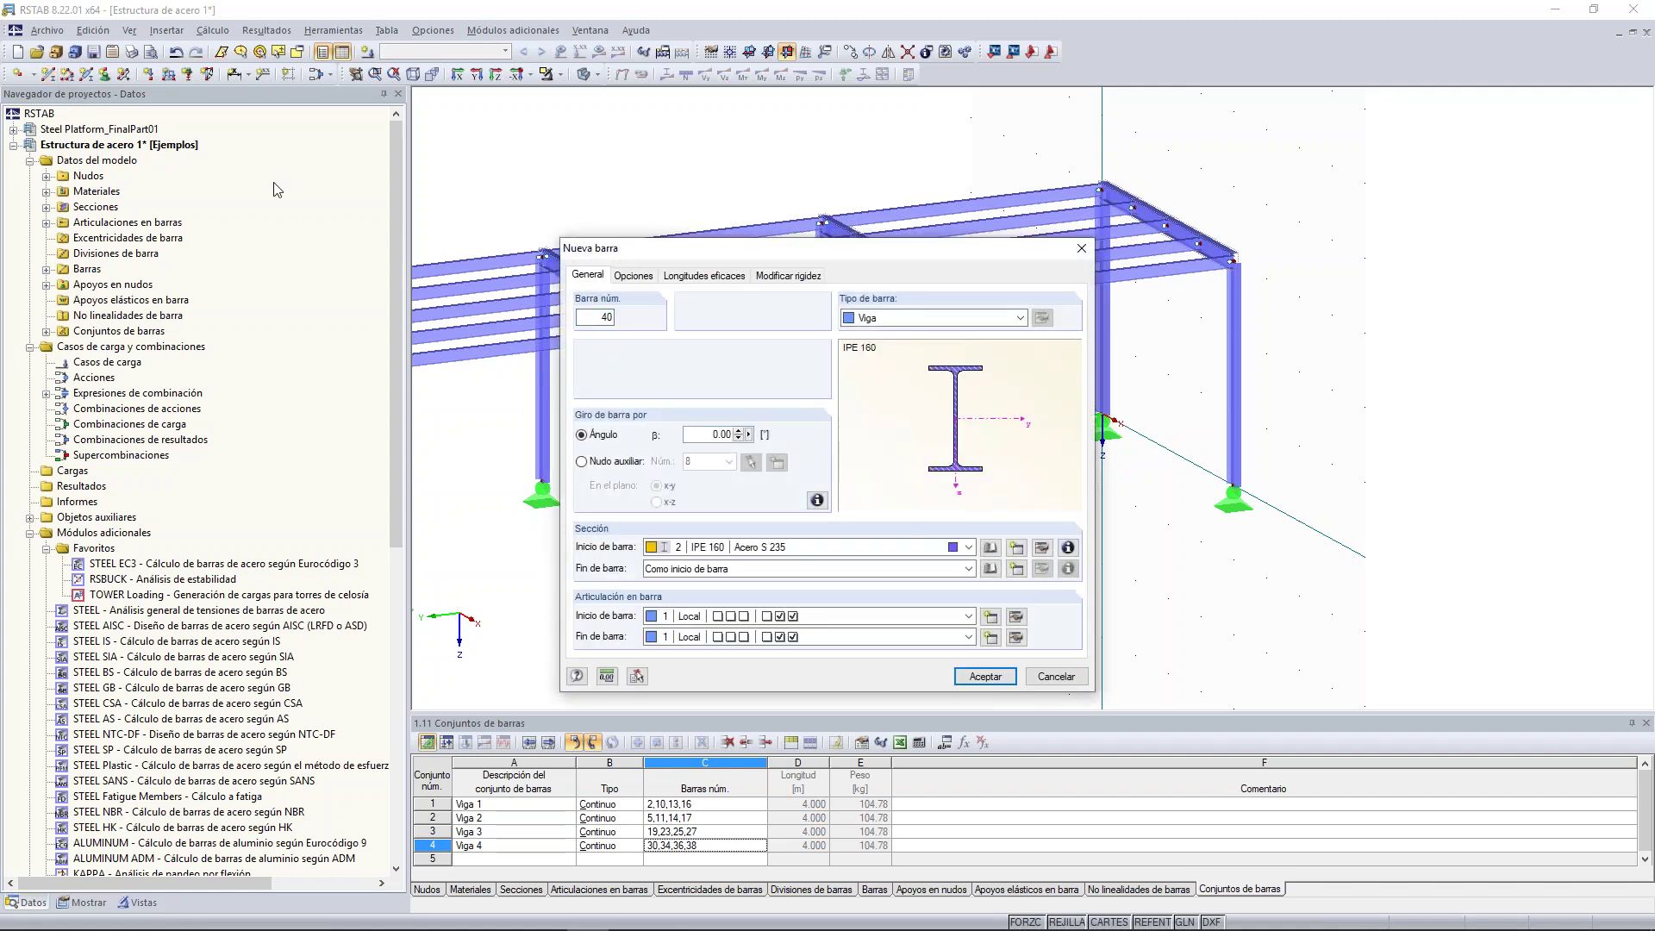
{"action": "left_click", "coordinate": [990, 547]}
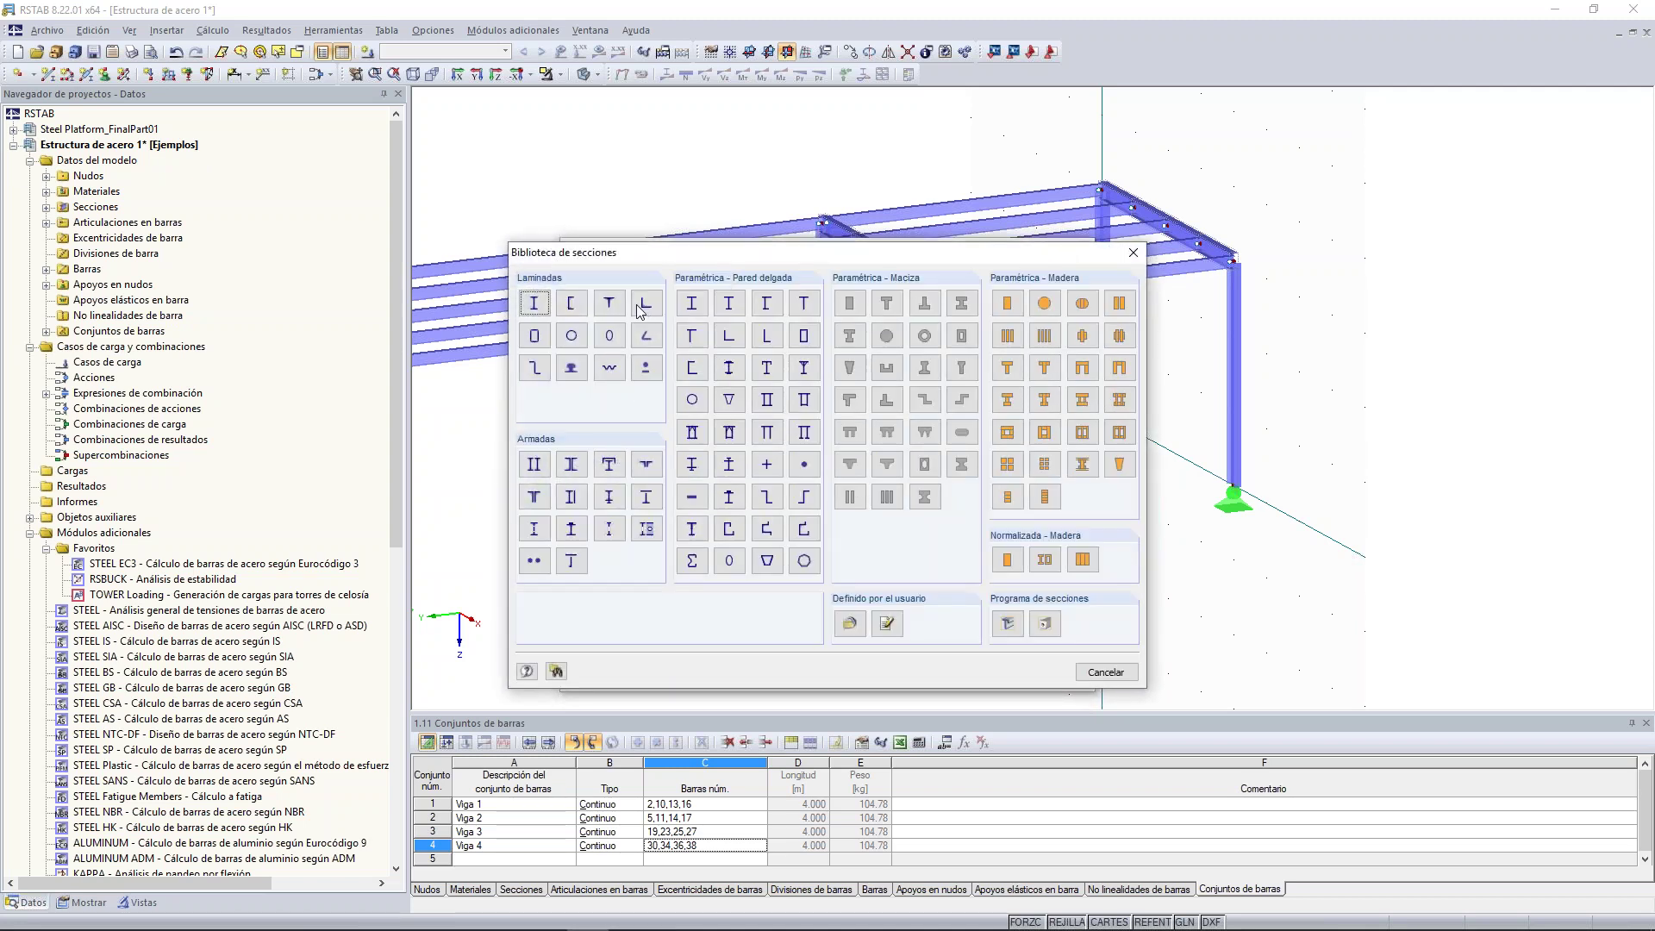
{"action": "key", "text": "Escape"}
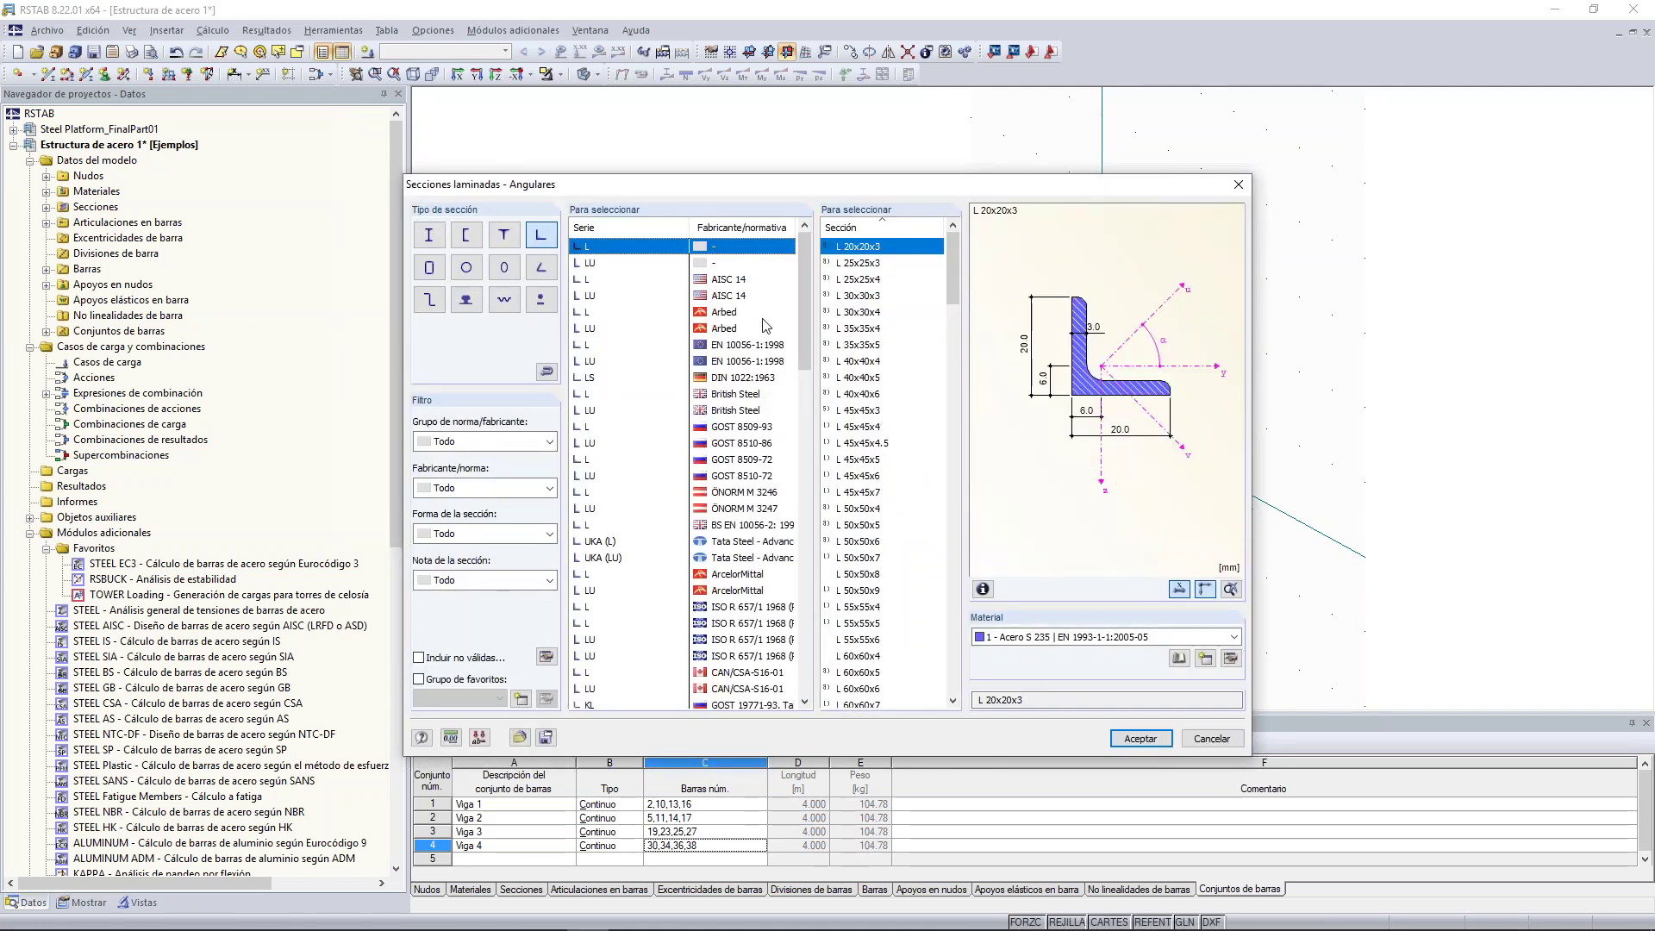
{"action": "scroll", "coordinate": [870, 429], "scroll_direction": "down", "scroll_amount": 6}
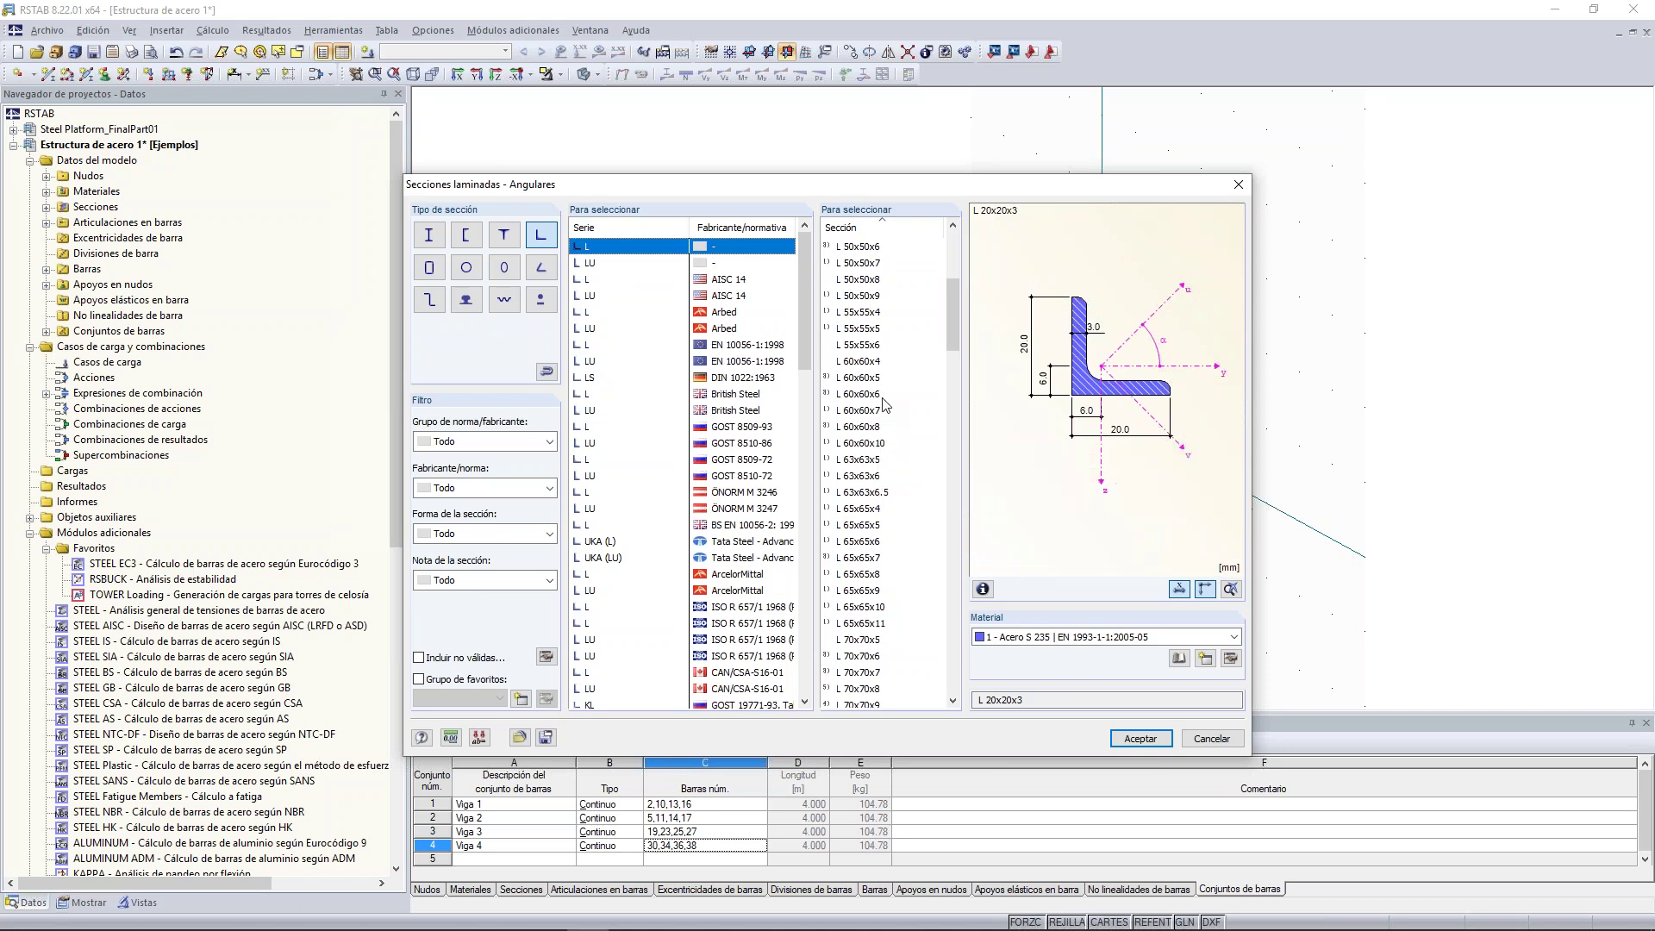
{"action": "left_click", "coordinate": [884, 396]}
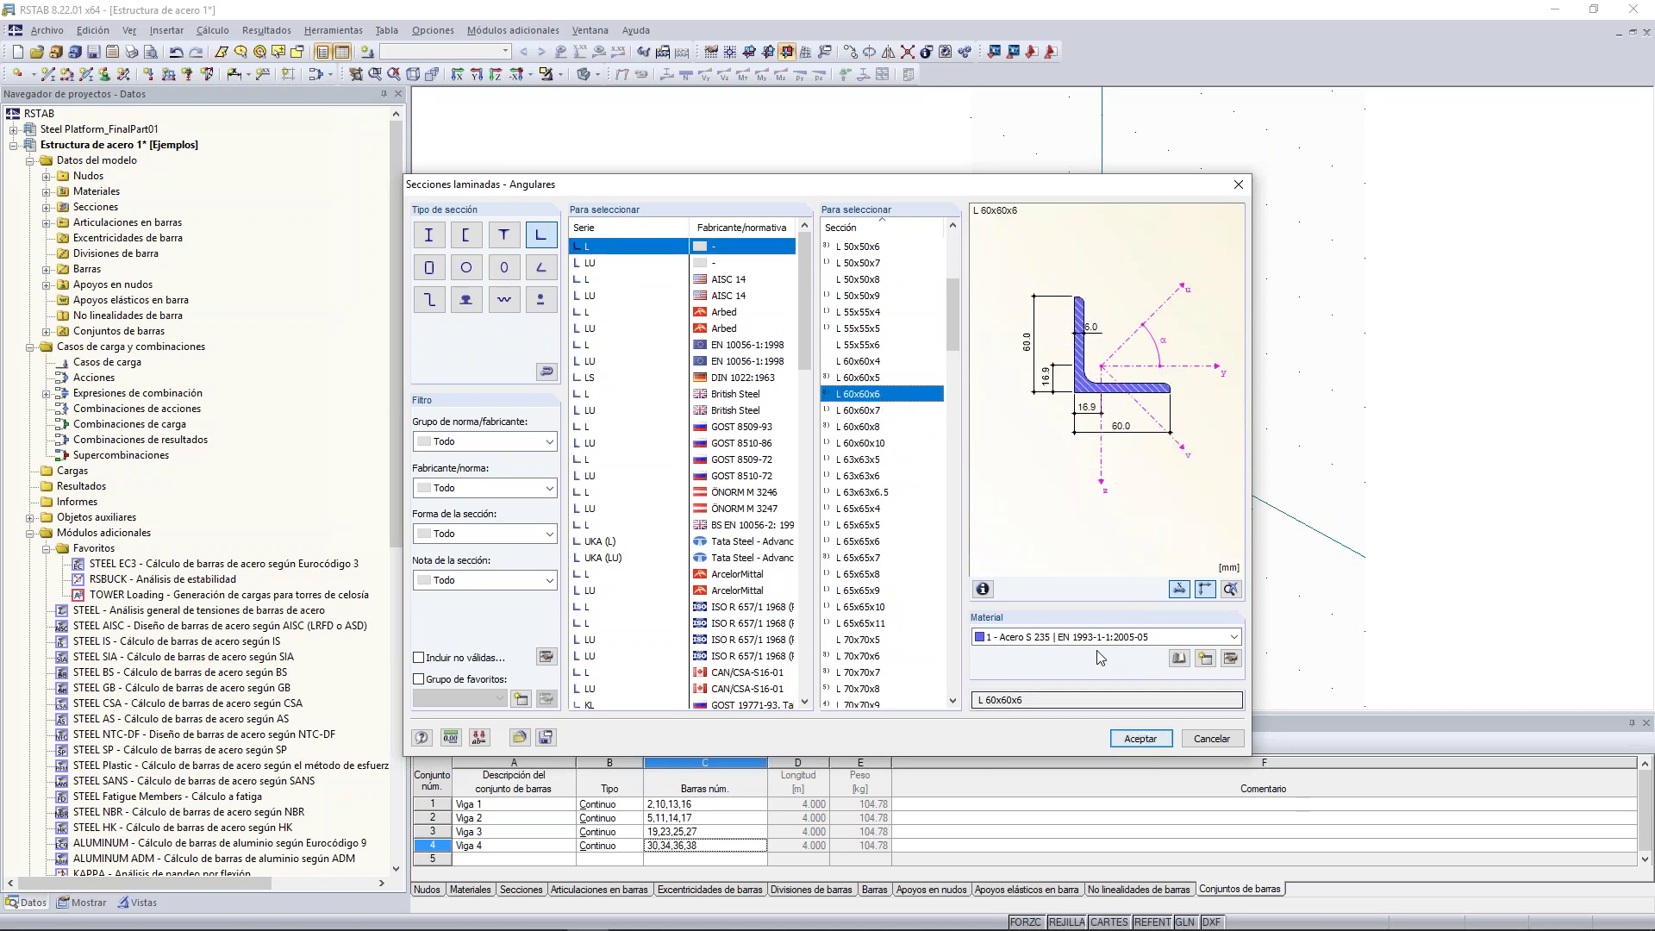
{"action": "left_click", "coordinate": [1138, 739]}
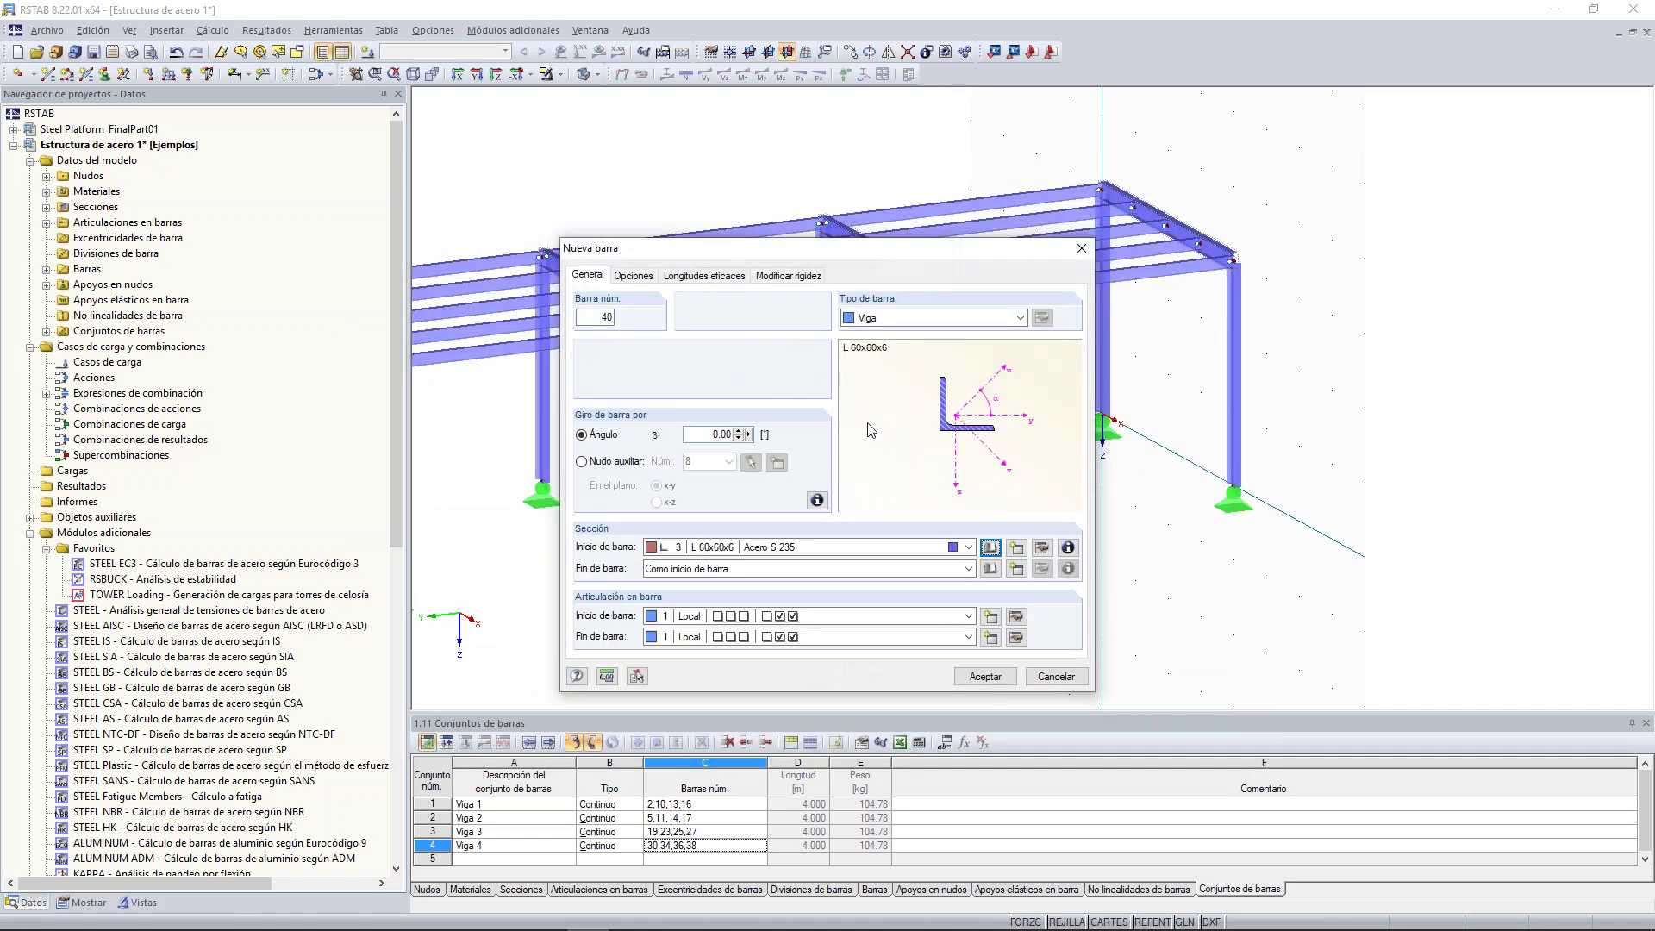
{"action": "left_click", "coordinate": [935, 319]}
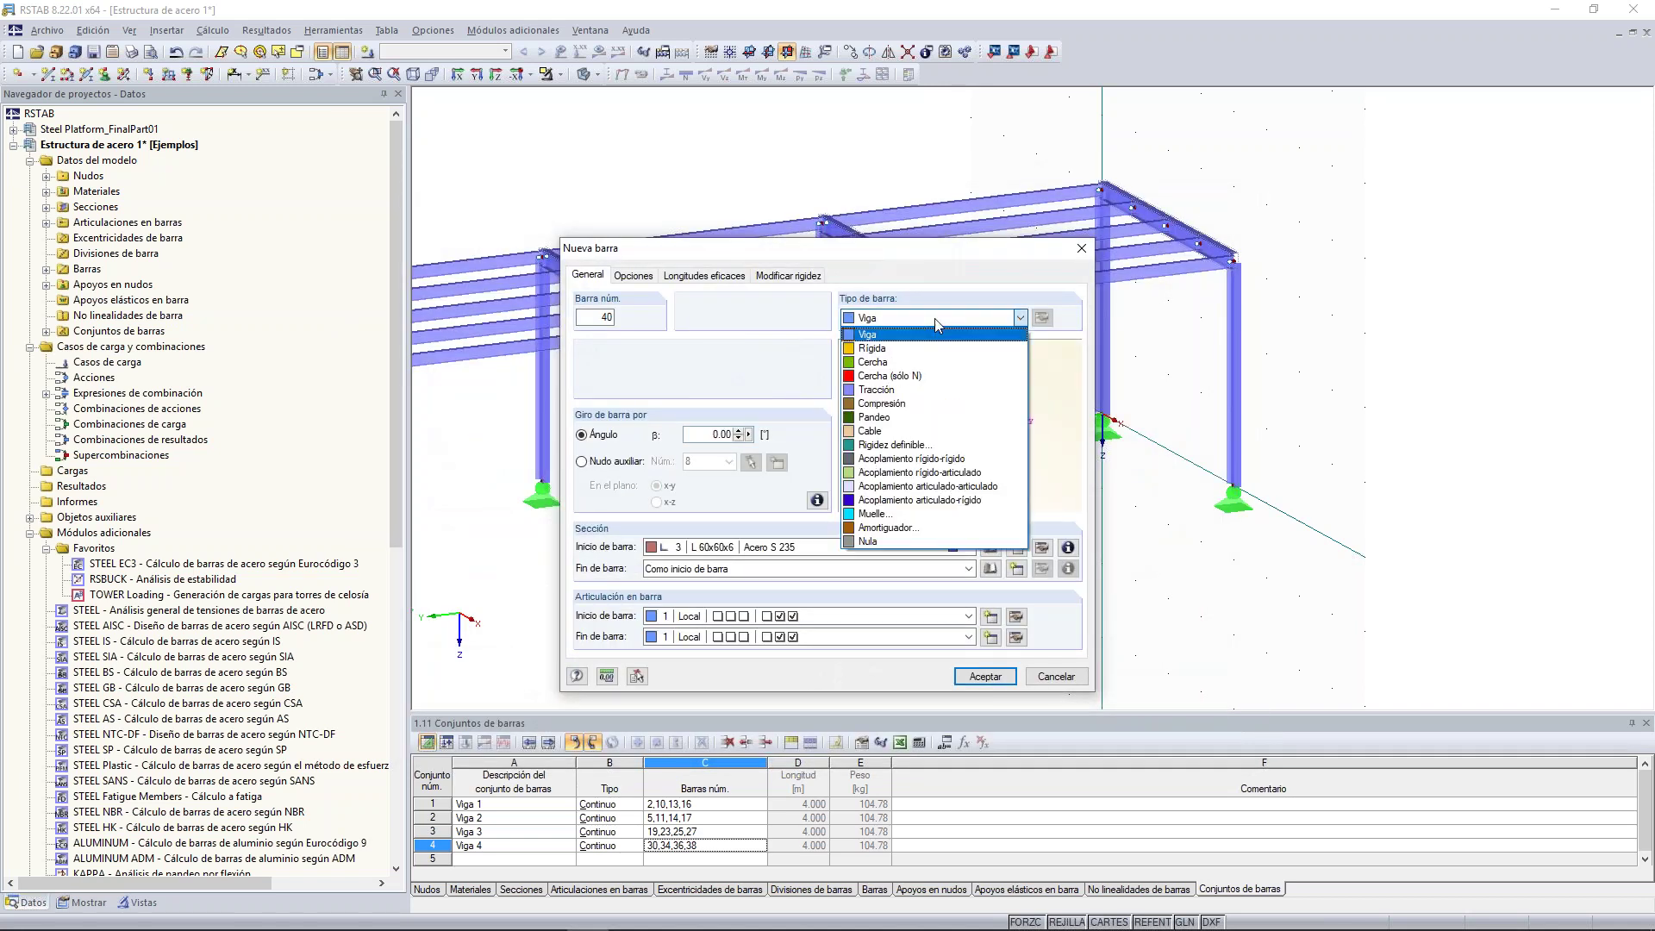
{"action": "left_click", "coordinate": [917, 394]}
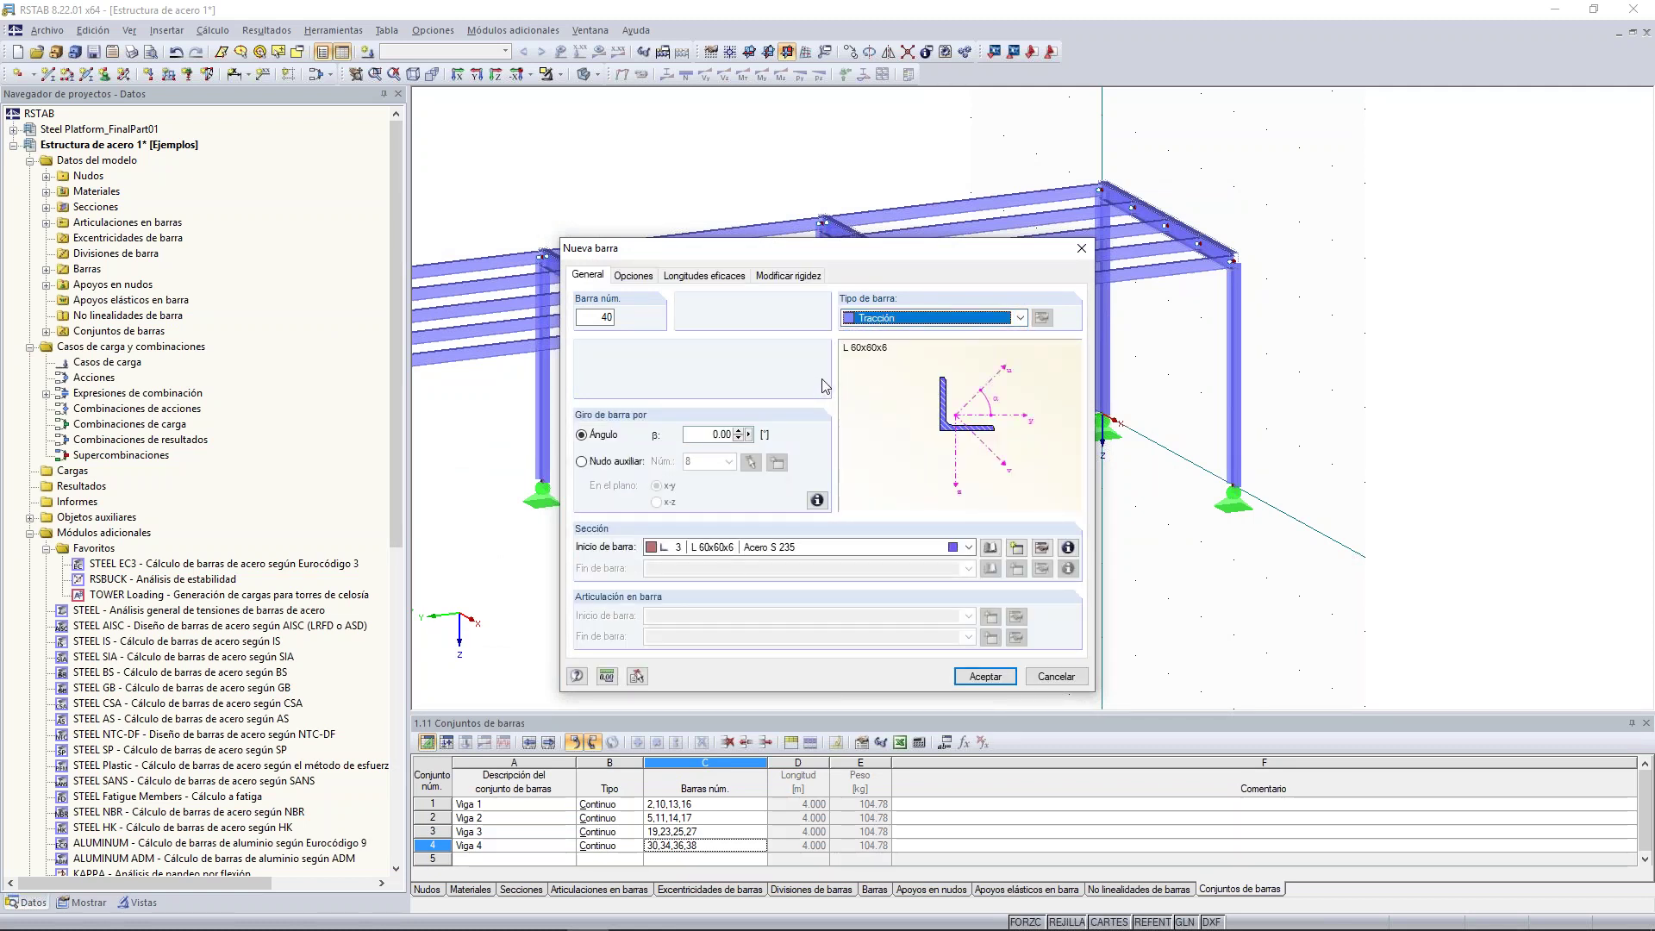
- Switch to the RFEM manual in Foxit Reader, examine the table of bar types, and return to RSTAB
{"action": "key", "text": "alt+Tab"}
{"action": "key", "text": "alt+Tab"}
{"action": "key", "text": "alt+Tab"}
{"action": "key", "text": "alt+Tab"}
{"action": "key", "text": "alt+Tab"}
{"action": "key", "text": "alt+Tab"}
{"action": "key", "text": "alt+Tab"}
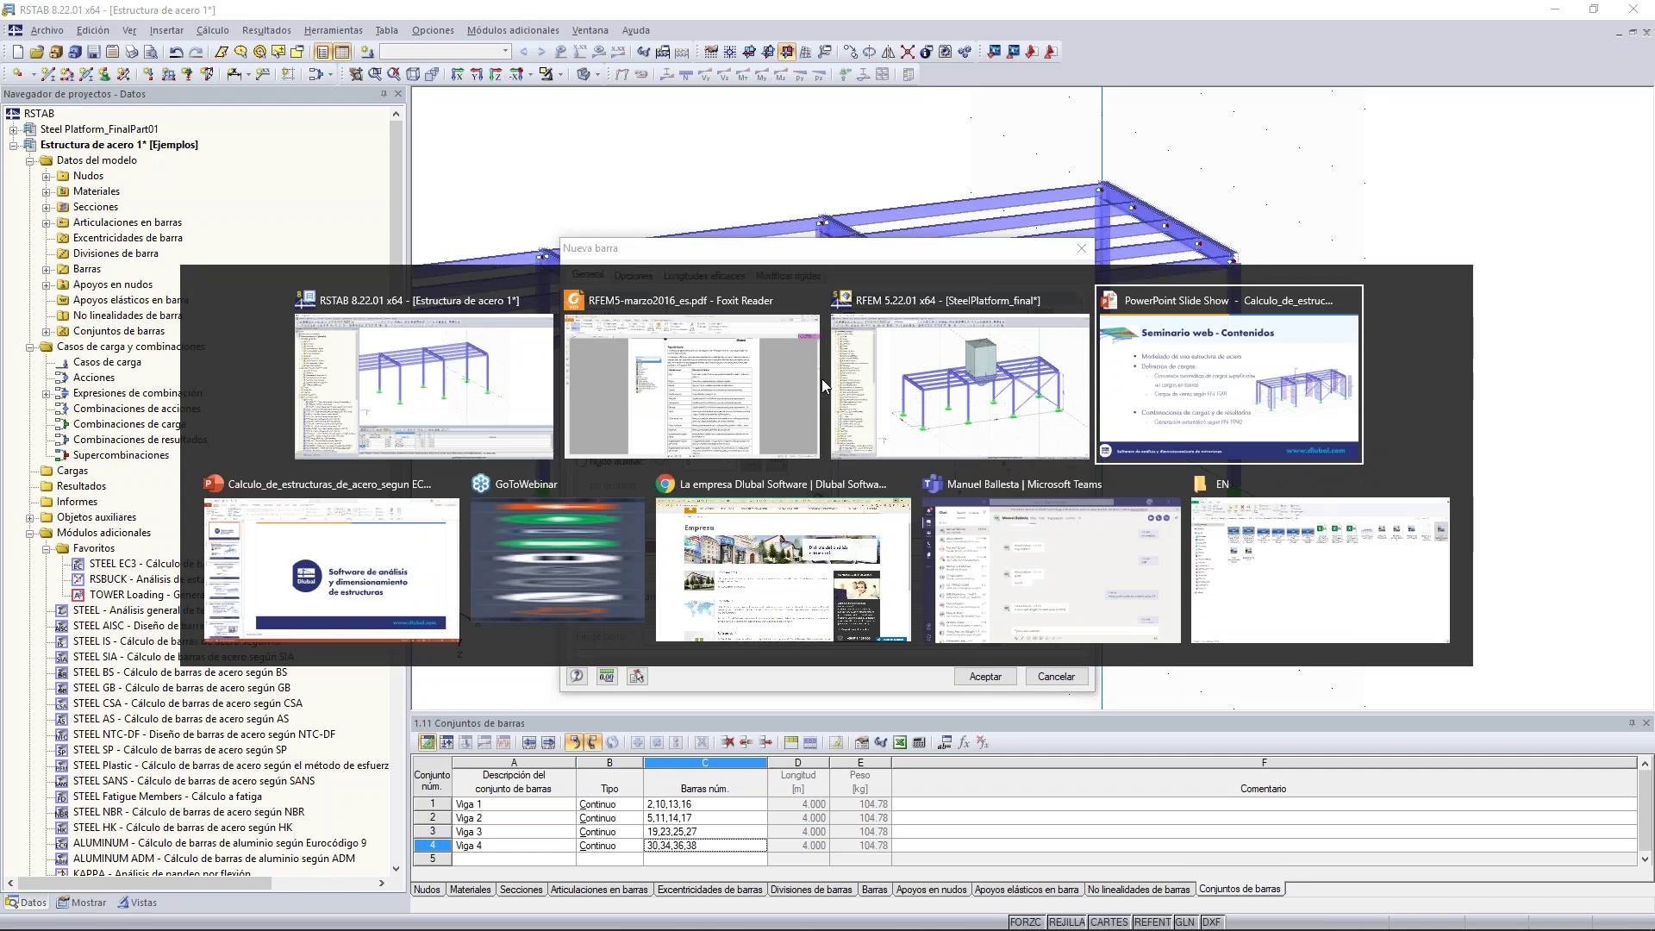
{"action": "key", "text": "alt+Tab"}
{"action": "key", "text": "alt+Tab"}
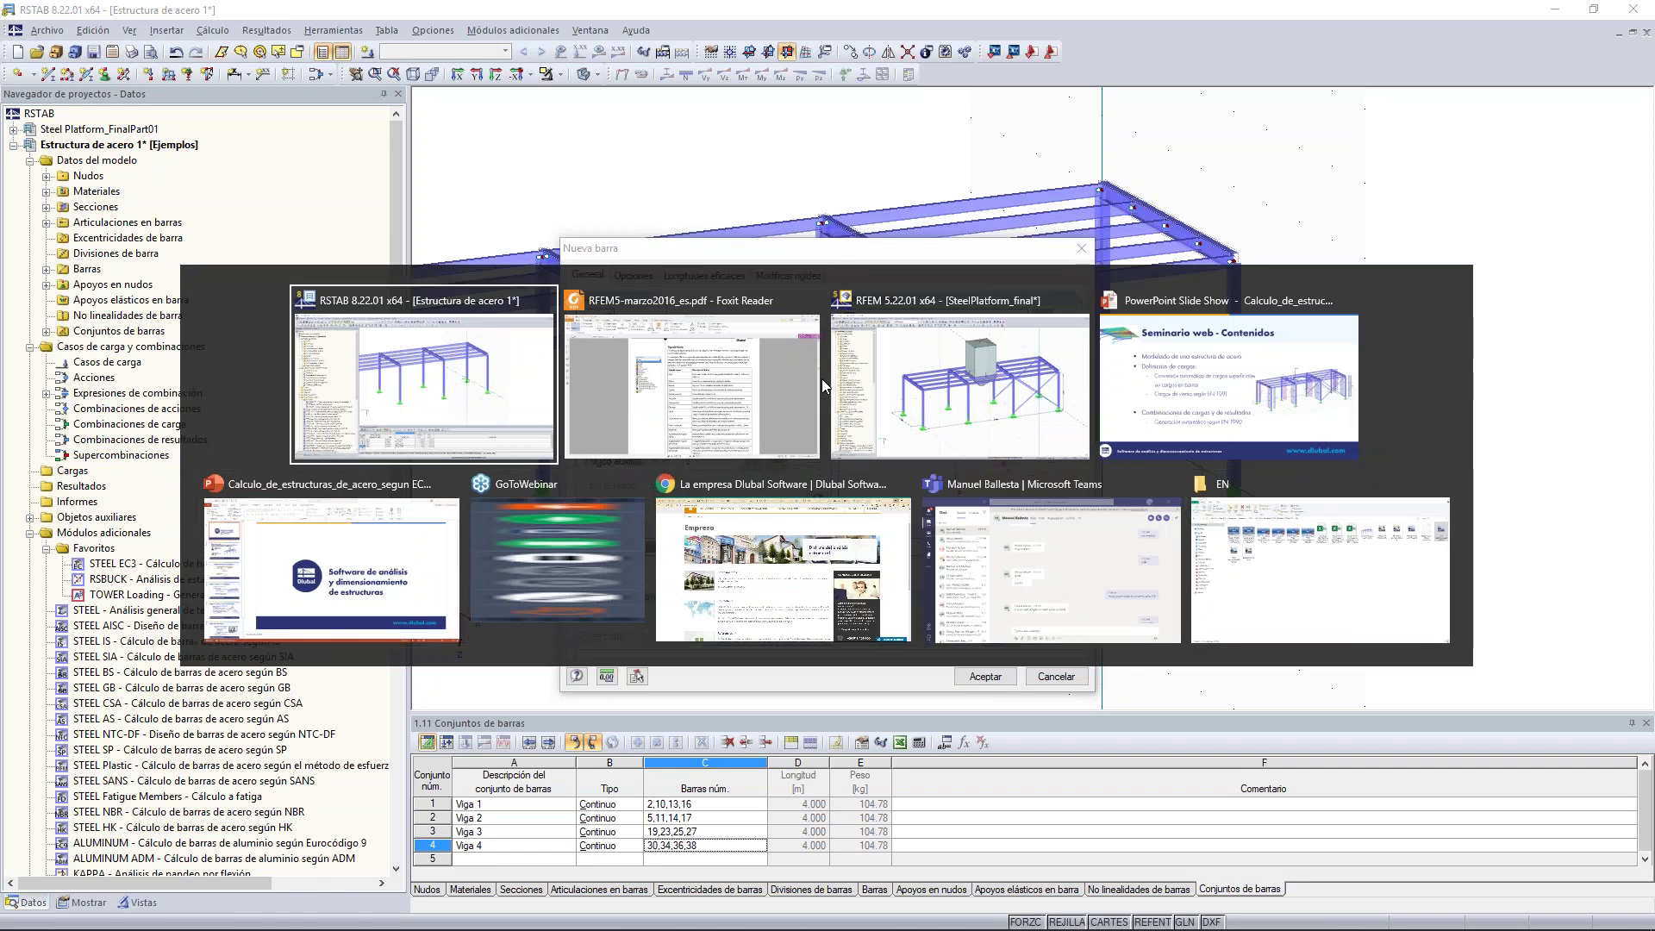
{"action": "key", "text": "alt+Tab"}
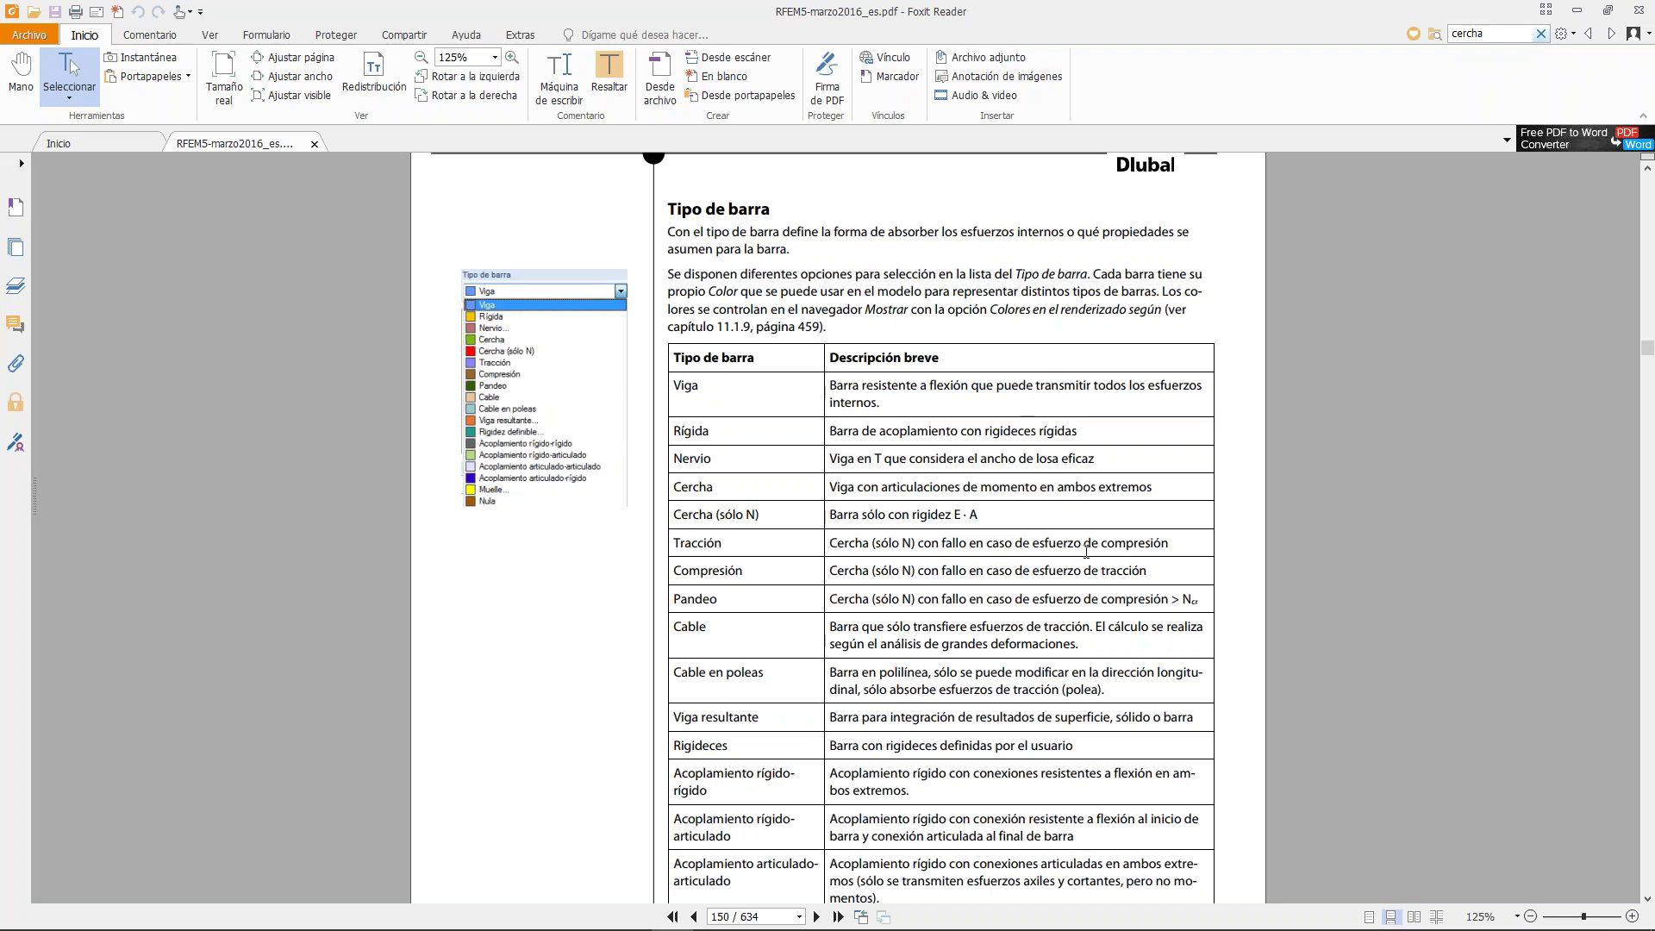
{"action": "key", "text": "alt+Tab"}
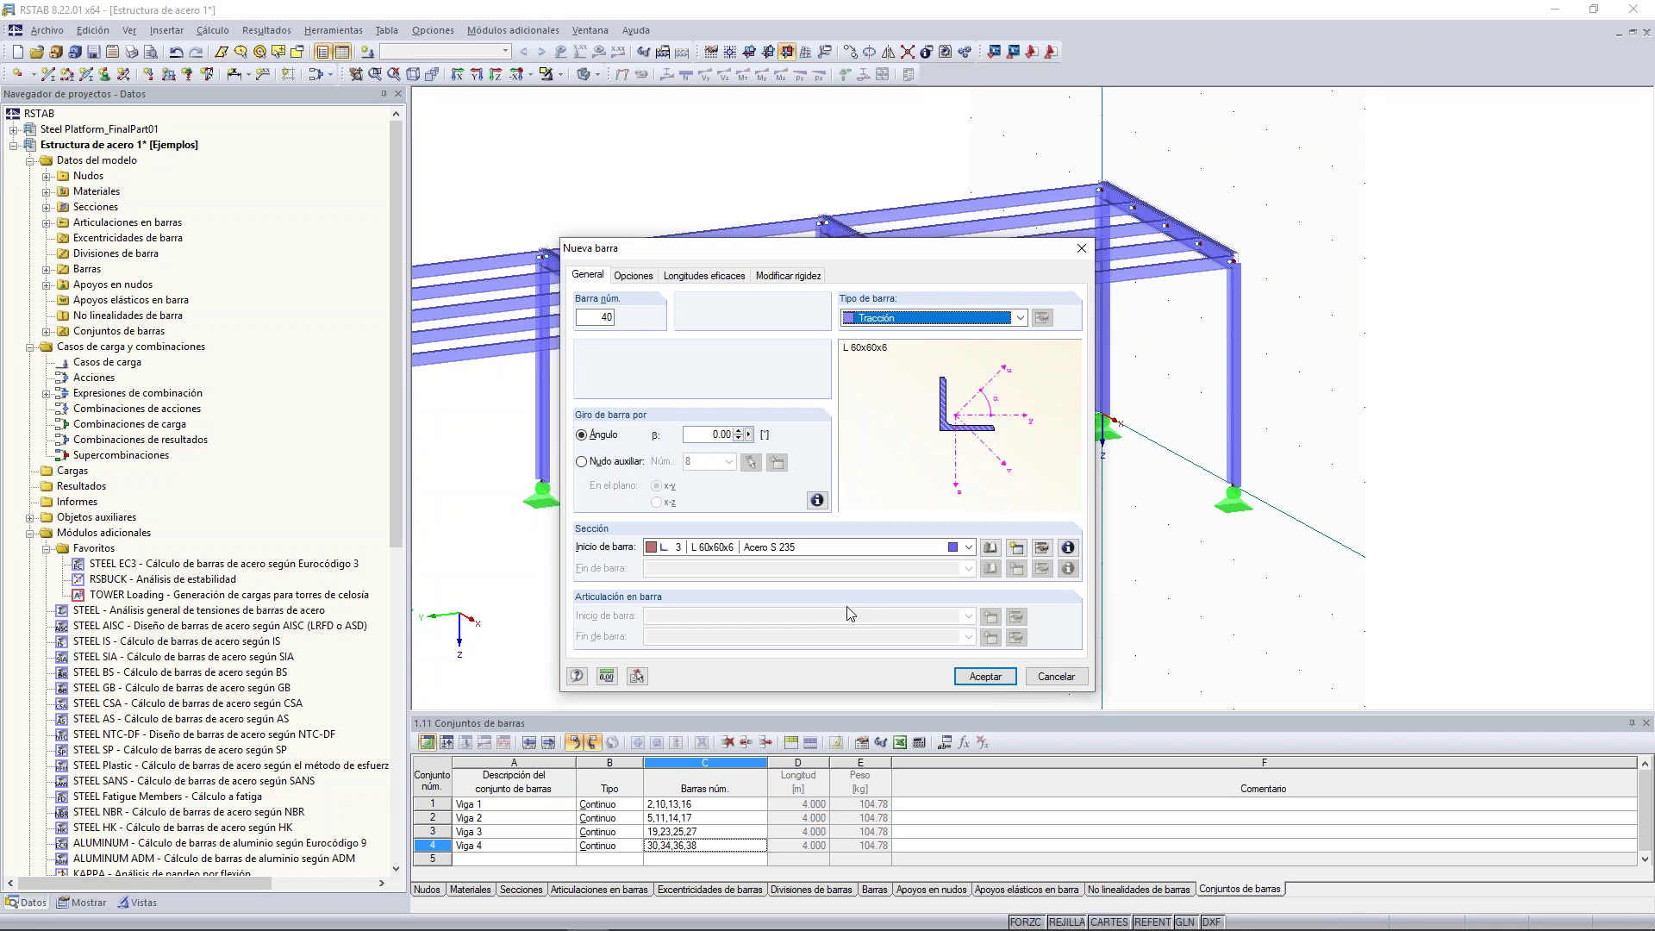
- Draw two crossed L 60x60x6 tension bars between the front columns of the end bay at the origin, from beam ends to opposite column bases
{"action": "left_click", "coordinate": [963, 677]}
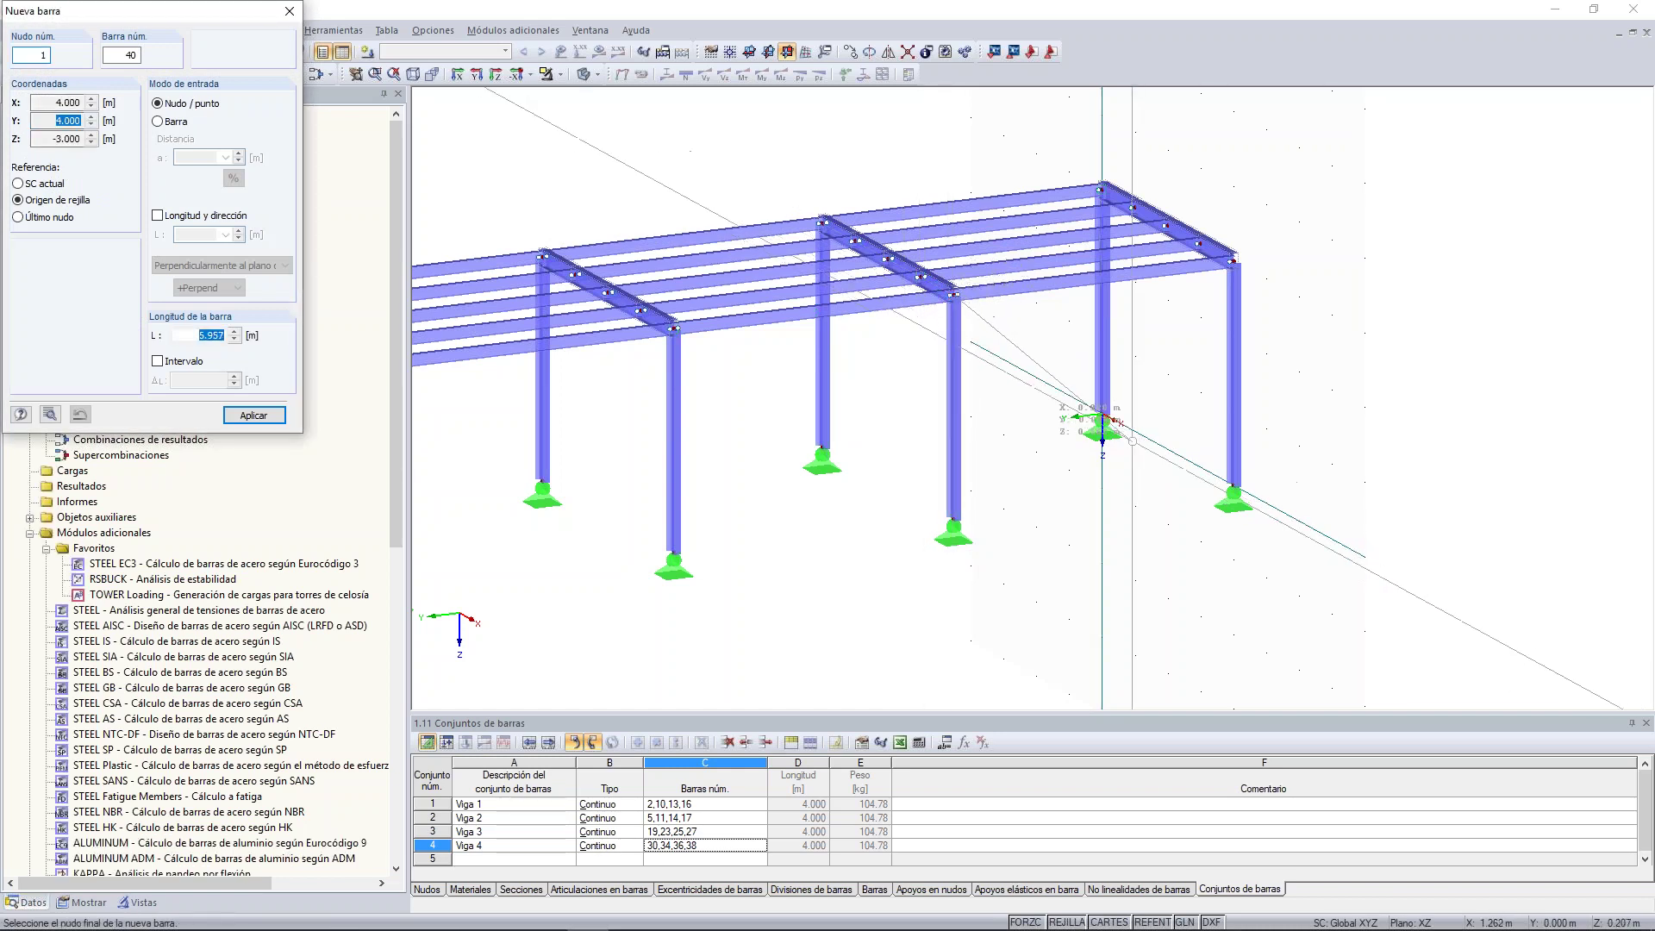
{"action": "left_click", "coordinate": [1233, 485]}
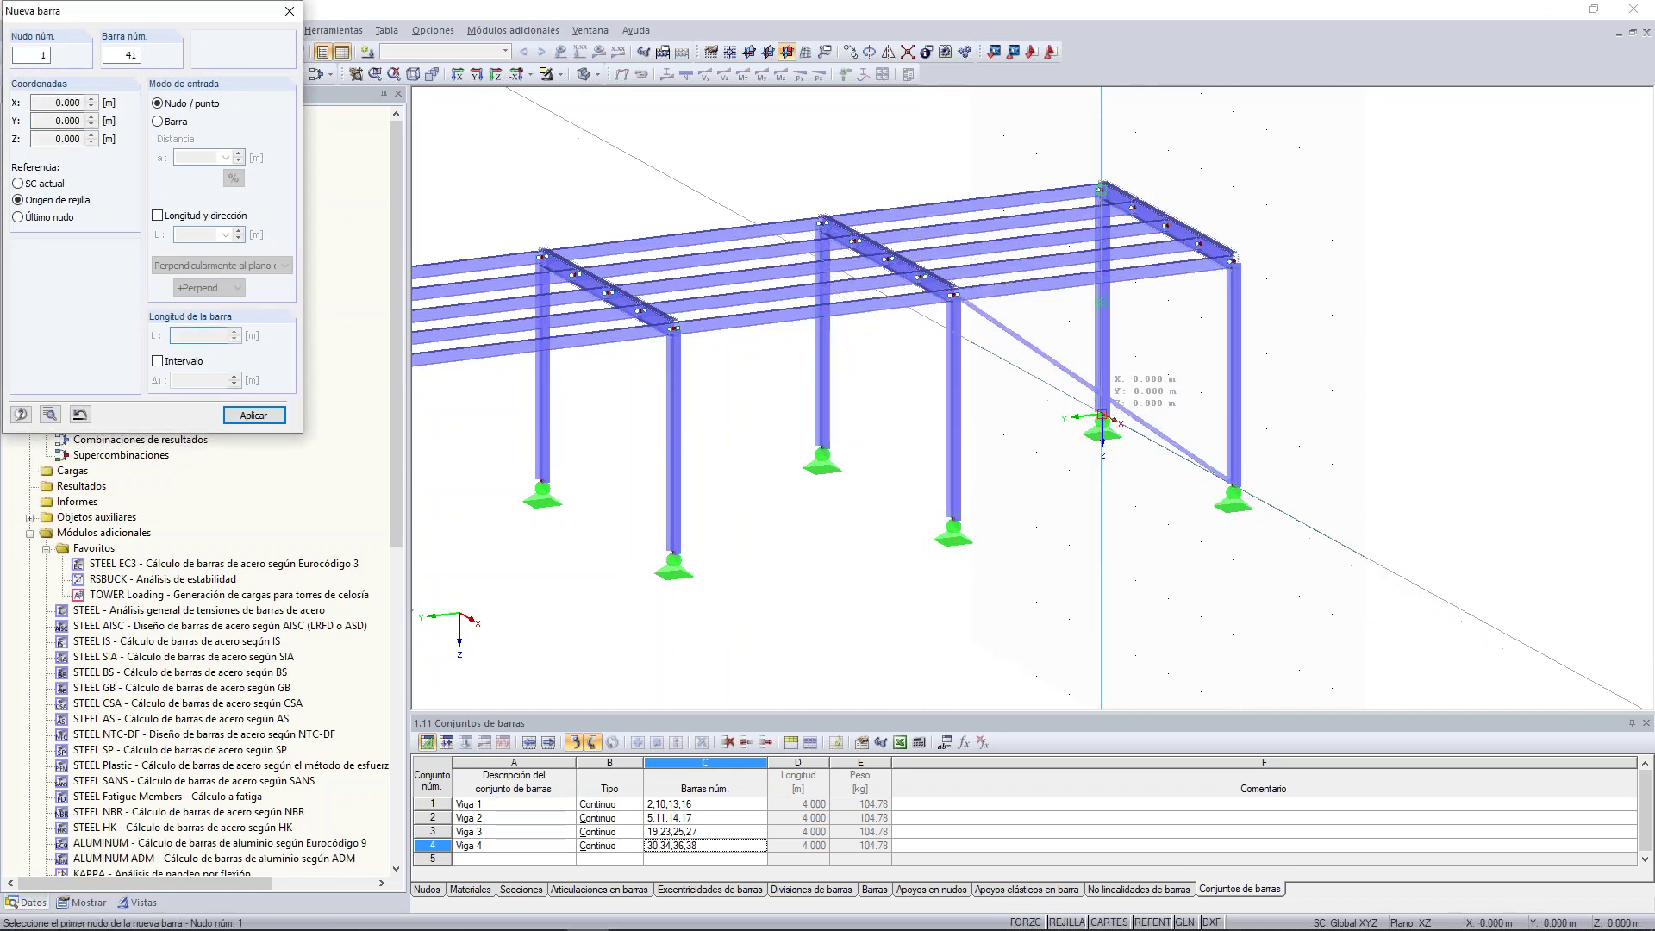
{"action": "left_click", "coordinate": [953, 295]}
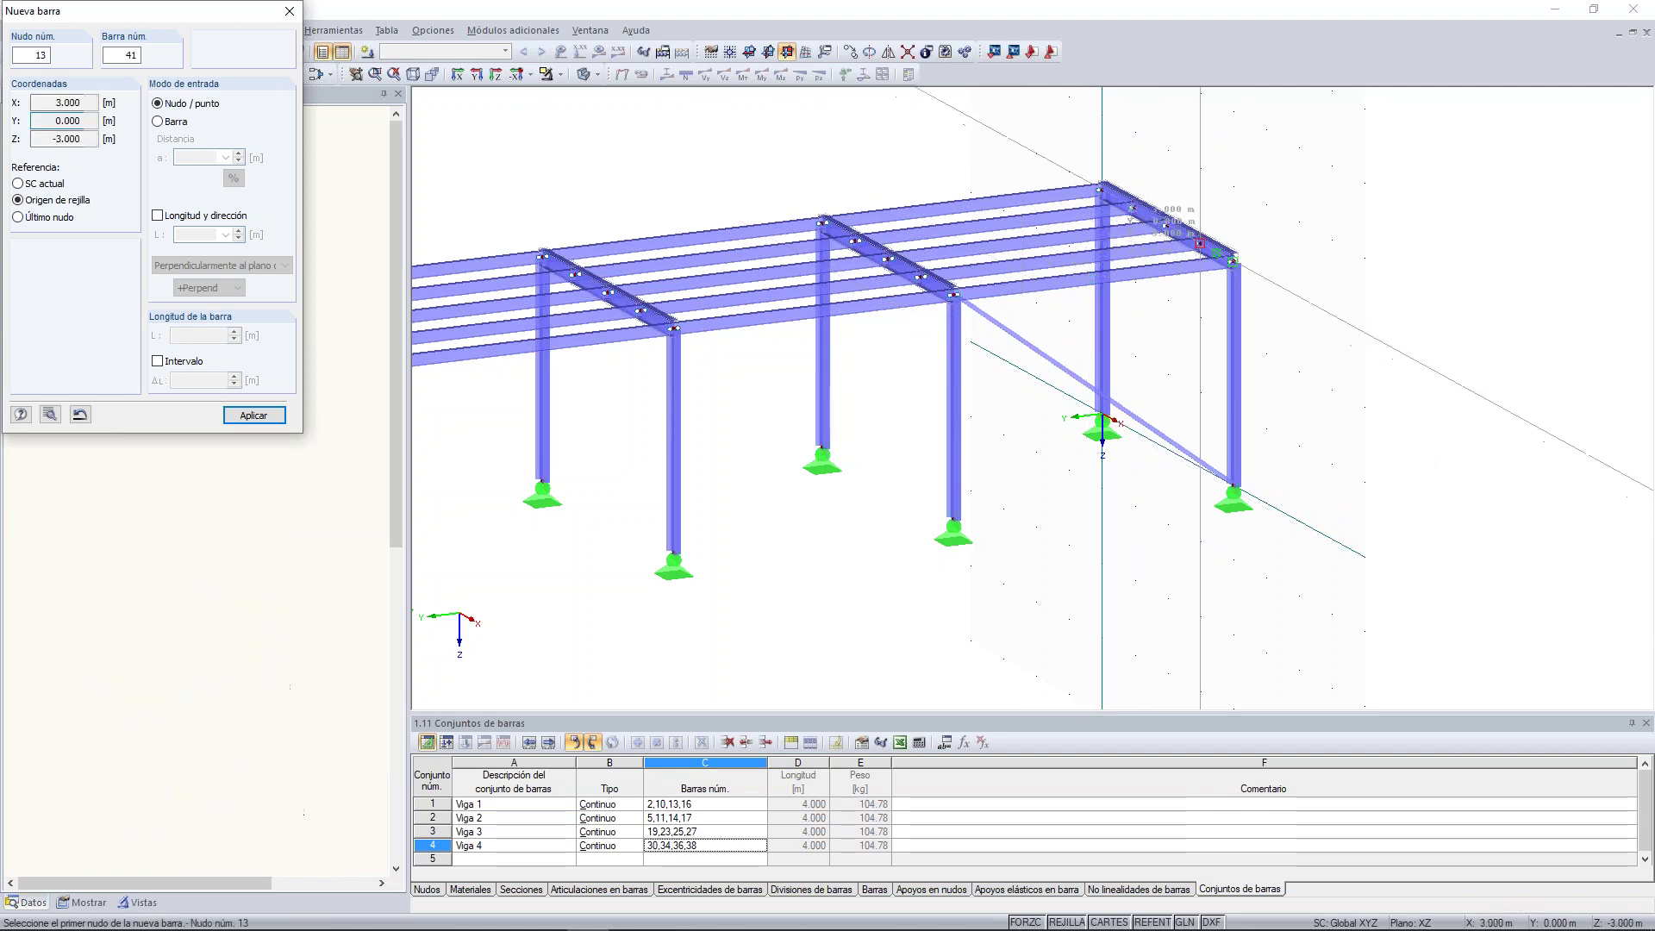
{"action": "left_click", "coordinate": [1233, 261]}
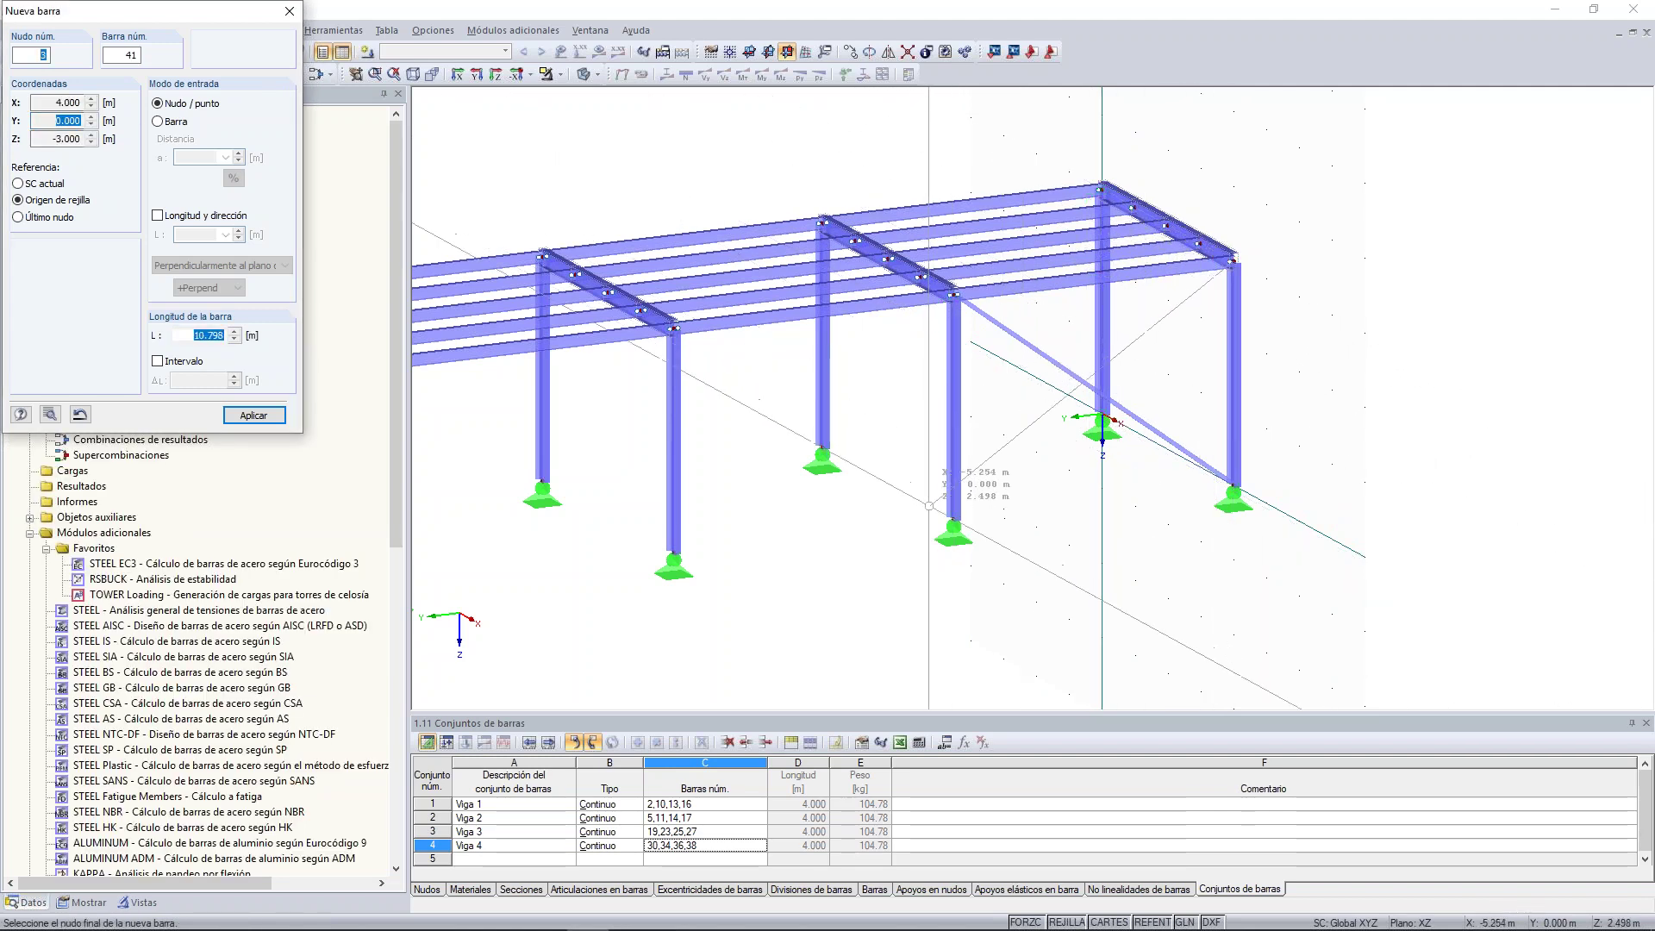
{"action": "left_click", "coordinate": [954, 519]}
{"action": "key", "text": "Escape"}
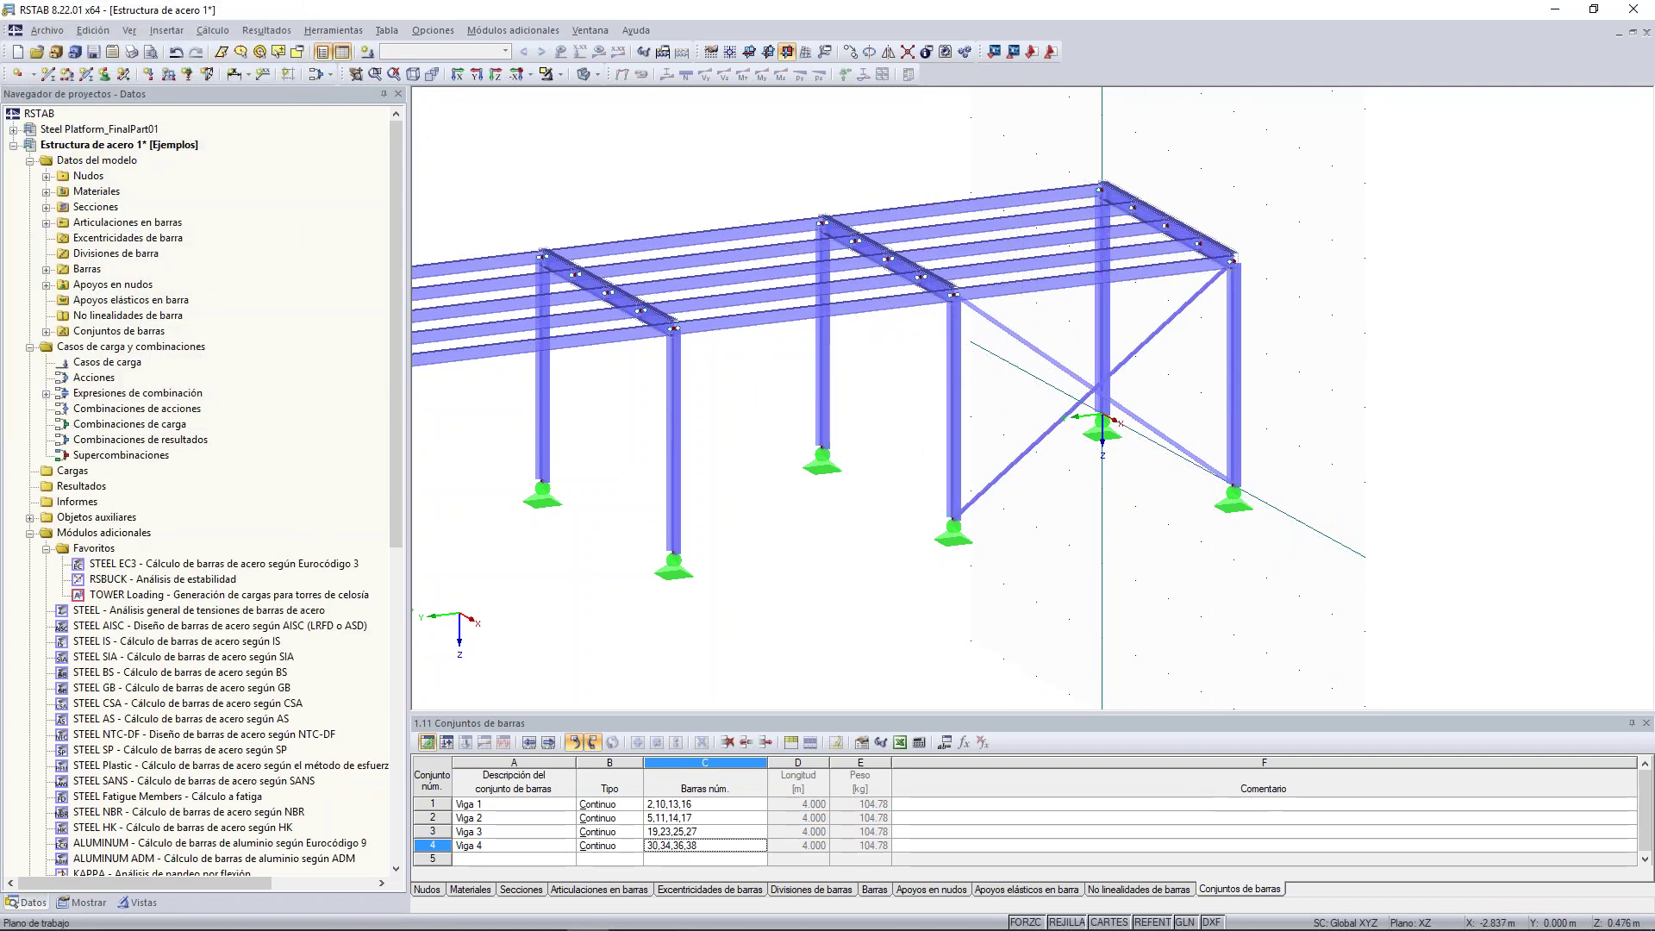
- Copy the two crossed bracing bars to the parallel row of columns in the same end bay
{"action": "middle_click_drag", "start_coordinate": [829, 406], "coordinate": [948, 405], "text": "ctrl"}
{"action": "left_click", "coordinate": [831, 358]}
{"action": "left_click", "coordinate": [1024, 417]}
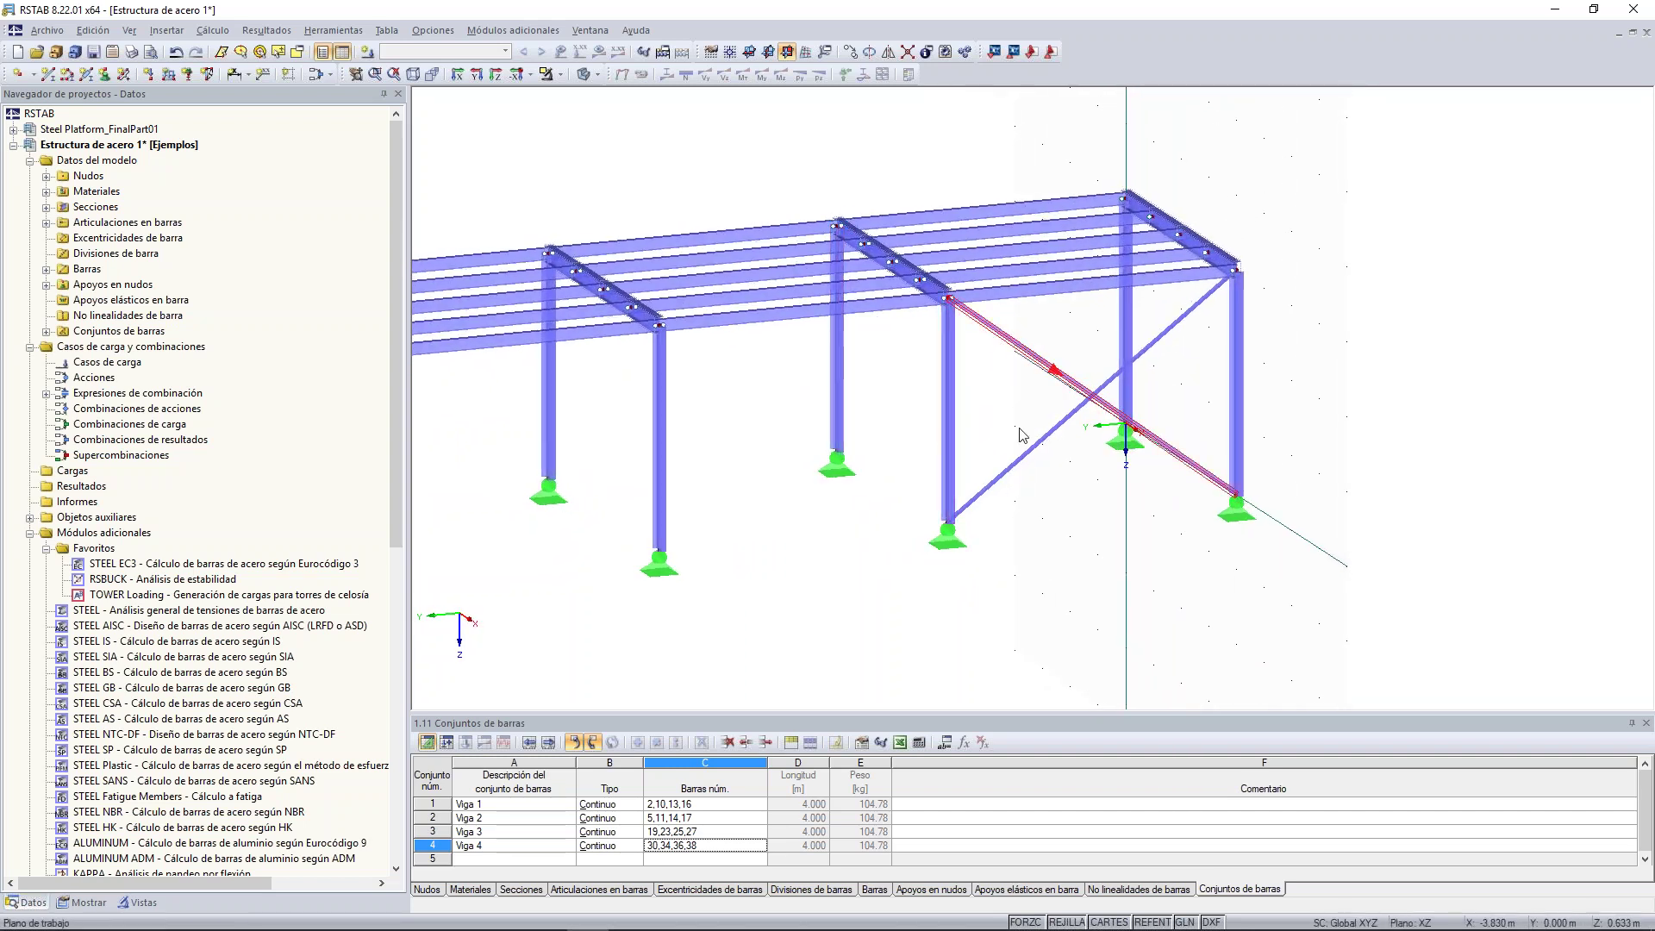
{"action": "left_click", "coordinate": [1026, 461], "text": "ctrl"}
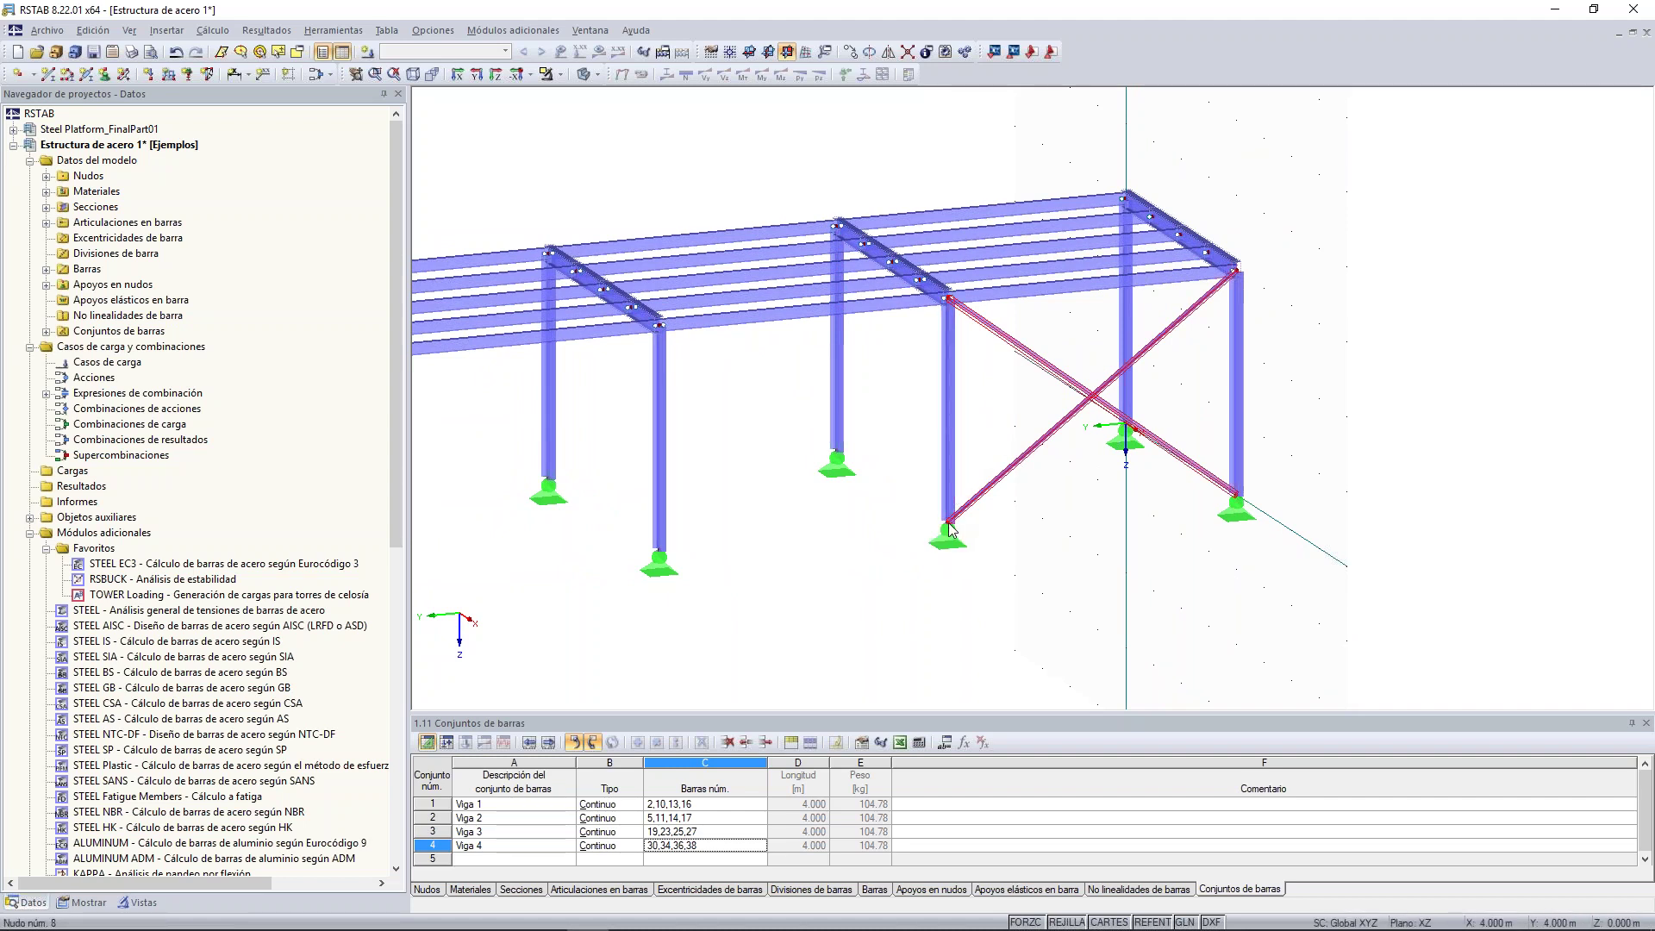
{"action": "mouse_move", "coordinate": [951, 528]}
{"action": "left_mouse_down"}
{"action": "mouse_move", "coordinate": [905, 515]}
{"action": "mouse_move", "coordinate": [947, 528]}
{"action": "left_mouse_up"}
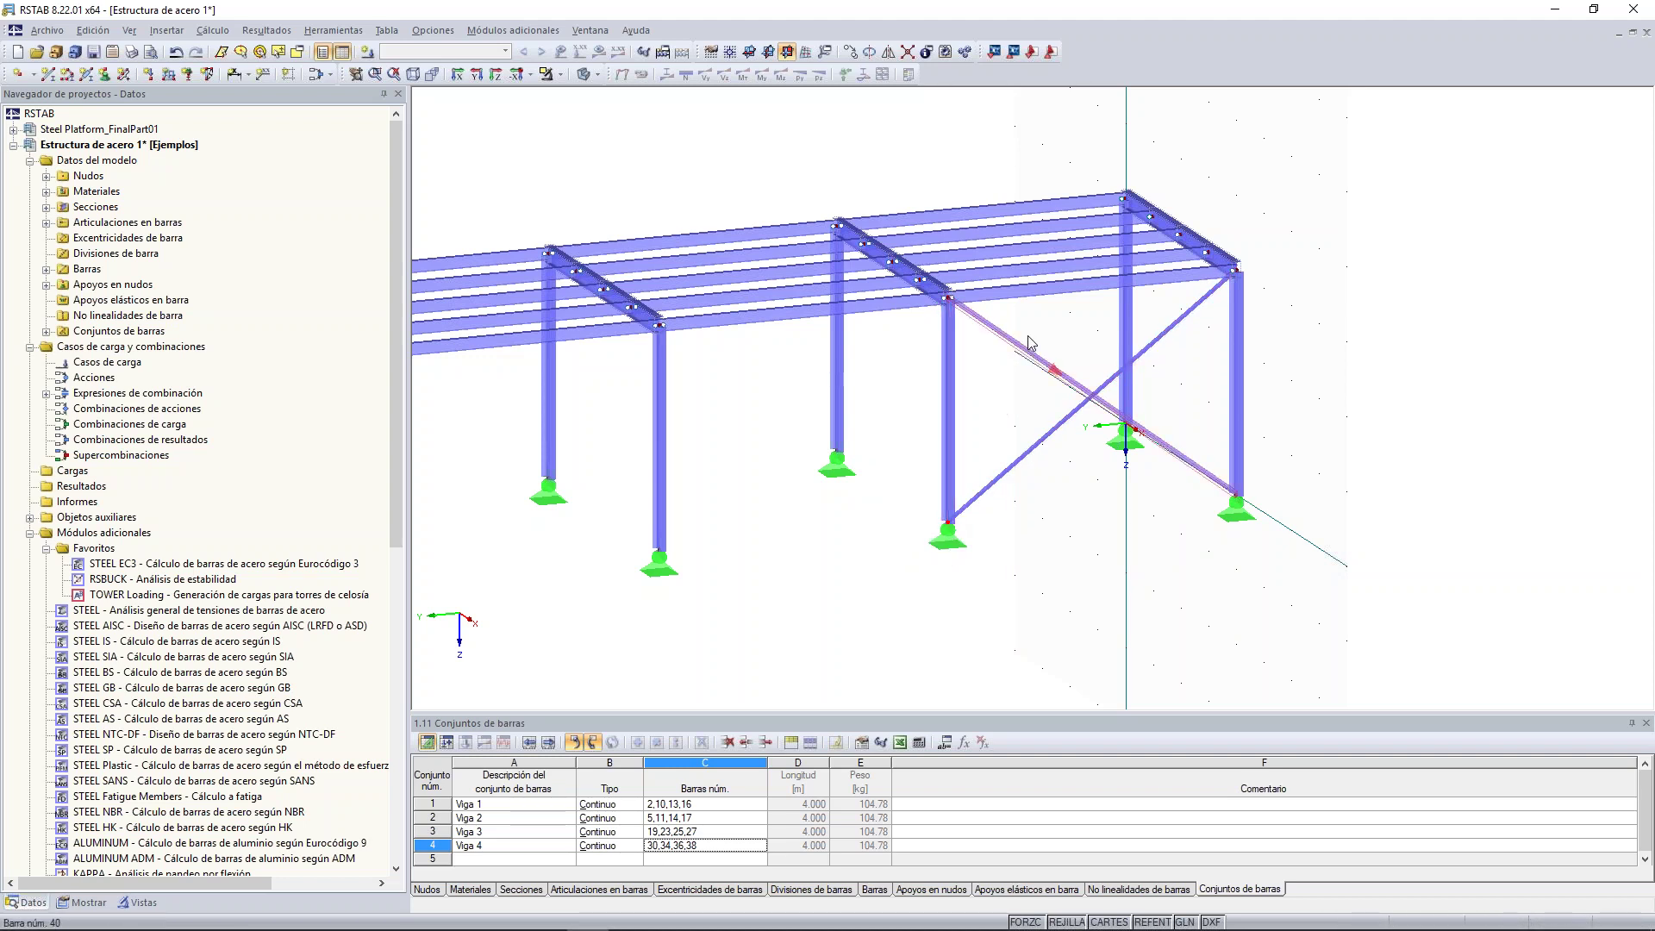
{"action": "left_click", "coordinate": [1039, 451]}
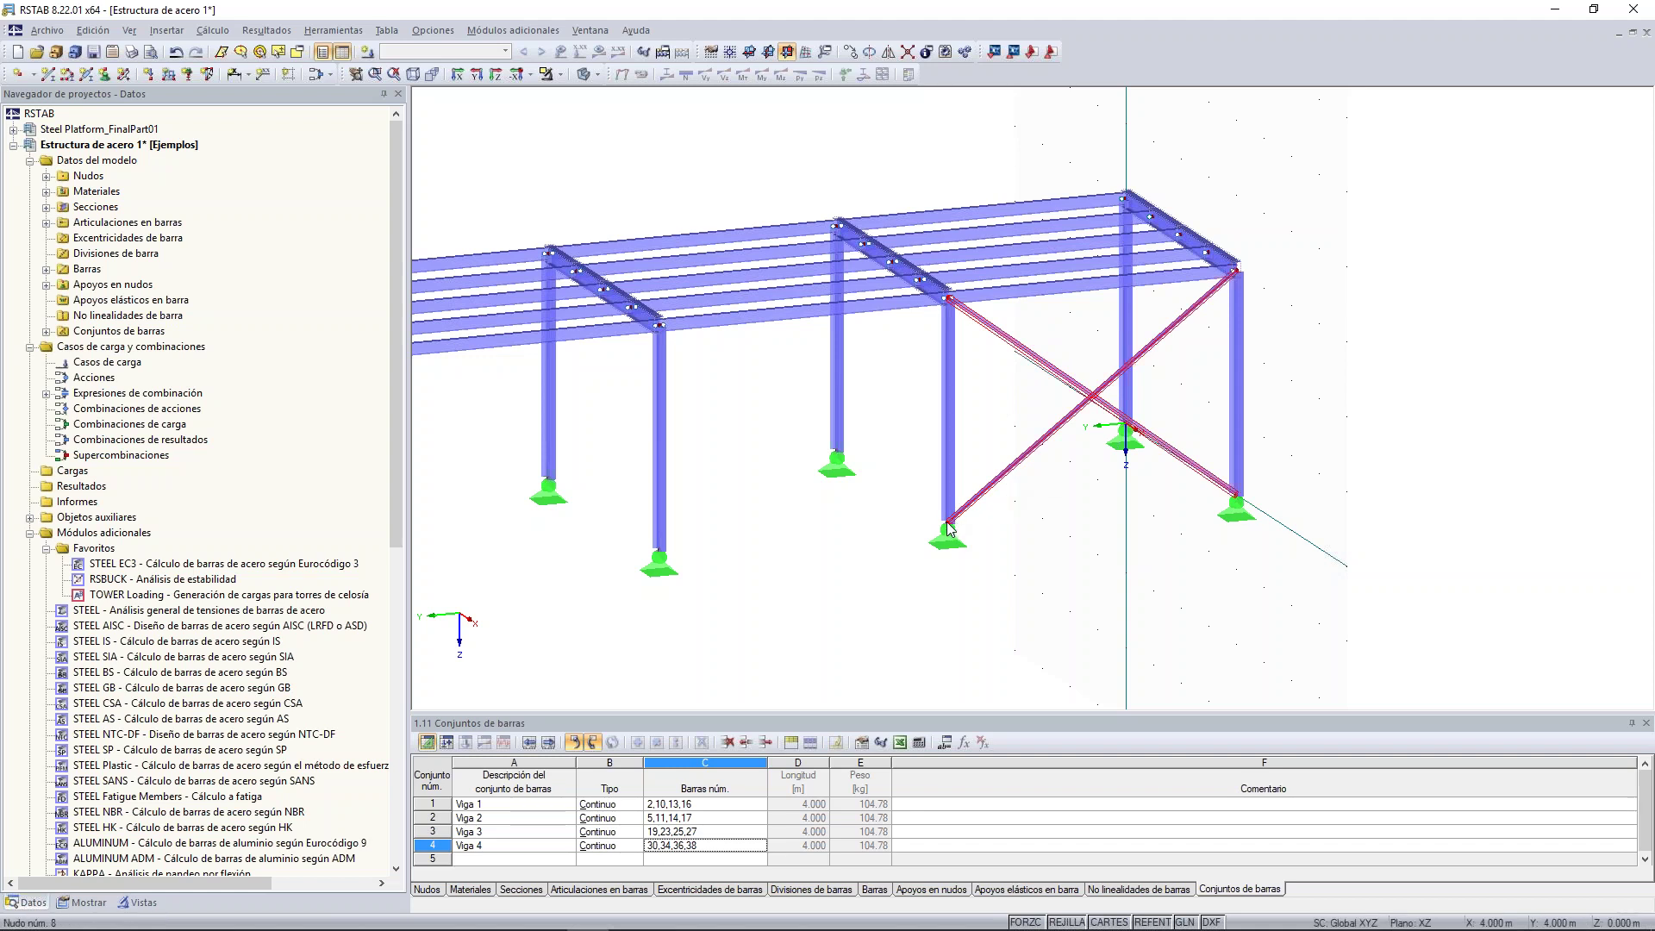
{"action": "left_click", "coordinate": [757, 436]}
{"action": "mouse_move", "coordinate": [758, 436]}
{"action": "middle_mouse_down", "text": "ctrl"}
{"action": "mouse_move", "coordinate": [759, 419]}
{"action": "mouse_move", "coordinate": [621, 414]}
{"action": "mouse_move", "coordinate": [828, 462]}
{"action": "mouse_move", "coordinate": [817, 476]}
{"action": "mouse_move", "coordinate": [729, 443]}
{"action": "middle_mouse_up", "text": "ctrl"}
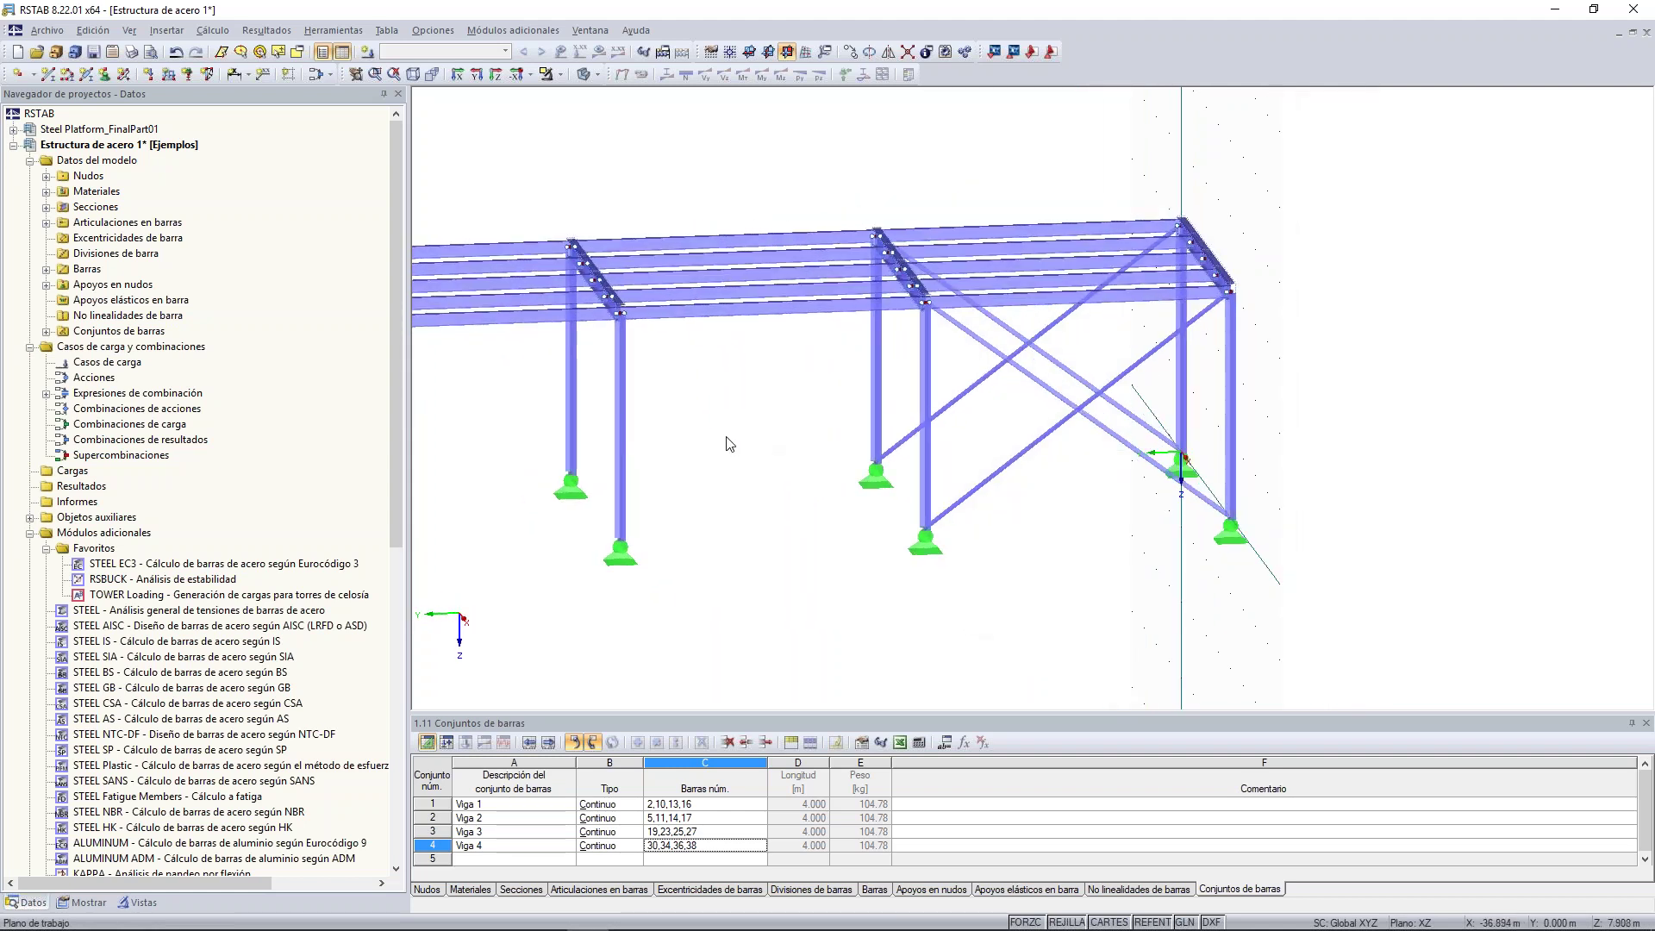
- Select the three inner longitudinal bars of the middle bay for editing
{"action": "middle_click_drag", "start_coordinate": [700, 445], "coordinate": [928, 408], "text": "ctrl"}
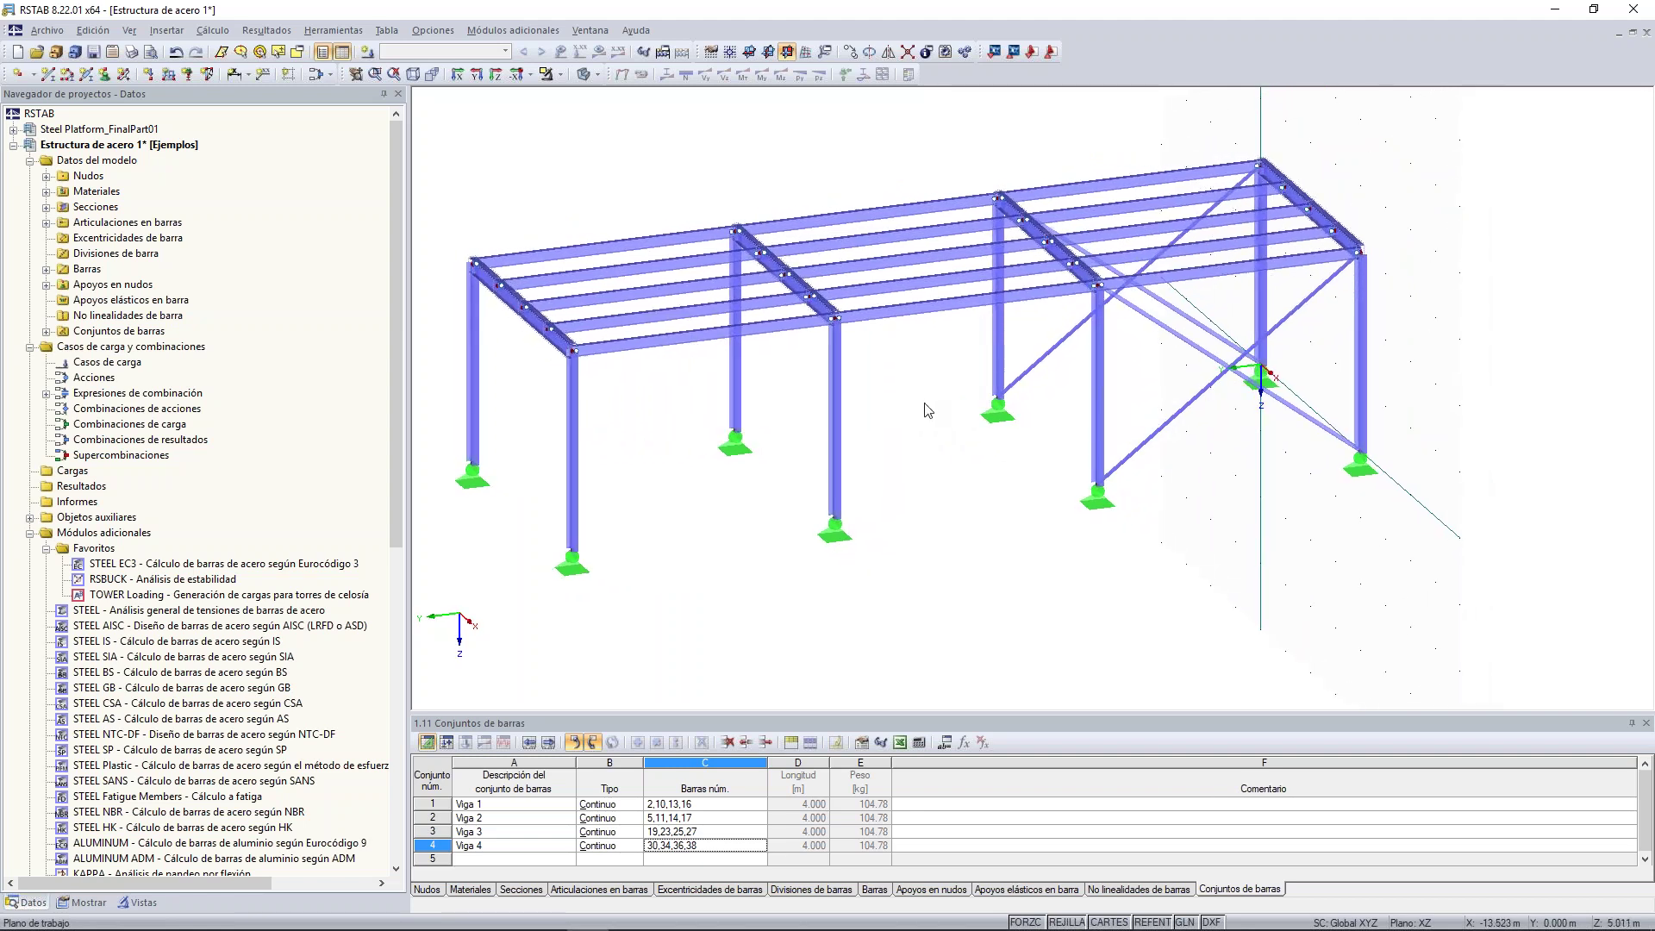
{"action": "left_click", "coordinate": [896, 240]}
{"action": "left_click", "coordinate": [883, 262]}
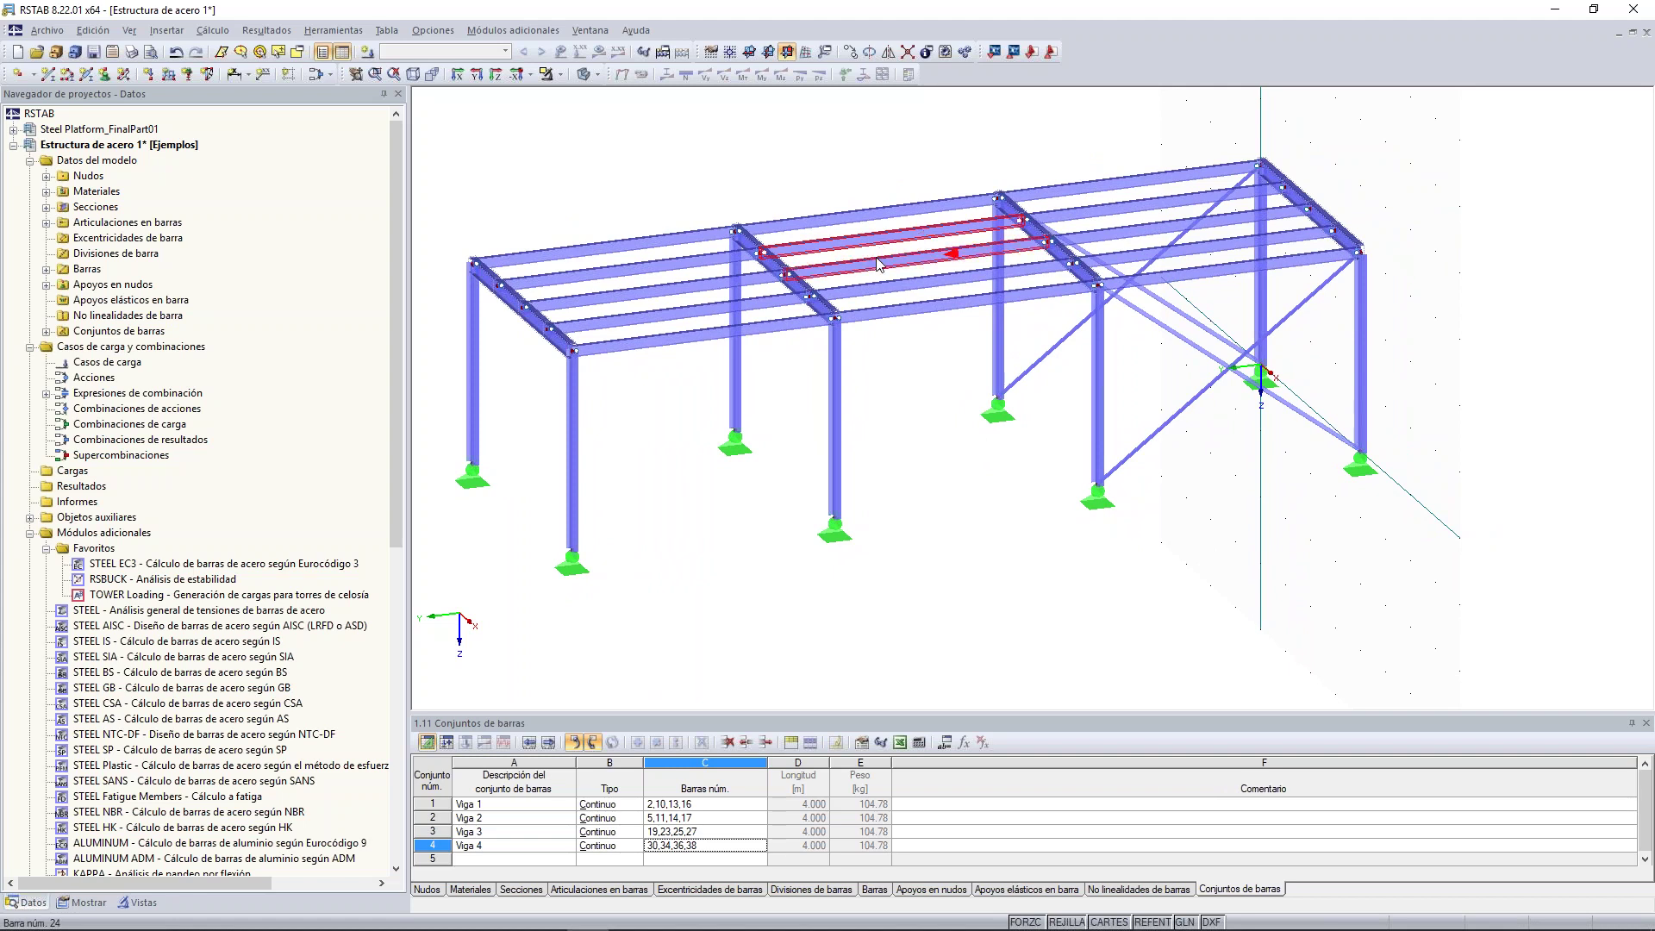
{"action": "left_click", "coordinate": [888, 288]}
{"action": "scroll", "coordinate": [856, 230], "scroll_direction": "up", "scroll_amount": 5}
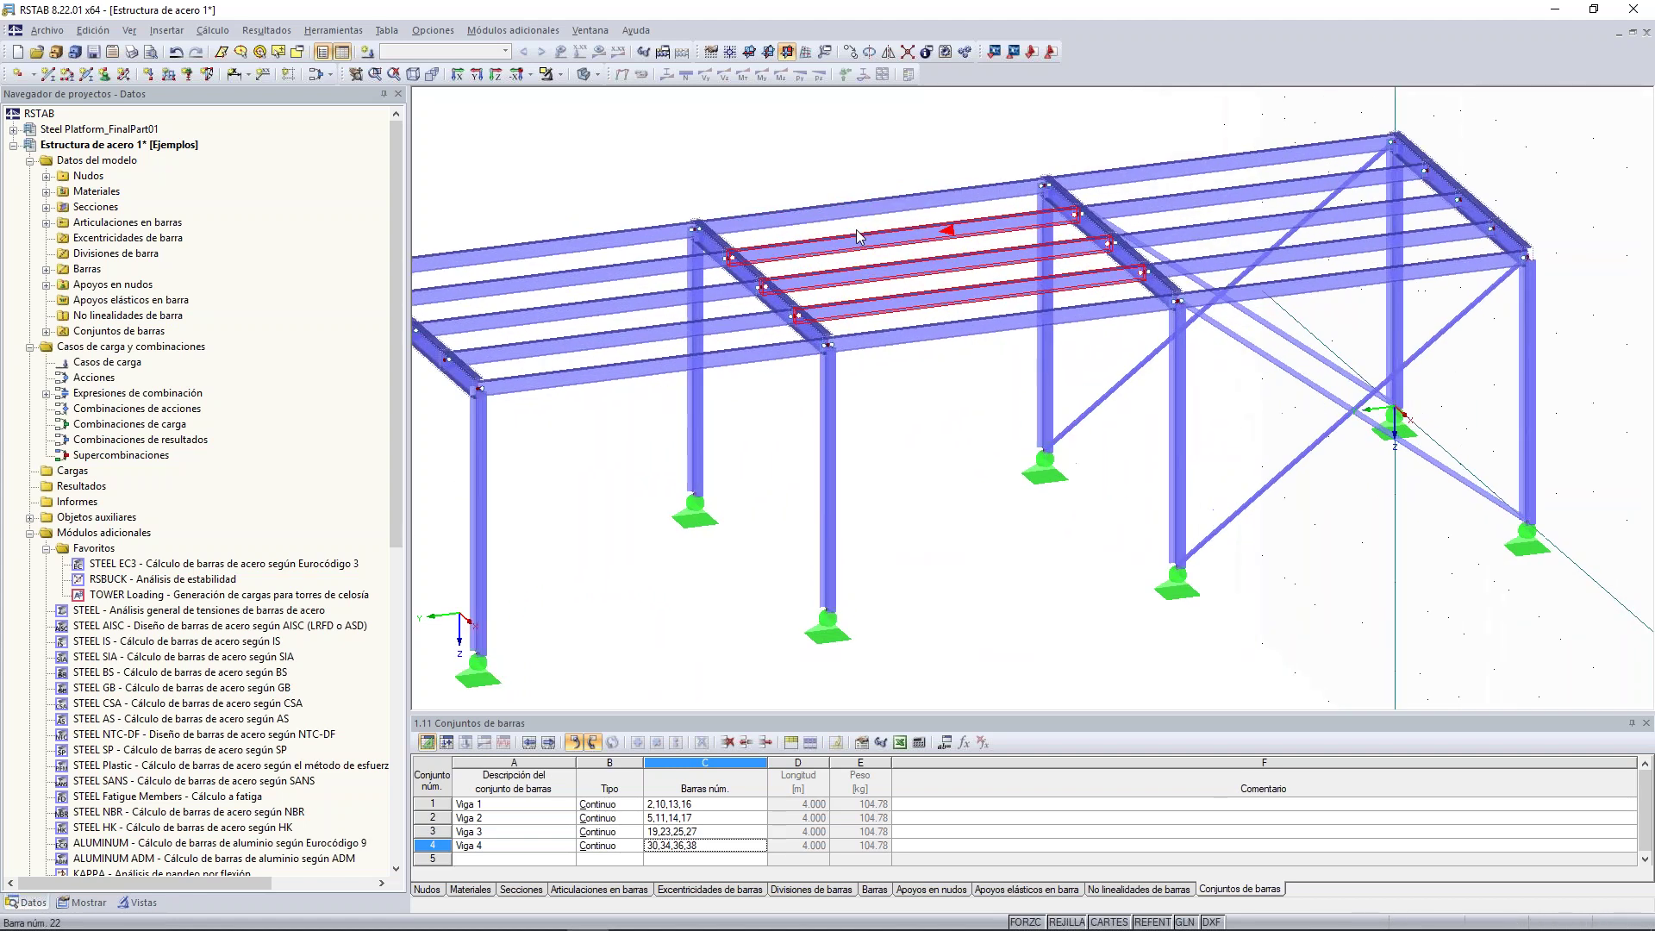
{"action": "middle_click_drag", "start_coordinate": [850, 155], "coordinate": [790, 138], "text": "ctrl"}
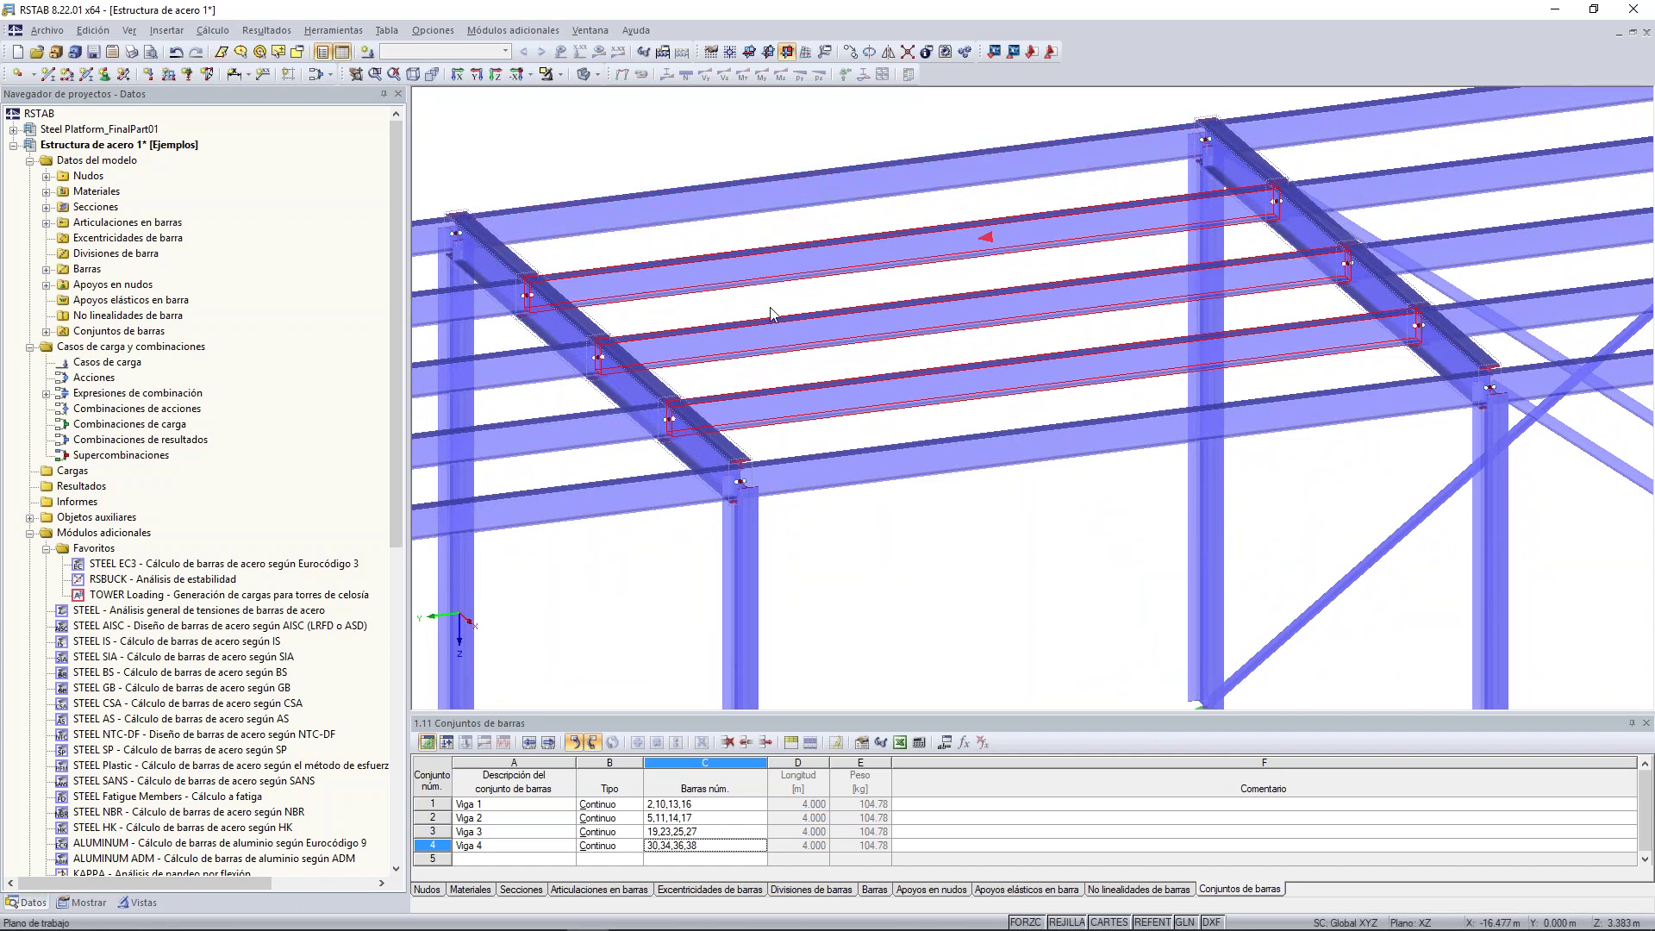
{"action": "right_click", "coordinate": [847, 266]}
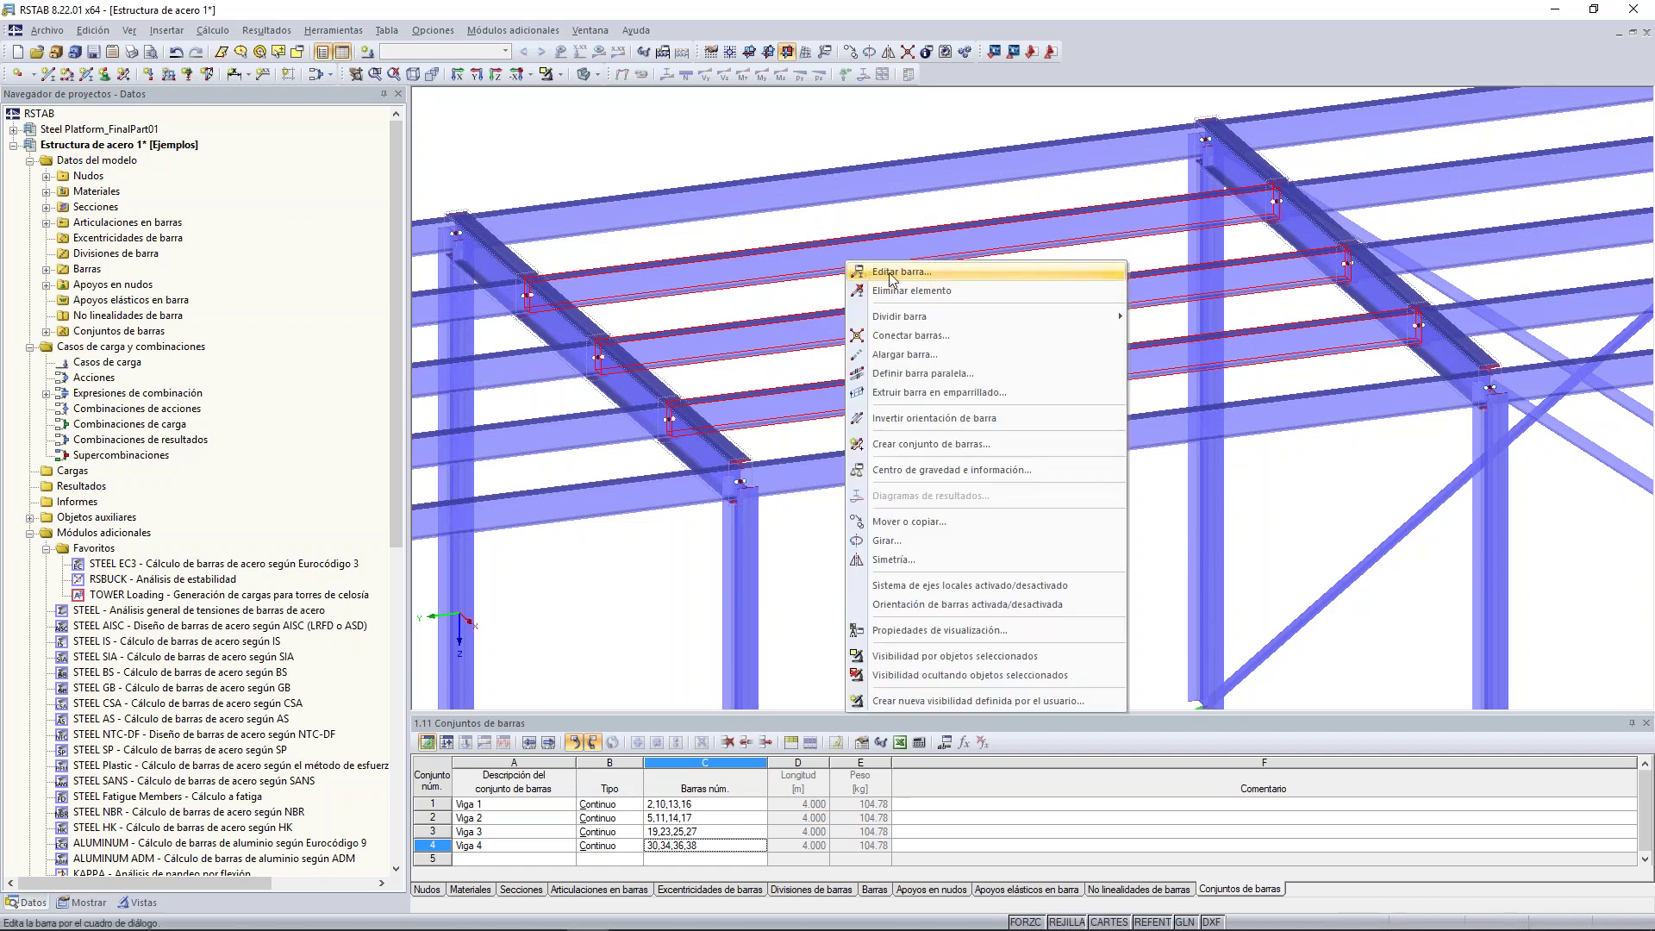